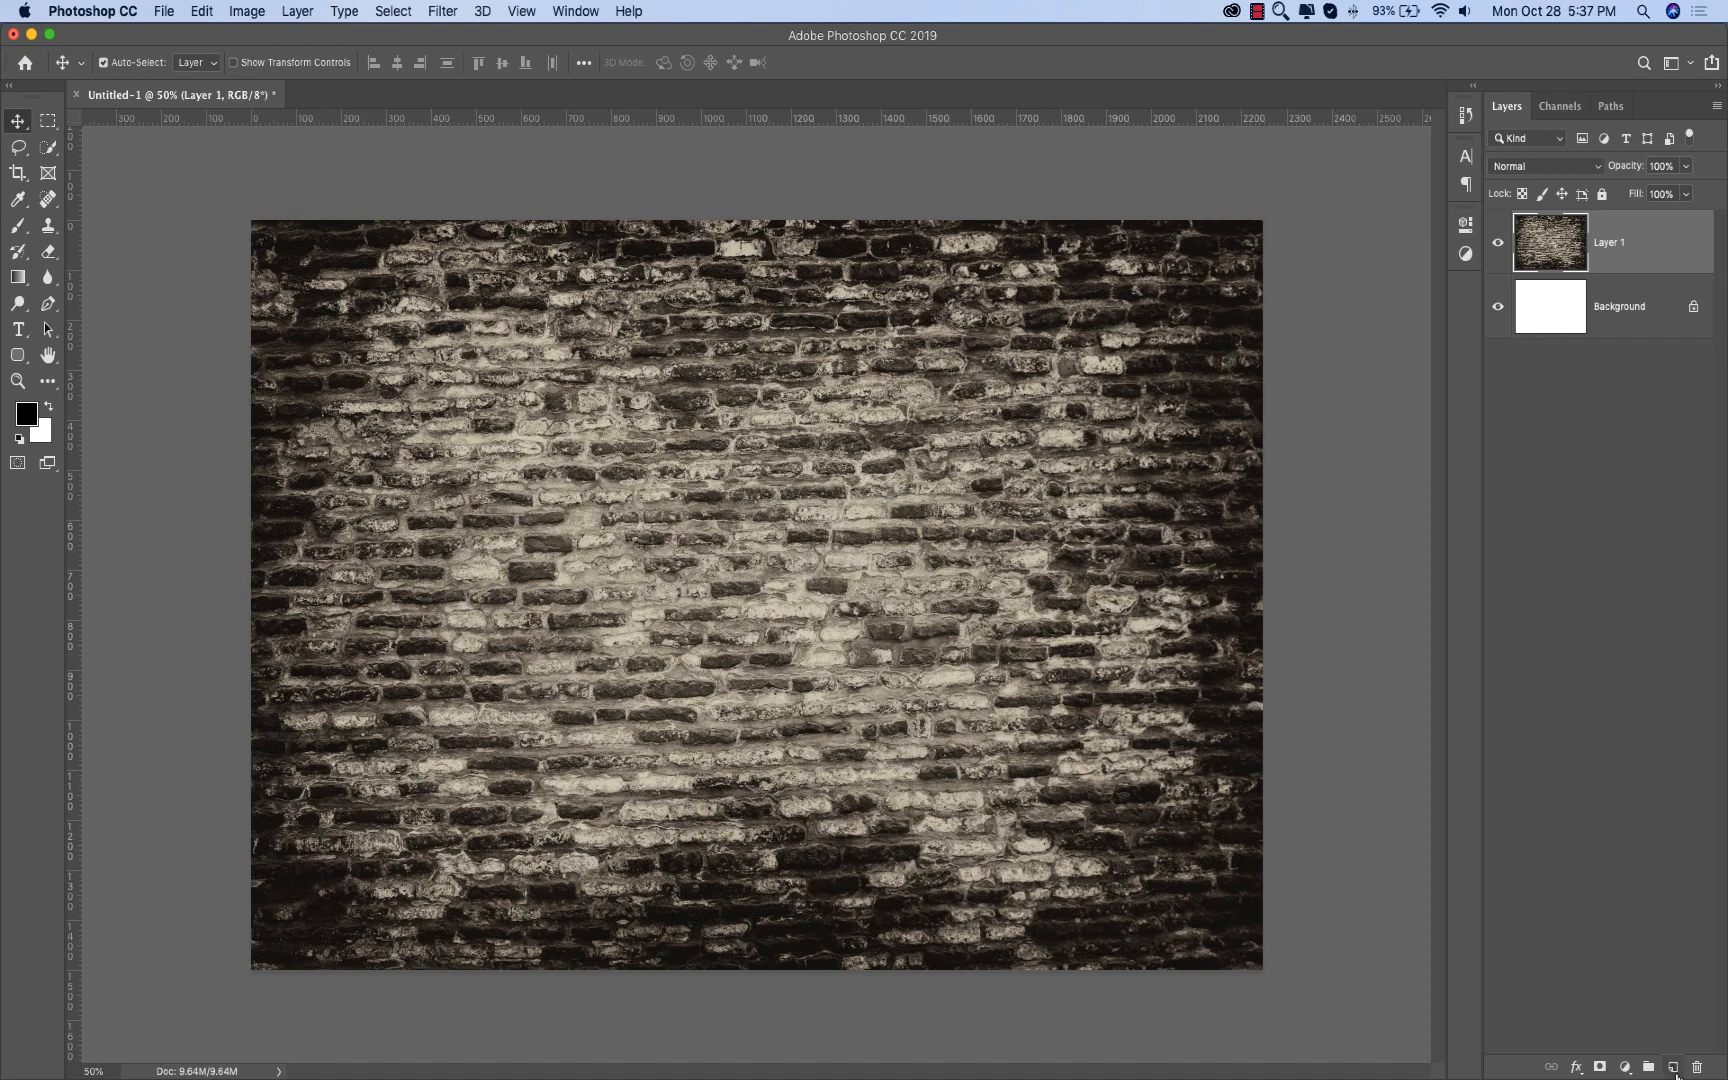
Step: Add a new layer above the brick wall image and fill it with black
{"action": "left_click", "coordinate": [1673, 1067]}
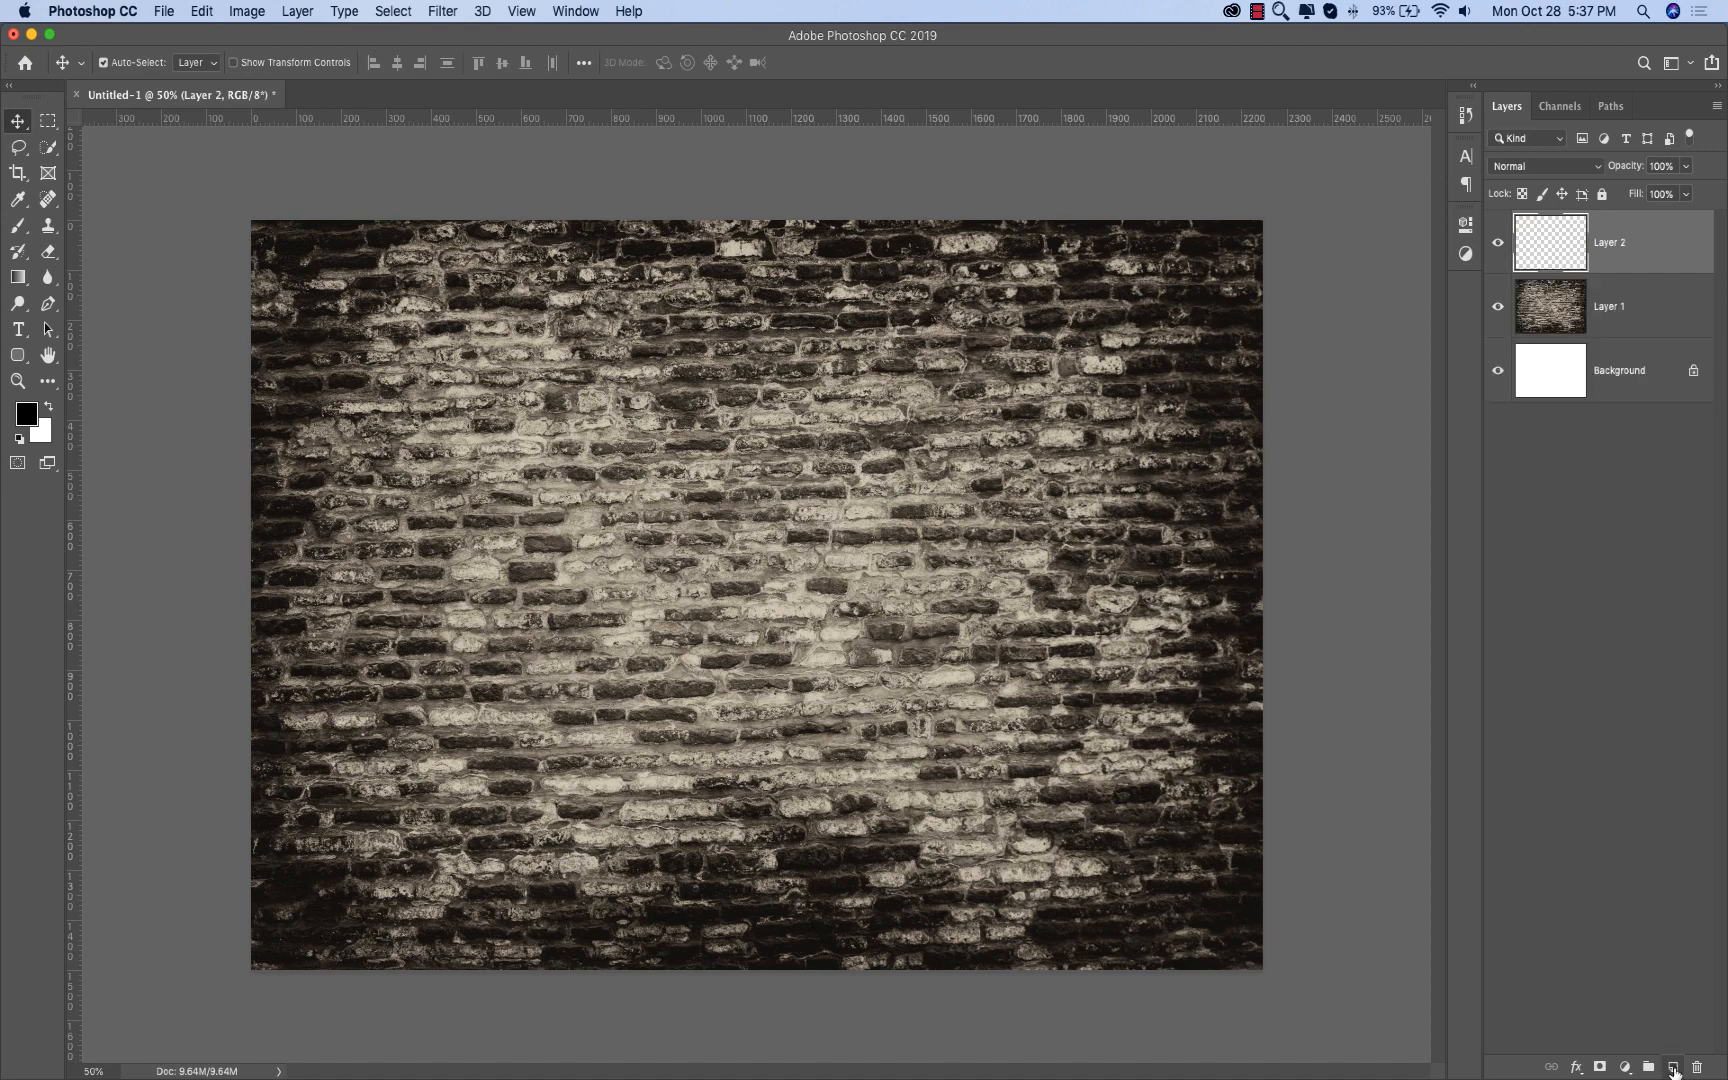
{"action": "left_click", "coordinate": [28, 421]}
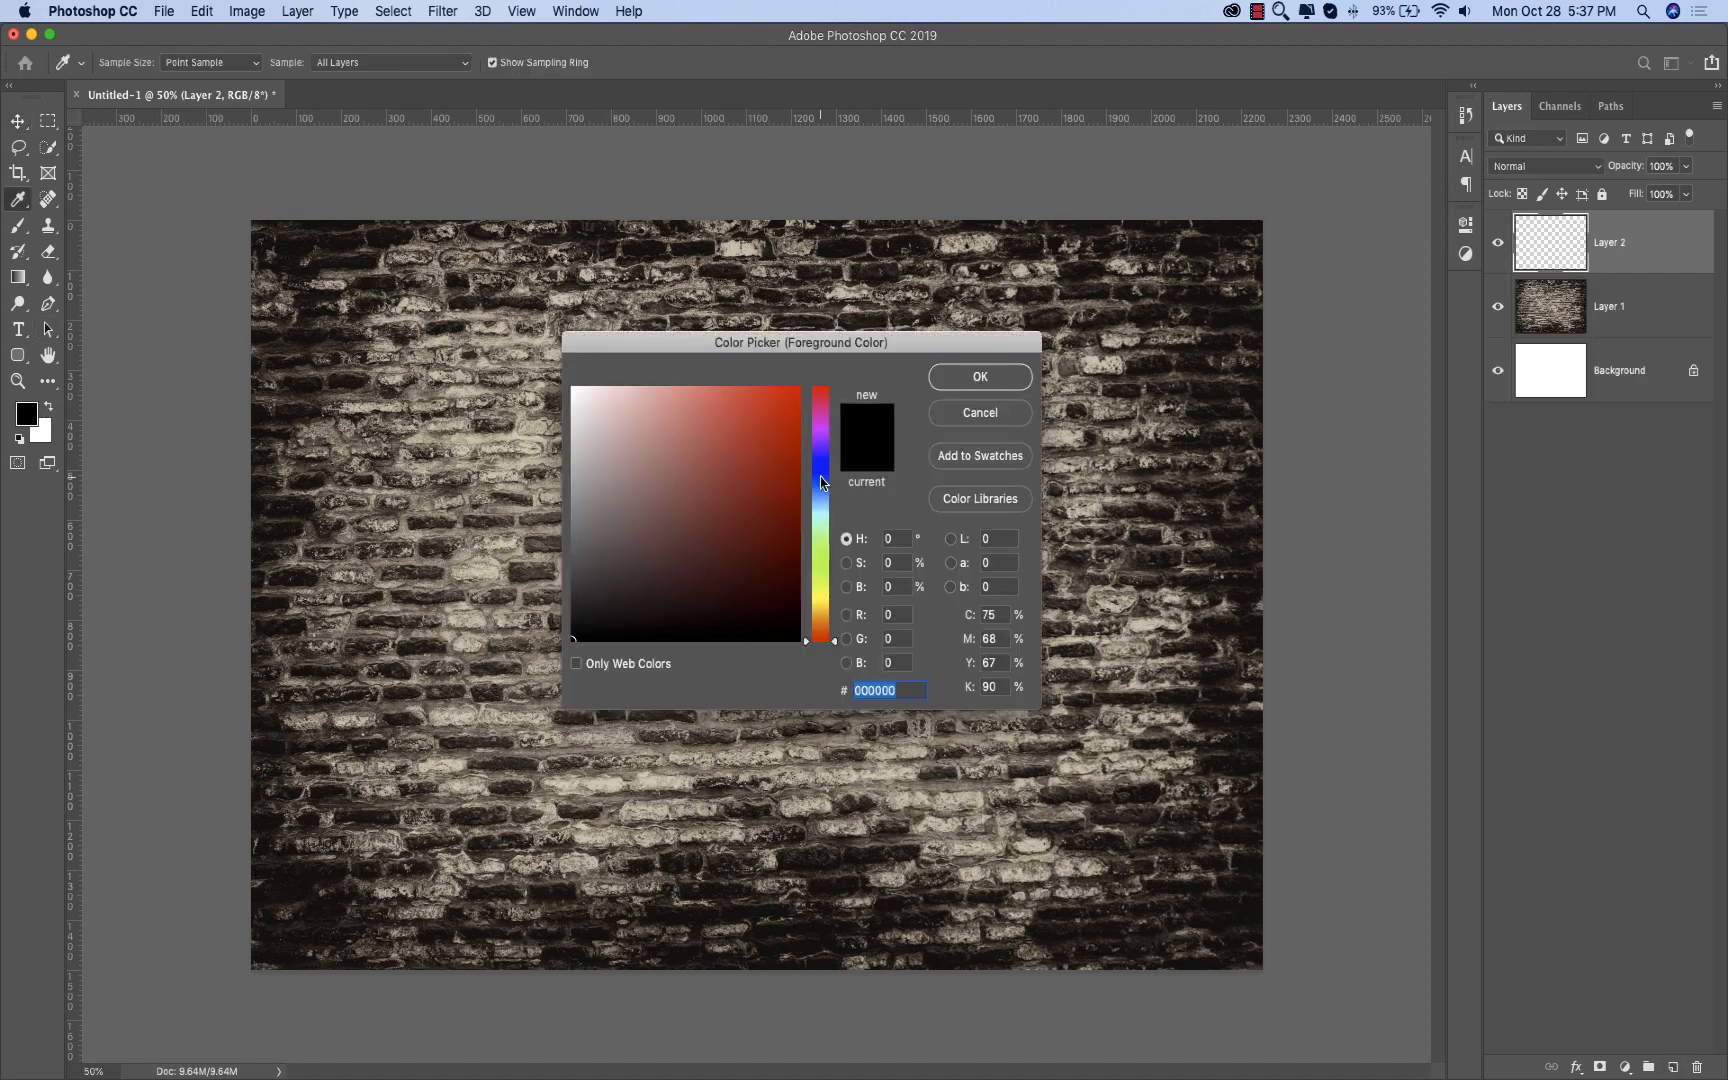
{"action": "left_click", "coordinate": [950, 377]}
{"action": "key", "text": "v"}
{"action": "key", "text": "alt+BackSpace"}
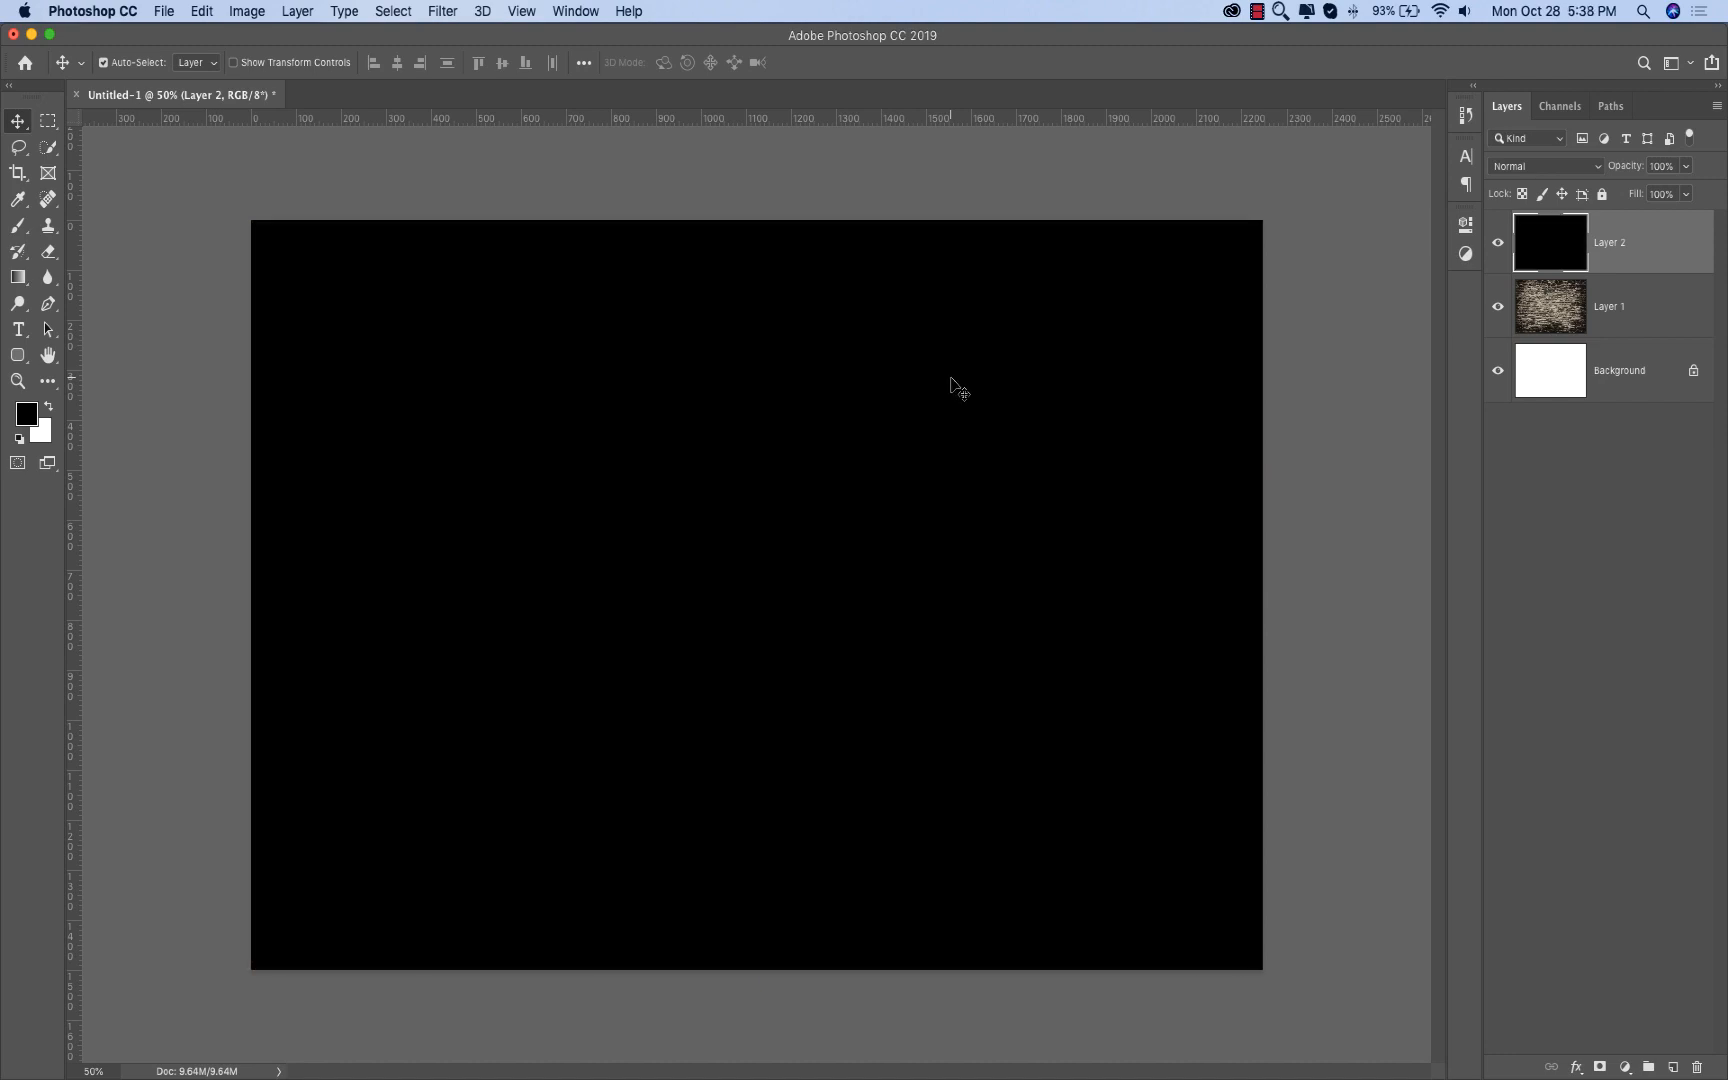
Step: Lower the black layer's opacity to 78% so the bricks show through, and deselect the layer
{"action": "left_click", "coordinate": [1686, 167]}
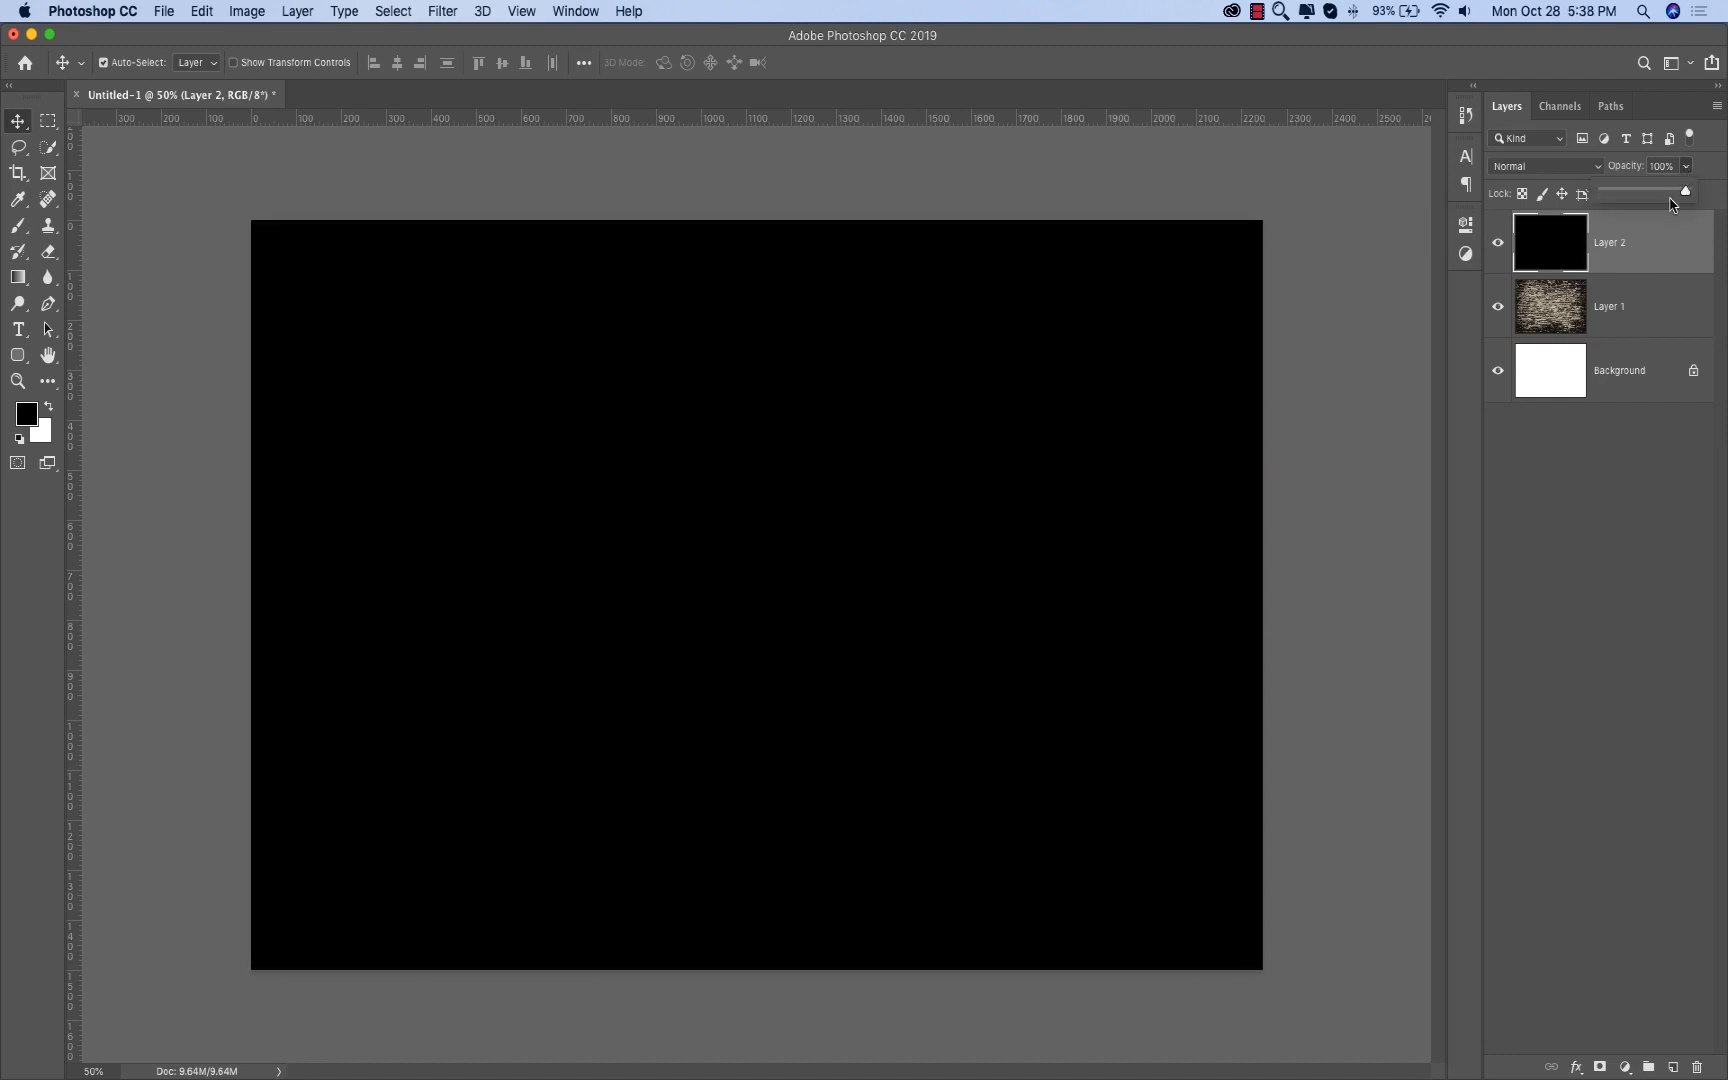
{"action": "left_click_drag", "start_coordinate": [1675, 197], "coordinate": [1669, 197]}
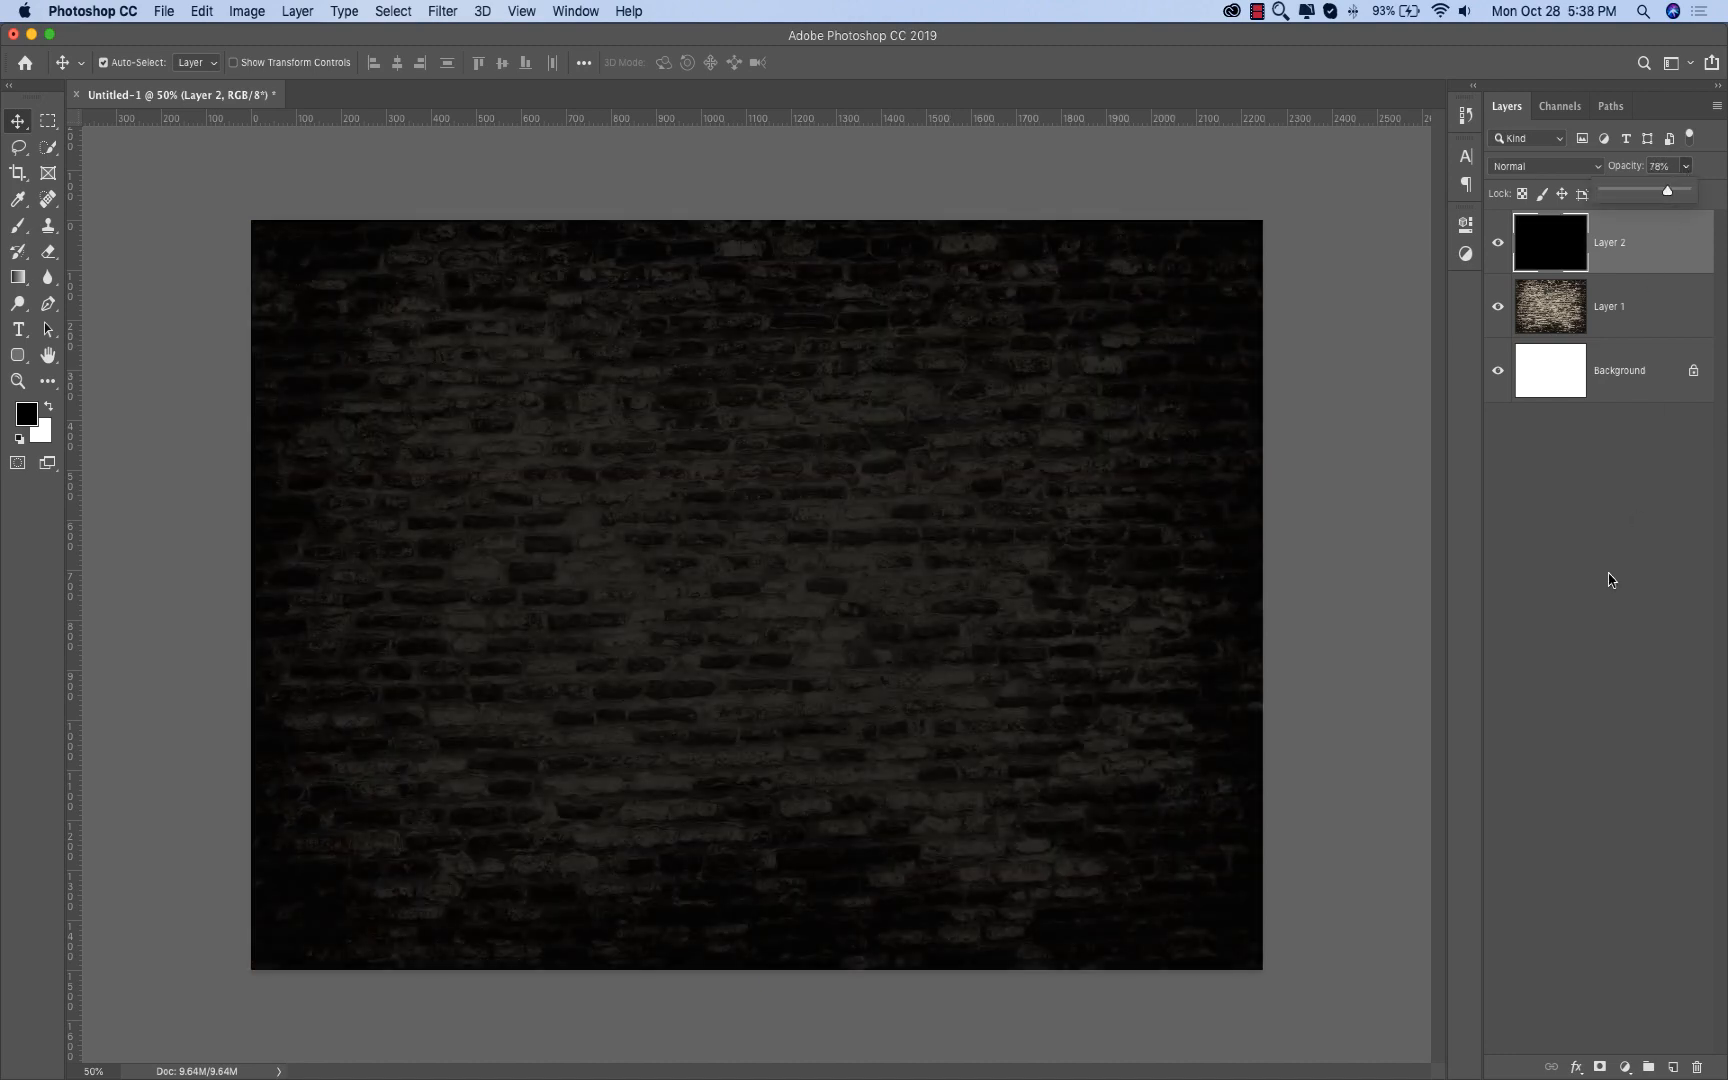
{"action": "left_click", "coordinate": [1590, 813]}
Step: Add a text layer reading "Neon" over the brick wall and color the text white
{"action": "left_click", "coordinate": [18, 329]}
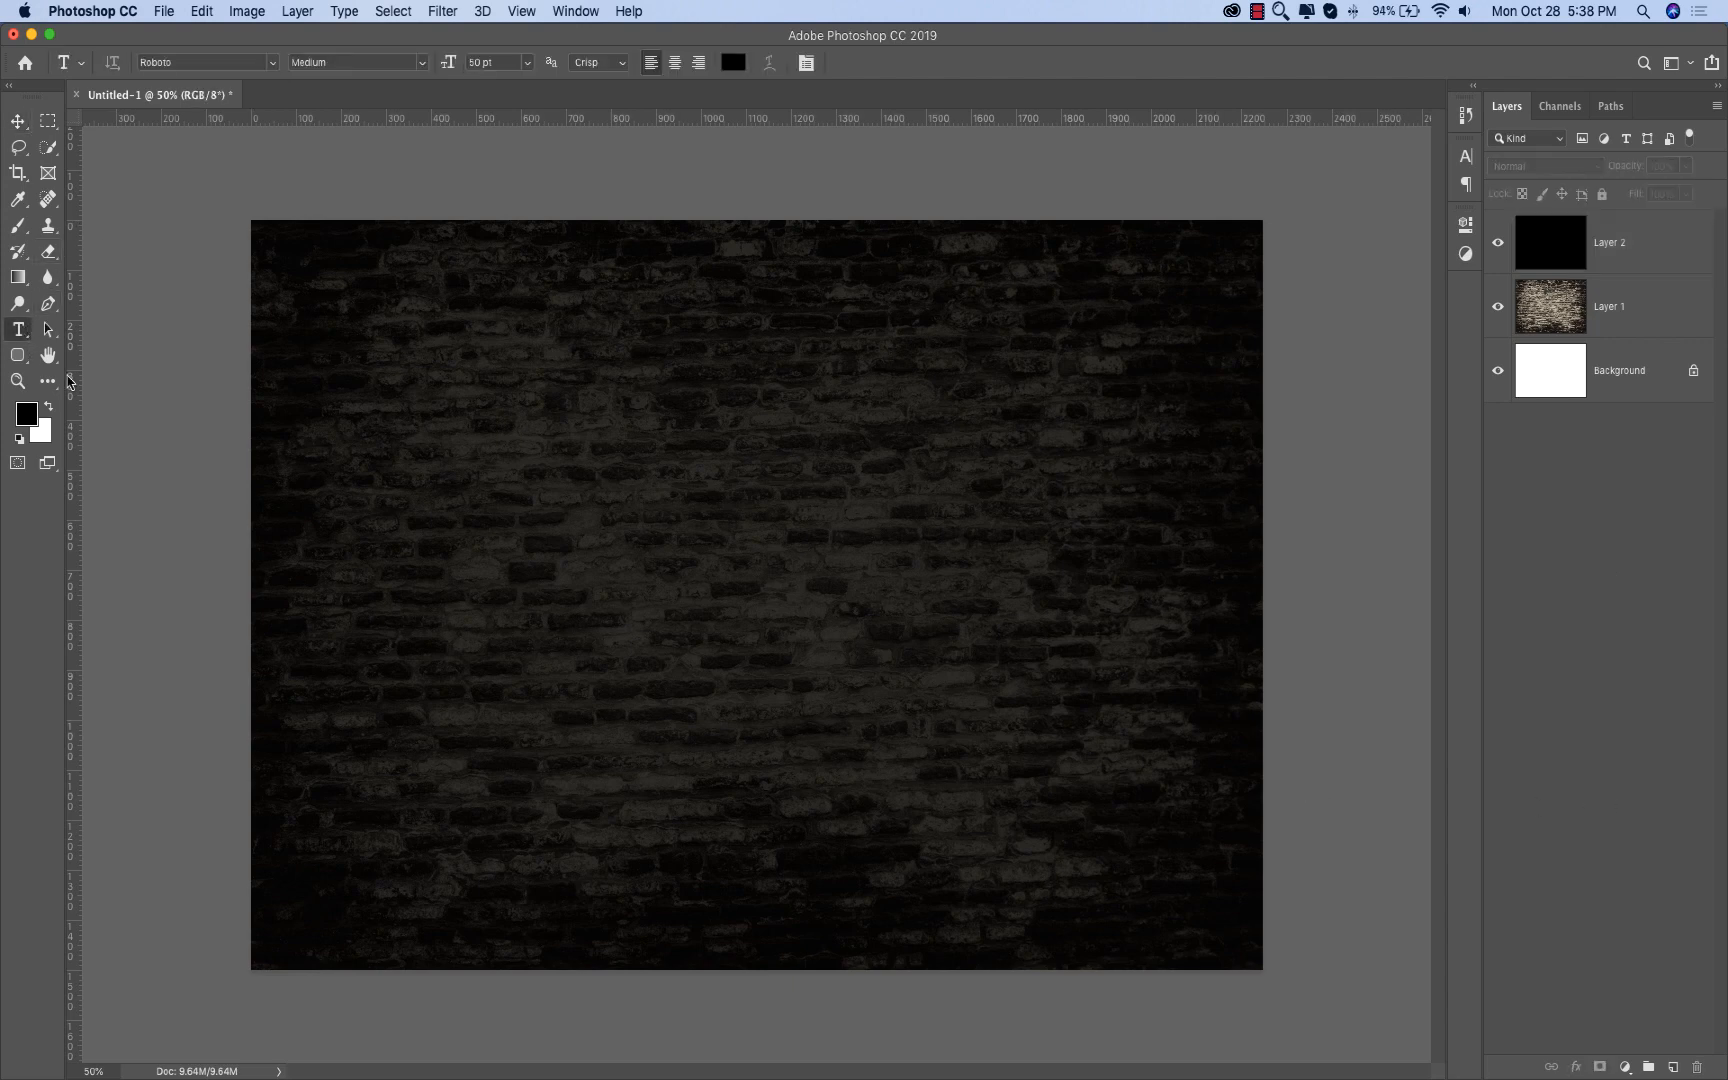
{"action": "left_click", "coordinate": [512, 591]}
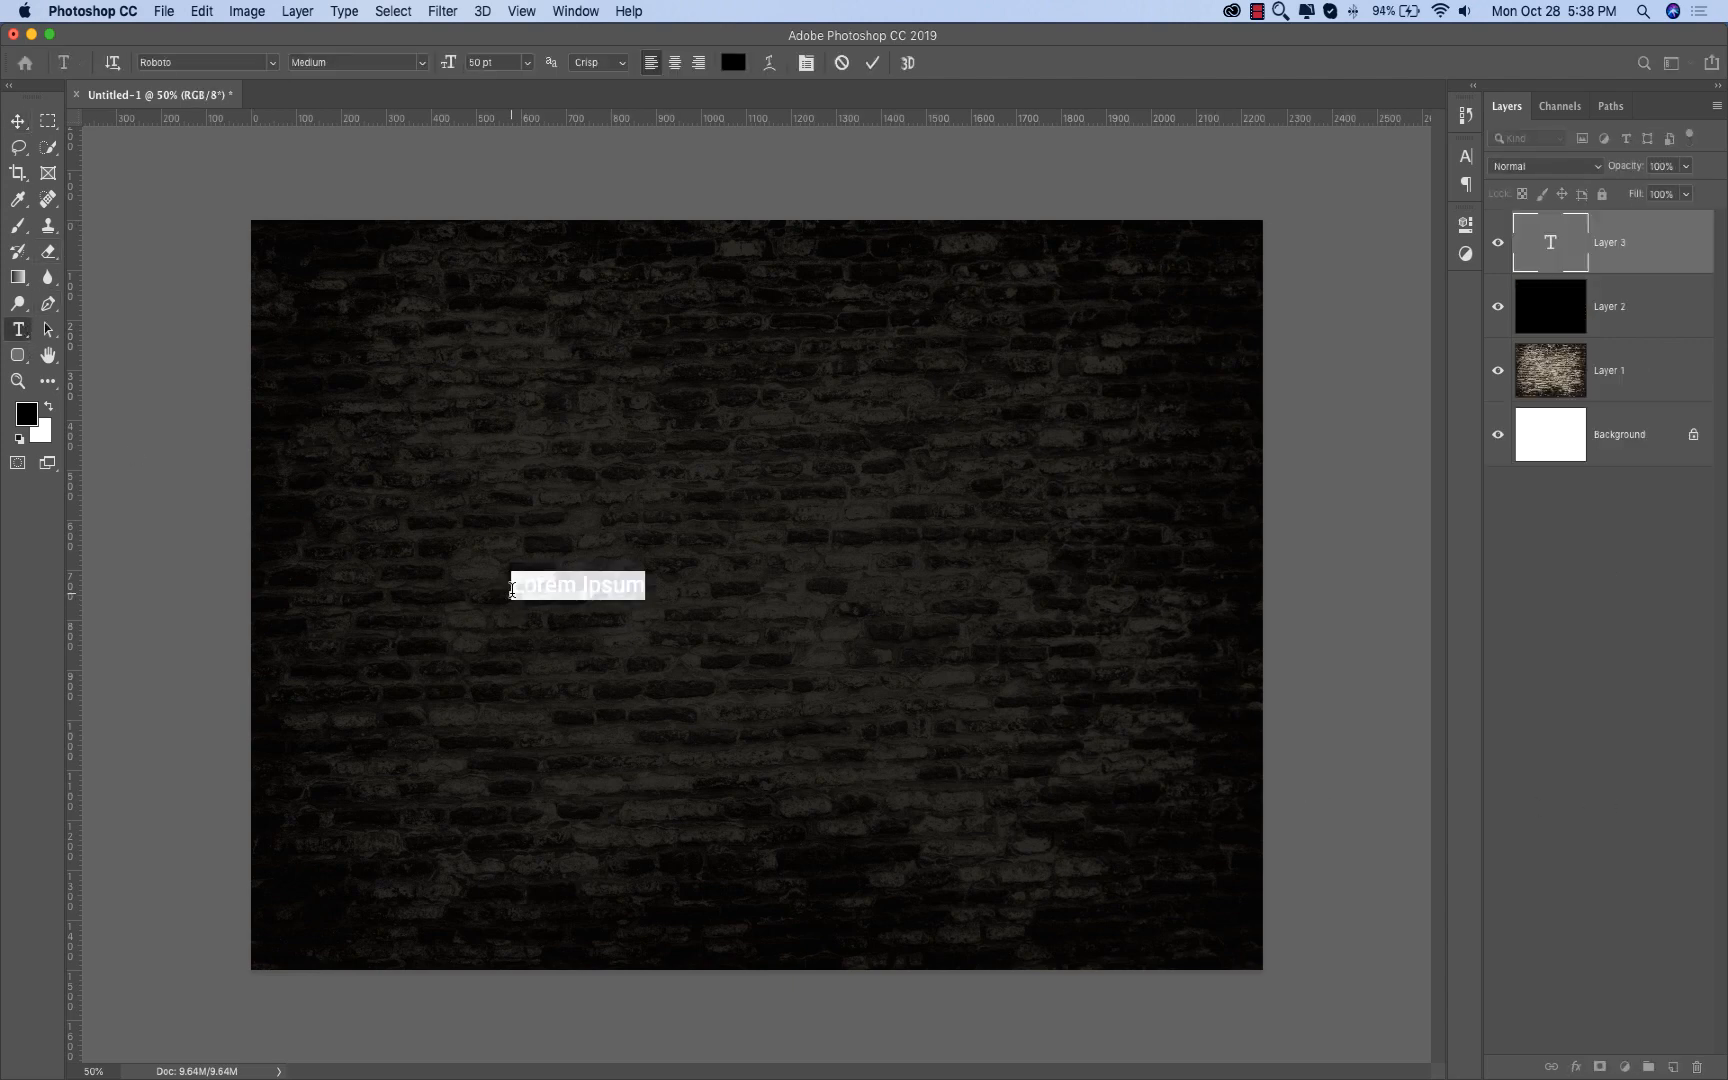
{"action": "key", "text": "BackSpace"}
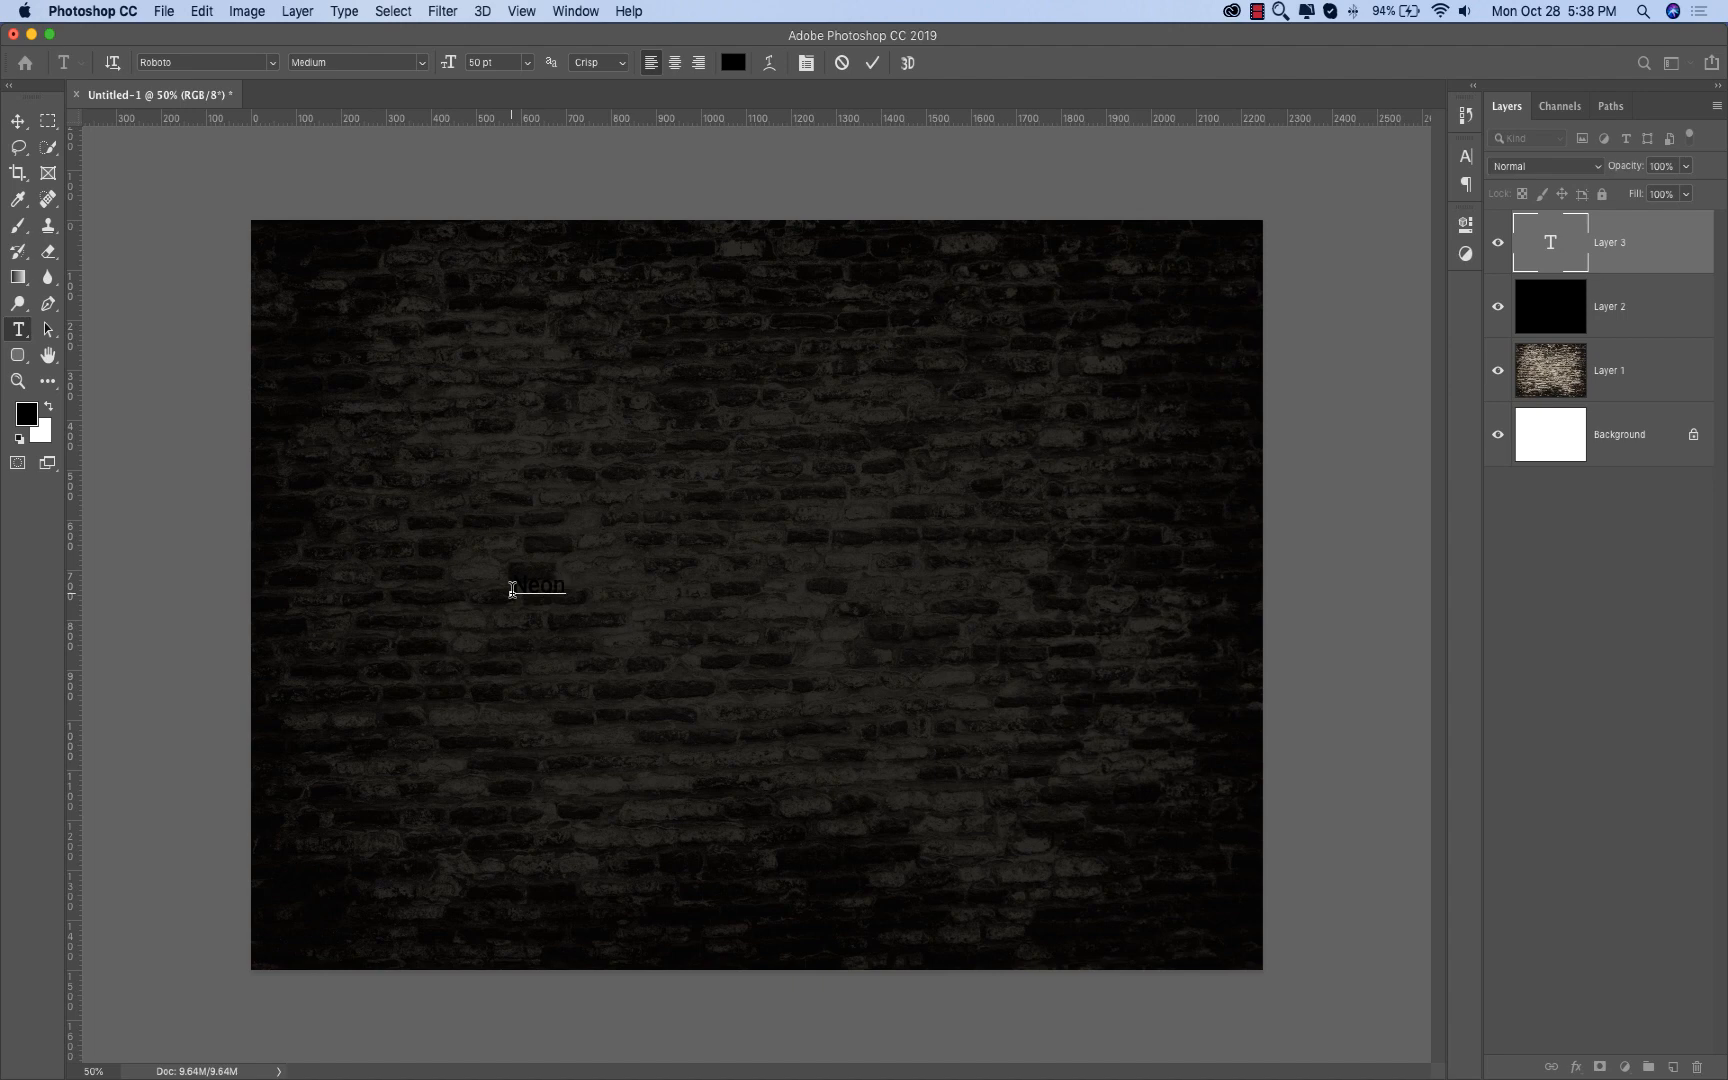
{"action": "key", "text": "super+Return"}
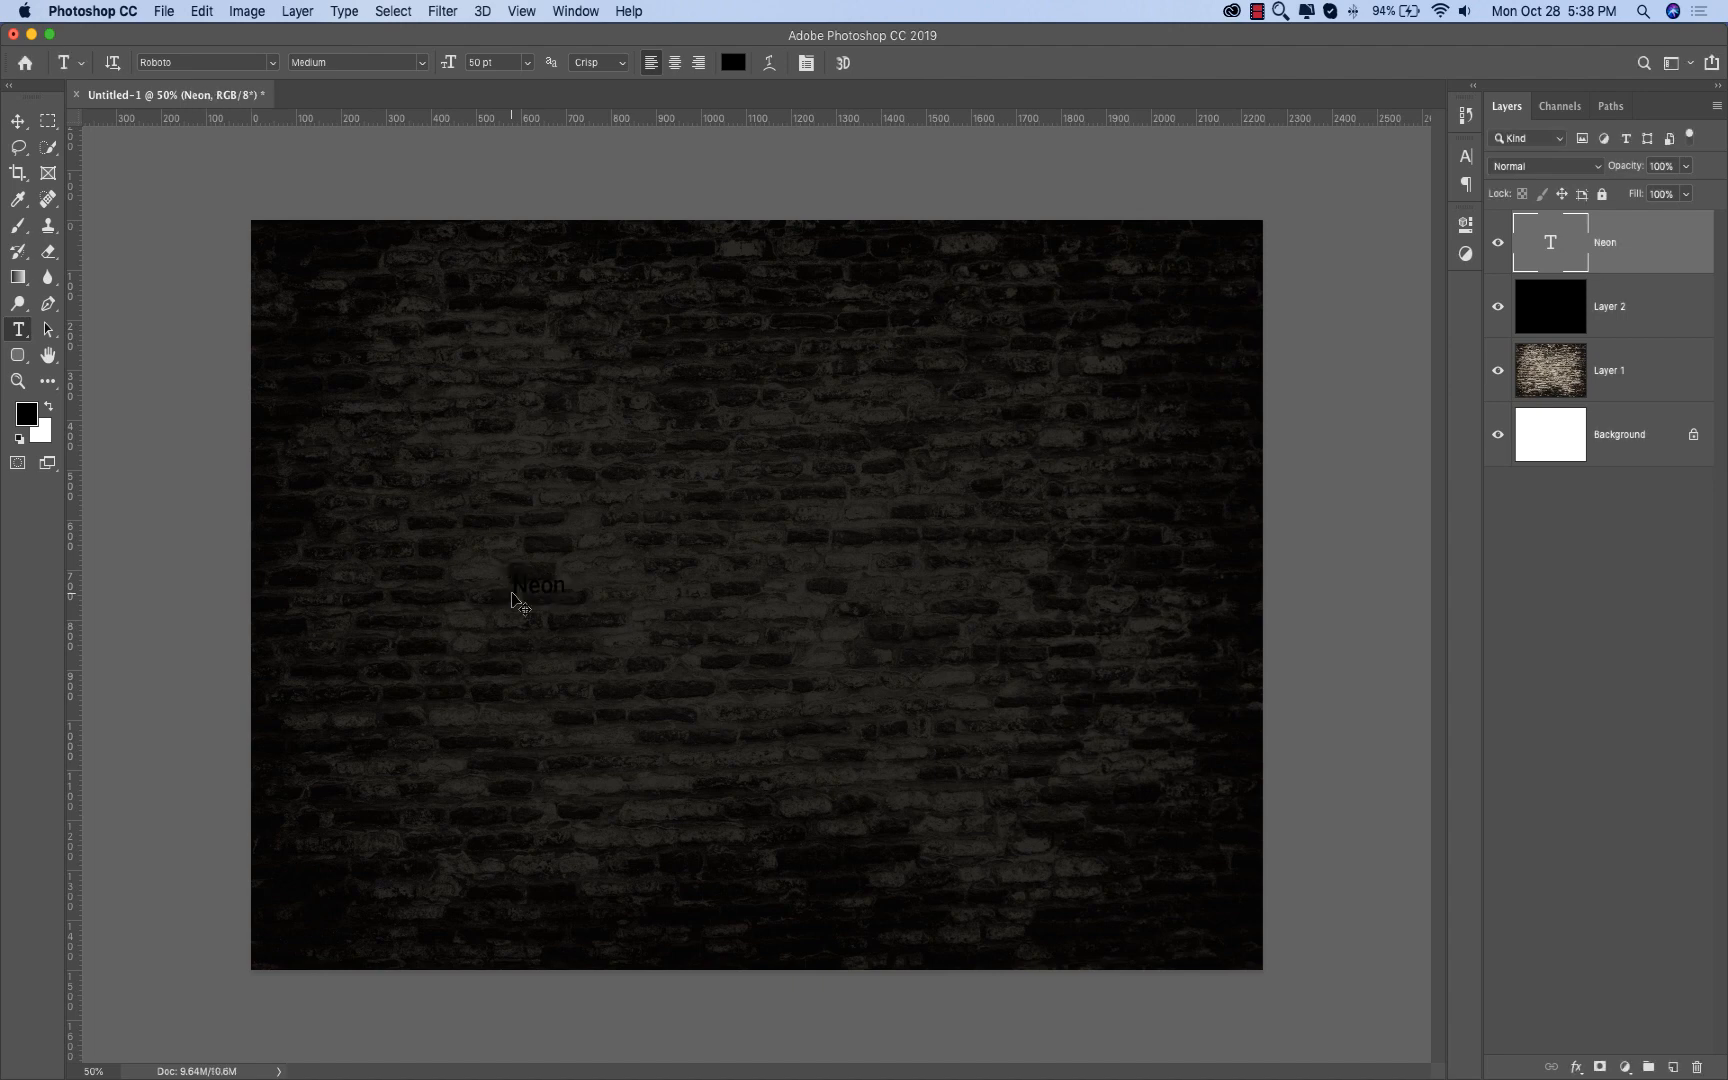
{"action": "key", "text": "super+BackSpace"}
Step: Scale the "Neon" text up to about 1213% and place it in the upper middle of the canvas
{"action": "key", "text": "super+t"}
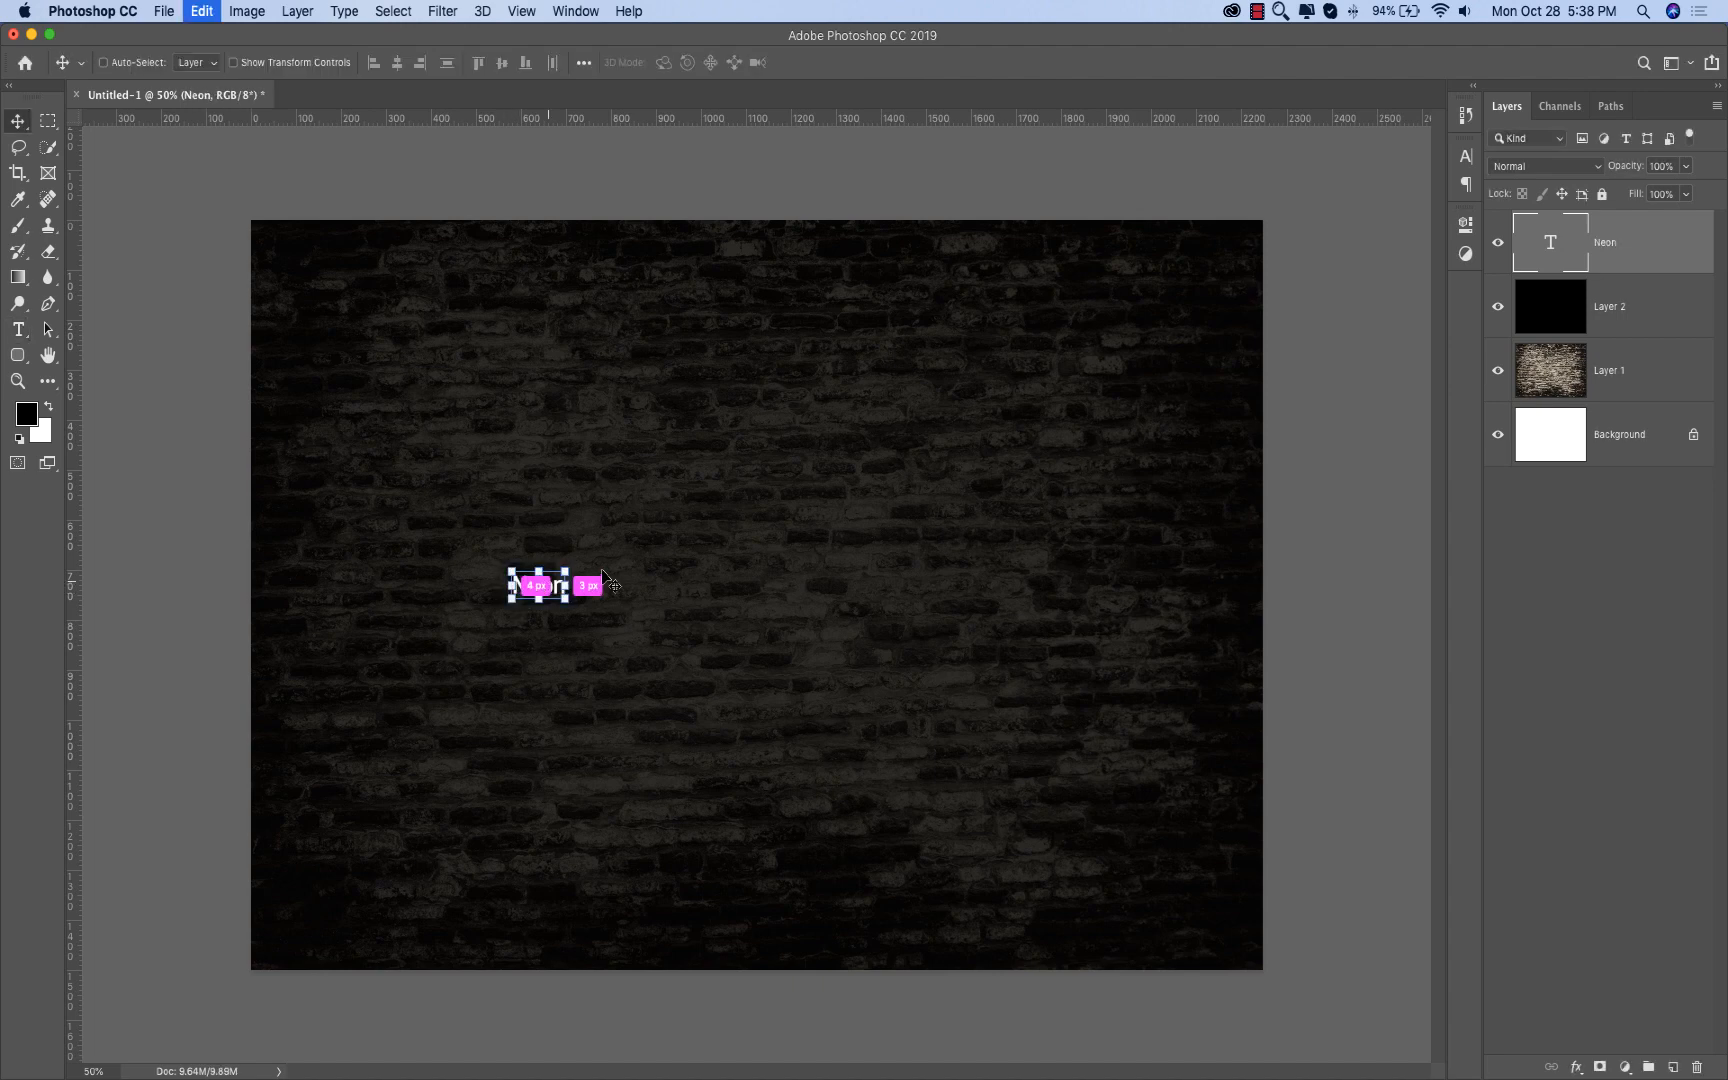
{"action": "left_click_drag", "start_coordinate": [570, 568], "coordinate": [1091, 310]}
{"action": "left_click_drag", "start_coordinate": [928, 396], "coordinate": [902, 458]}
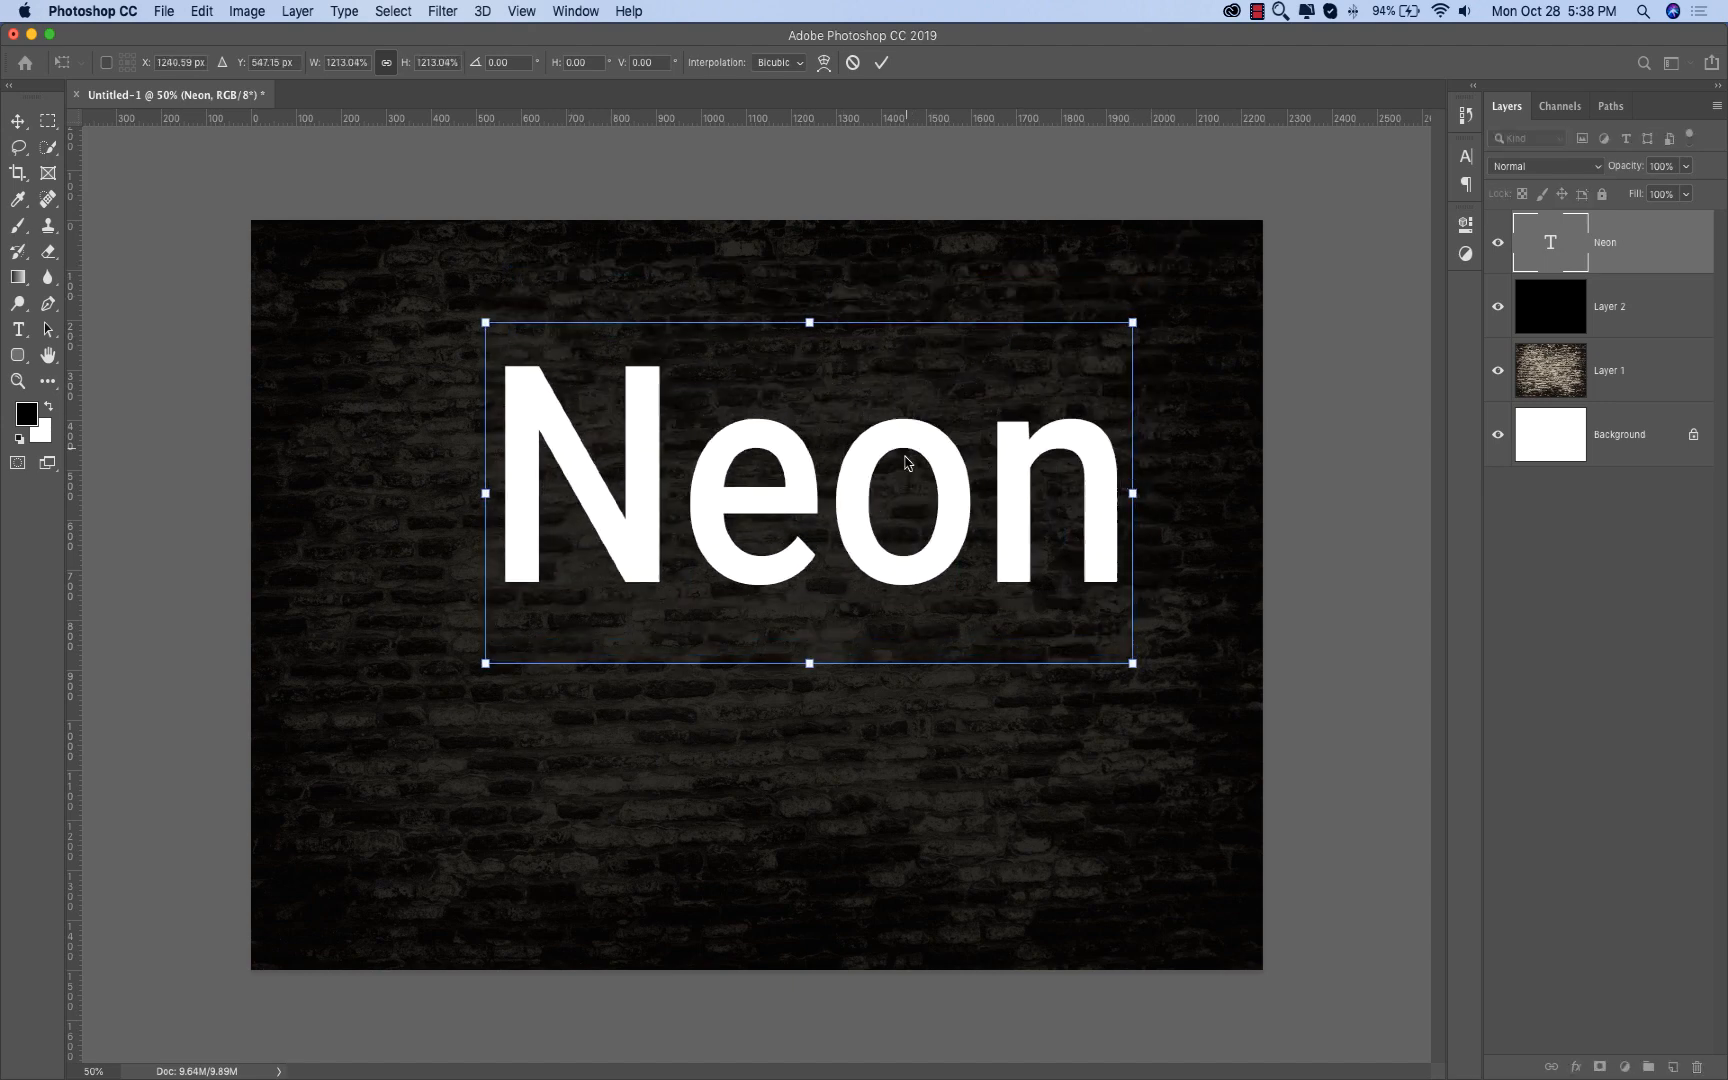
{"action": "key", "text": "Return"}
{"action": "key", "text": "t"}
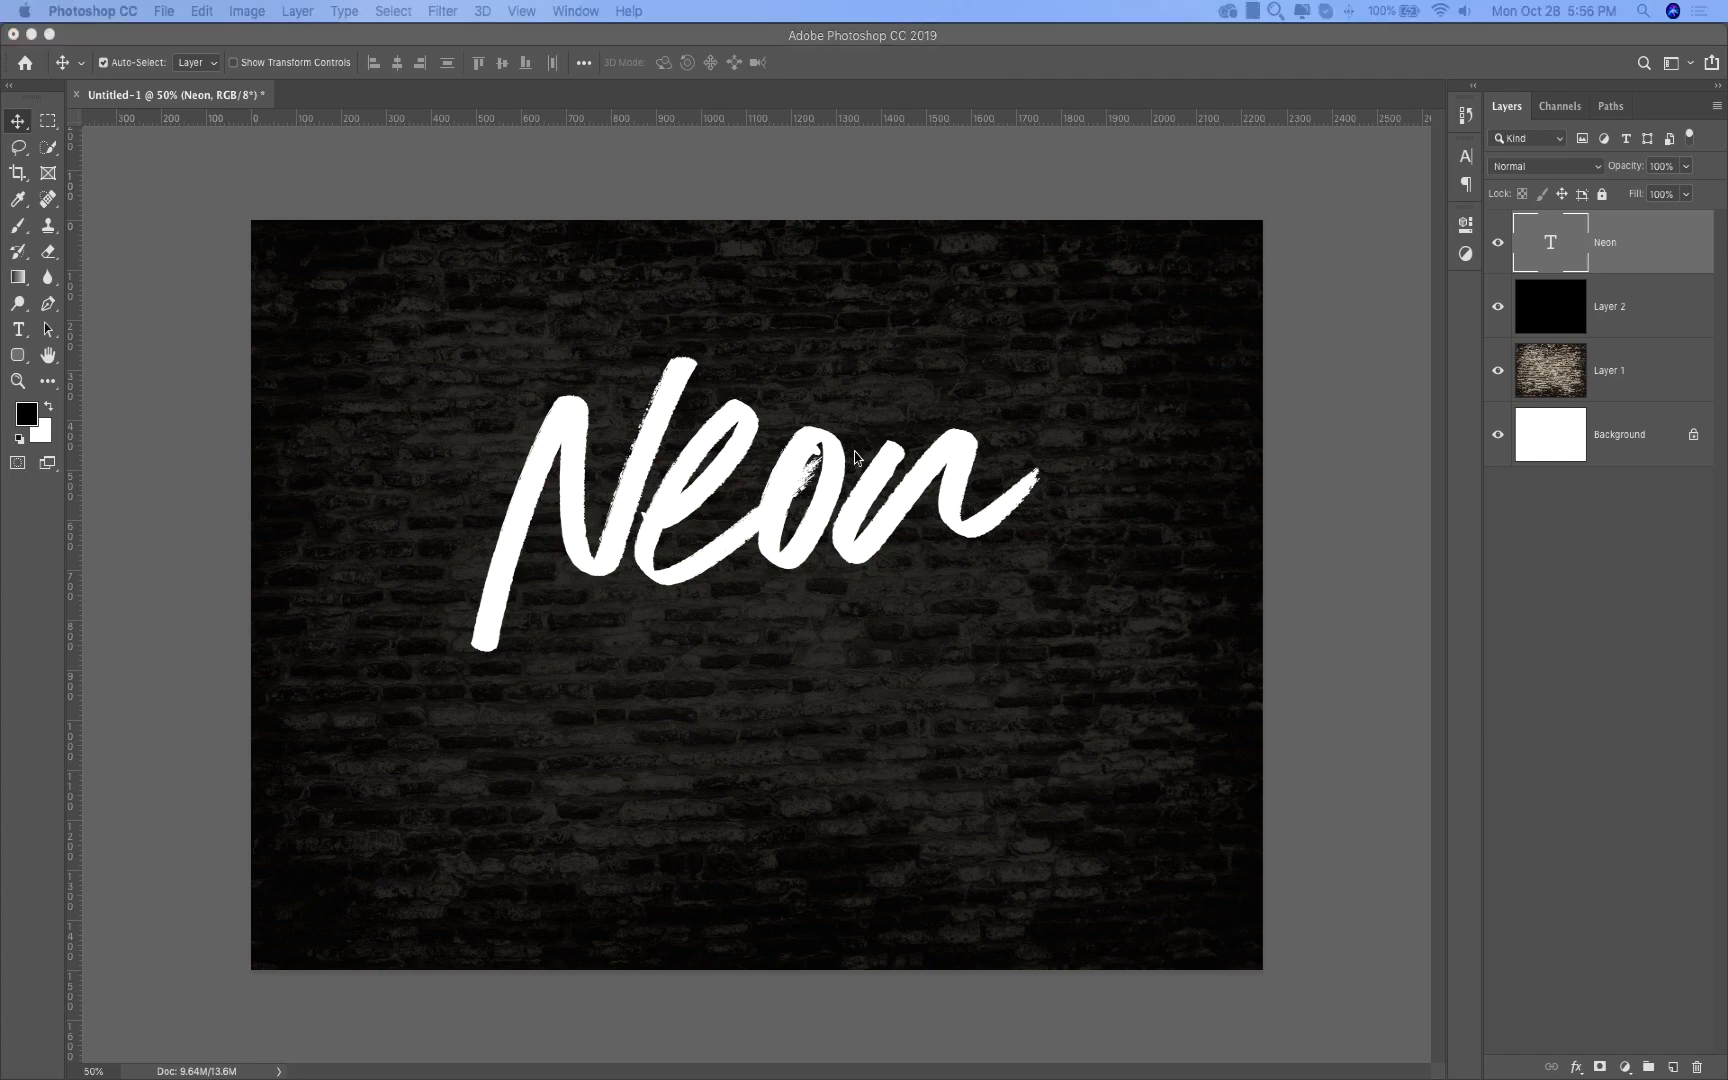
Step: Center the script-style "Neon" text on the canvas horizontally and vertically
{"action": "left_click", "coordinate": [826, 473]}
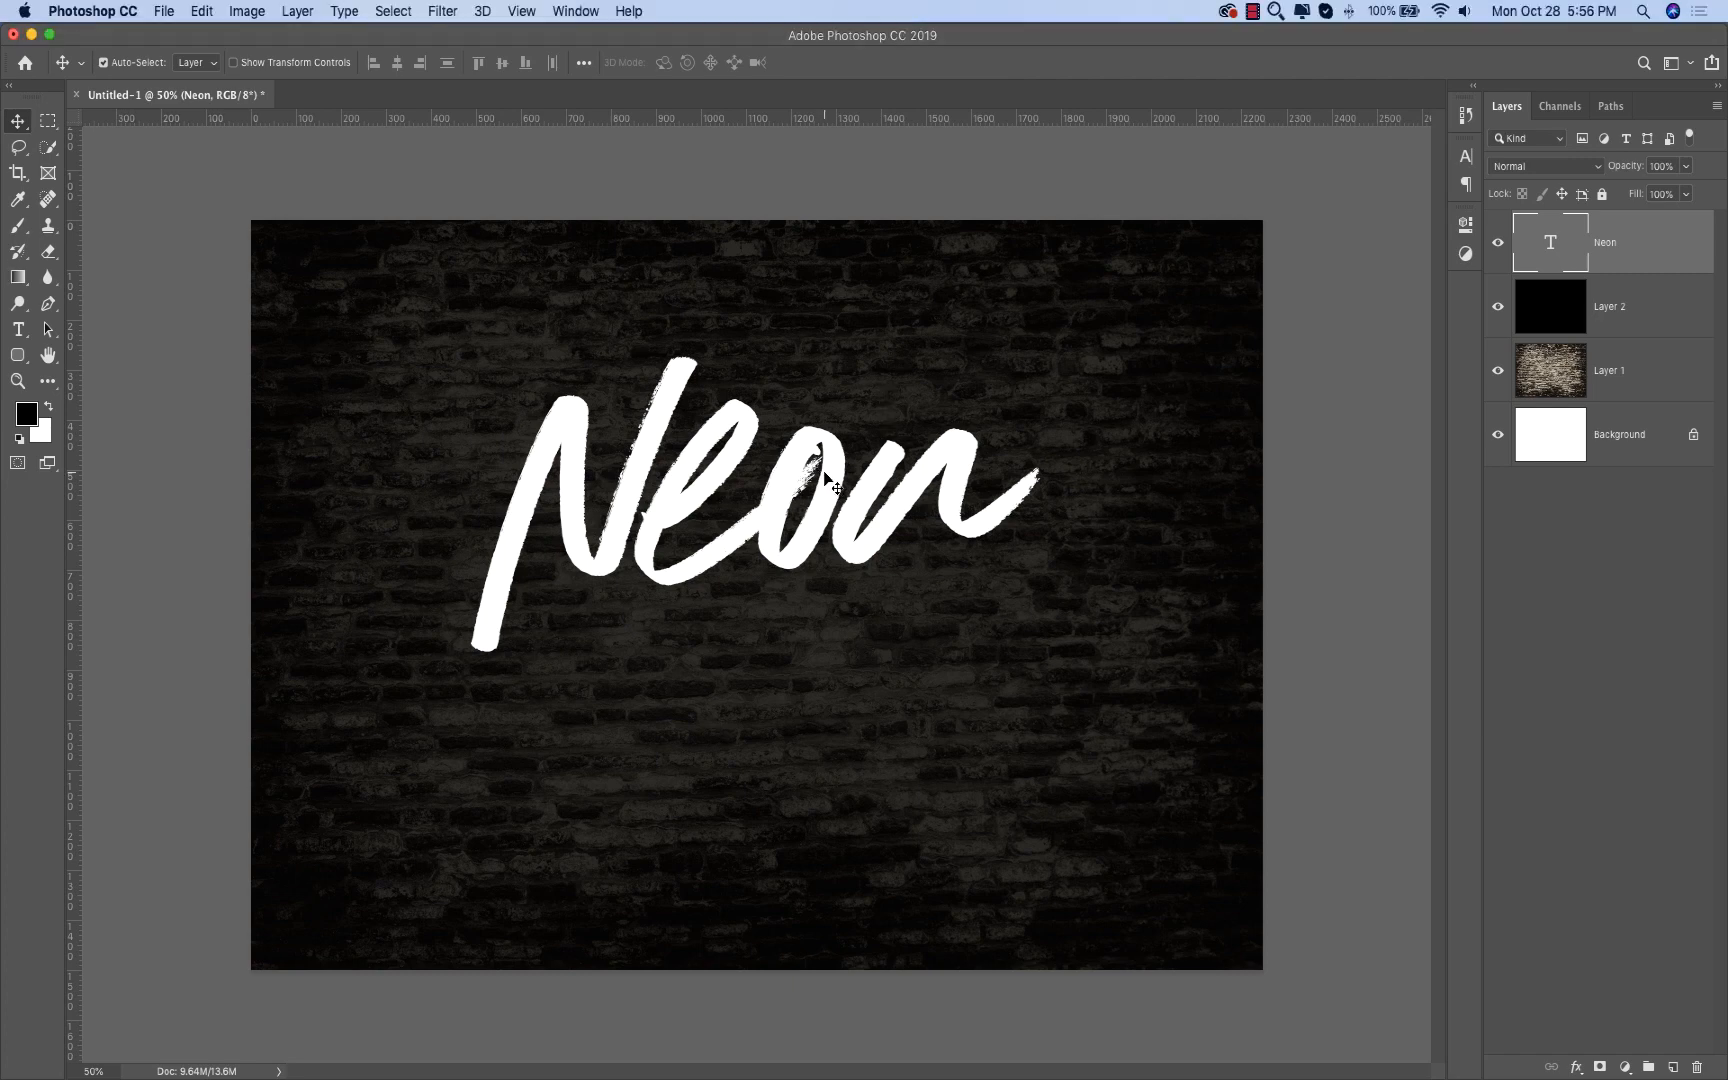
{"action": "key", "text": "super+a"}
{"action": "left_click", "coordinate": [502, 63]}
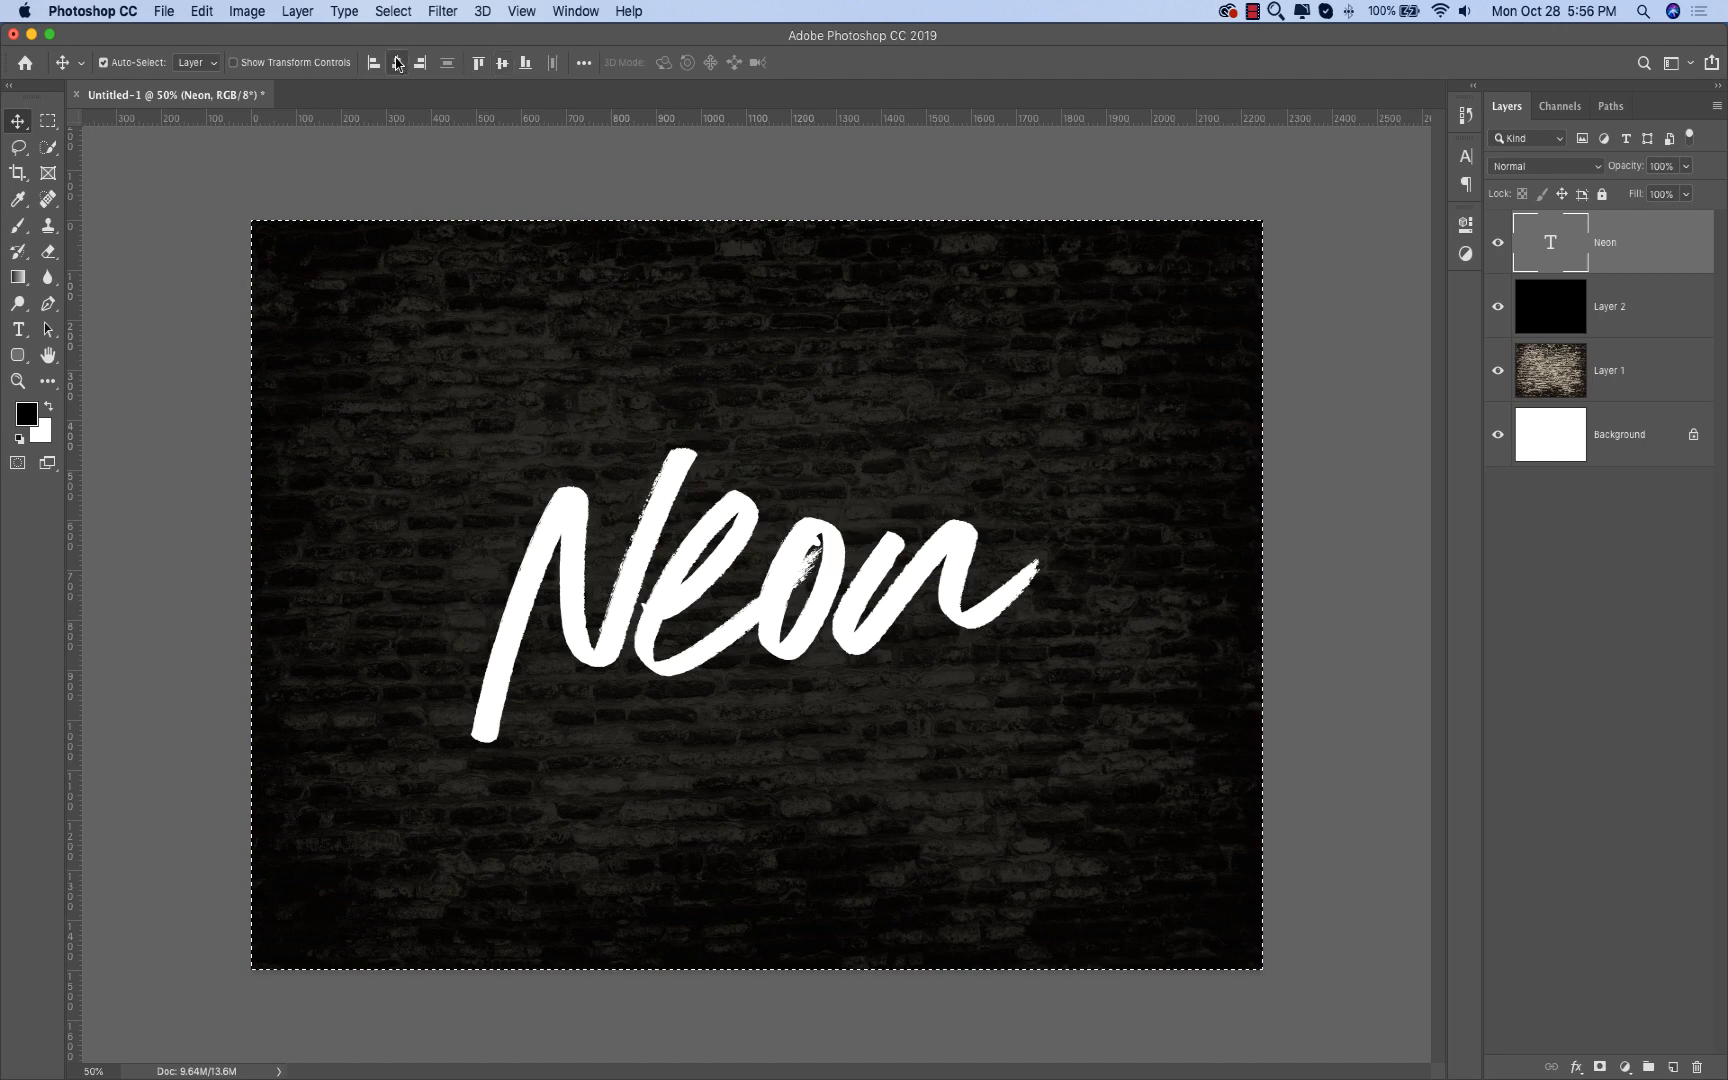
{"action": "key", "text": "super+d"}
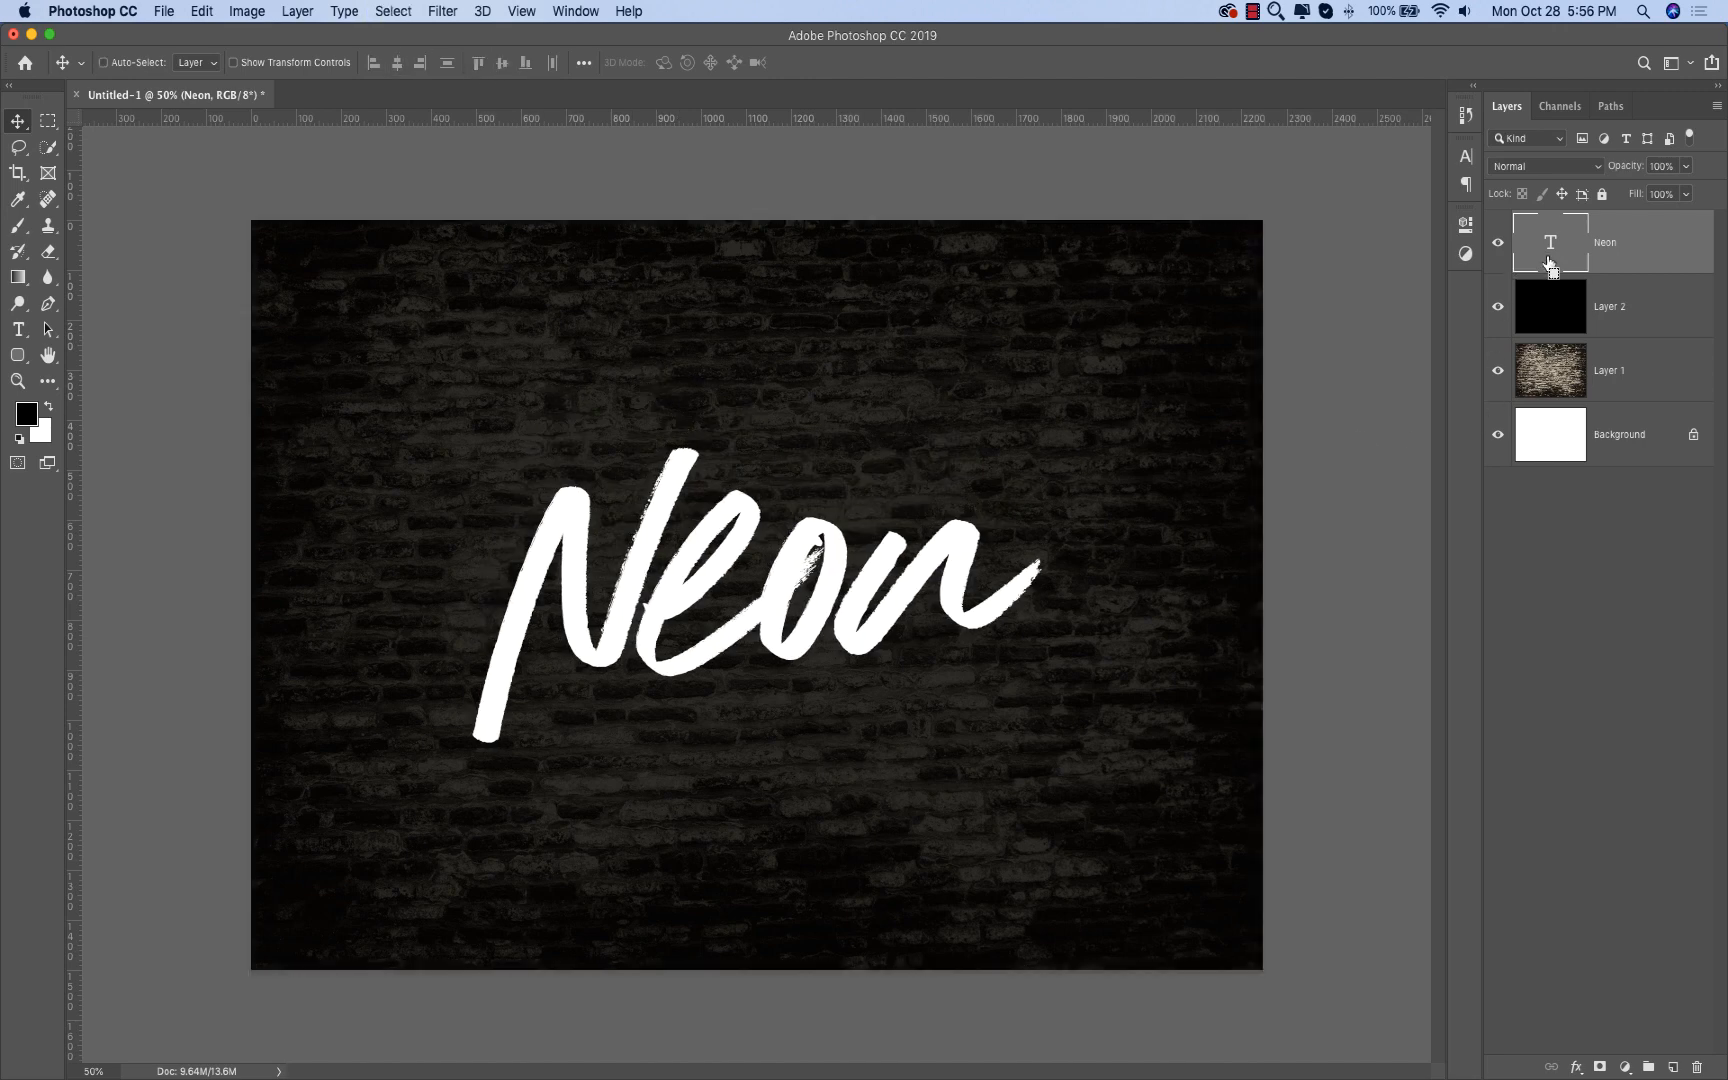
Step: Duplicate the "Neon" text layer, rasterize the copy, and hide the original text layer
{"action": "left_click_drag", "start_coordinate": [1643, 242], "coordinate": [1670, 1067]}
{"action": "right_click", "coordinate": [1649, 247]}
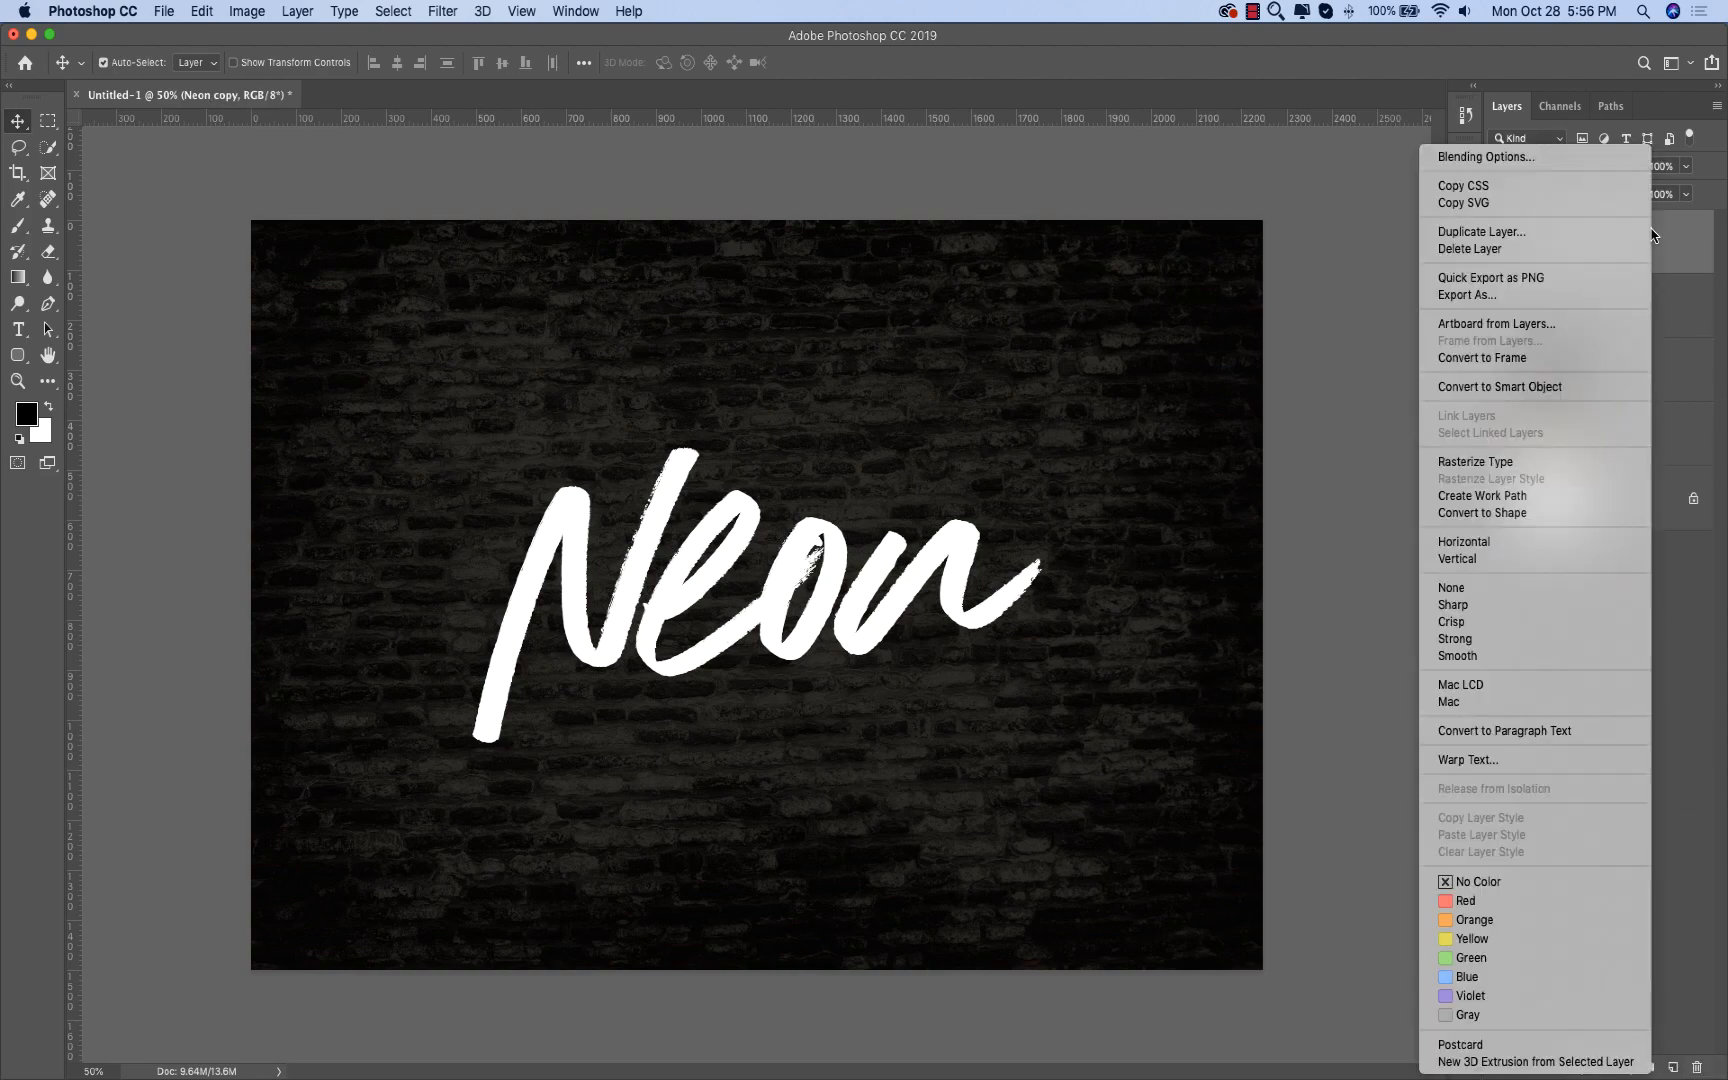
{"action": "left_click", "coordinate": [1502, 463]}
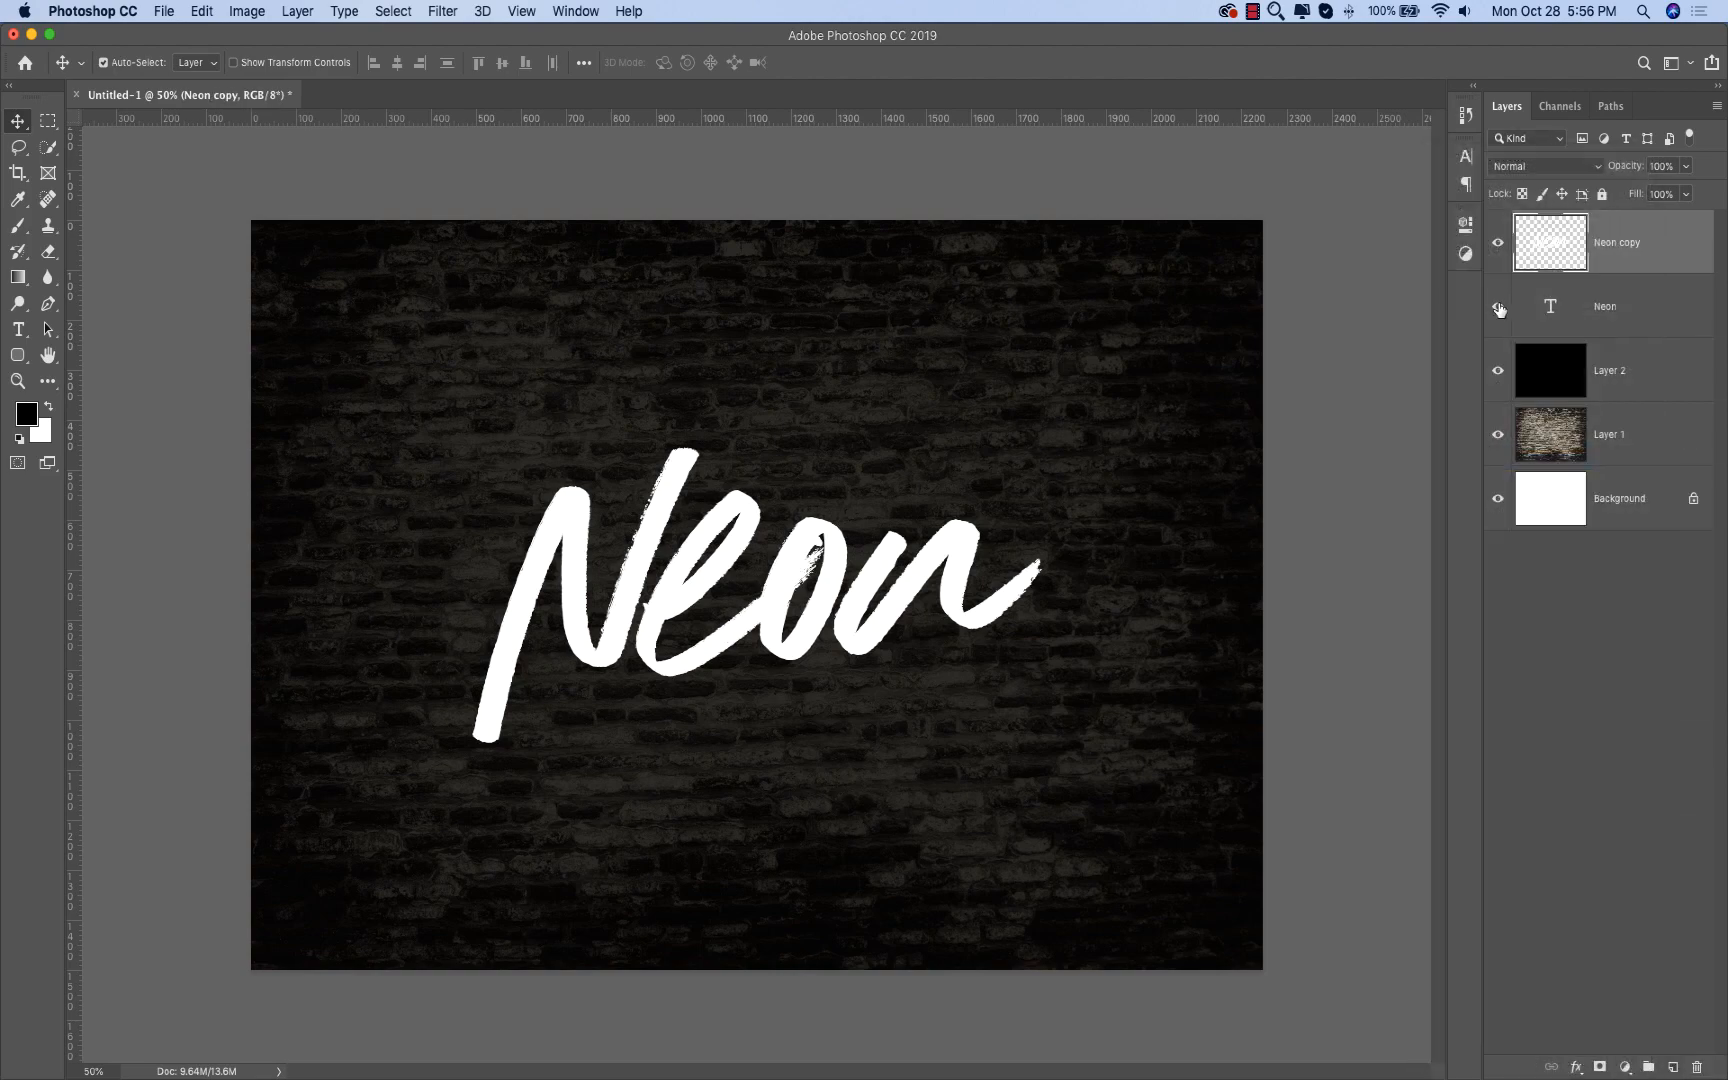
{"action": "left_click", "coordinate": [1499, 310]}
Step: Load the rasterized lettering of the Neon copy layer as a selection and contract it by 3 pixels
{"action": "left_click", "coordinate": [1552, 246], "text": "super"}
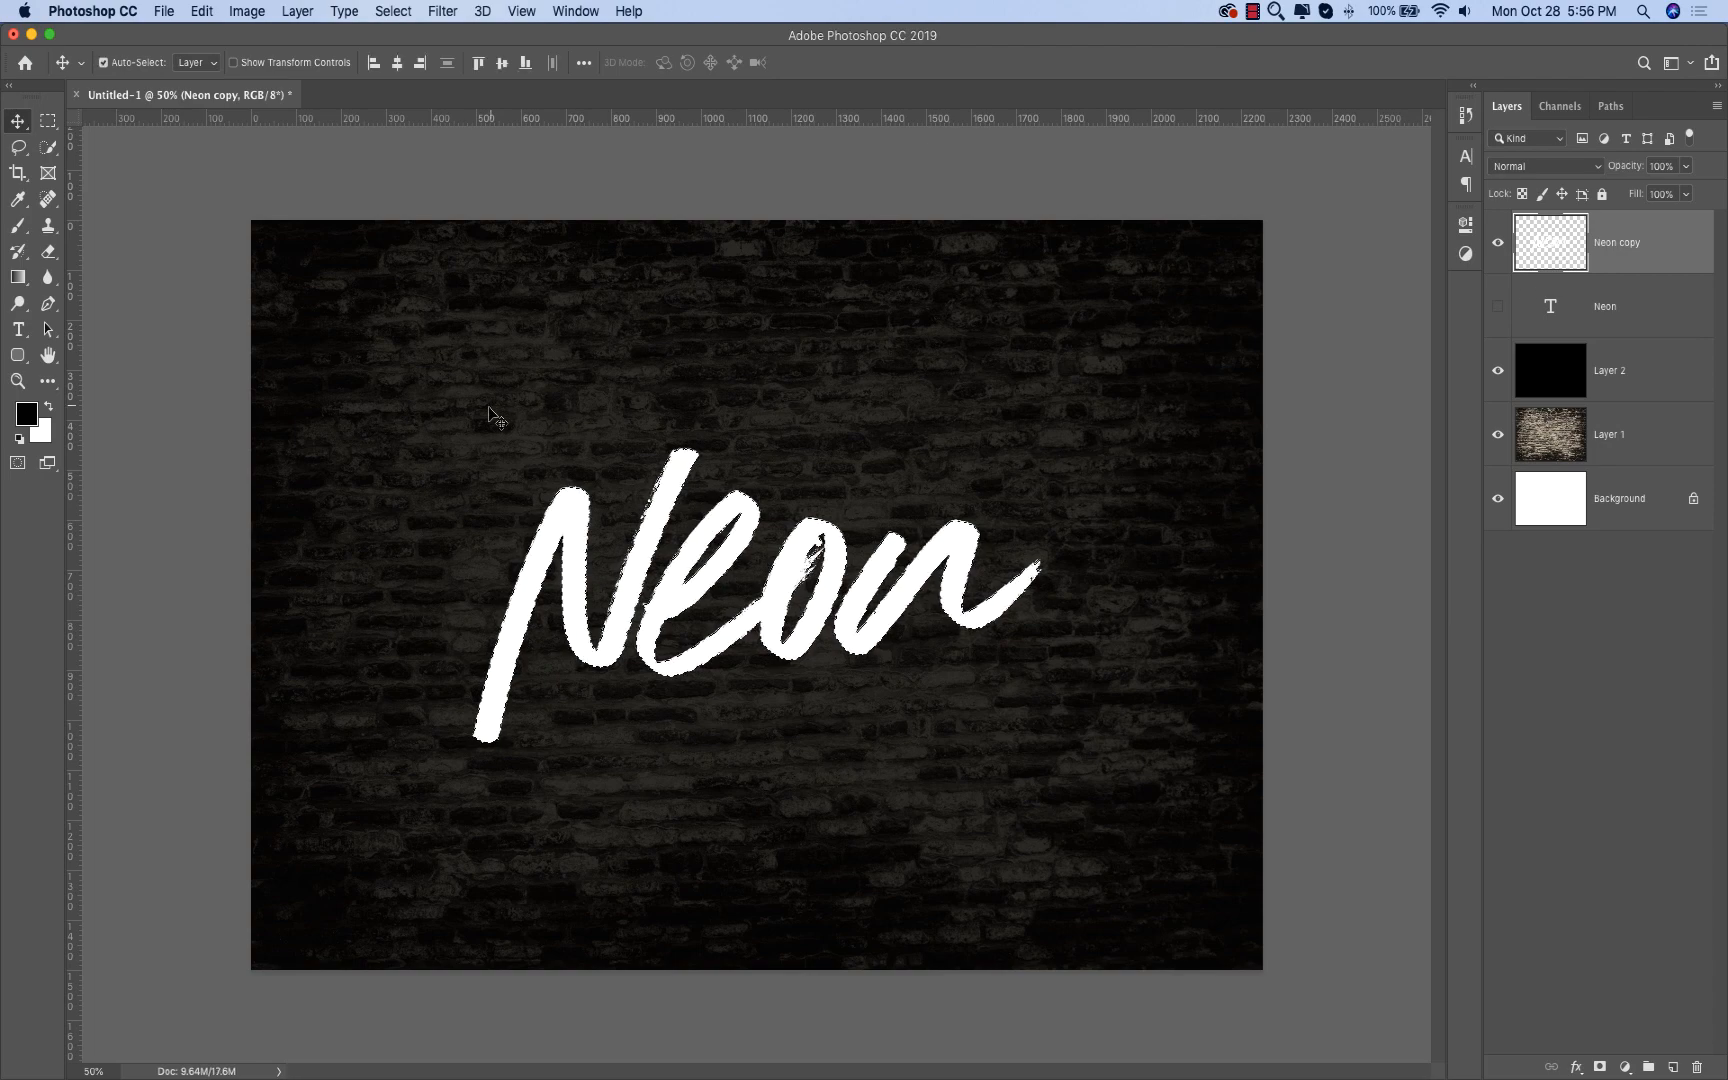
{"action": "key", "text": "z"}
{"action": "left_click_drag", "start_coordinate": [480, 408], "coordinate": [644, 547]}
{"action": "left_click", "coordinate": [398, 12]}
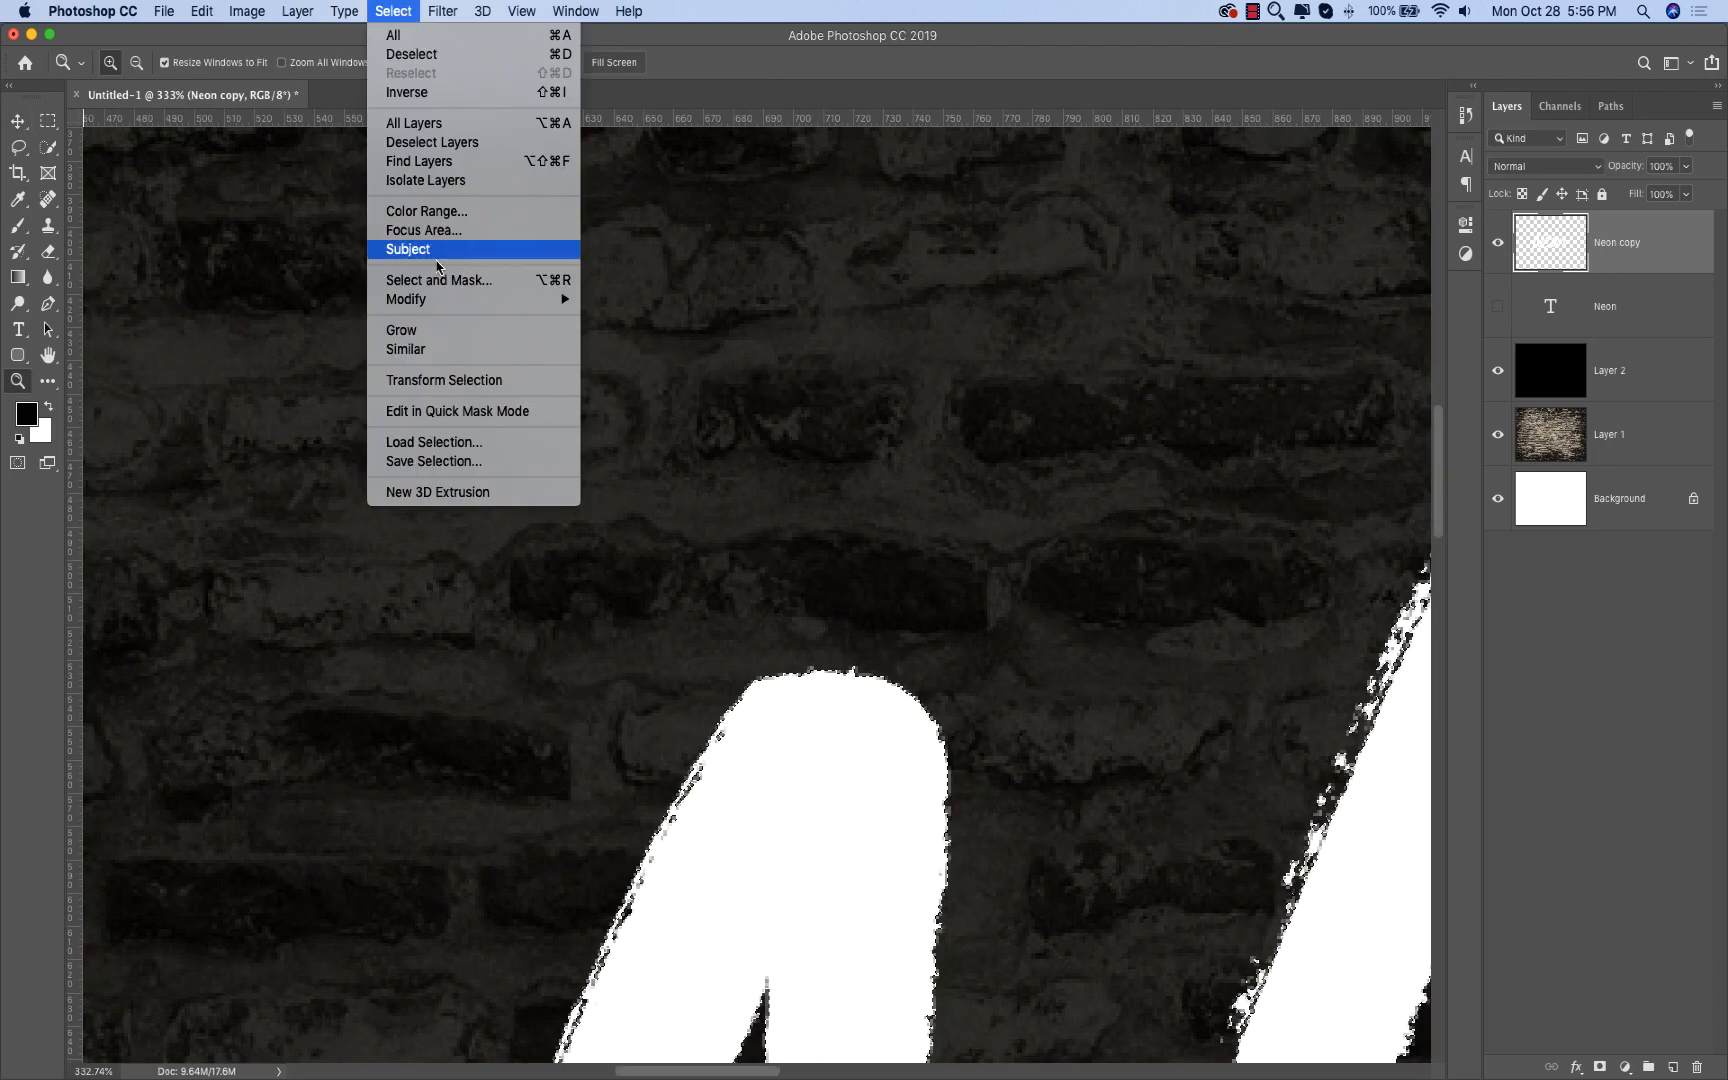
{"action": "mouse_move", "coordinate": [502, 303]}
{"action": "left_click", "coordinate": [614, 358]}
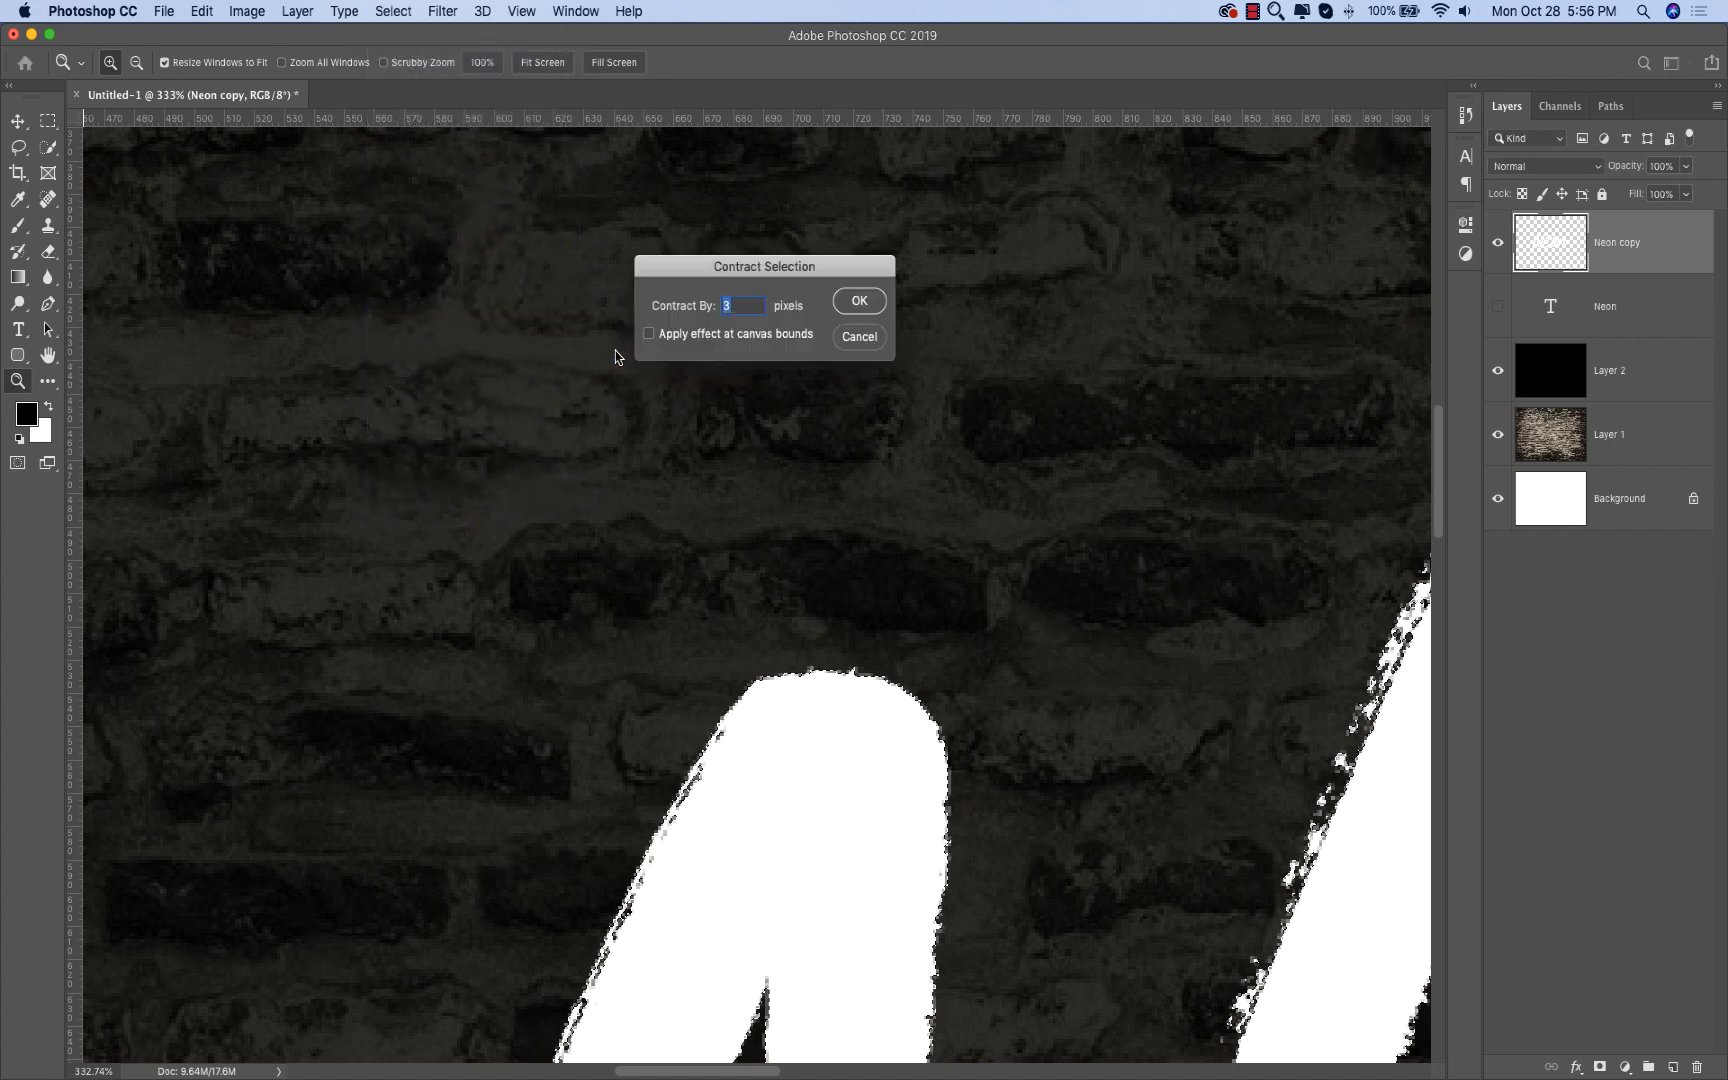
{"action": "left_click", "coordinate": [860, 302]}
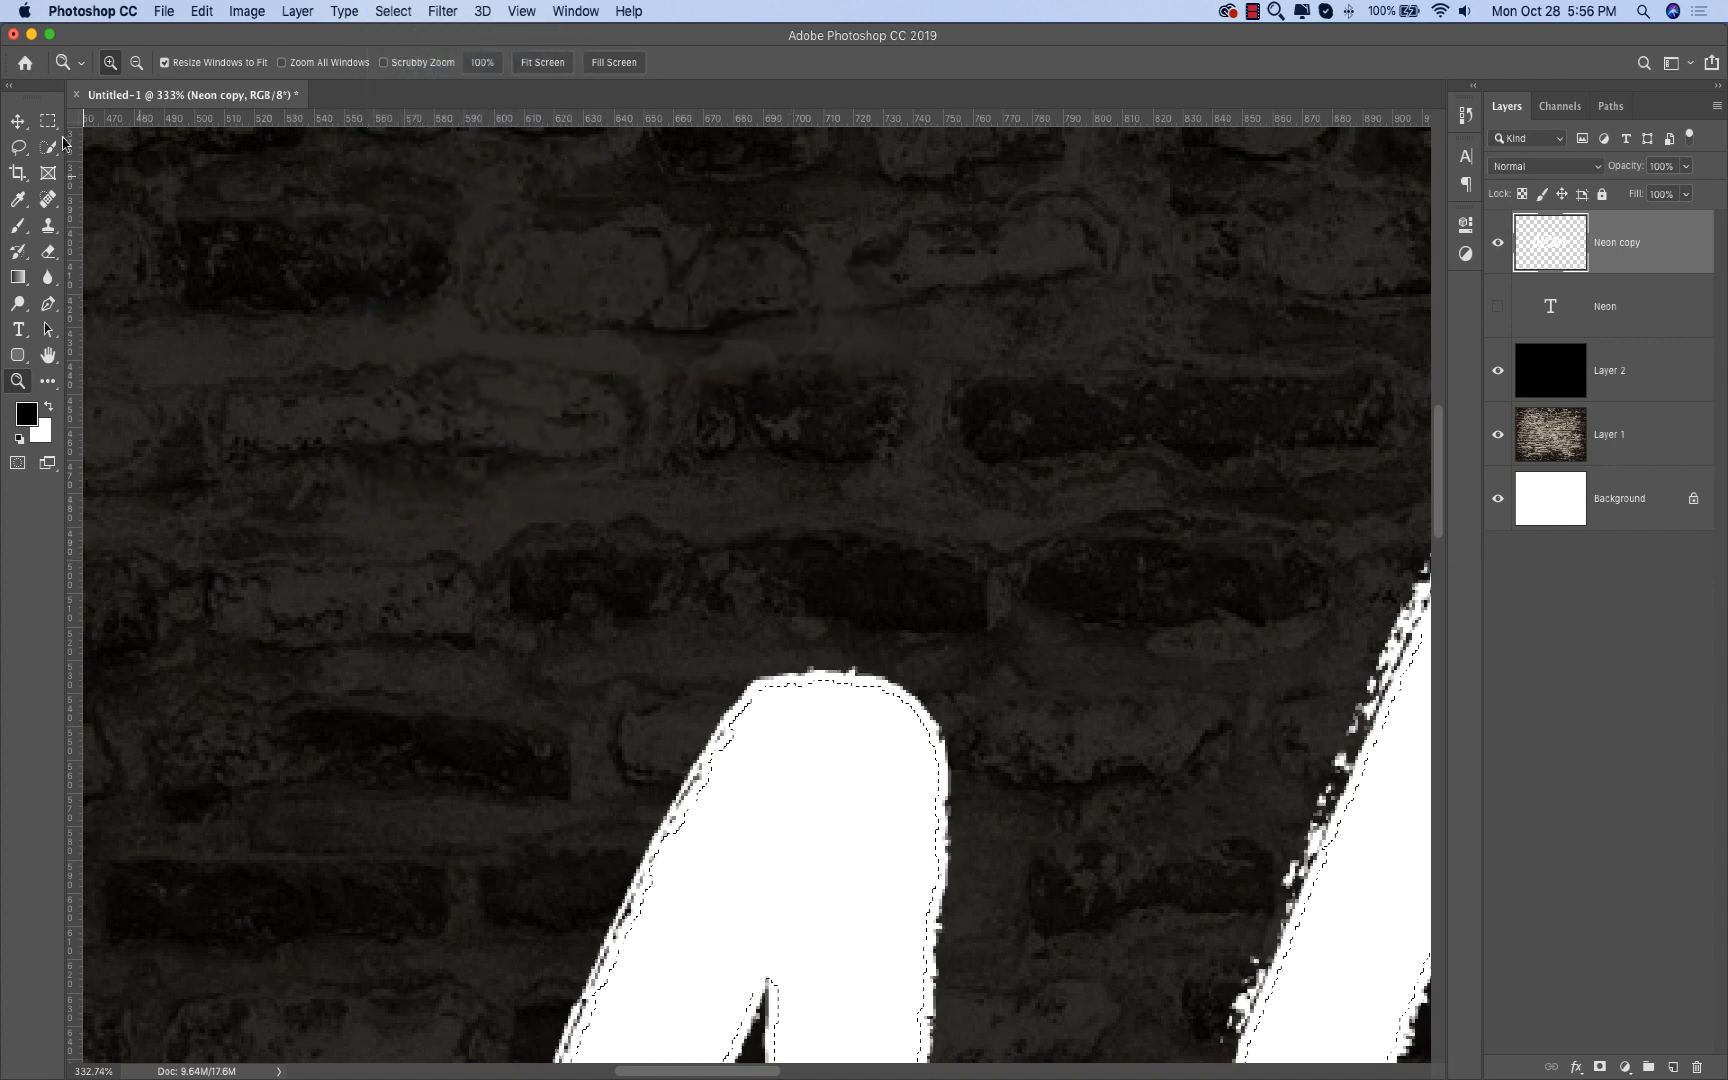
Step: Delete the selected interior of the letters to leave only their outline, deselect, and duplicate the outline layer
{"action": "left_click", "coordinate": [18, 120]}
{"action": "key", "text": "Delete"}
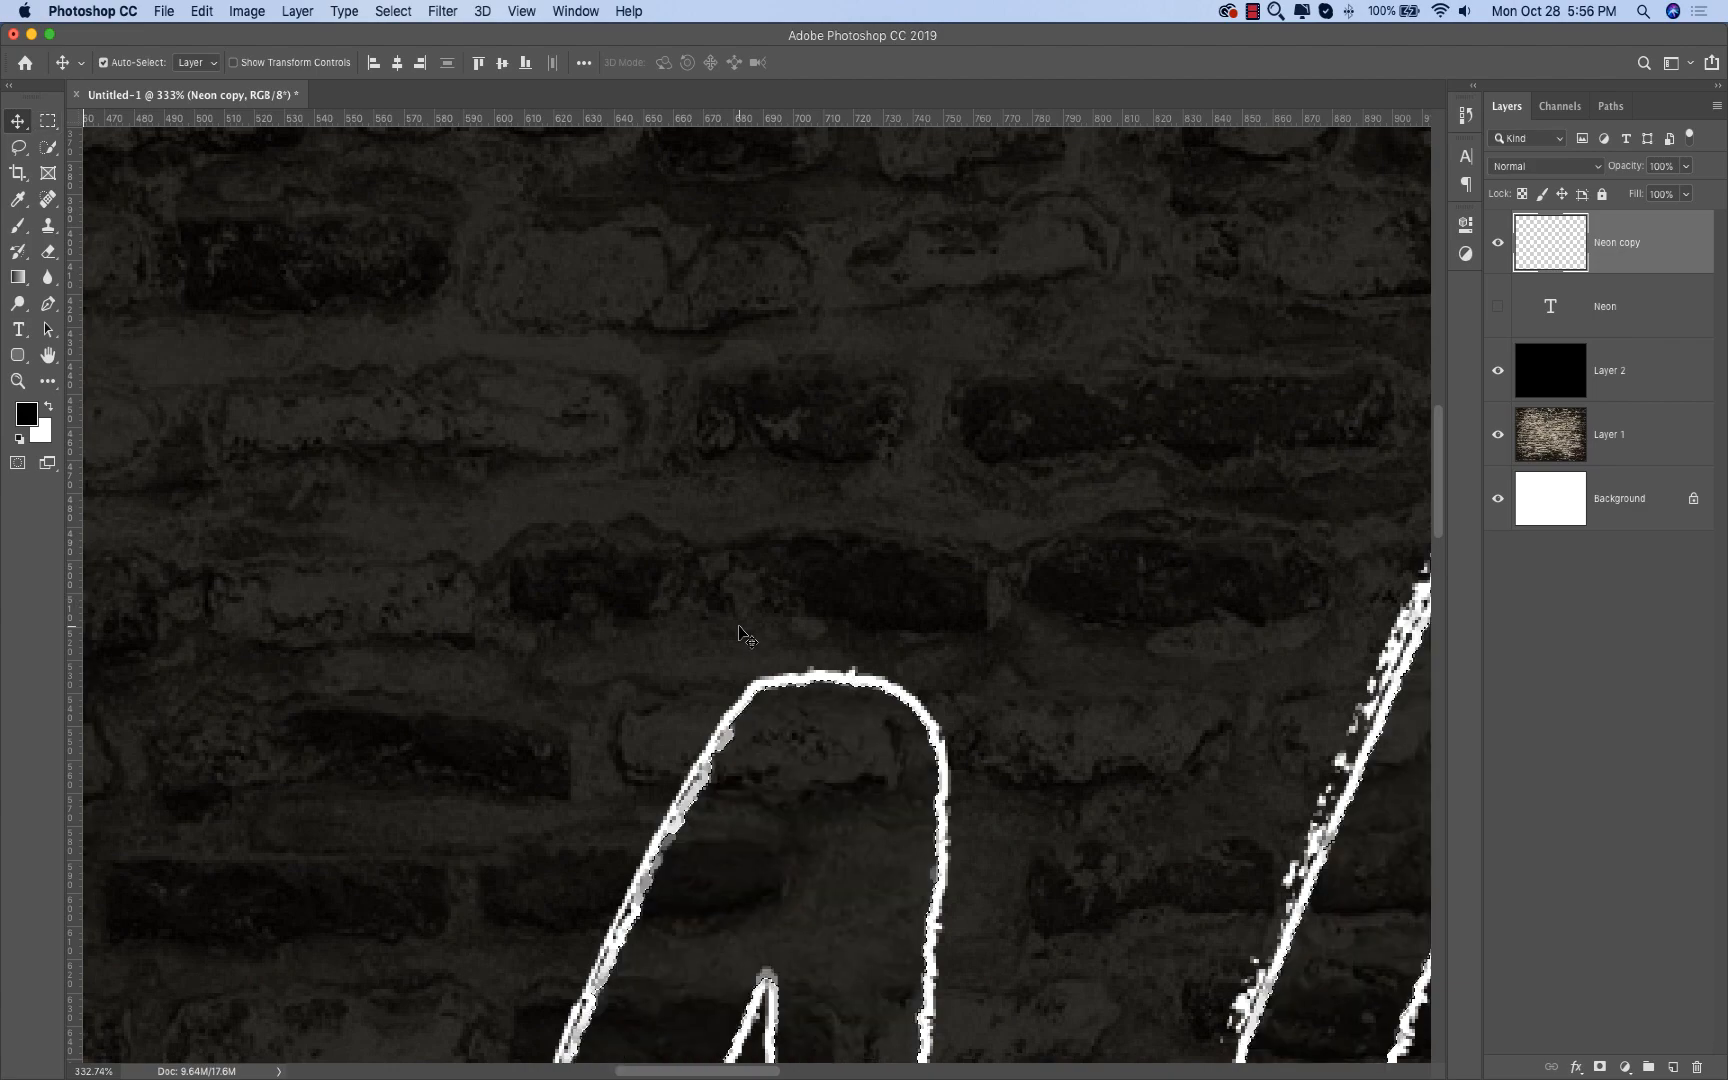
{"action": "key", "text": "super+0"}
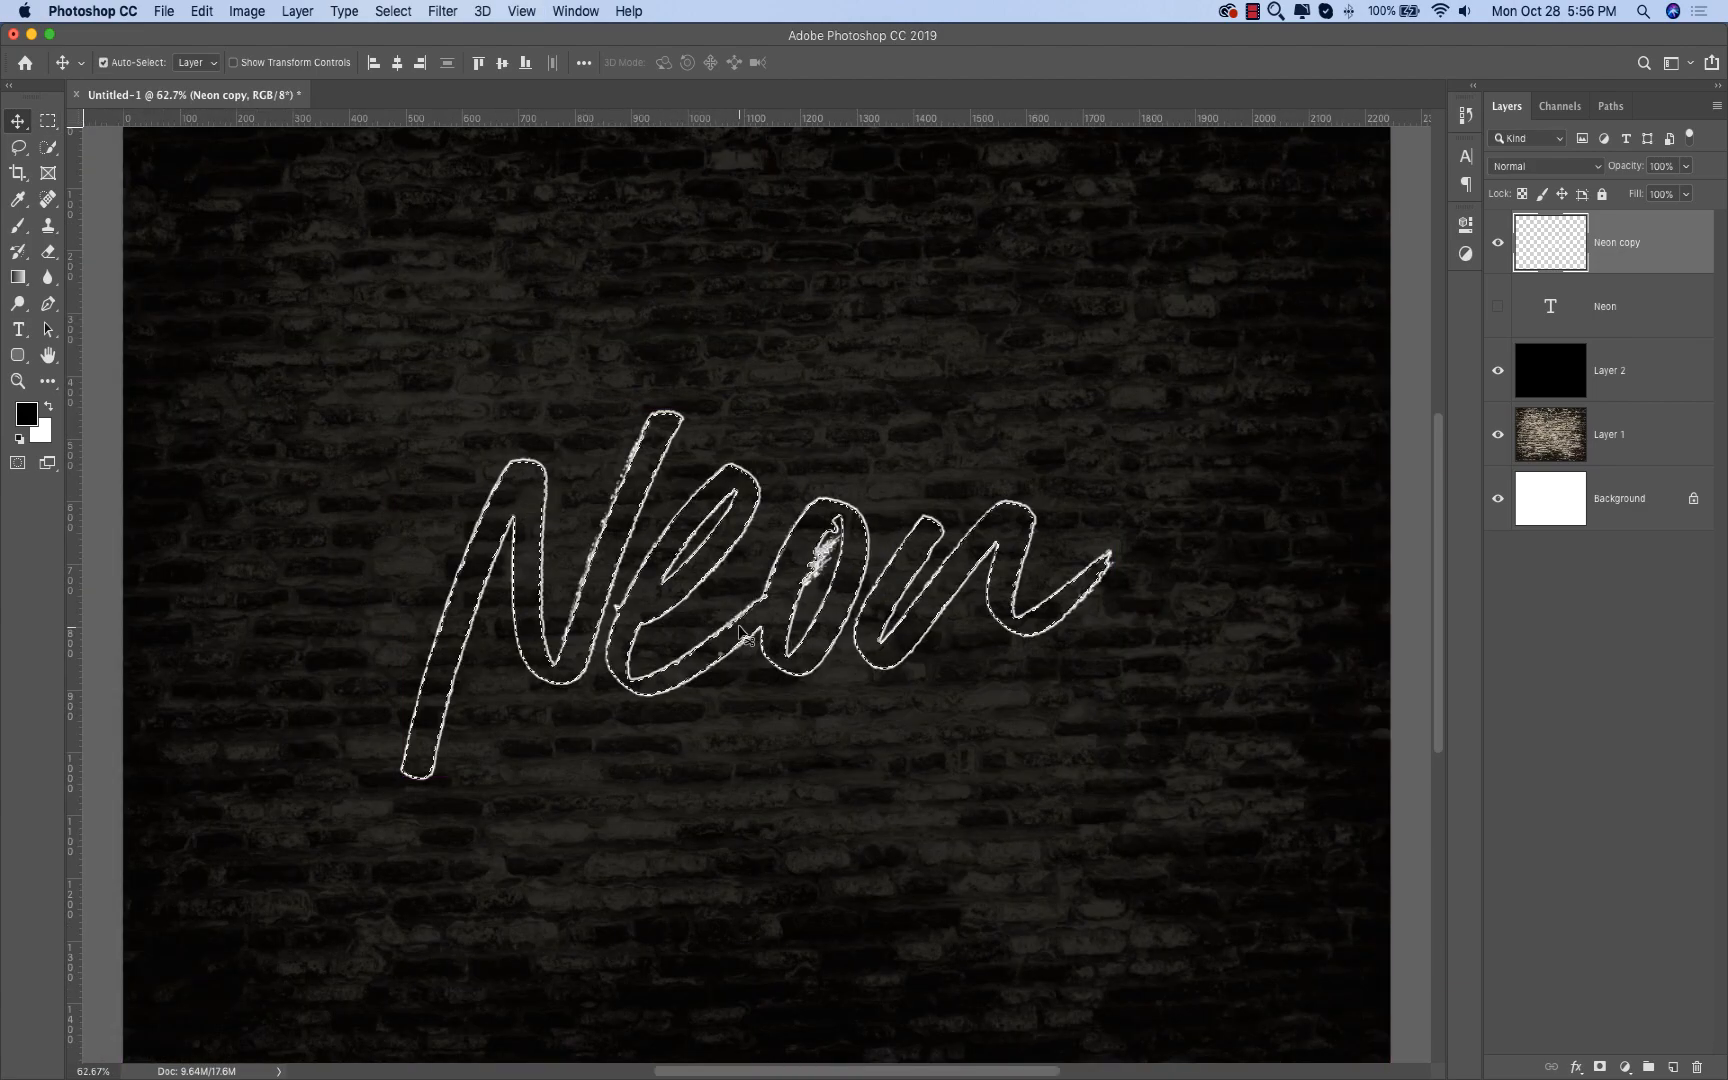
{"action": "key", "text": "super+d"}
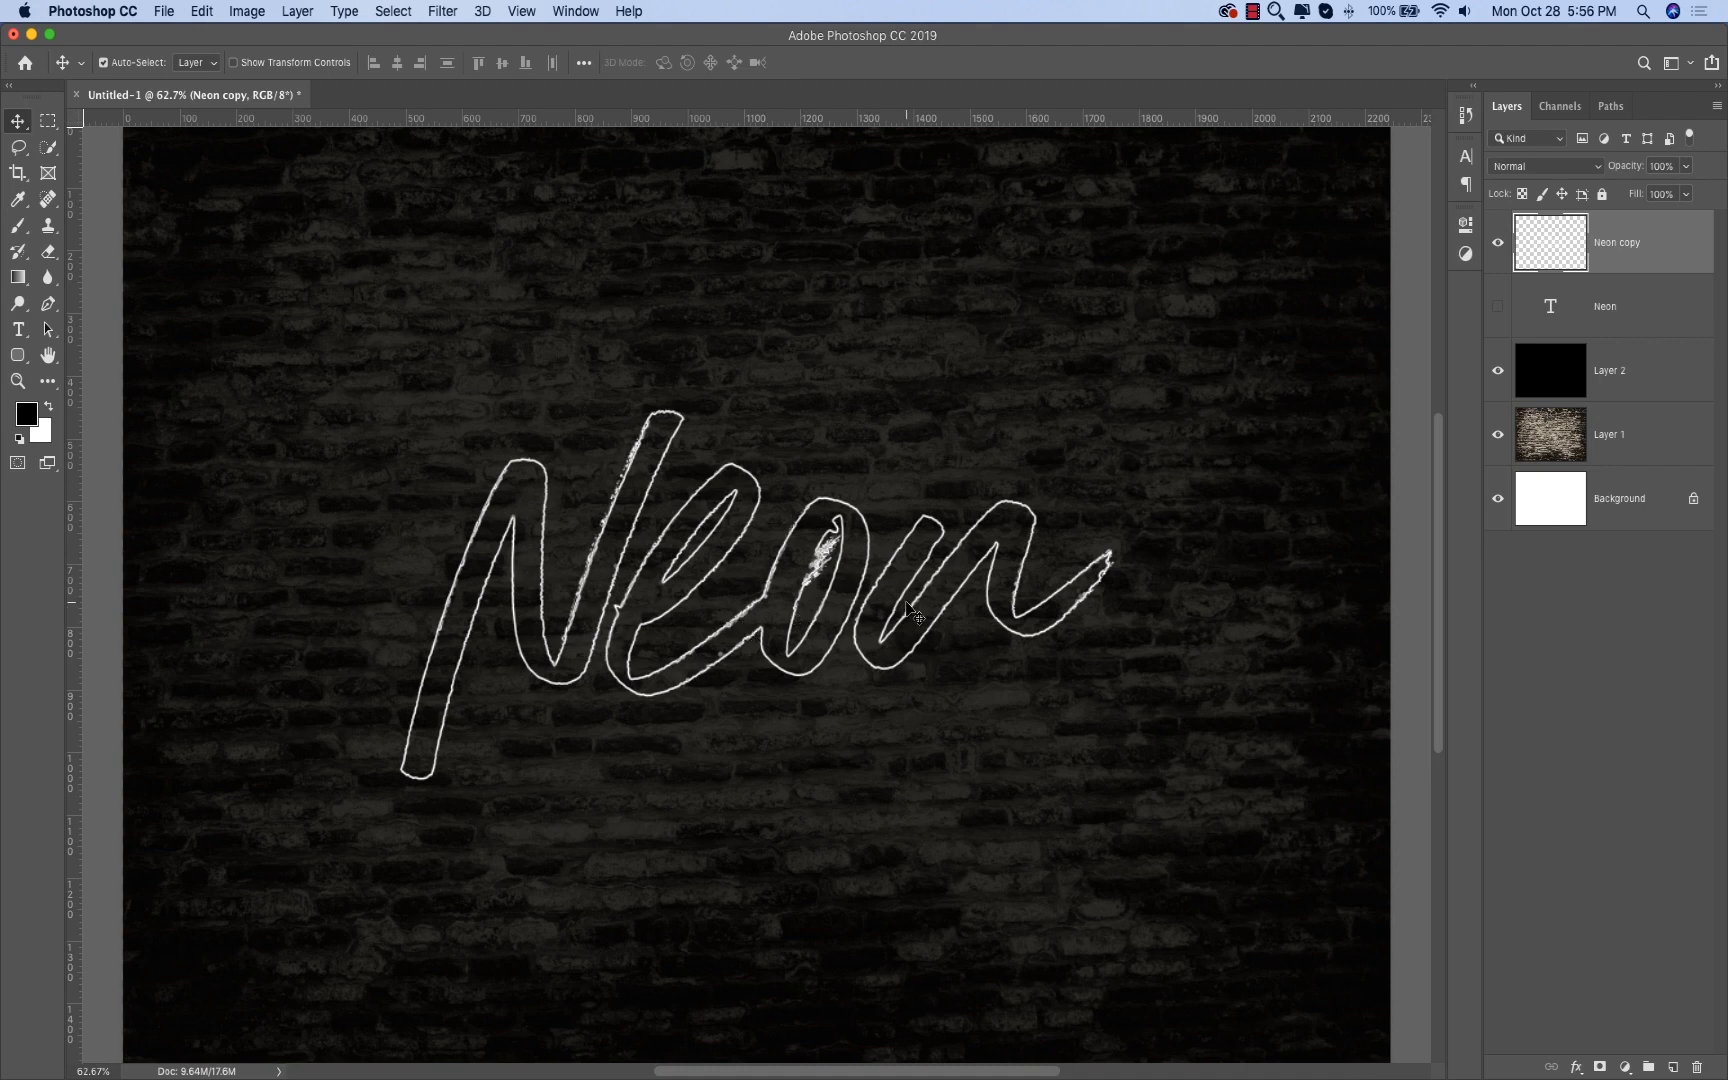
{"action": "left_click_drag", "start_coordinate": [1658, 252], "coordinate": [1669, 1060]}
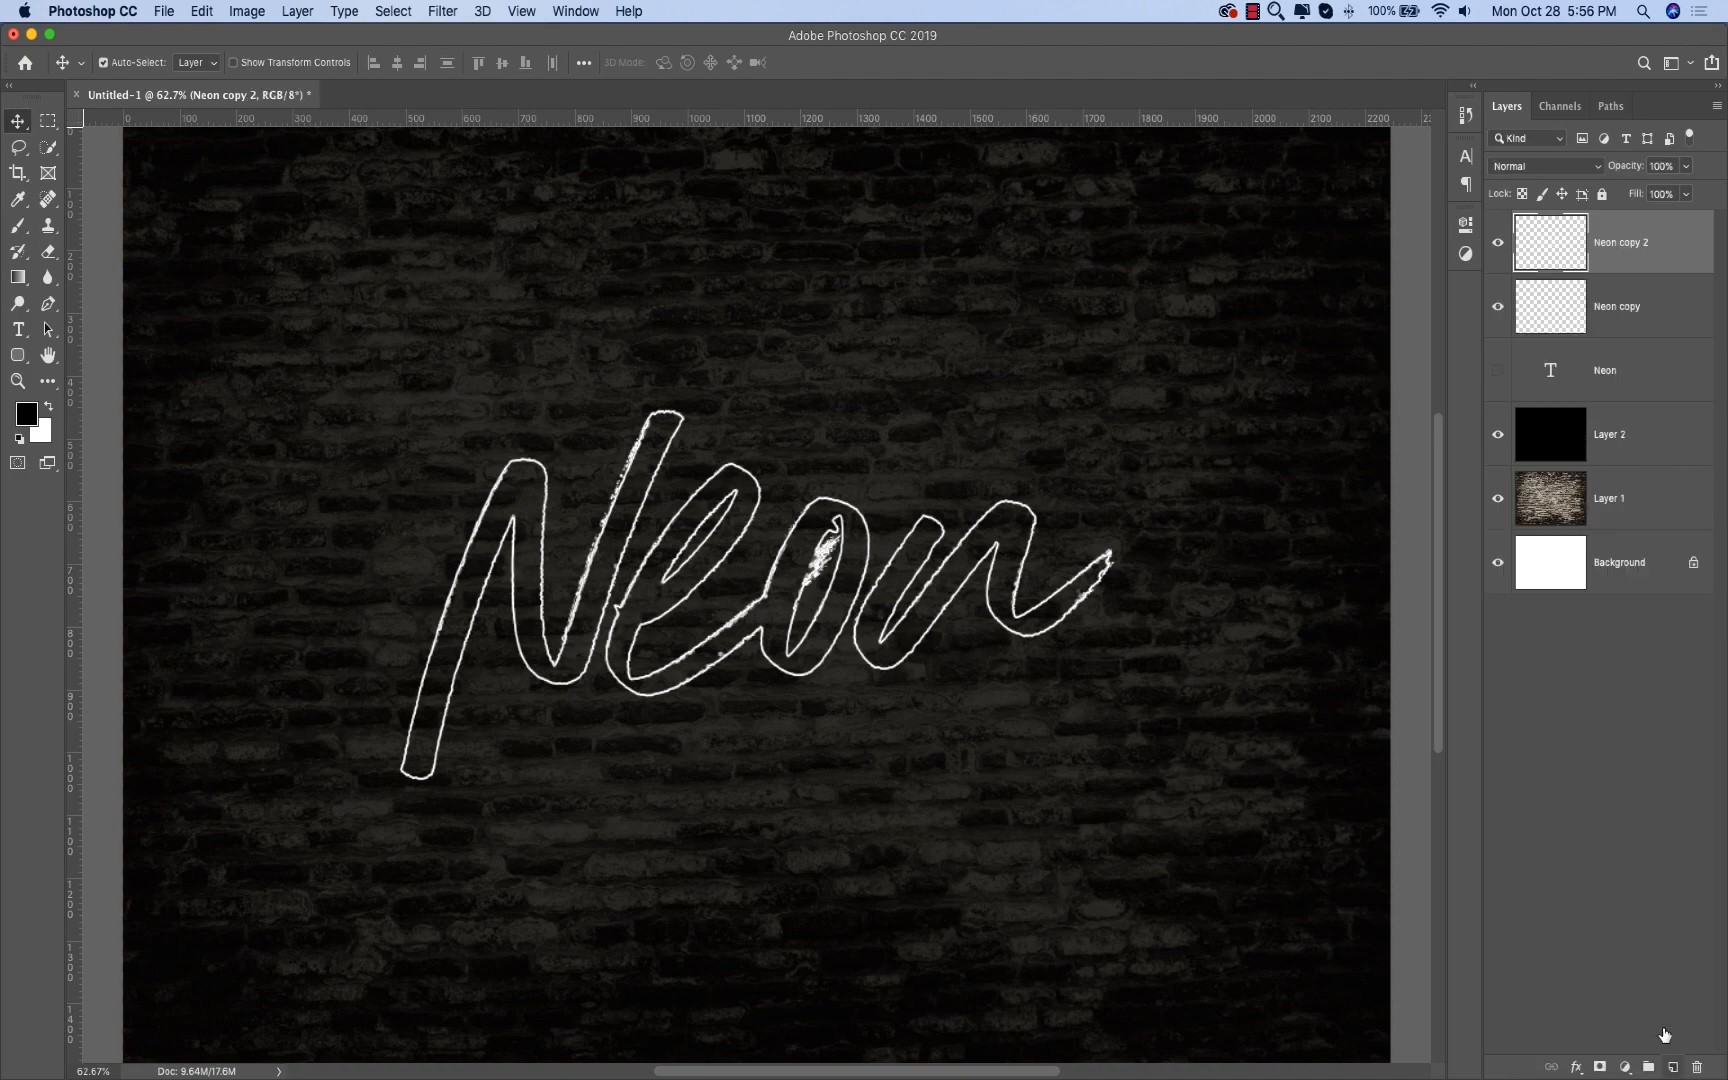
Step: Load the outline of the Neon copy layer as a selection, expand it by 2 pixels, and fill it with white
{"action": "left_click", "coordinate": [1627, 310]}
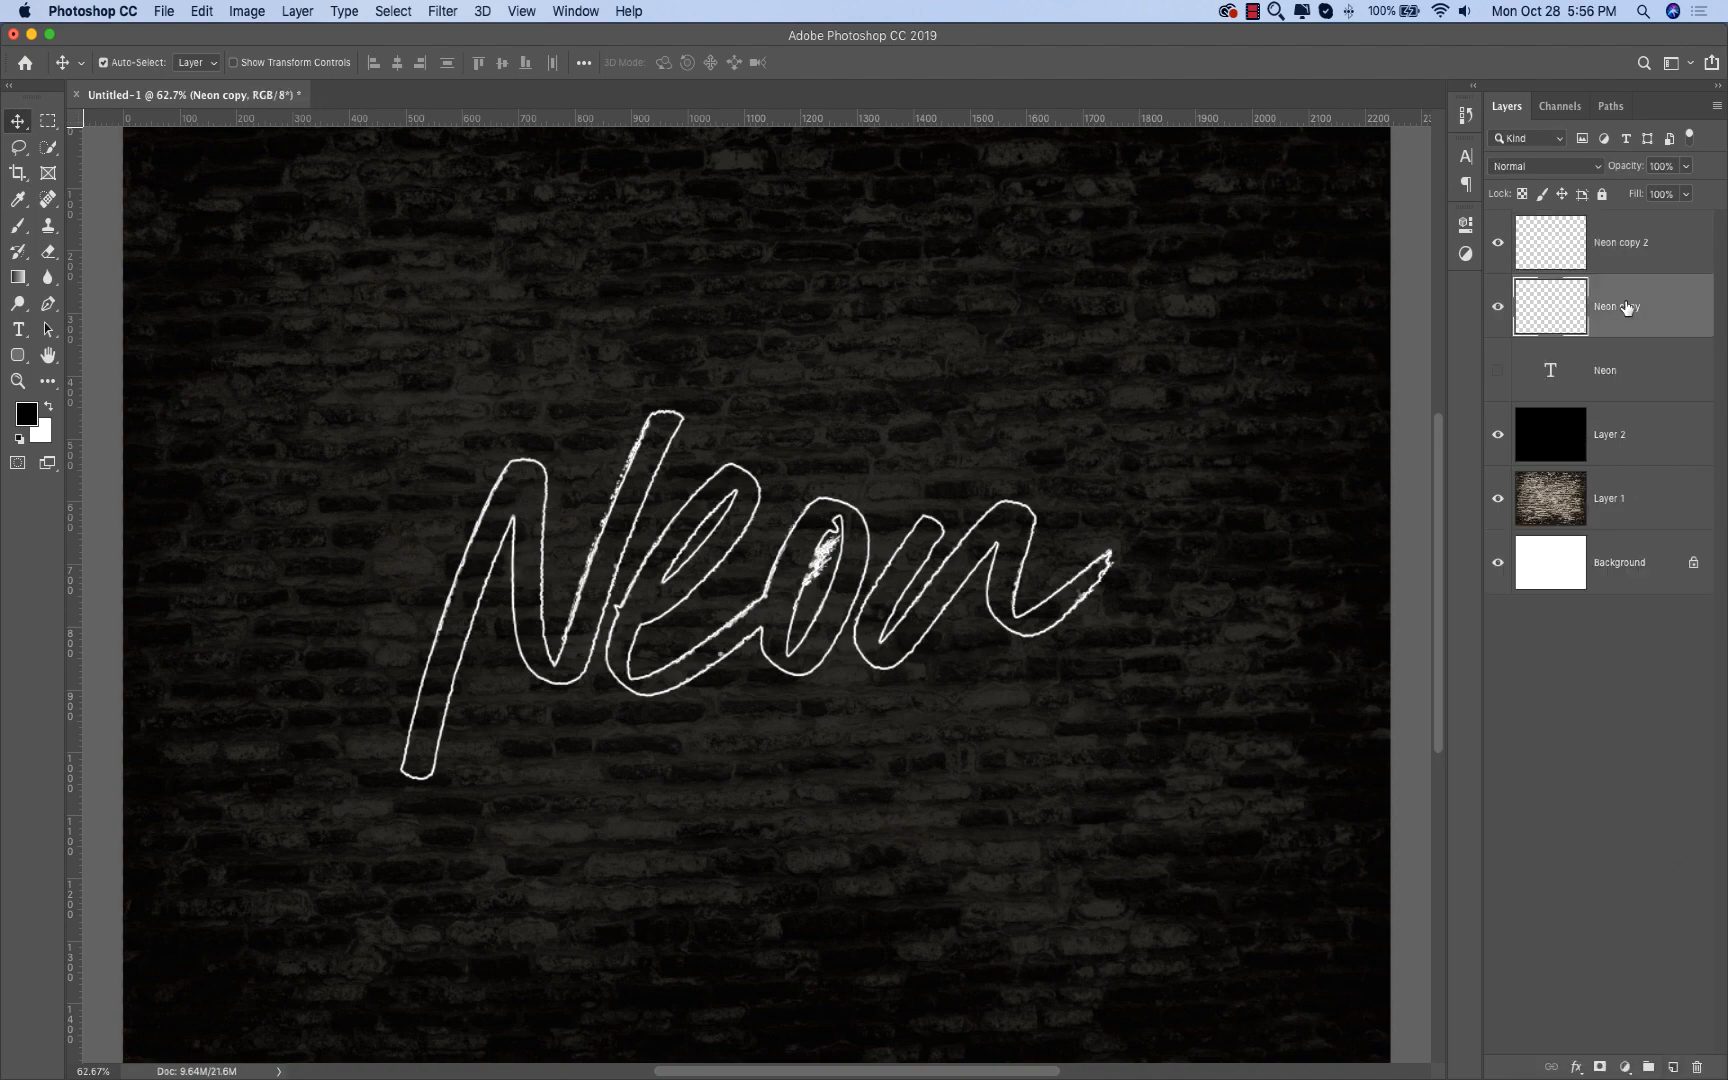
{"action": "left_click", "coordinate": [1549, 305], "text": "super"}
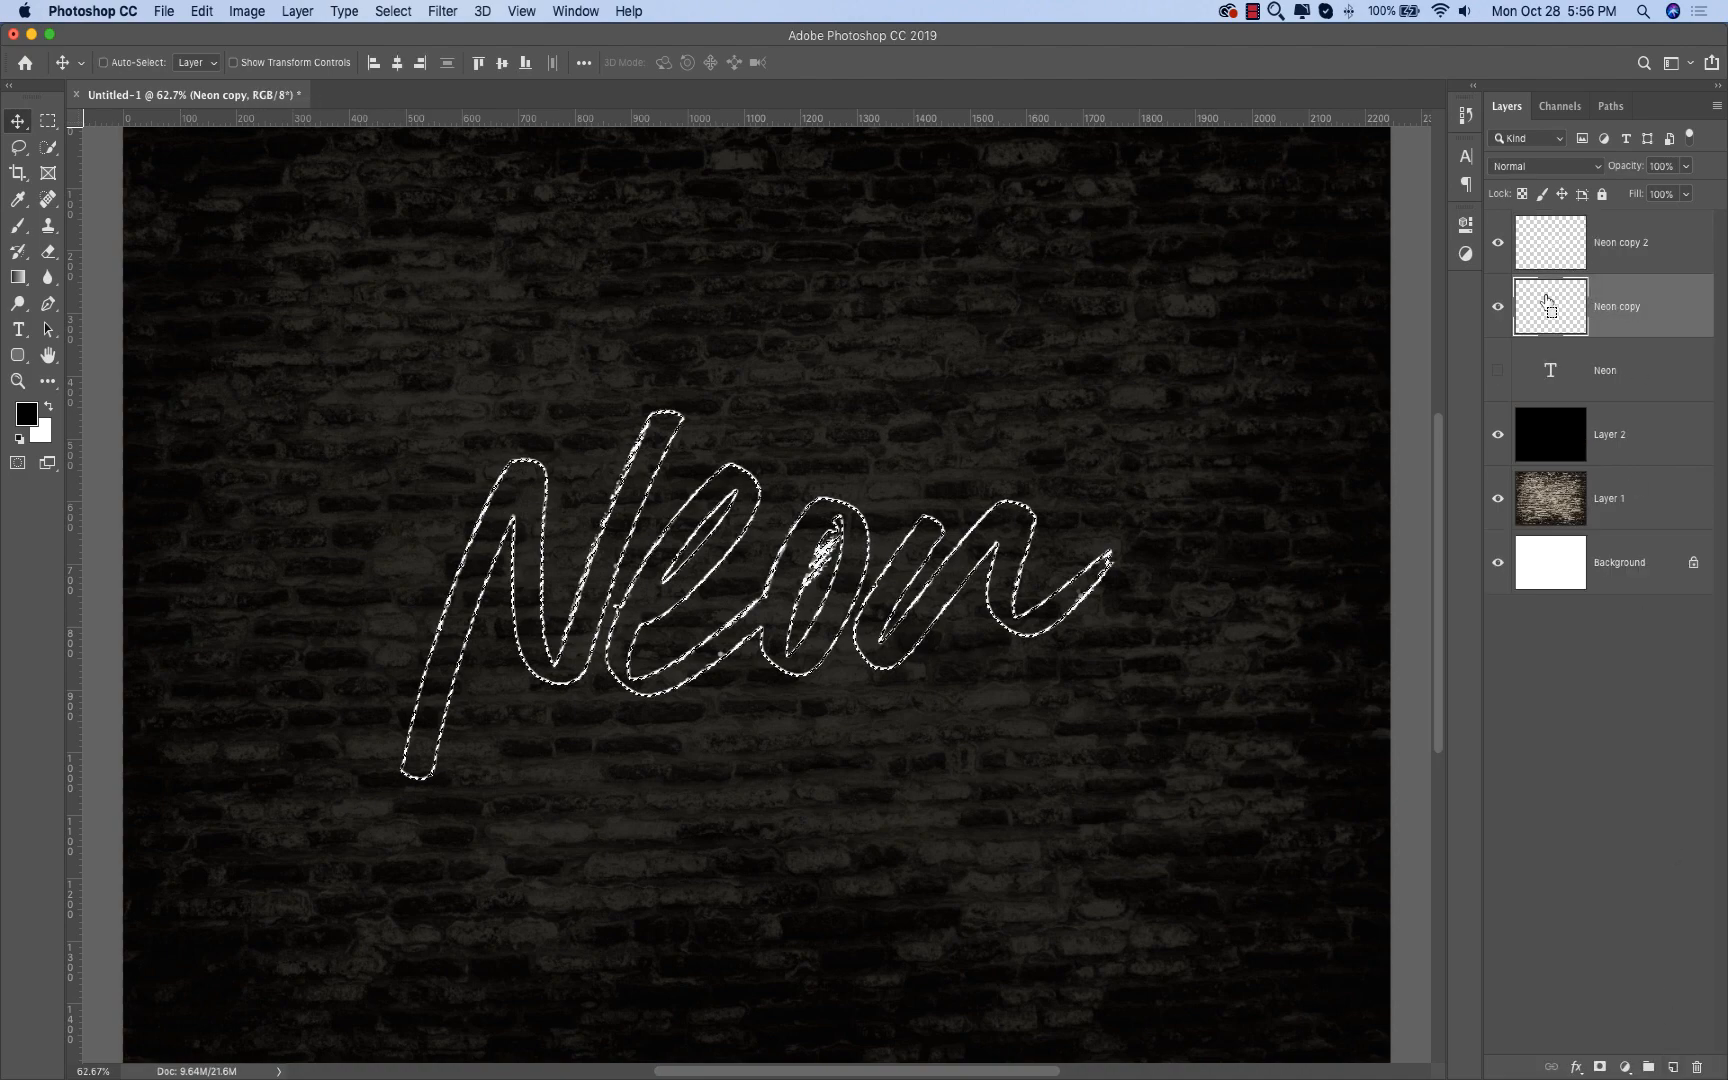
{"action": "left_click", "coordinate": [392, 11]}
{"action": "mouse_move", "coordinate": [510, 302]}
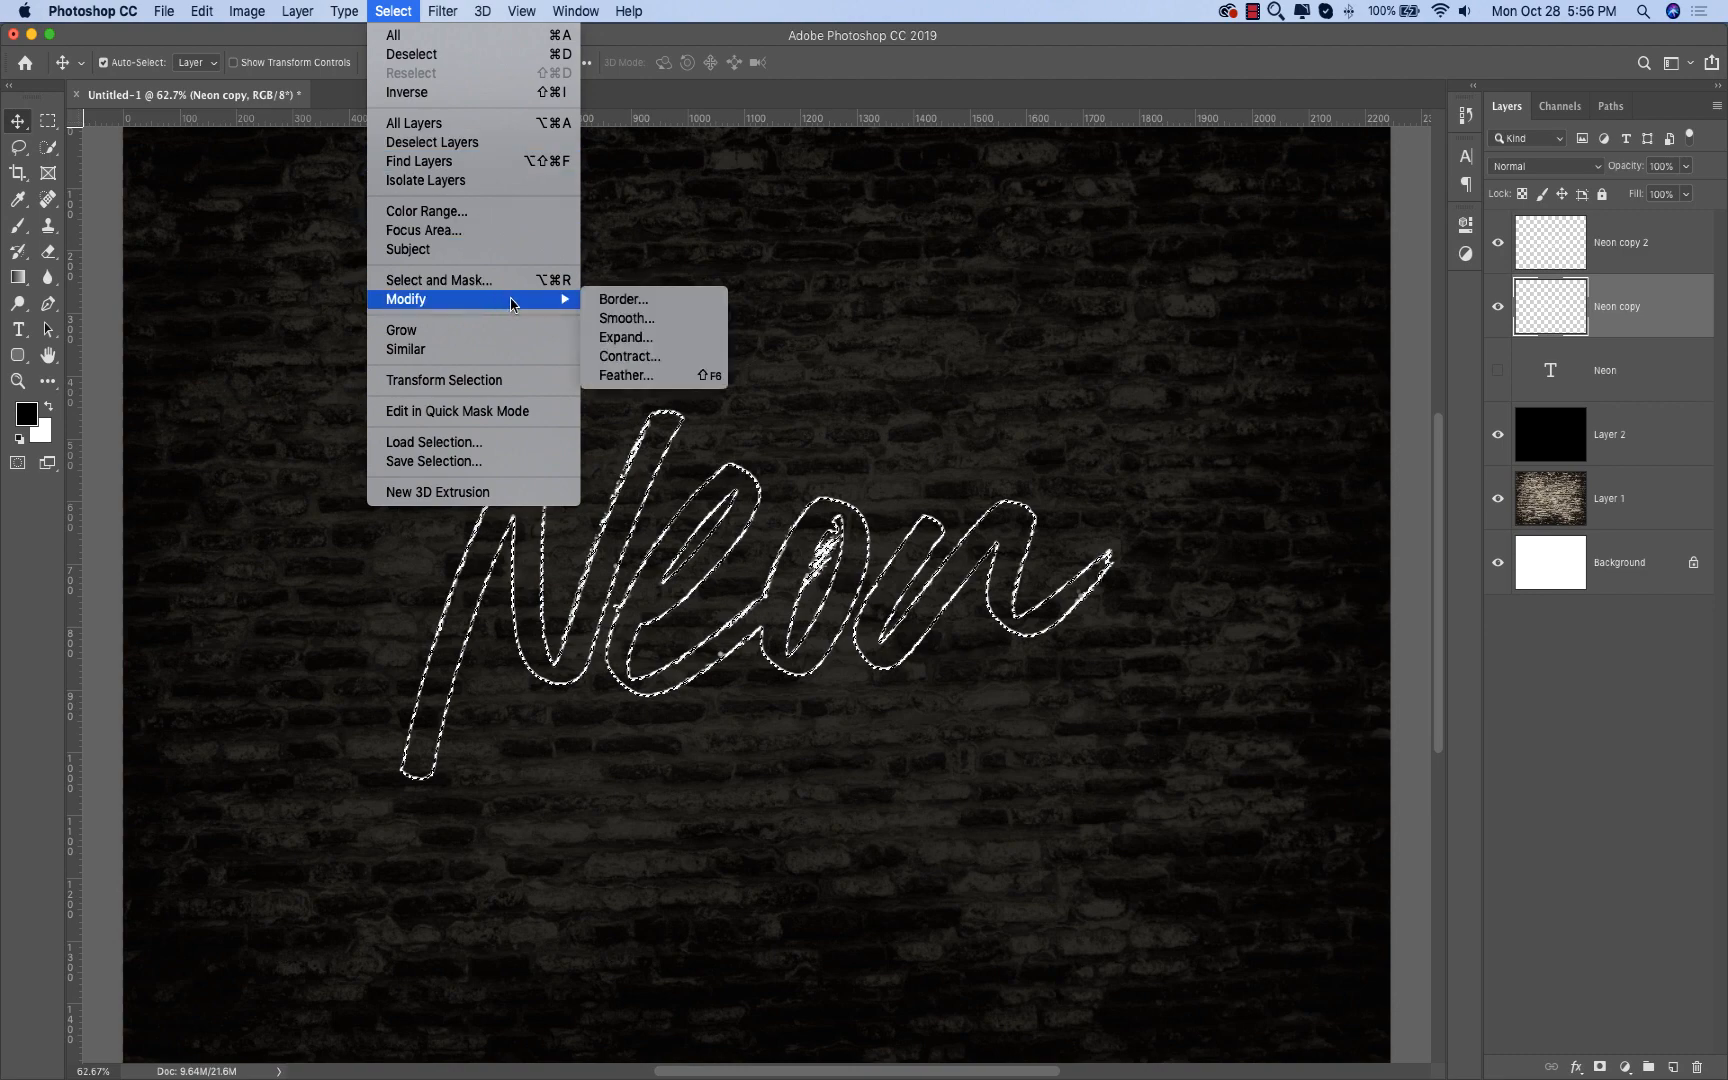
{"action": "left_click", "coordinate": [646, 339]}
{"action": "type", "text": "2"}
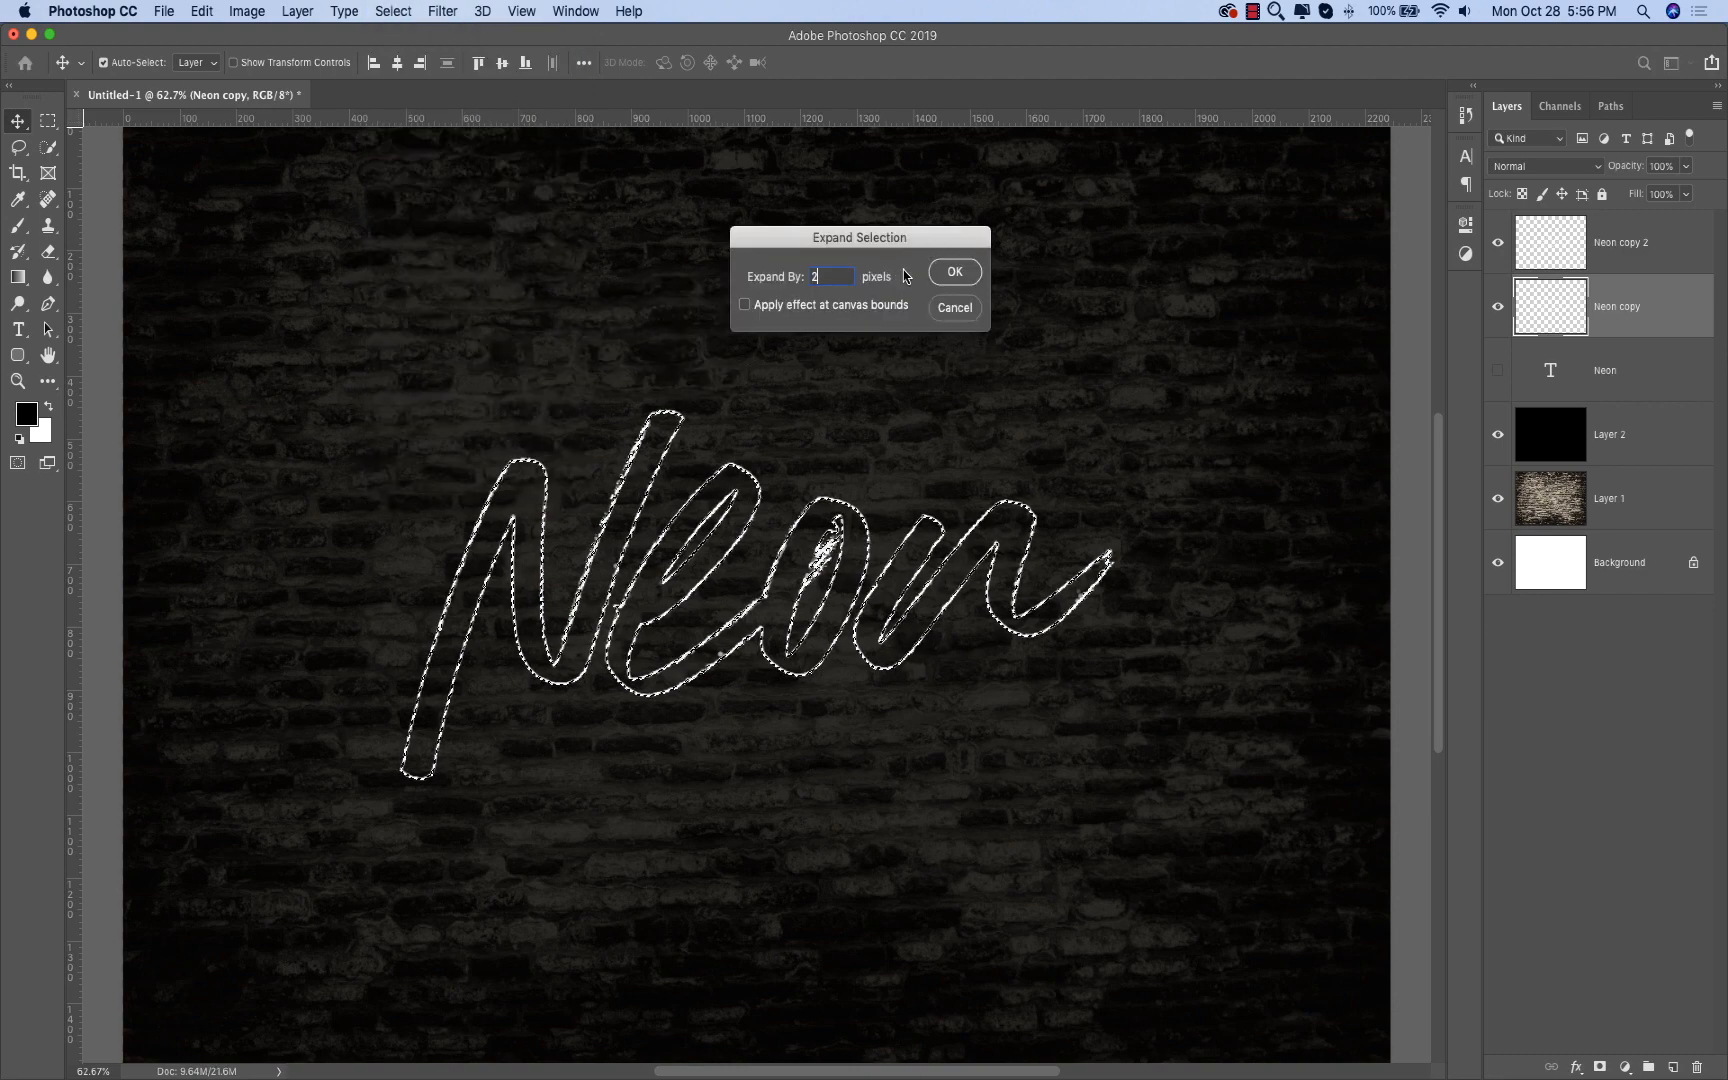
{"action": "left_click", "coordinate": [955, 272]}
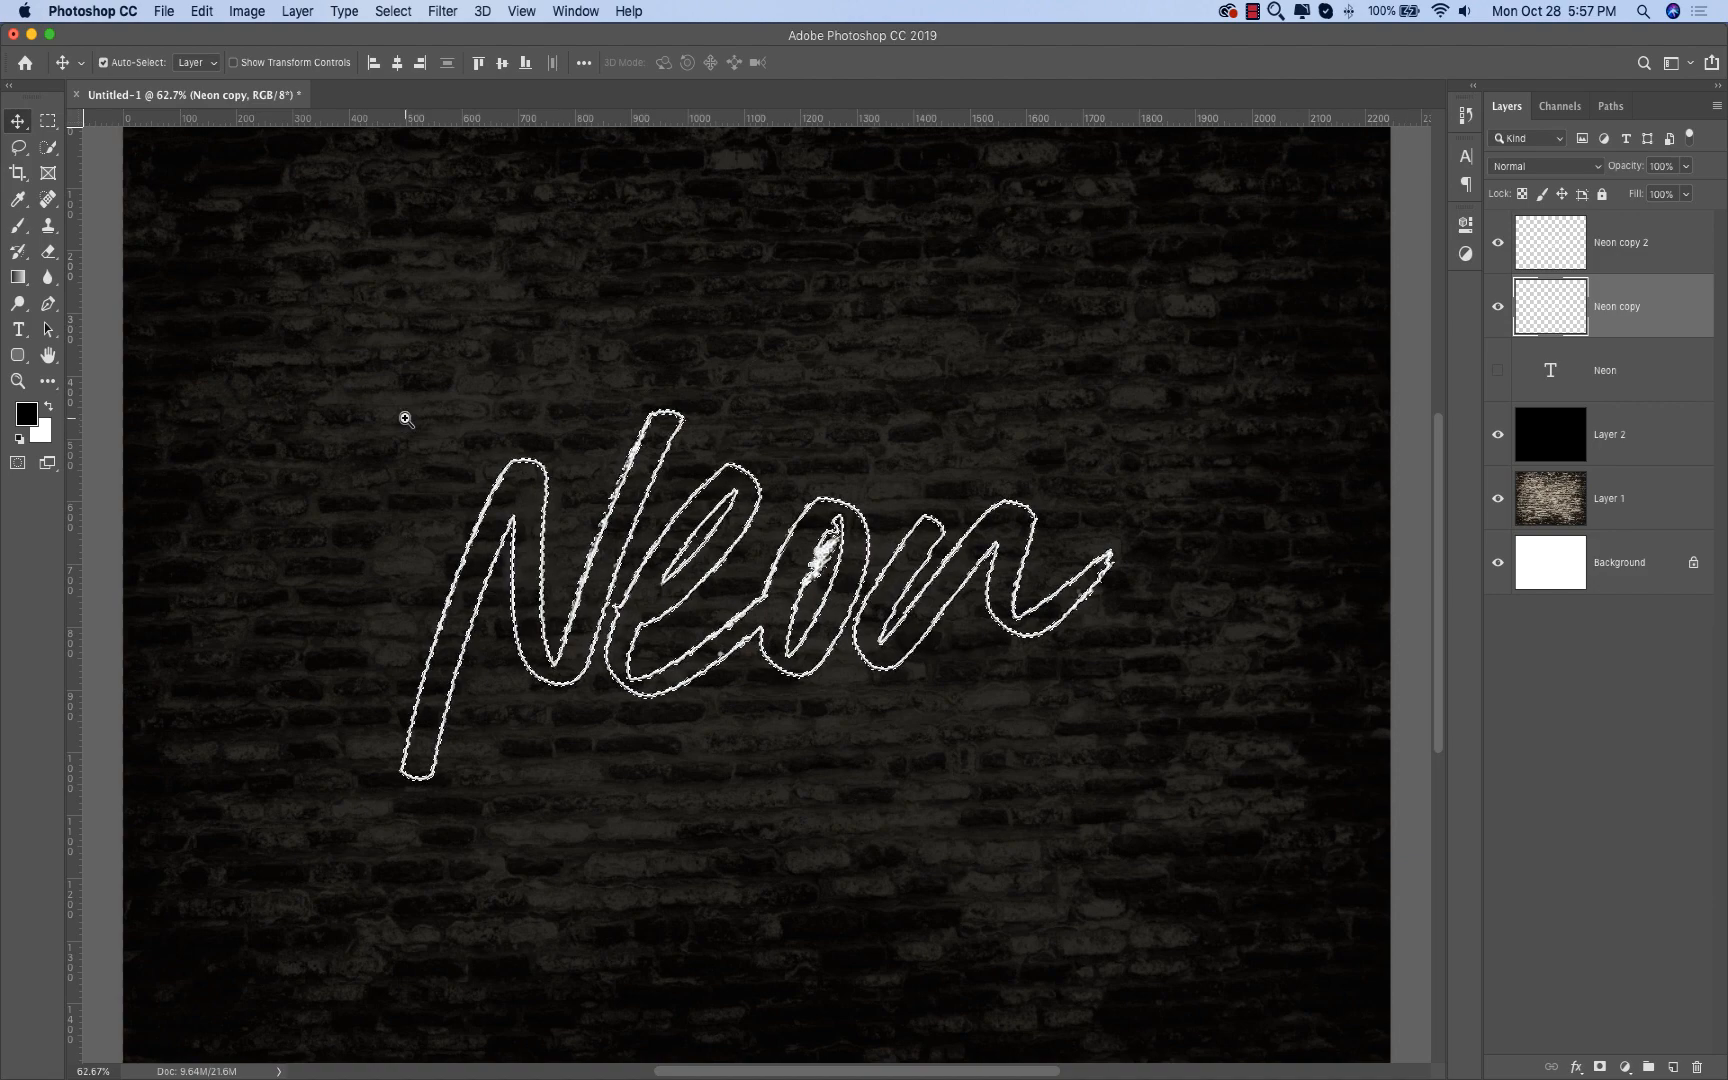
Step: Duplicate the thickened outline layer Neon copy
{"action": "key", "text": "z"}
{"action": "left_click_drag", "start_coordinate": [358, 378], "coordinate": [709, 542]}
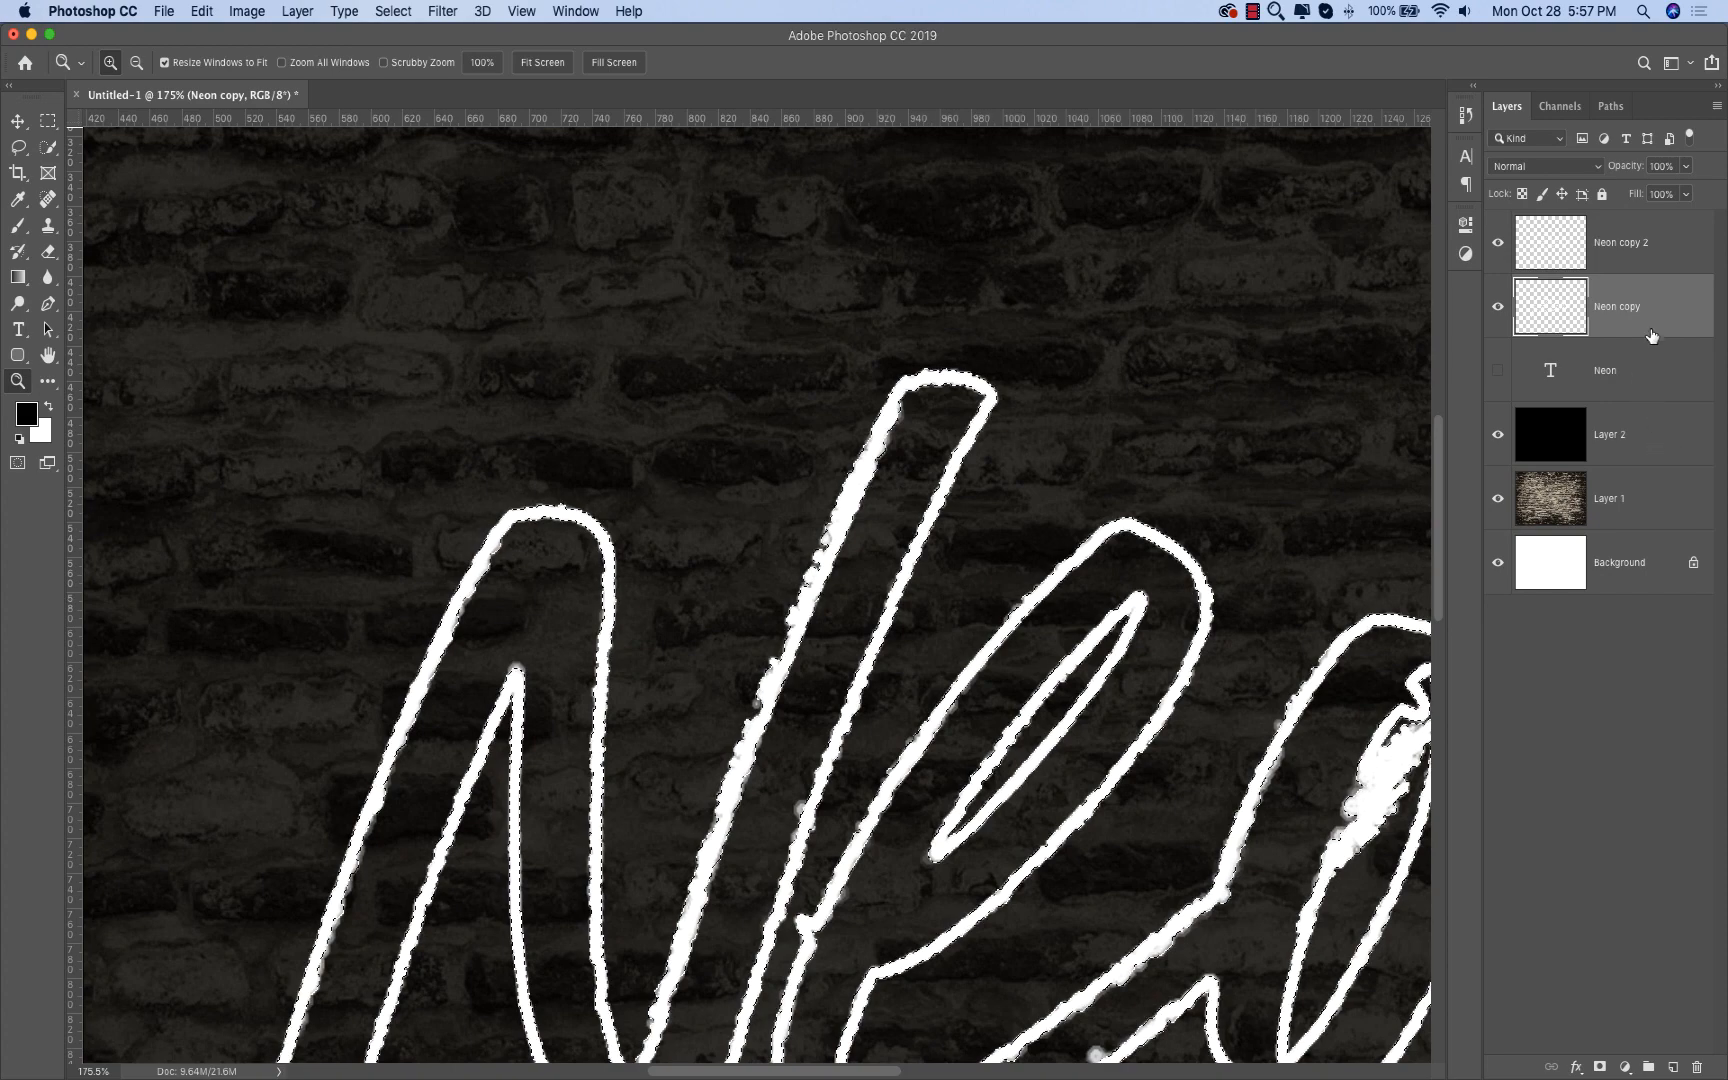
{"action": "mouse_move", "coordinate": [1647, 335]}
{"action": "left_mouse_down"}
{"action": "mouse_move", "coordinate": [1650, 1040]}
{"action": "mouse_move", "coordinate": [1672, 1067]}
{"action": "left_mouse_up"}
Step: Load the Neon copy layer's outline as a selection and expand it by 2 pixels
{"action": "left_click", "coordinate": [1547, 372]}
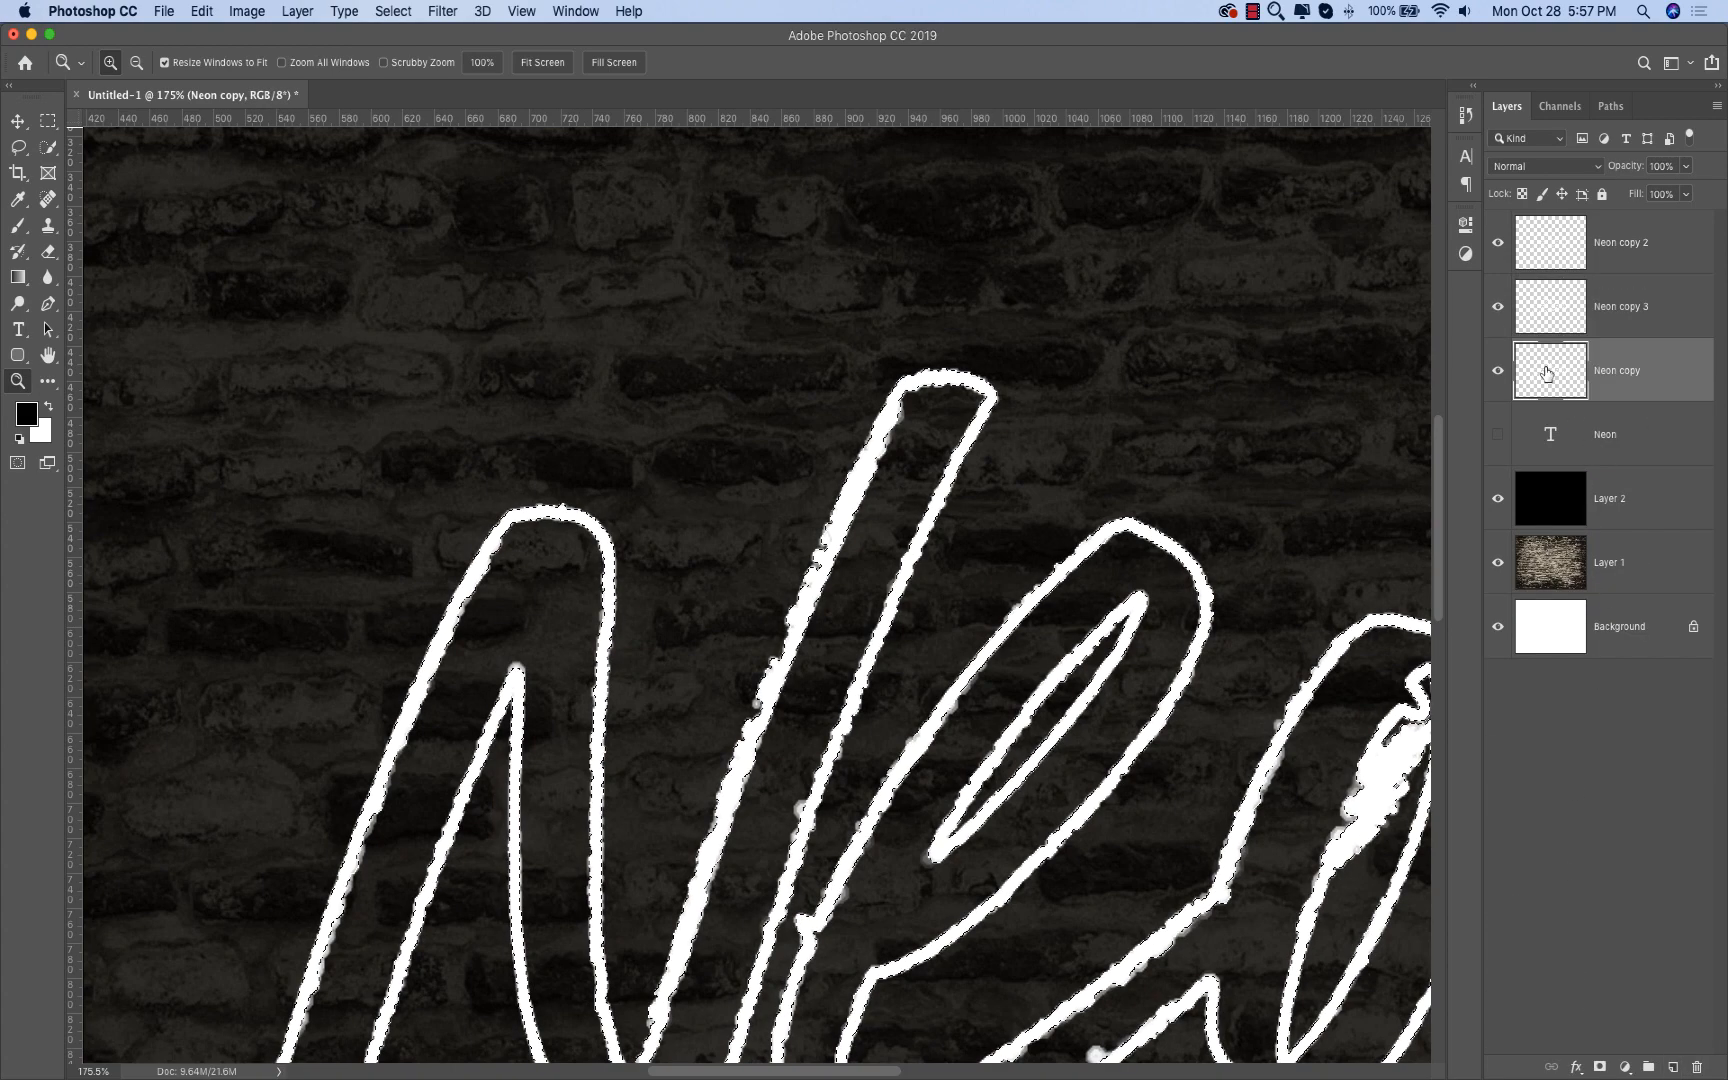
{"action": "key", "text": "super+alt+r"}
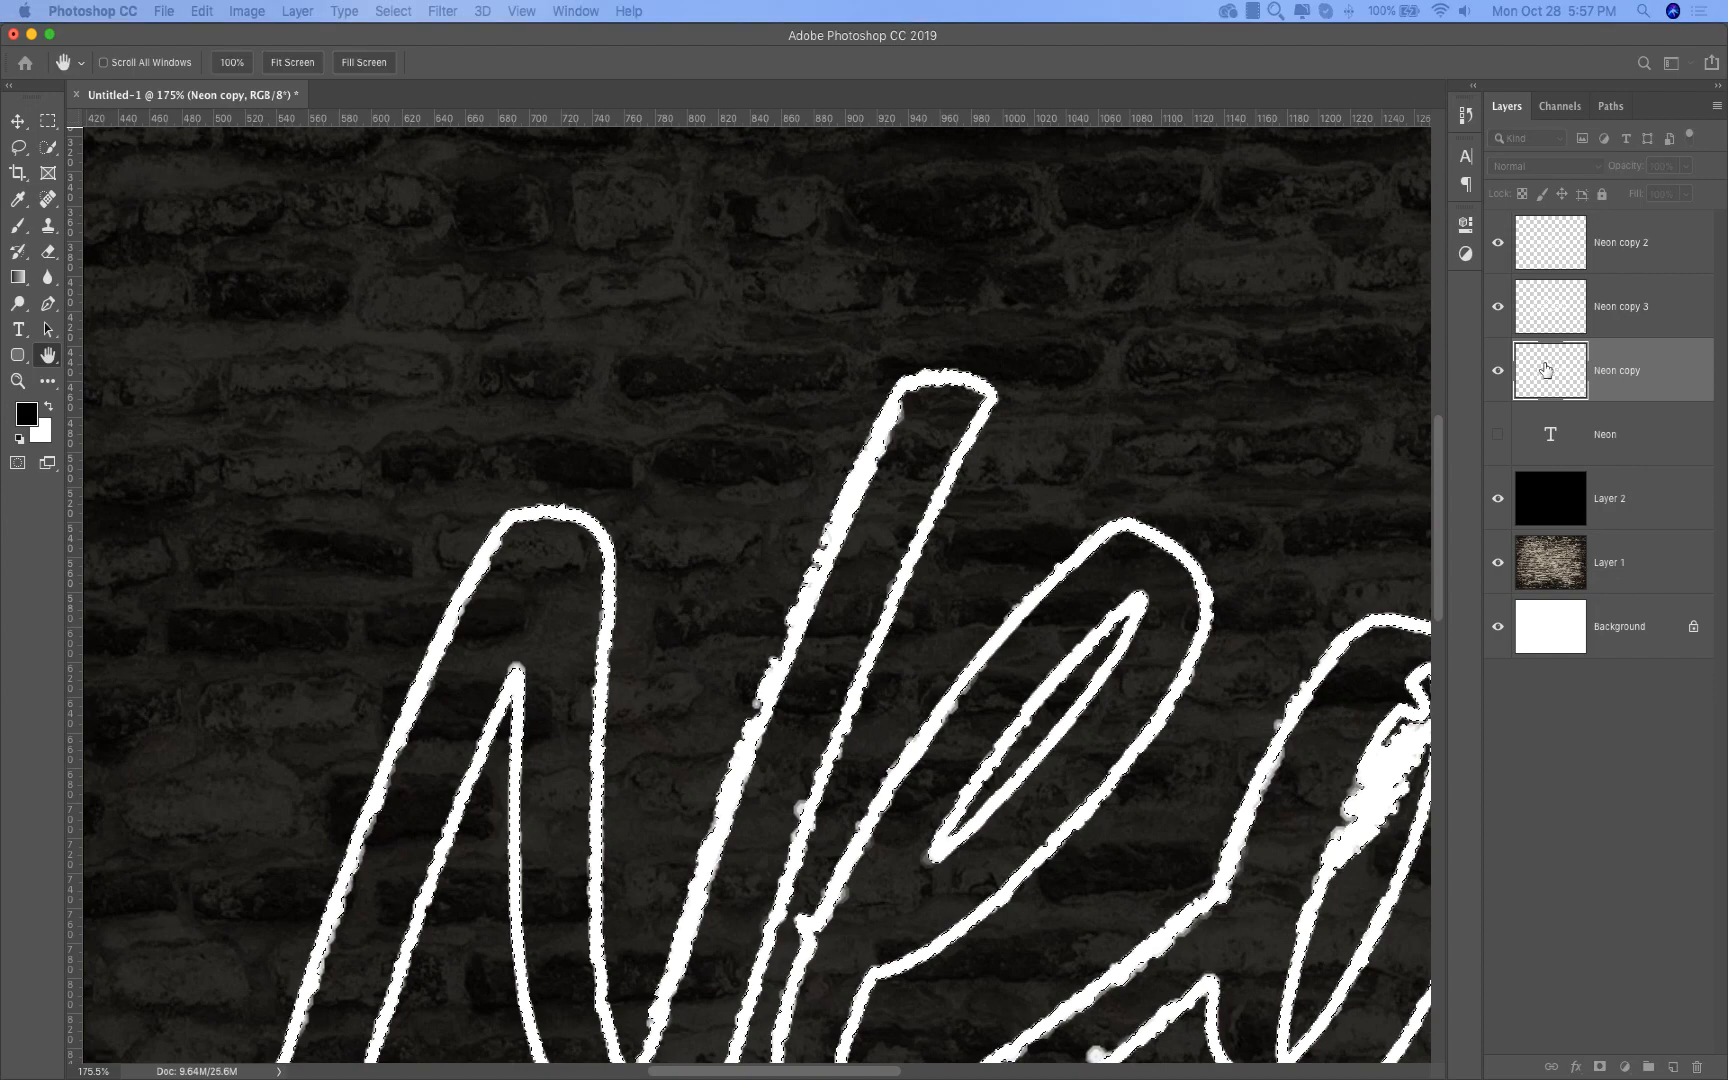
{"action": "key", "text": "Return"}
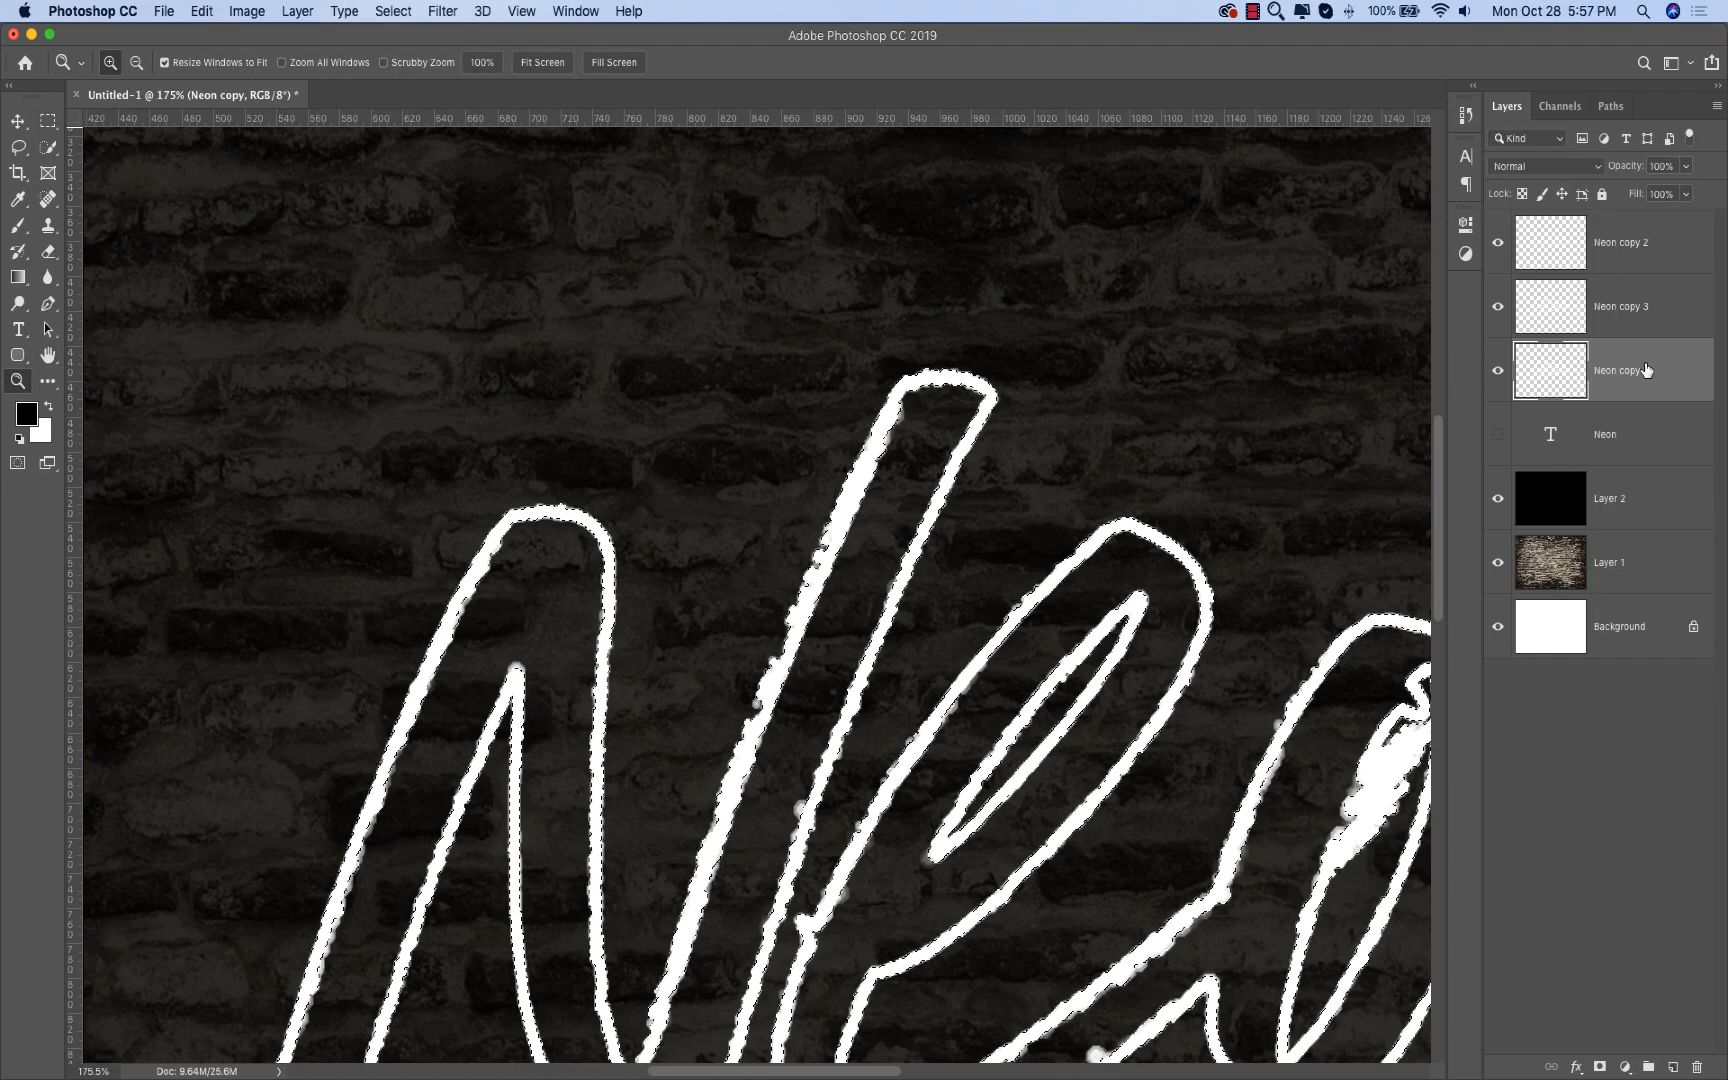
{"action": "left_click", "coordinate": [393, 11]}
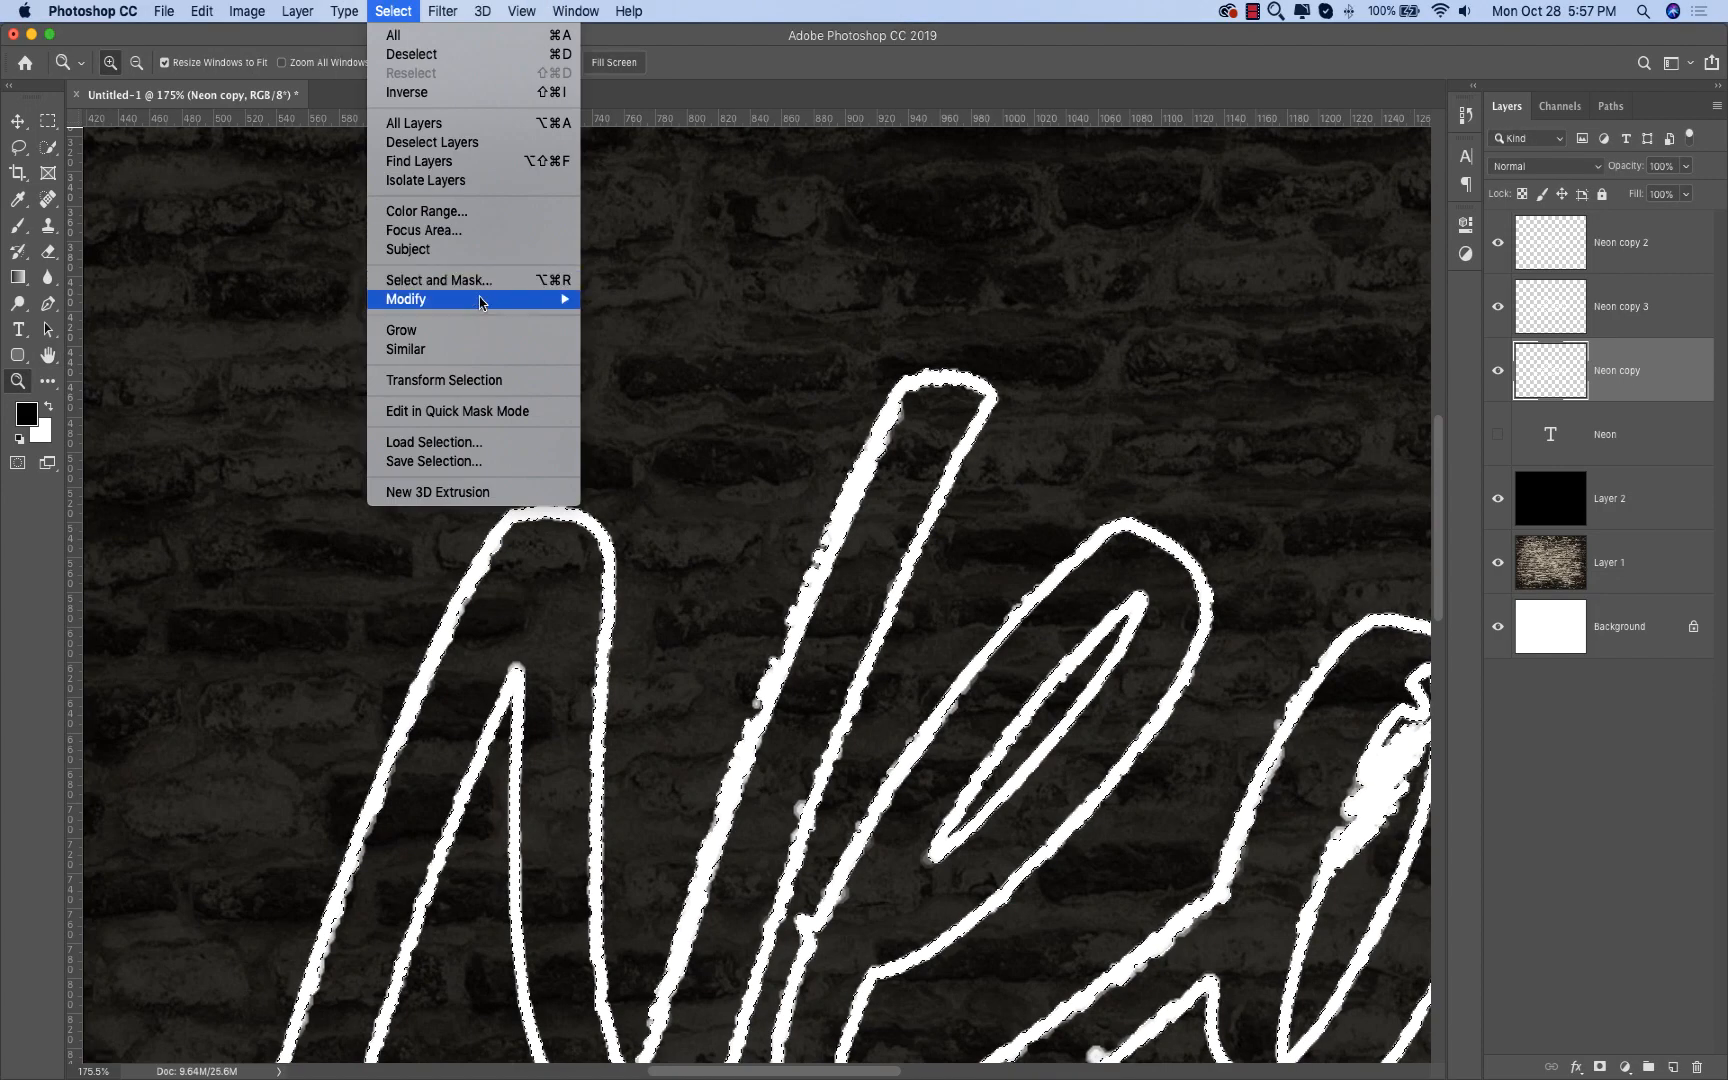
{"action": "mouse_move", "coordinate": [480, 299]}
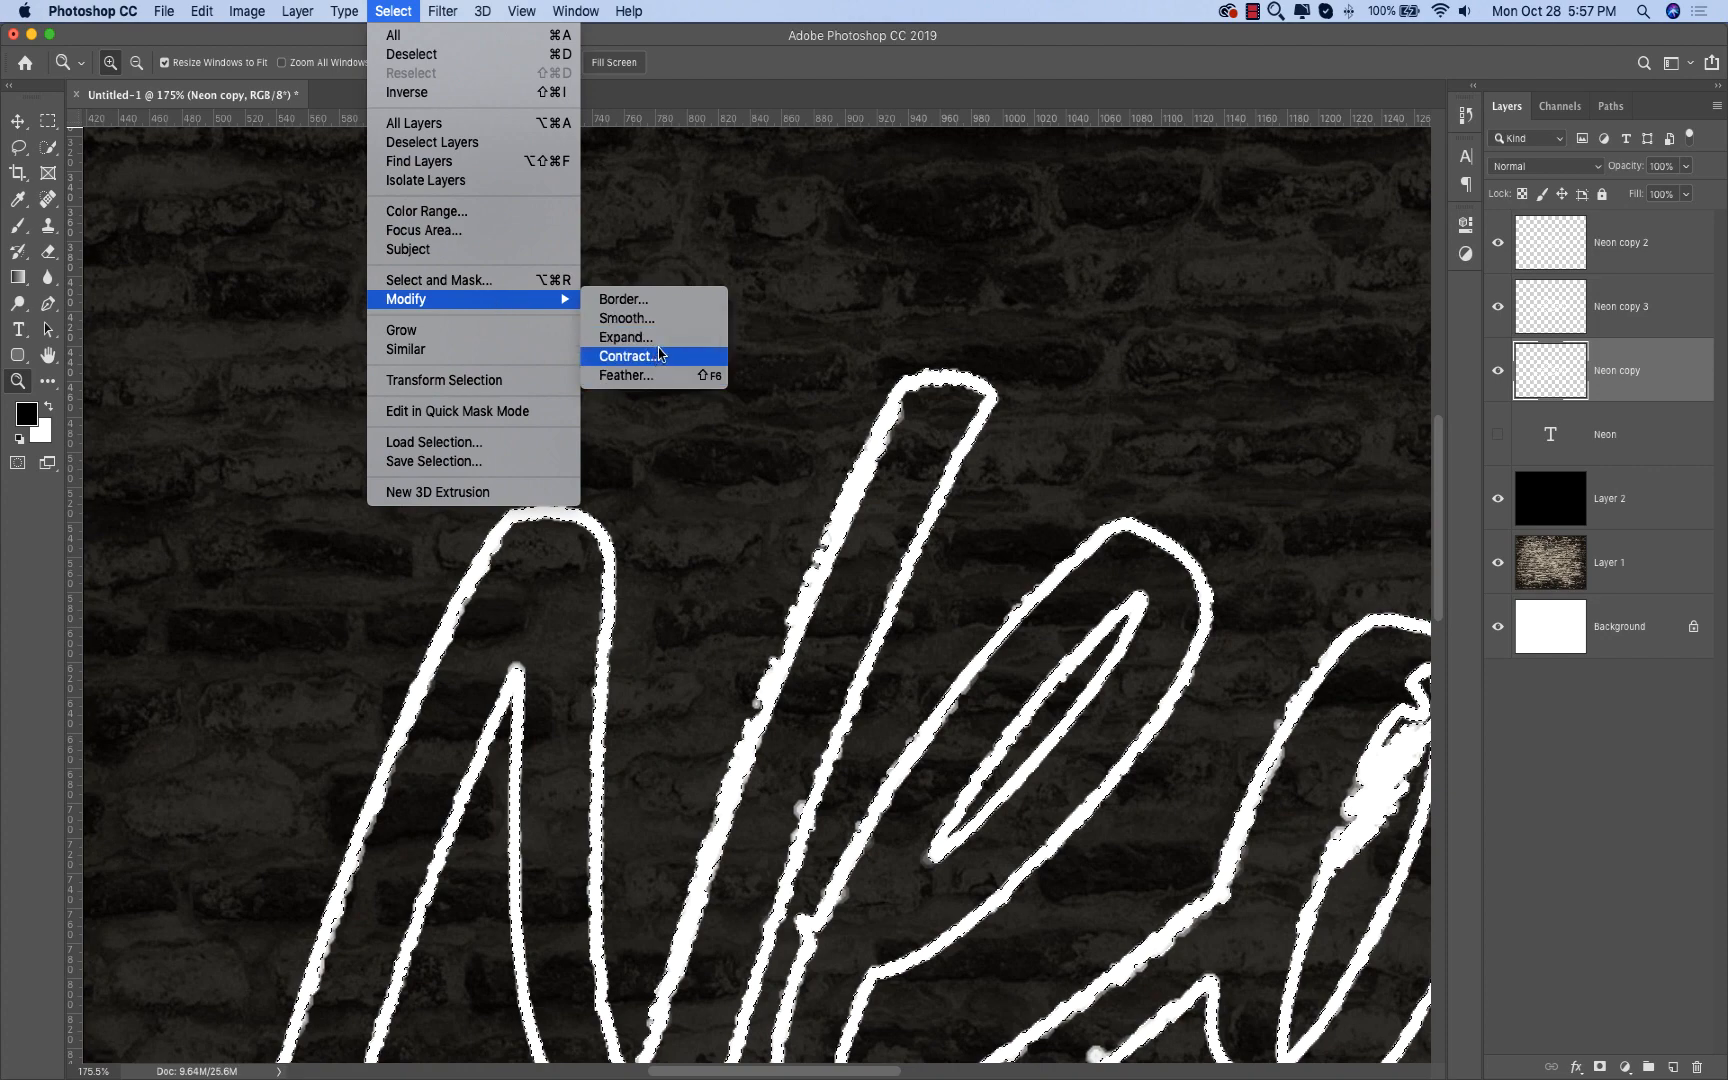
{"action": "left_click", "coordinate": [650, 337]}
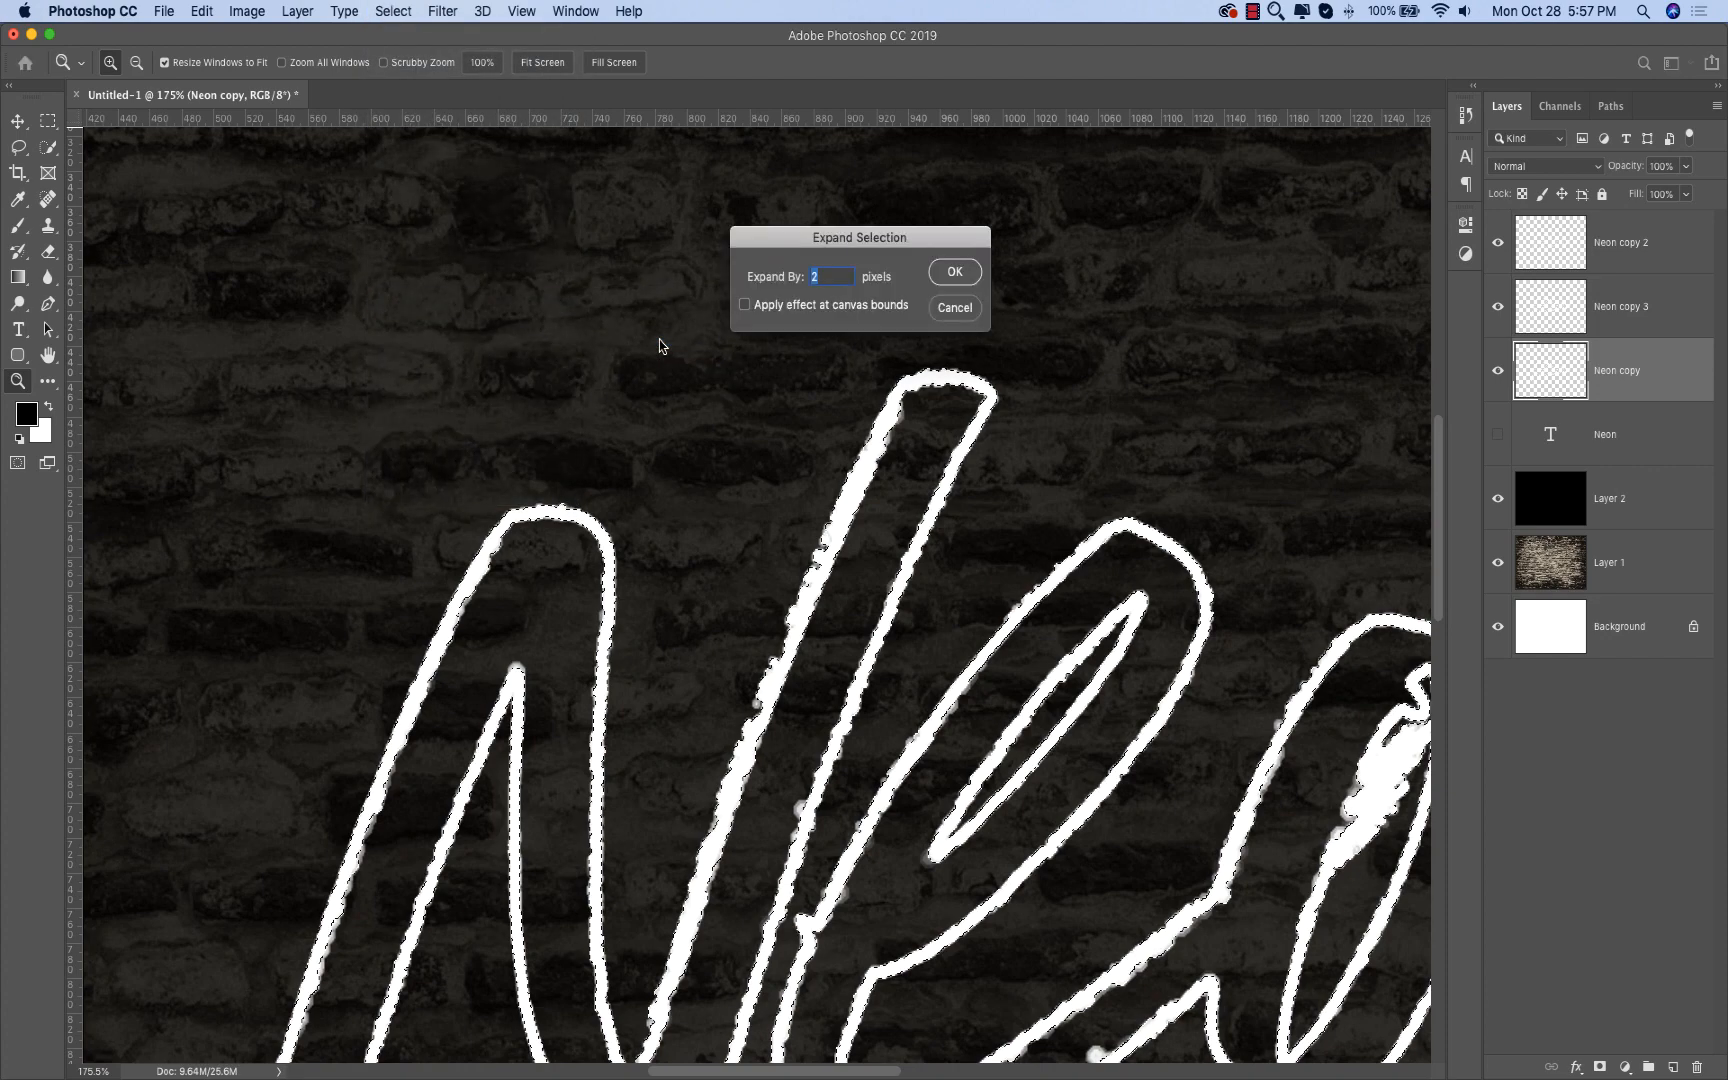
{"action": "left_click", "coordinate": [952, 271]}
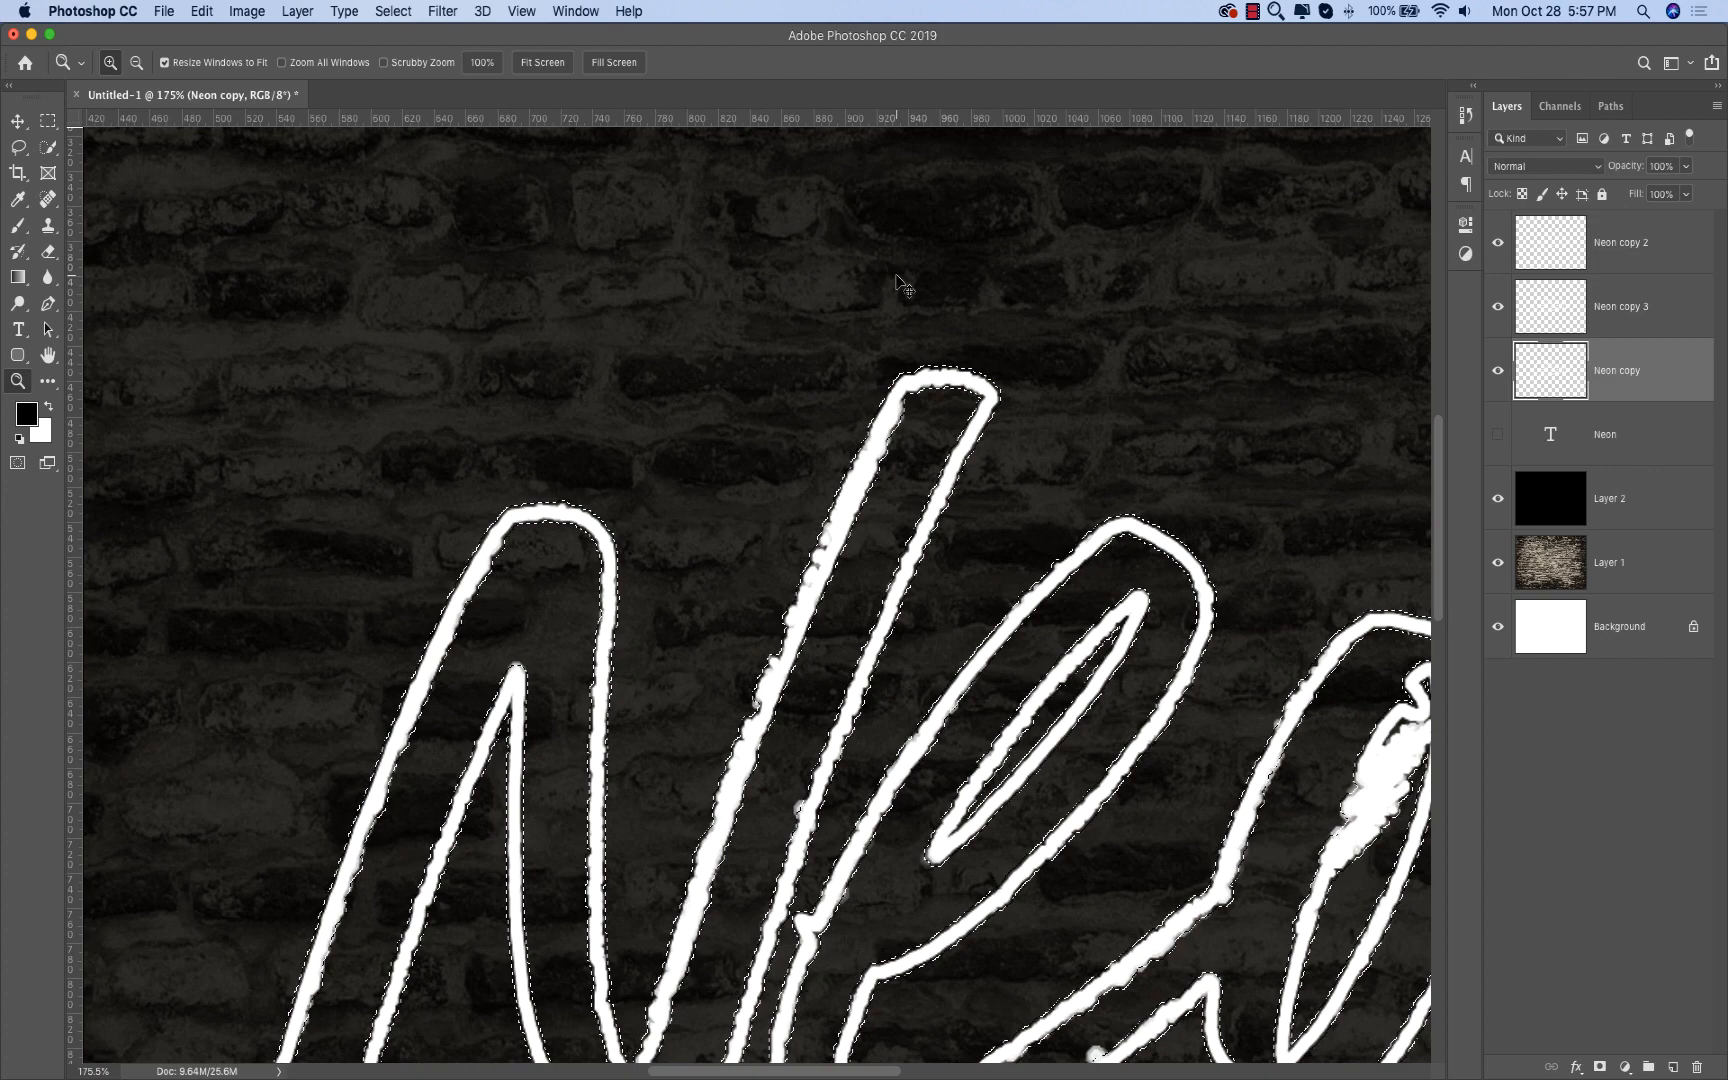
Step: Fill the expanded selection on the Neon copy layer with white and deselect
{"action": "key", "text": "super+BackSpace"}
{"action": "key", "text": "super+d"}
{"action": "key", "text": "v"}
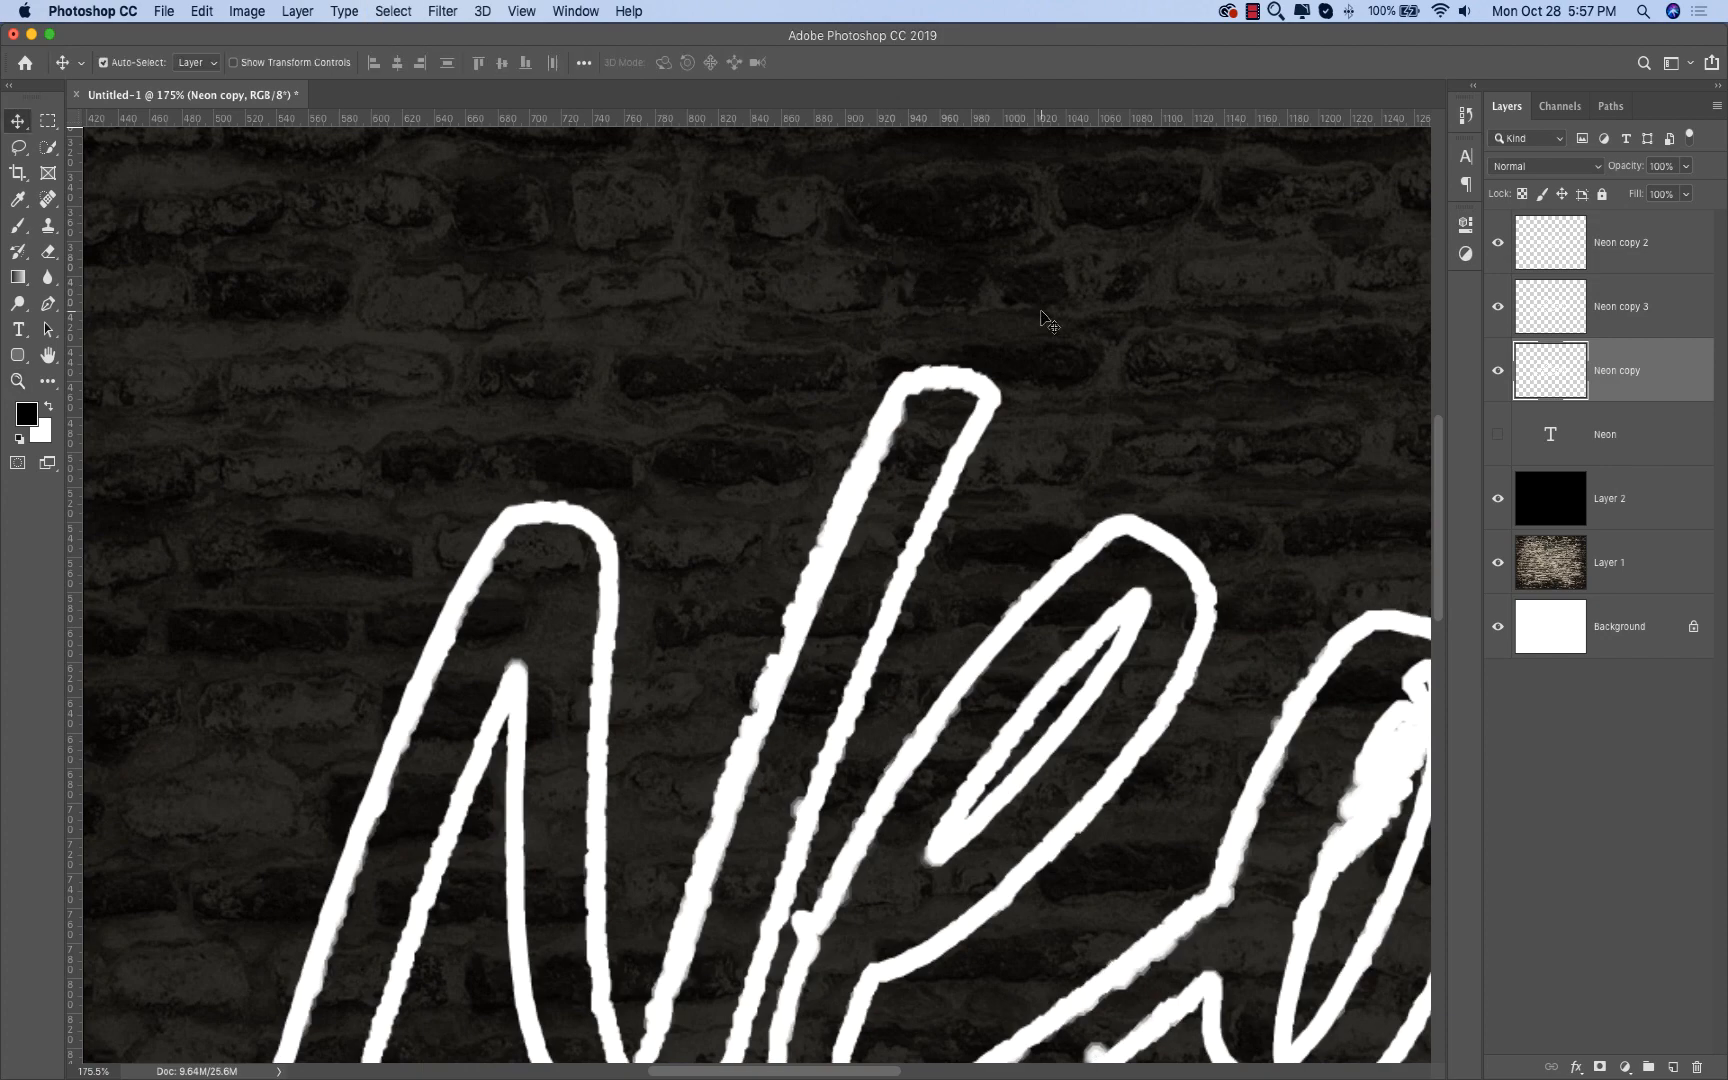
Step: Lock the transparent pixels of the Neon copy layer and fill its outline with the green #00ffae
{"action": "left_click", "coordinate": [1560, 306]}
{"action": "left_click", "coordinate": [1592, 346]}
{"action": "left_click", "coordinate": [1523, 194]}
{"action": "left_click", "coordinate": [27, 414]}
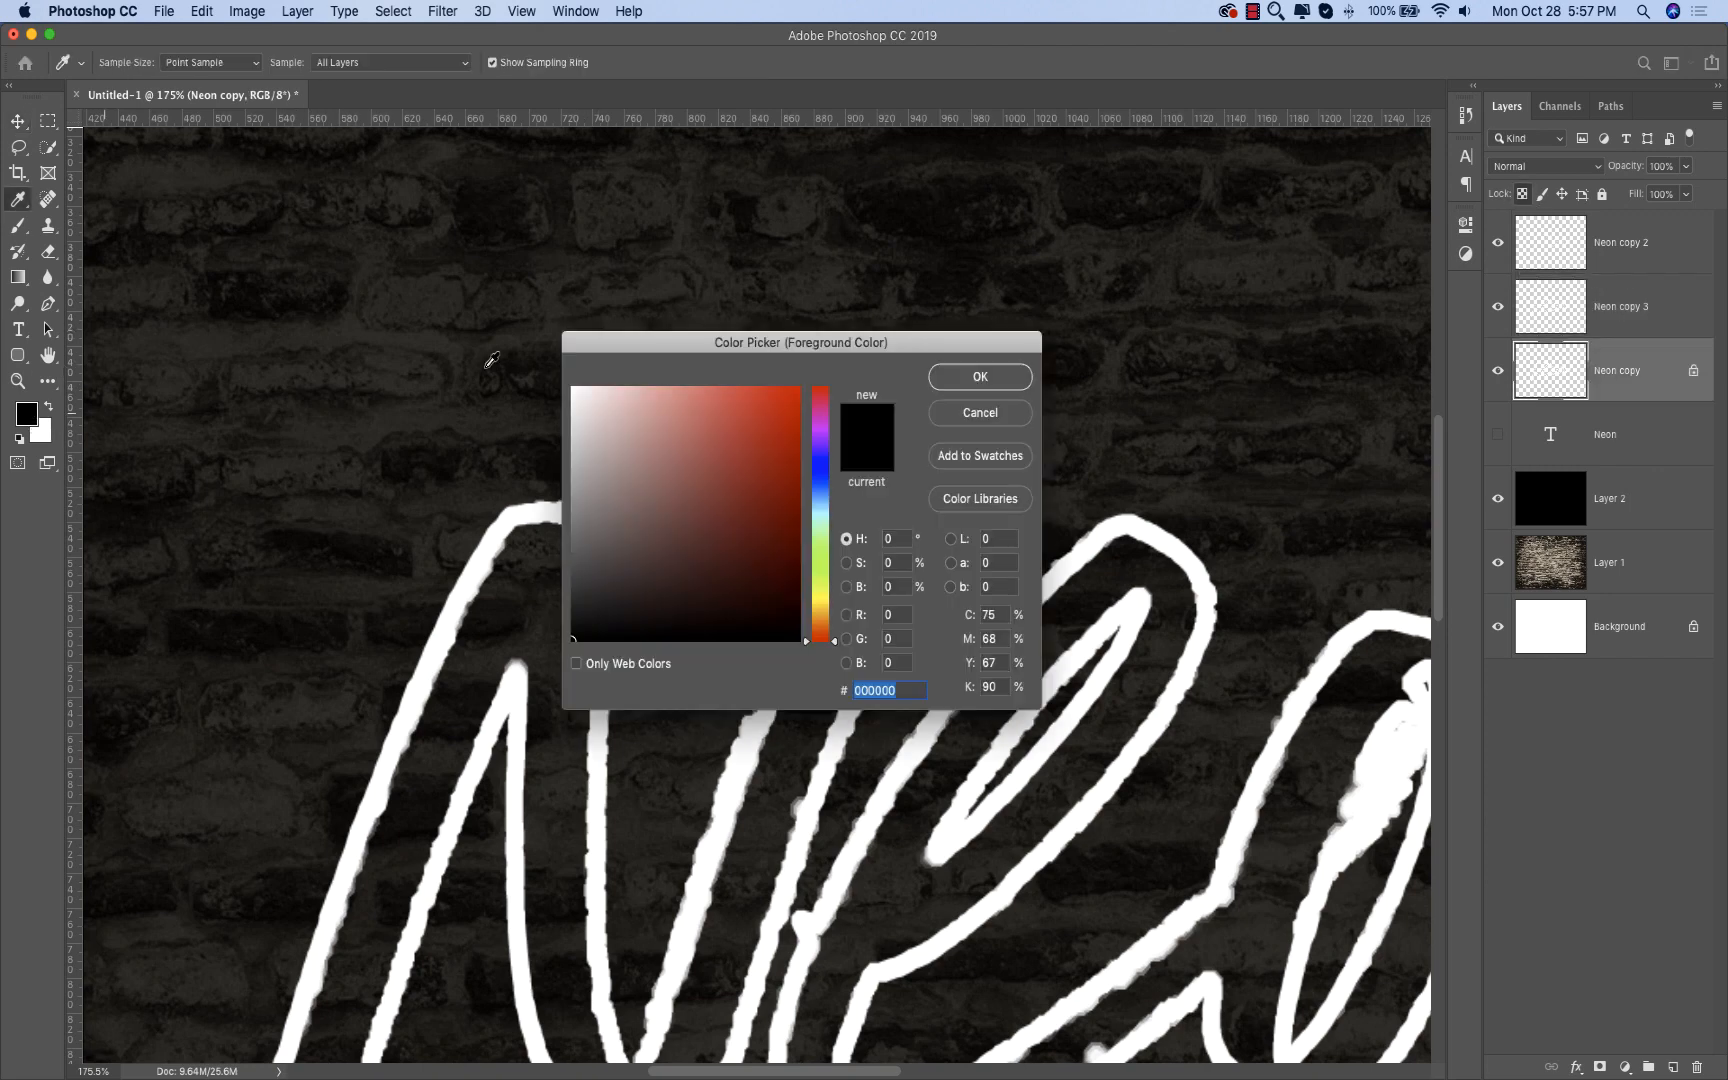
{"action": "left_click", "coordinate": [819, 527]}
{"action": "left_click_drag", "start_coordinate": [776, 433], "coordinate": [814, 375]}
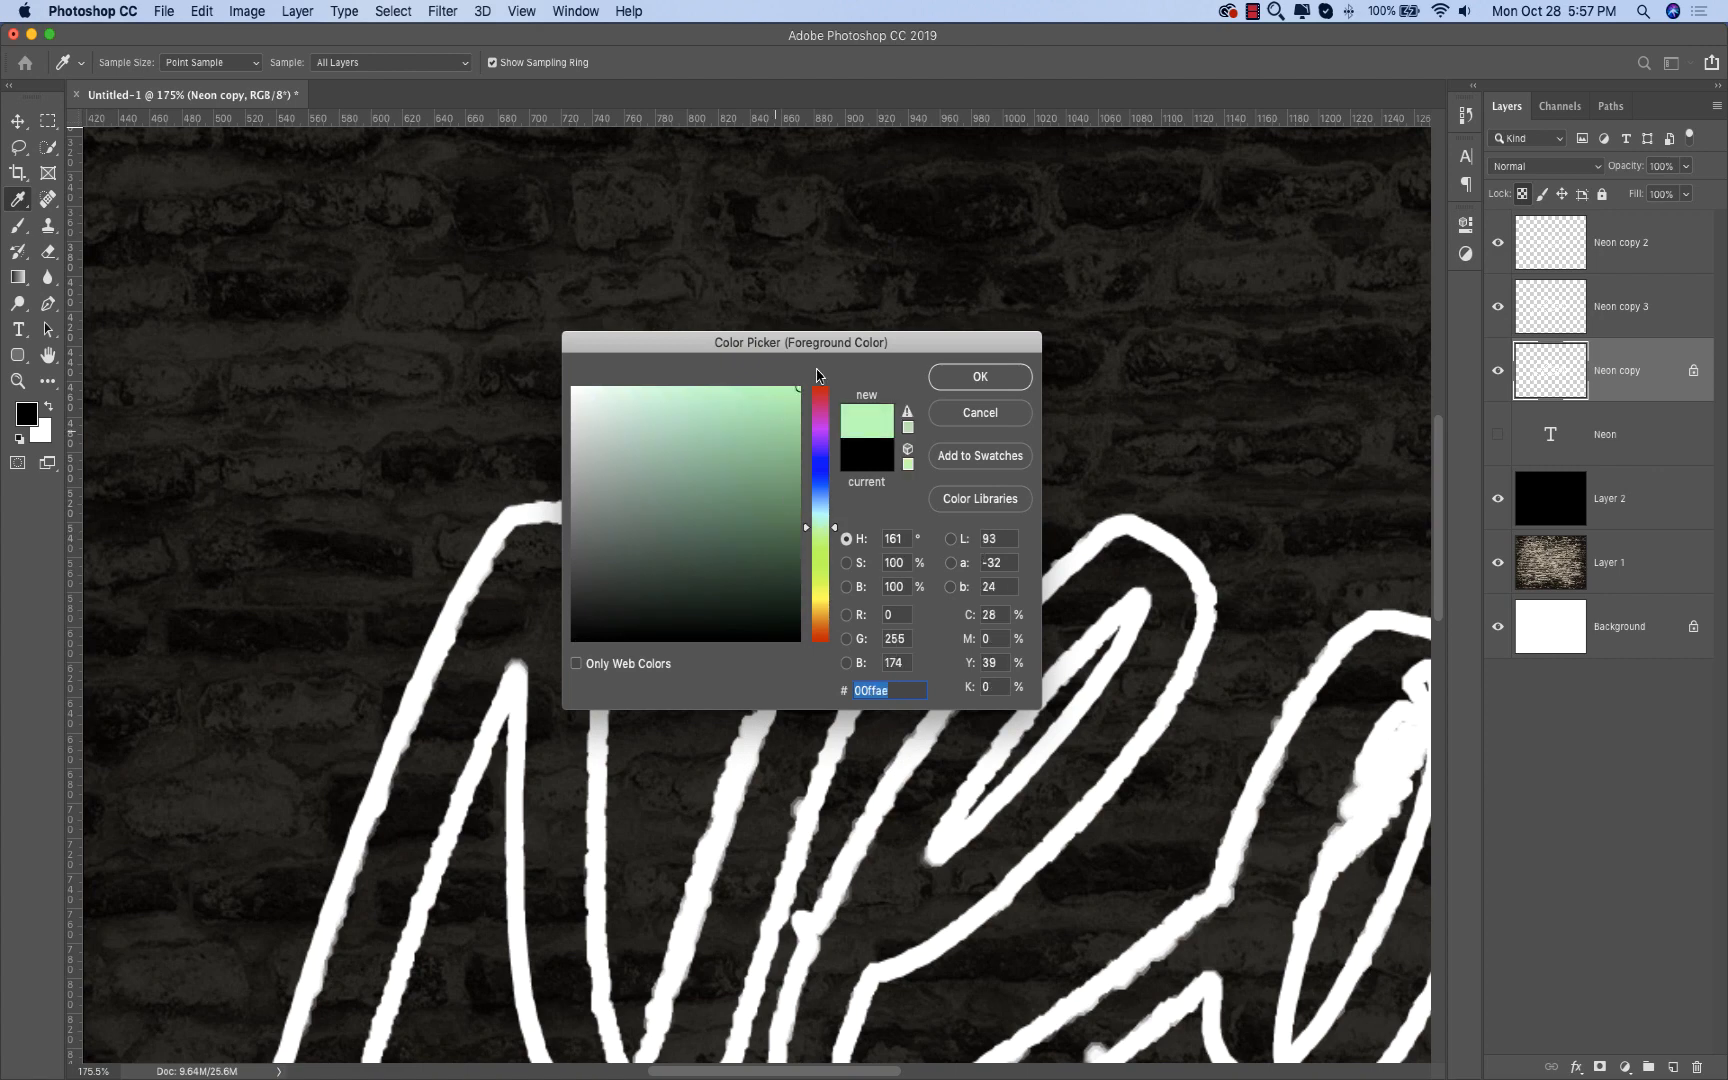
{"action": "left_click", "coordinate": [1030, 376]}
{"action": "key", "text": "alt+BackSpace"}
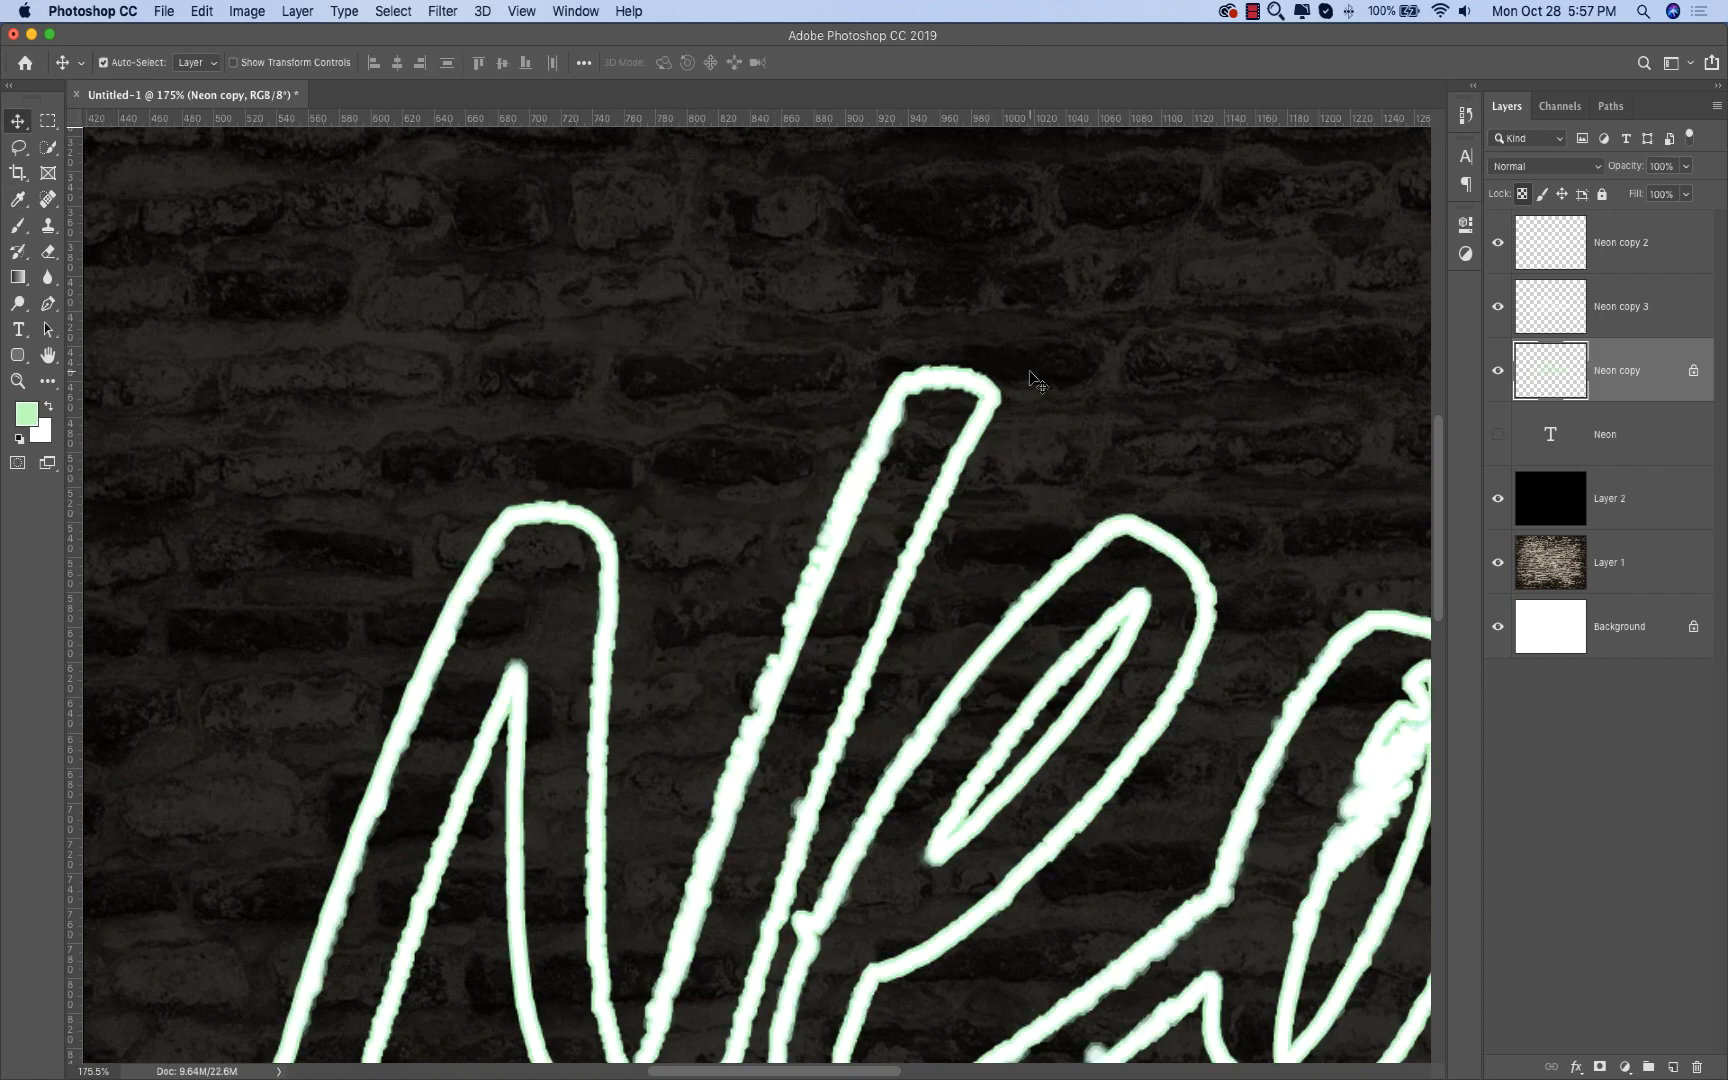
Step: Lock the transparent pixels of the Neon copy 3 layer and fill its outline with the same green
{"action": "left_click", "coordinate": [1597, 302]}
{"action": "left_click", "coordinate": [1523, 195]}
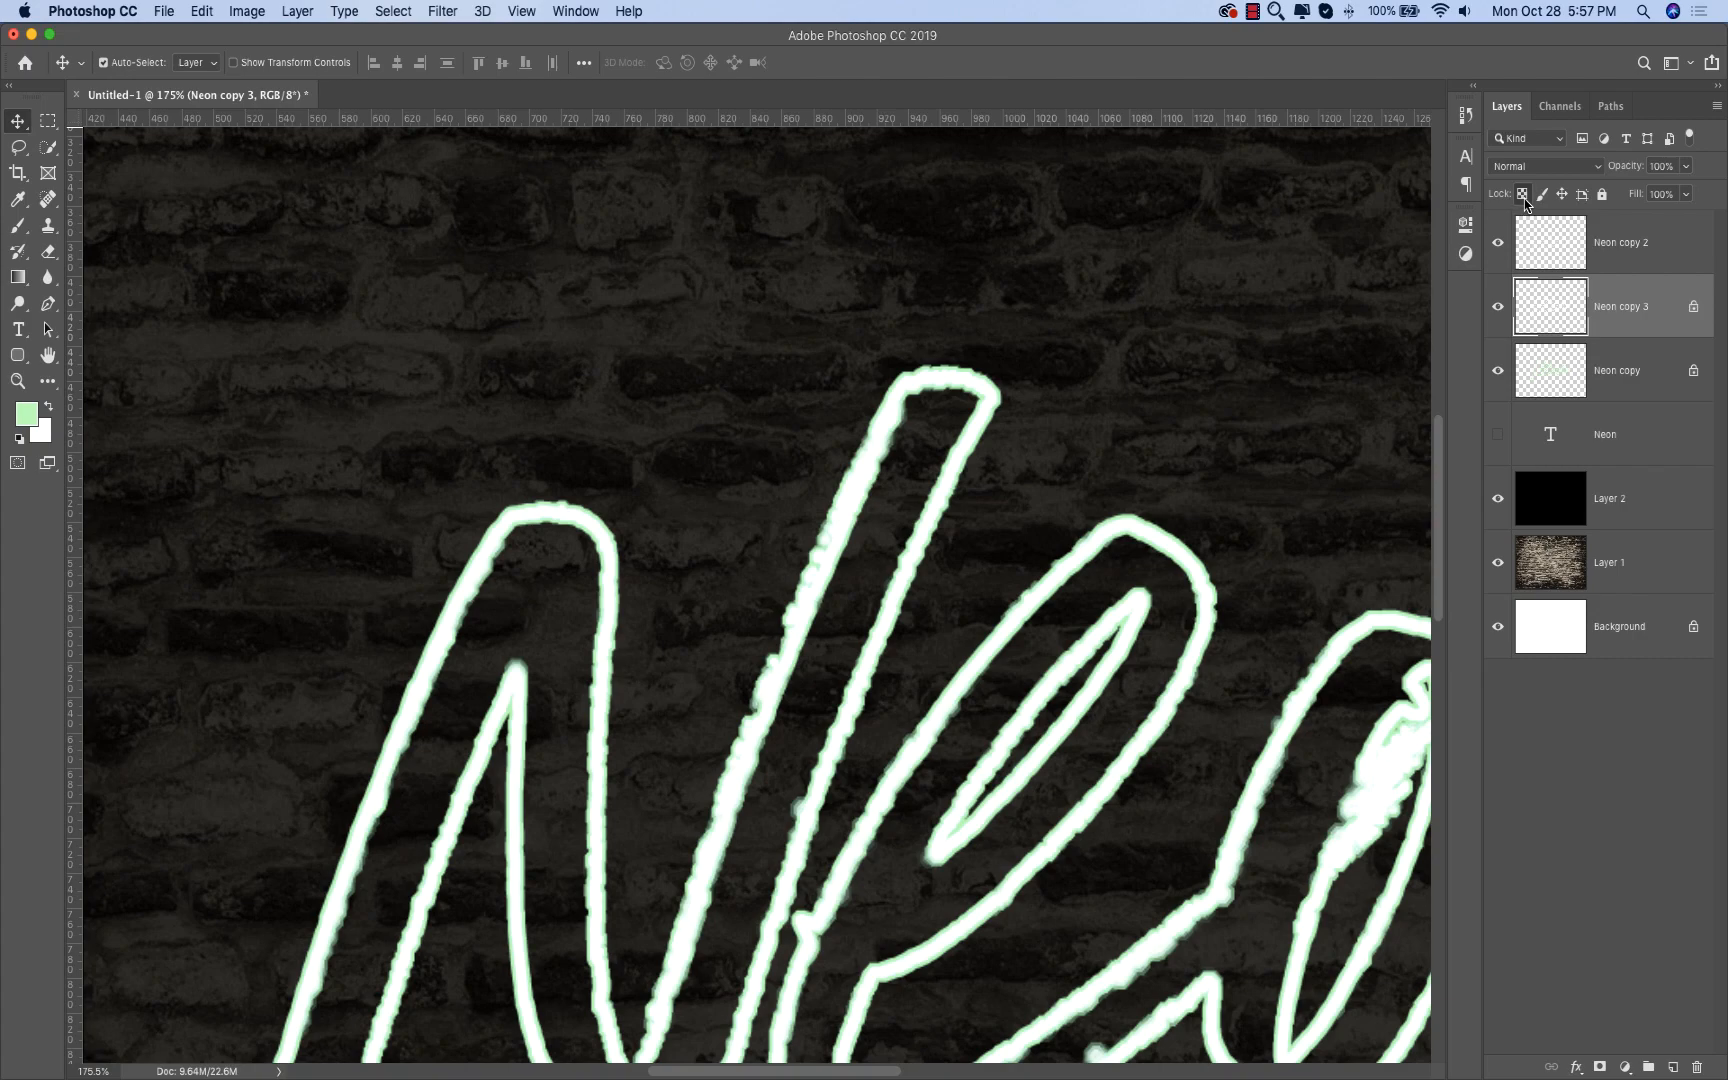
{"action": "key", "text": "alt+BackSpace"}
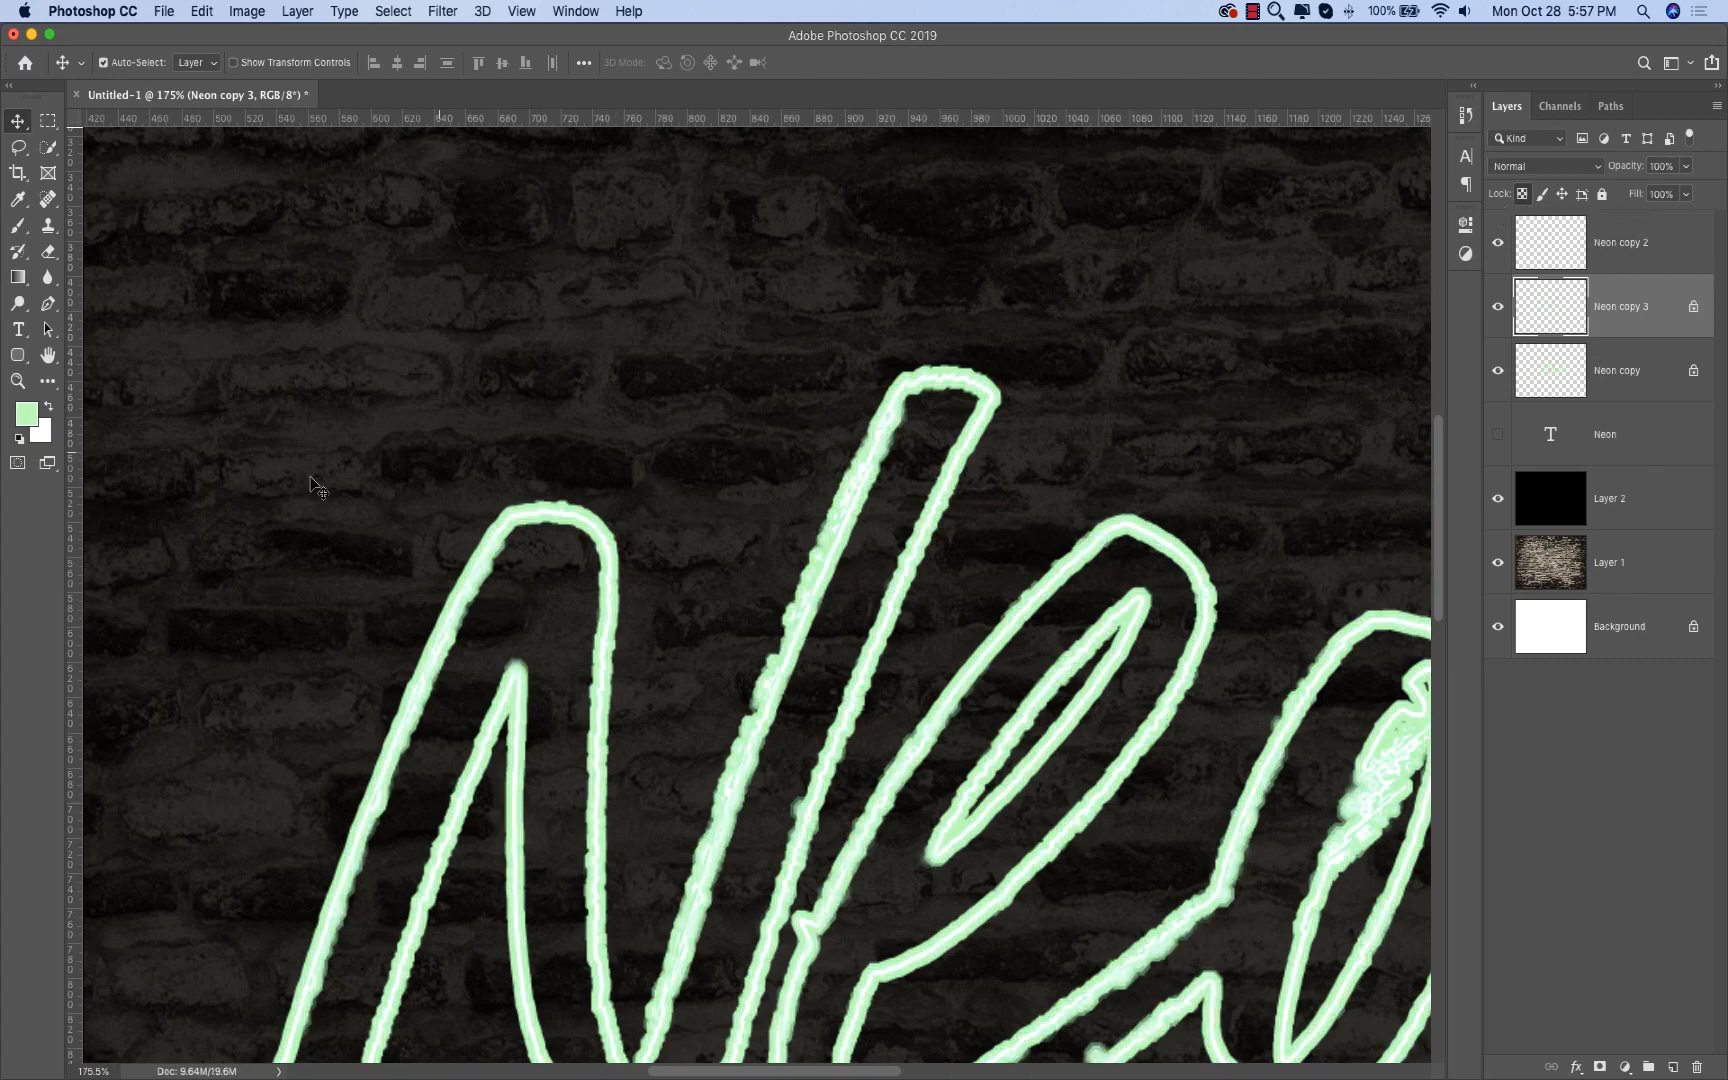
Step: Examine the layered green and white outlines of the letter N up close
{"action": "key", "text": "z"}
{"action": "left_click_drag", "start_coordinate": [360, 476], "coordinate": [634, 595]}
{"action": "key", "text": "v"}
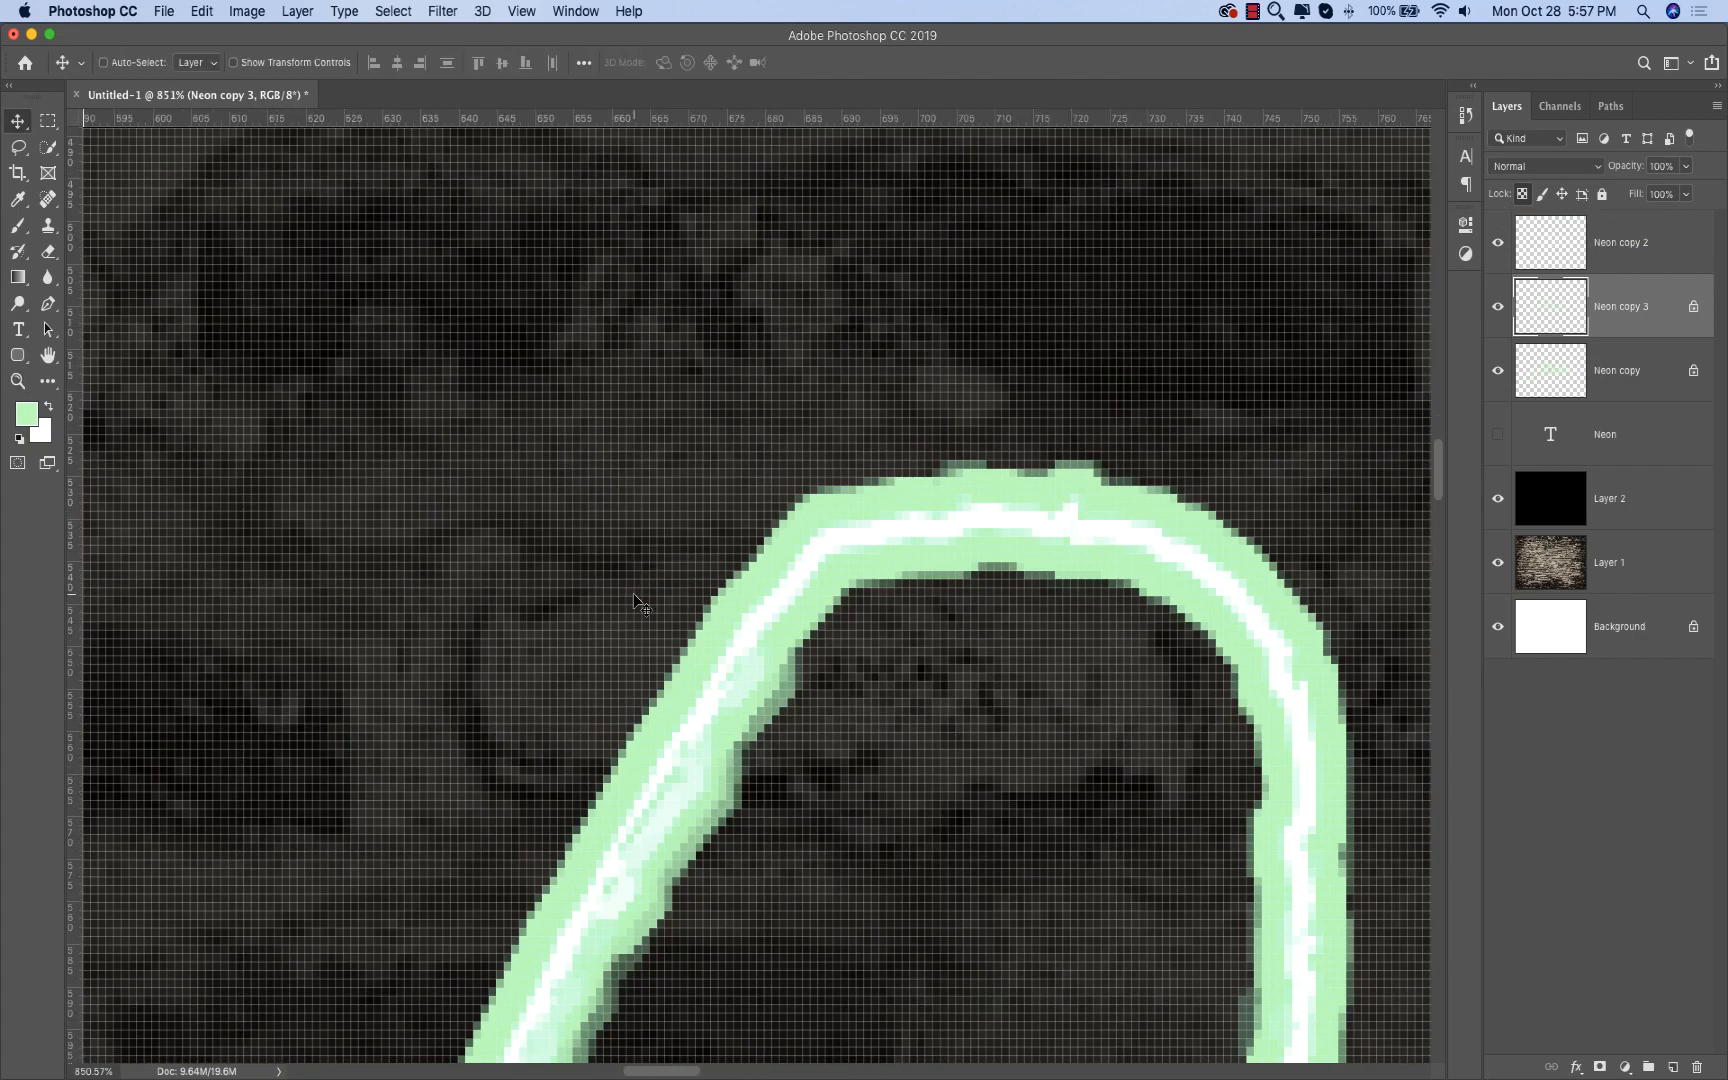
{"action": "key", "text": "super+="}
{"action": "key", "text": "super+-"}
{"action": "key", "text": "super+minus"}
{"action": "key", "text": "super+minus"}
{"action": "key", "text": "super+minus"}
{"action": "key", "text": "super+minus"}
{"action": "key", "text": "super+minus"}
{"action": "key", "text": "super+minus"}
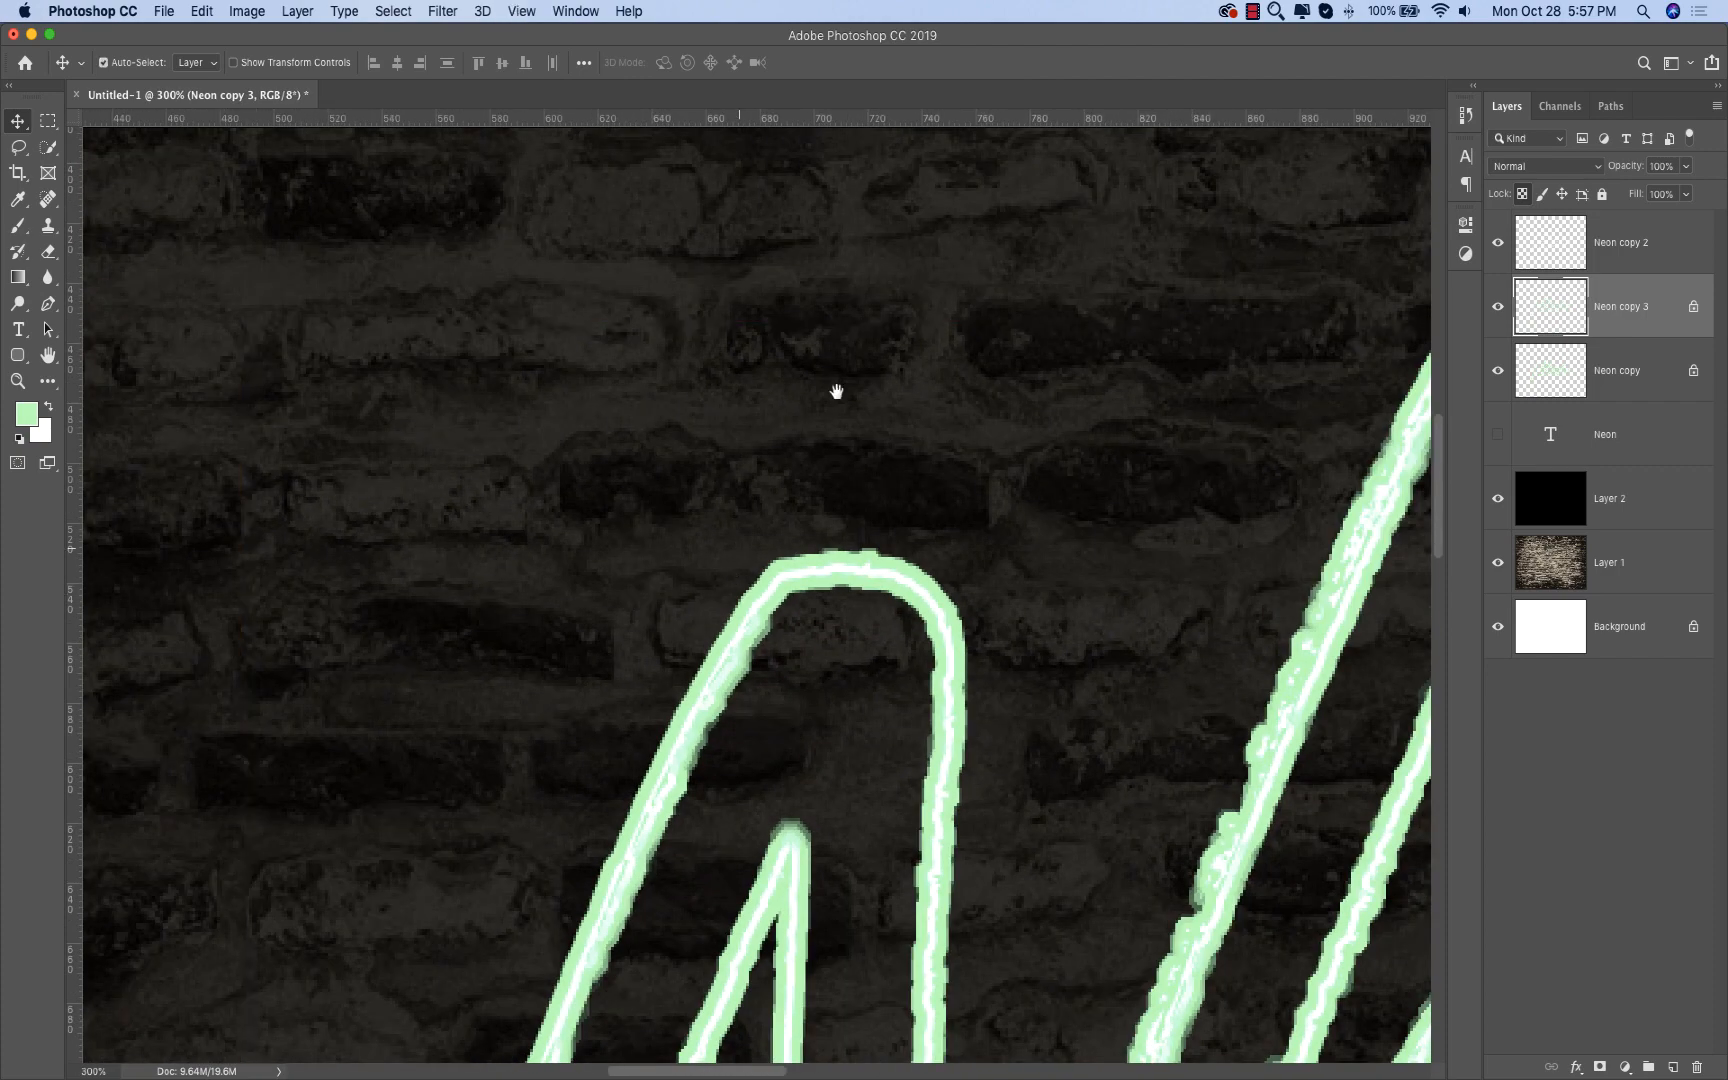
{"action": "scroll", "coordinate": [837, 391], "scroll_direction": "down", "scroll_amount": 5}
{"action": "scroll", "coordinate": [837, 391], "scroll_direction": "left", "scroll_amount": 3}
{"action": "left_click", "coordinate": [1628, 370]}
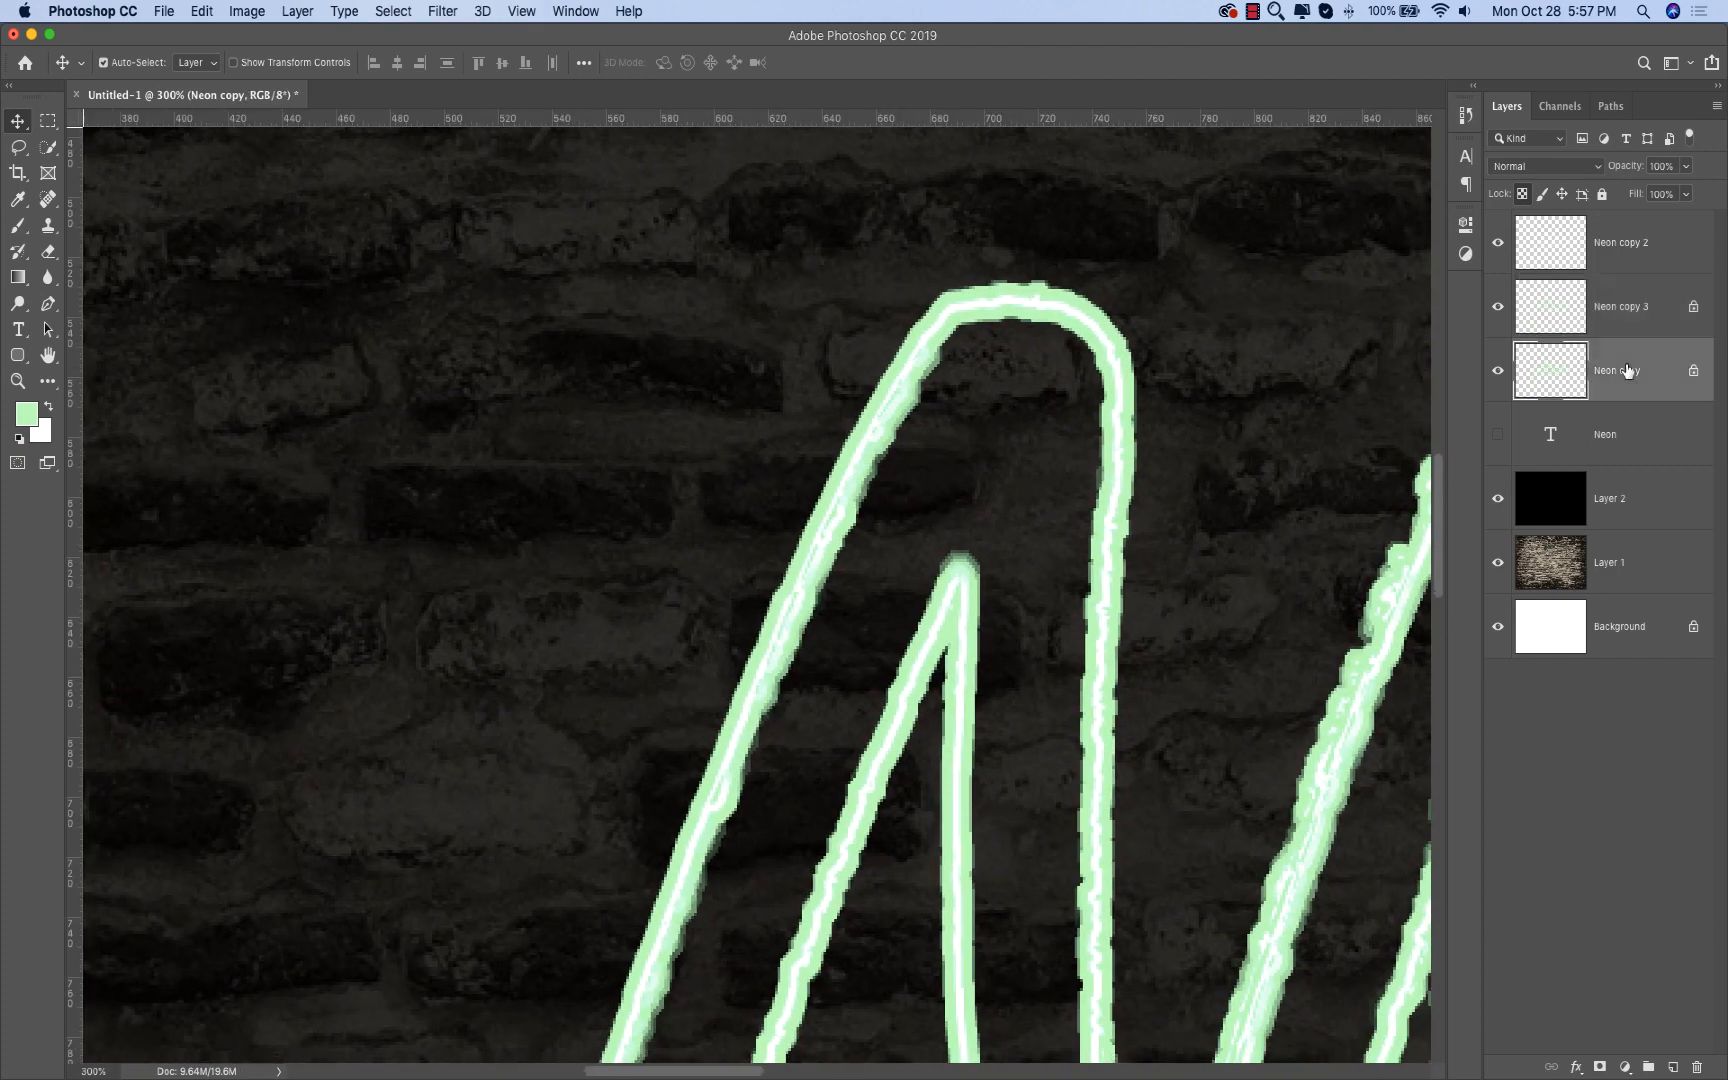
{"action": "left_click", "coordinate": [463, 18]}
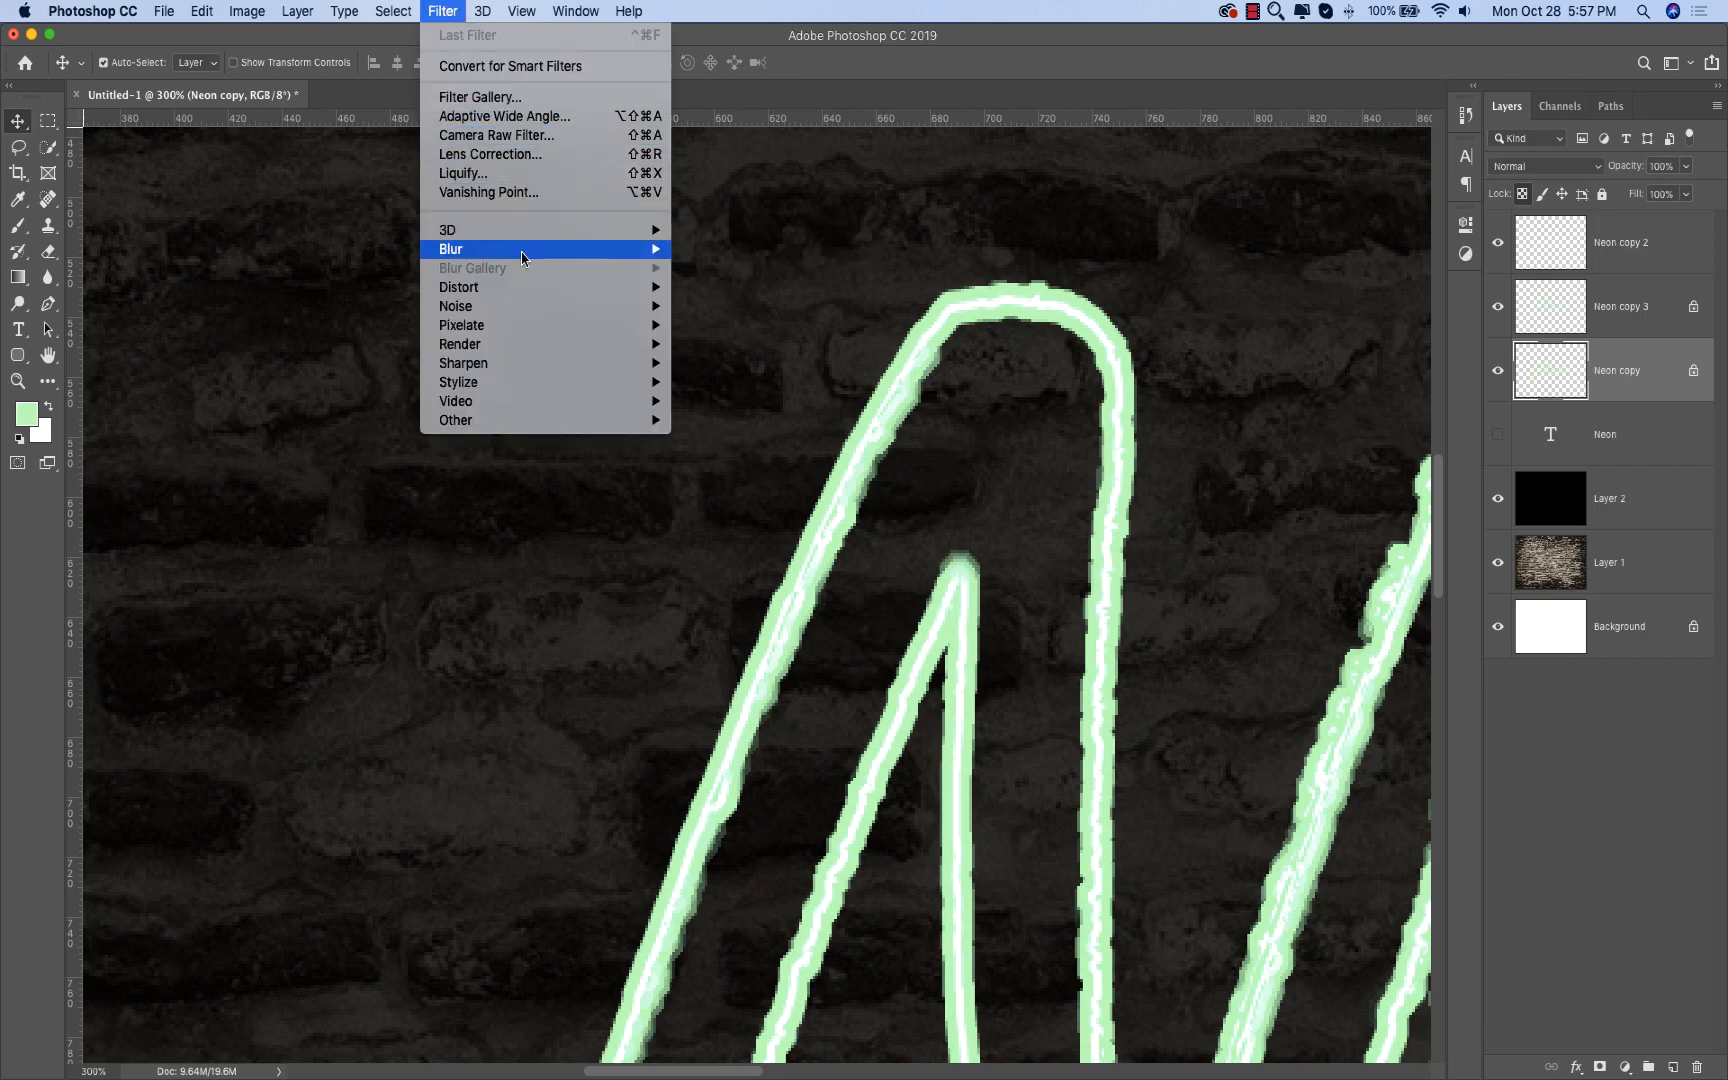
{"action": "mouse_move", "coordinate": [560, 249]}
{"action": "left_click", "coordinate": [798, 330]}
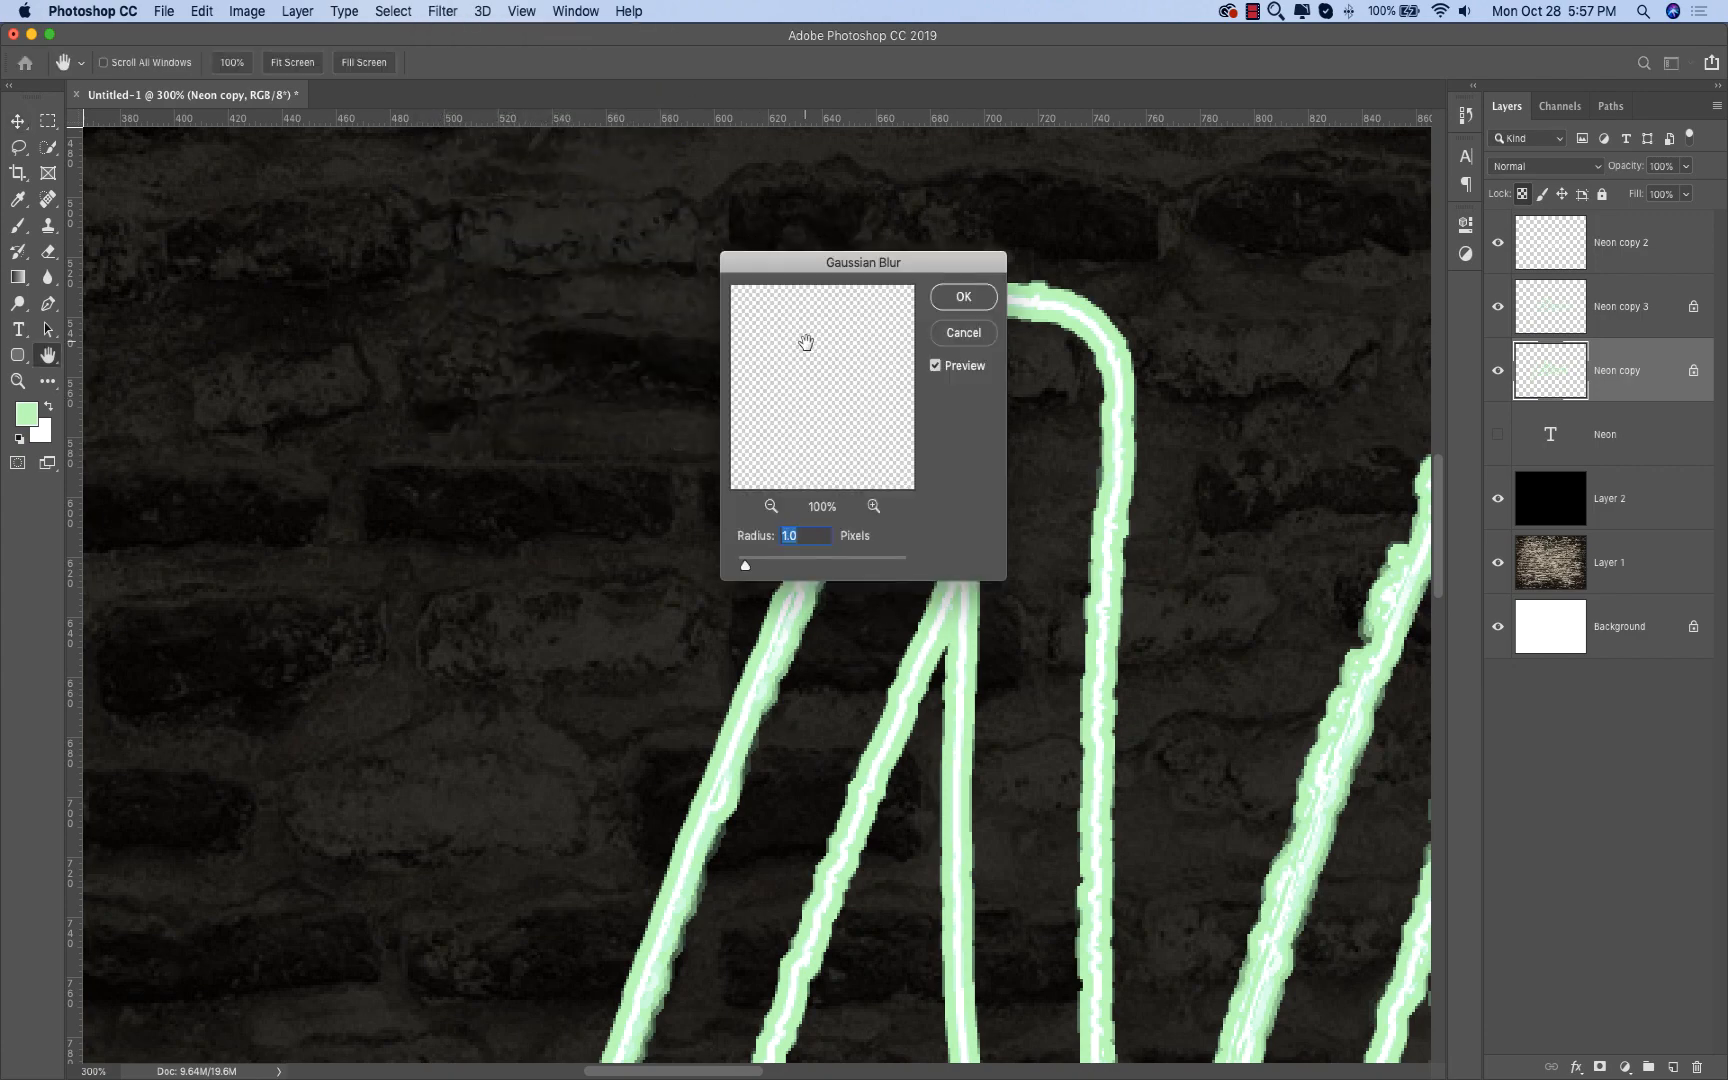
{"action": "left_click_drag", "start_coordinate": [818, 286], "coordinate": [1352, 170]}
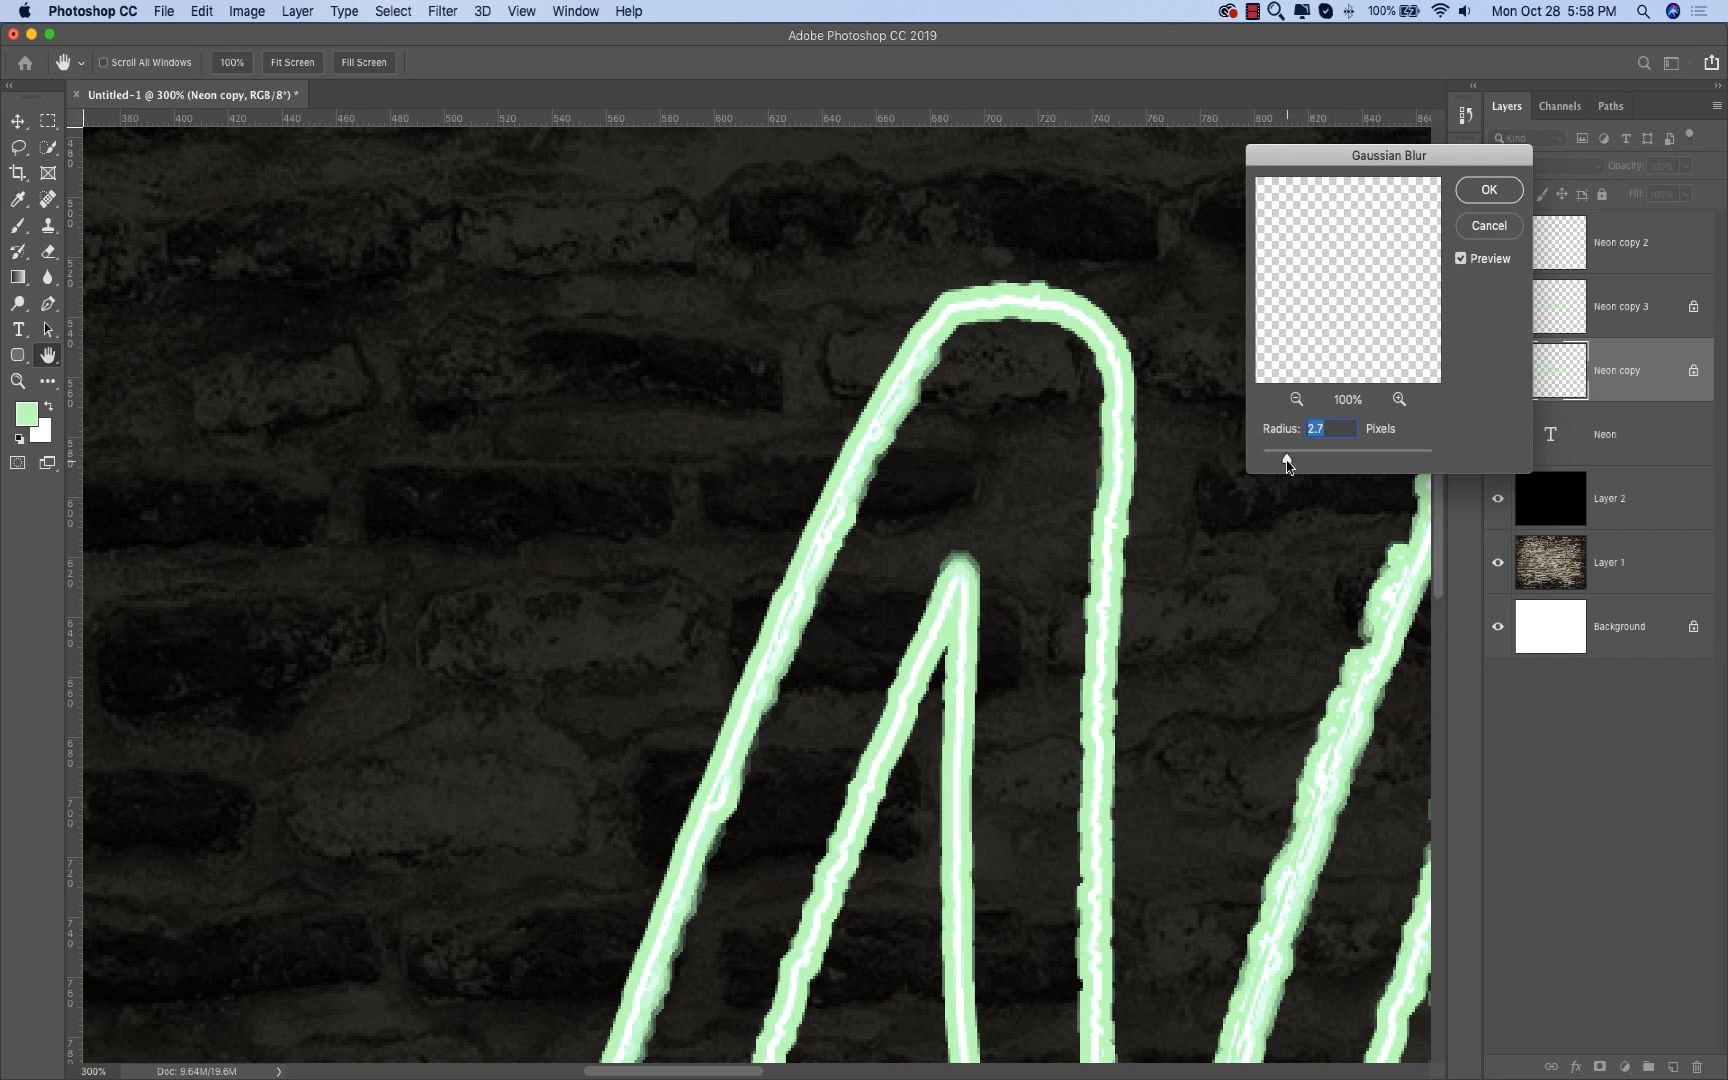
{"action": "left_click", "coordinate": [1484, 228]}
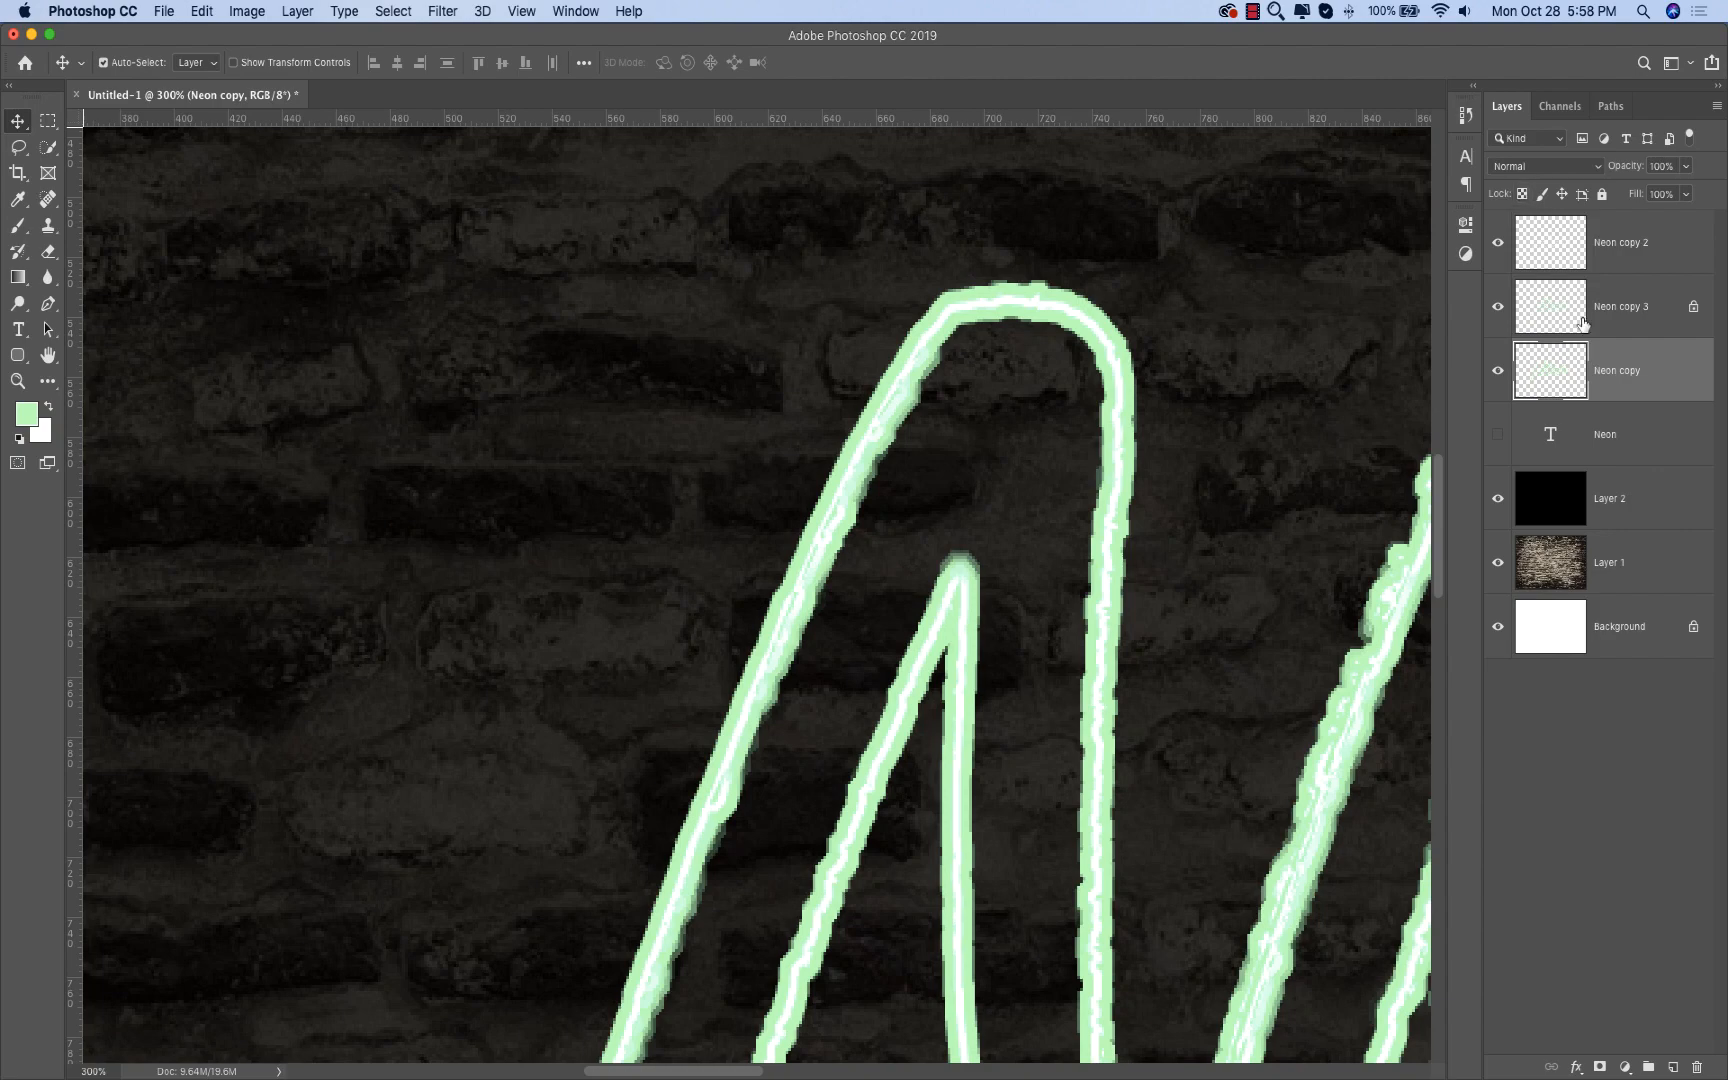
Step: Convert the Neon copy and Neon copy 3 layers to smart objects
{"action": "right_click", "coordinate": [1688, 362]}
{"action": "left_click", "coordinate": [1581, 477]}
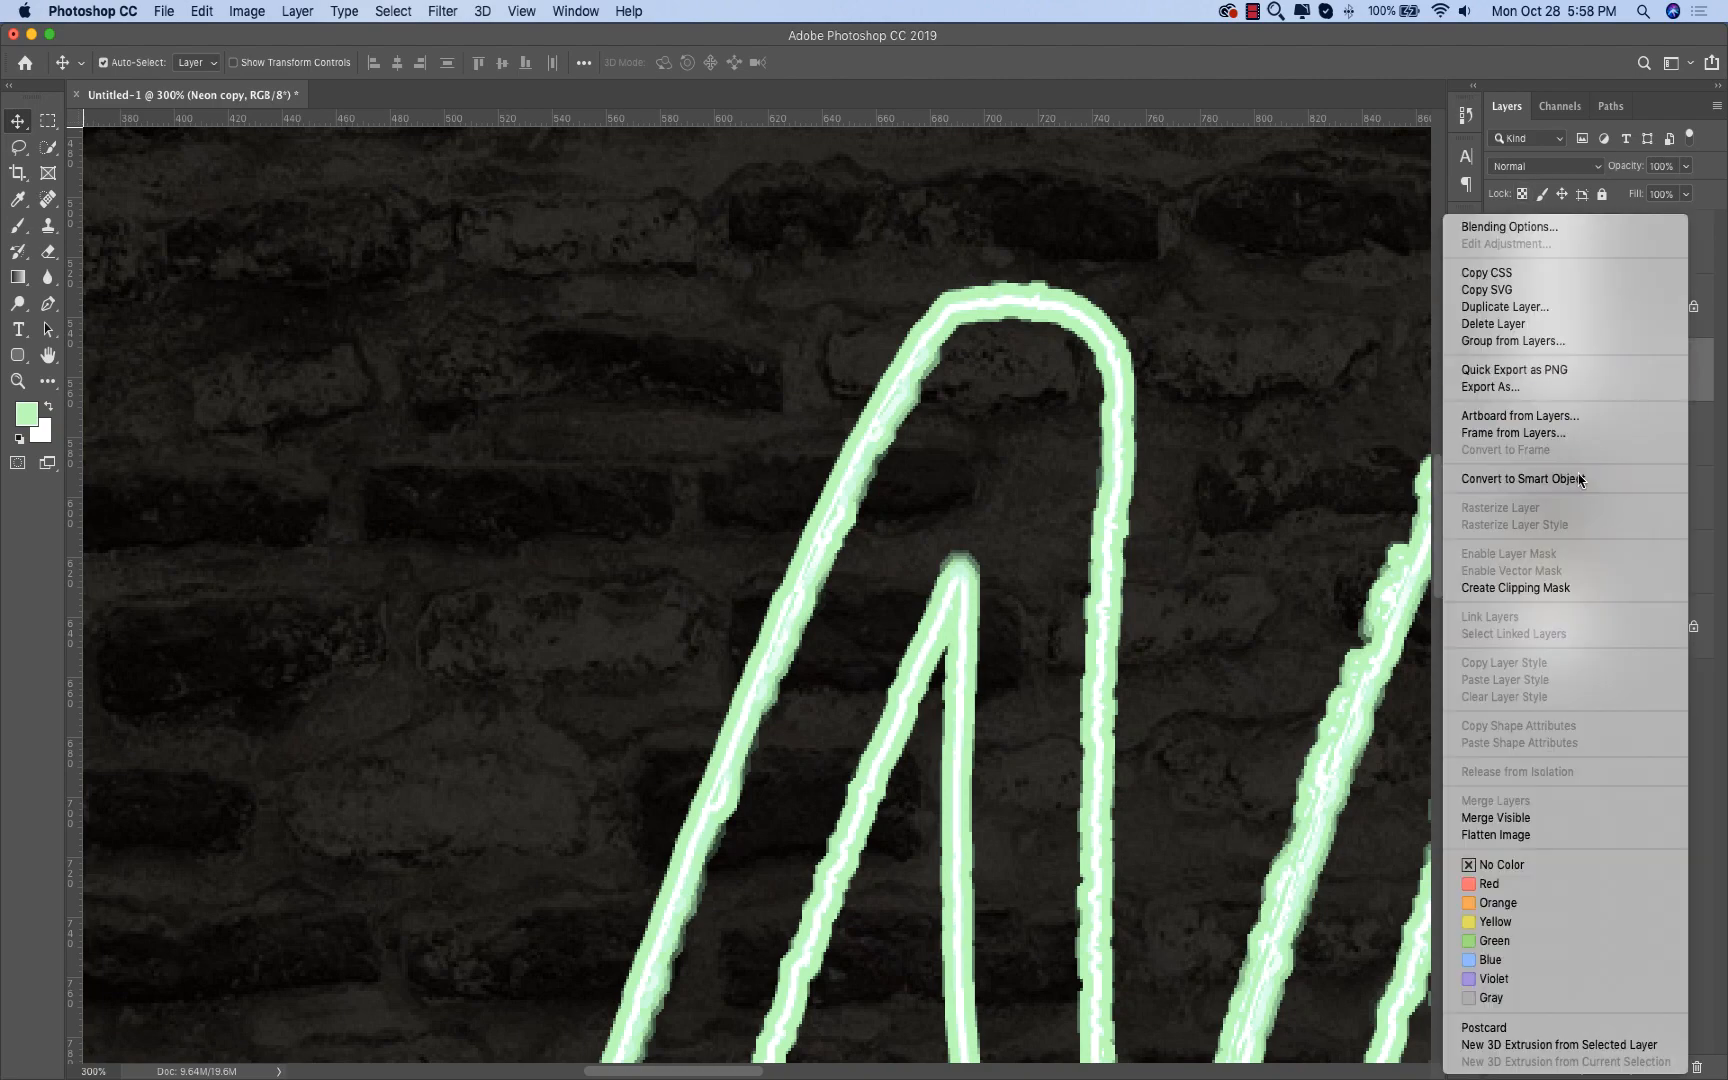
{"action": "right_click", "coordinate": [1645, 306]}
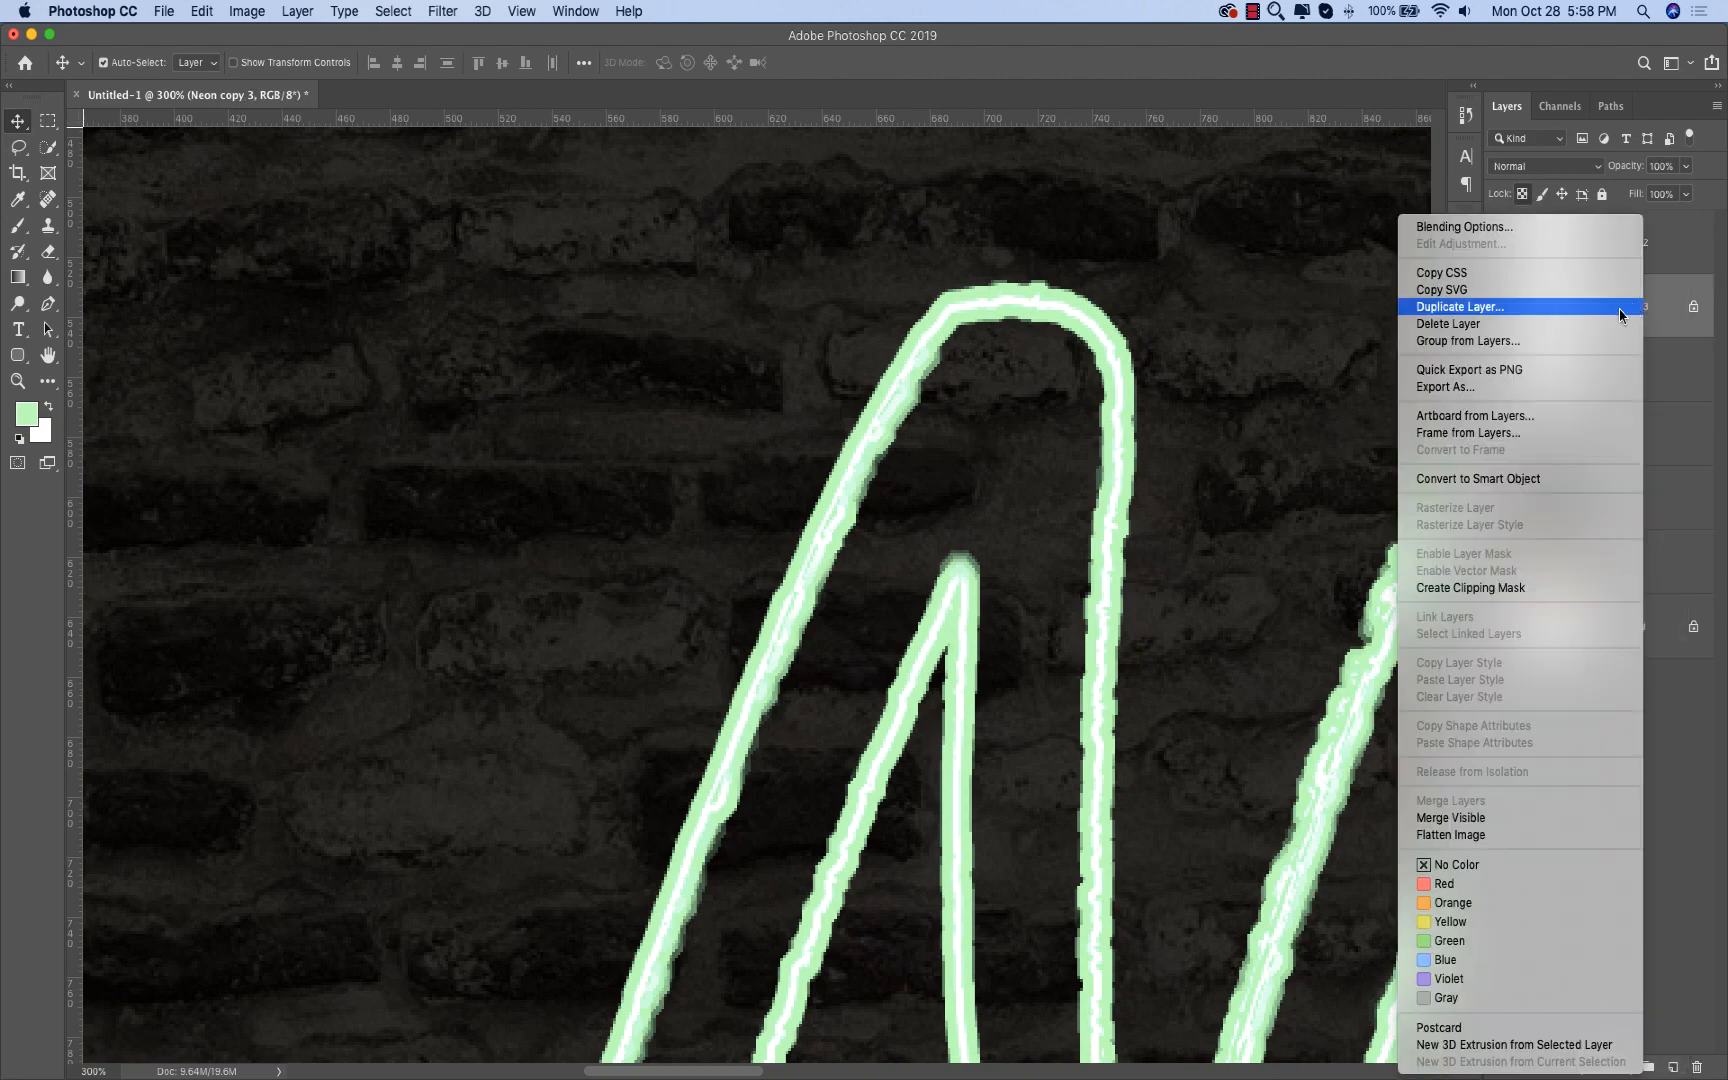
{"action": "left_click", "coordinate": [1524, 479]}
Step: Apply a Gaussian Blur with a 12-pixel radius to the Neon copy smart object
{"action": "left_click", "coordinate": [1644, 372]}
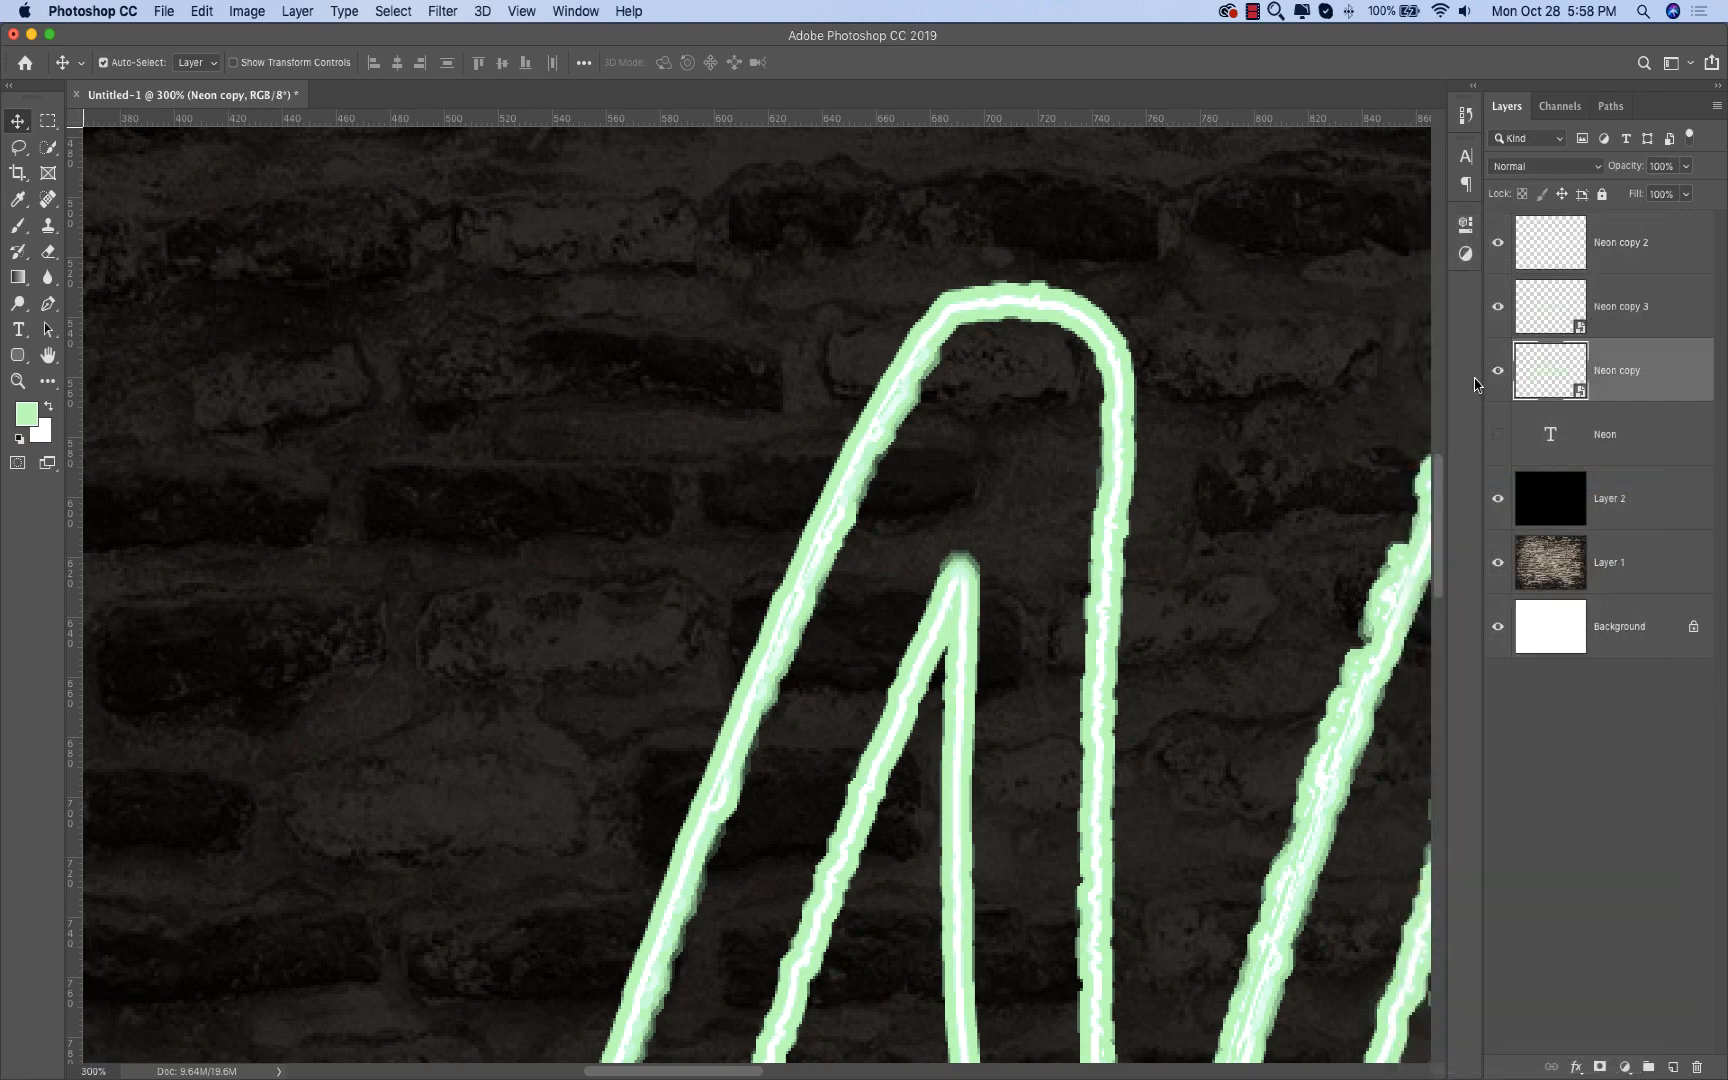
{"action": "left_click", "coordinate": [434, 8]}
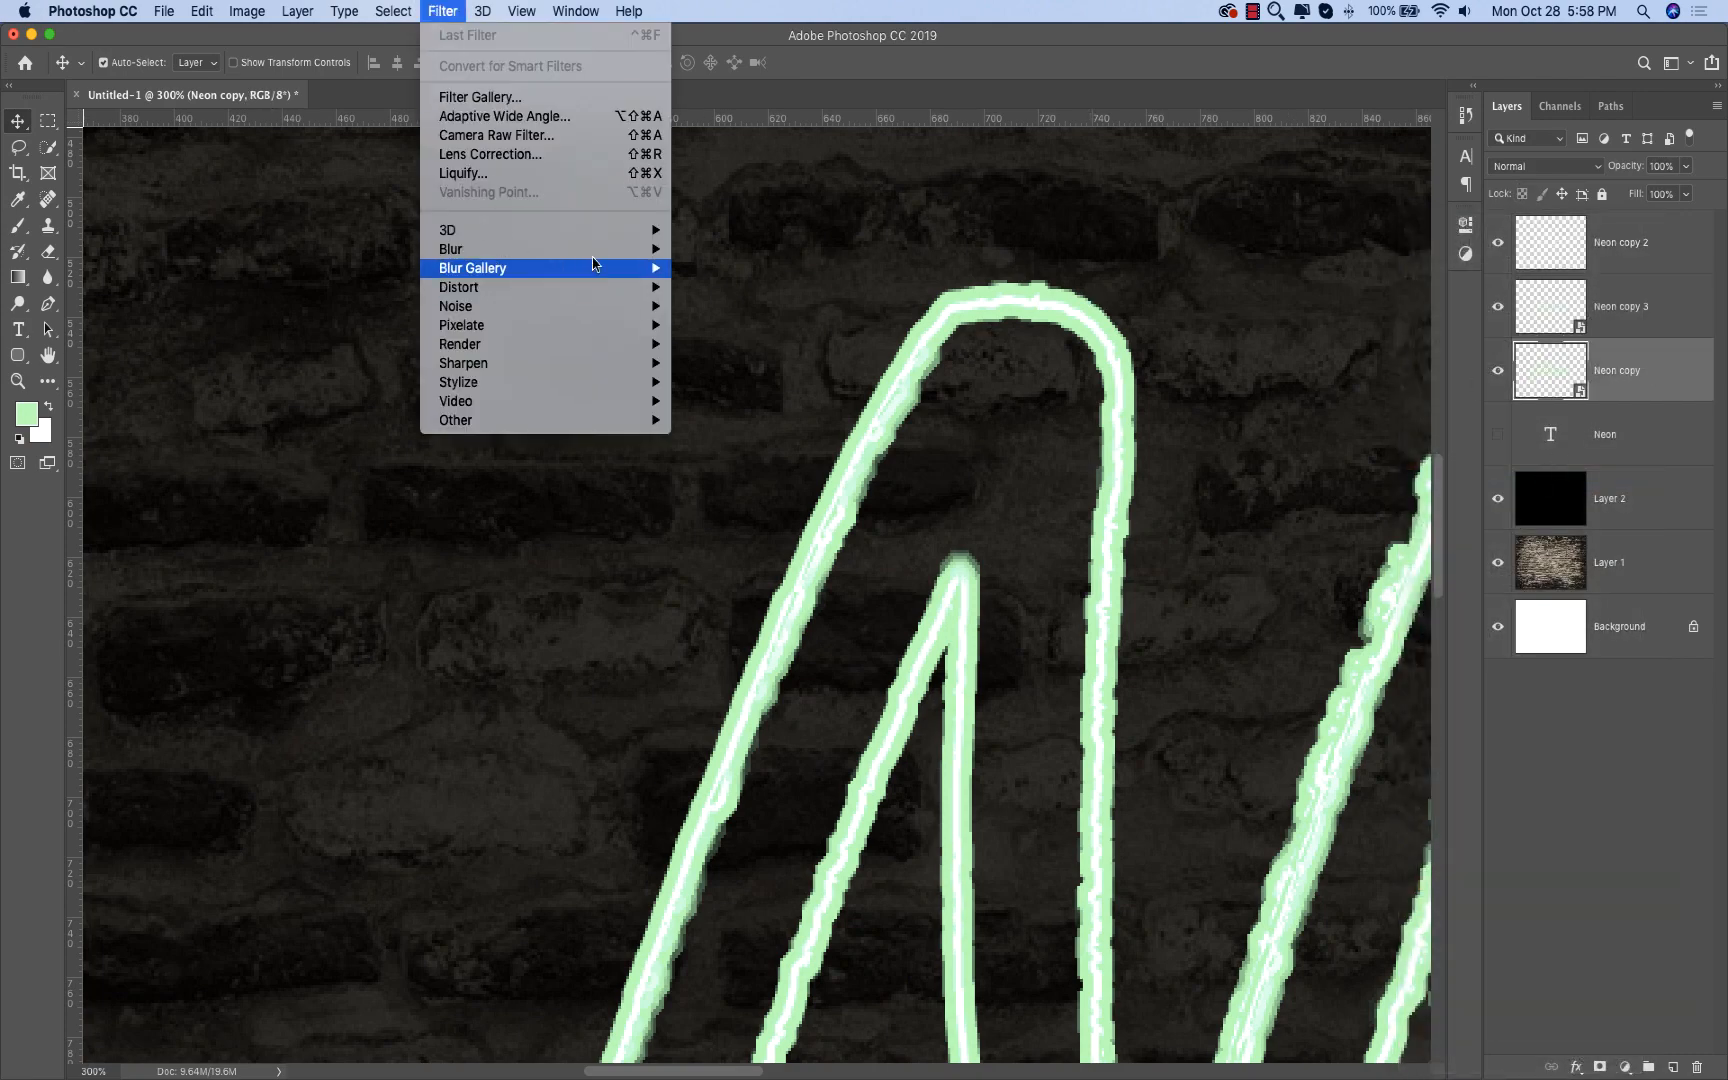
{"action": "mouse_move", "coordinate": [605, 250]}
{"action": "left_click", "coordinate": [755, 326]}
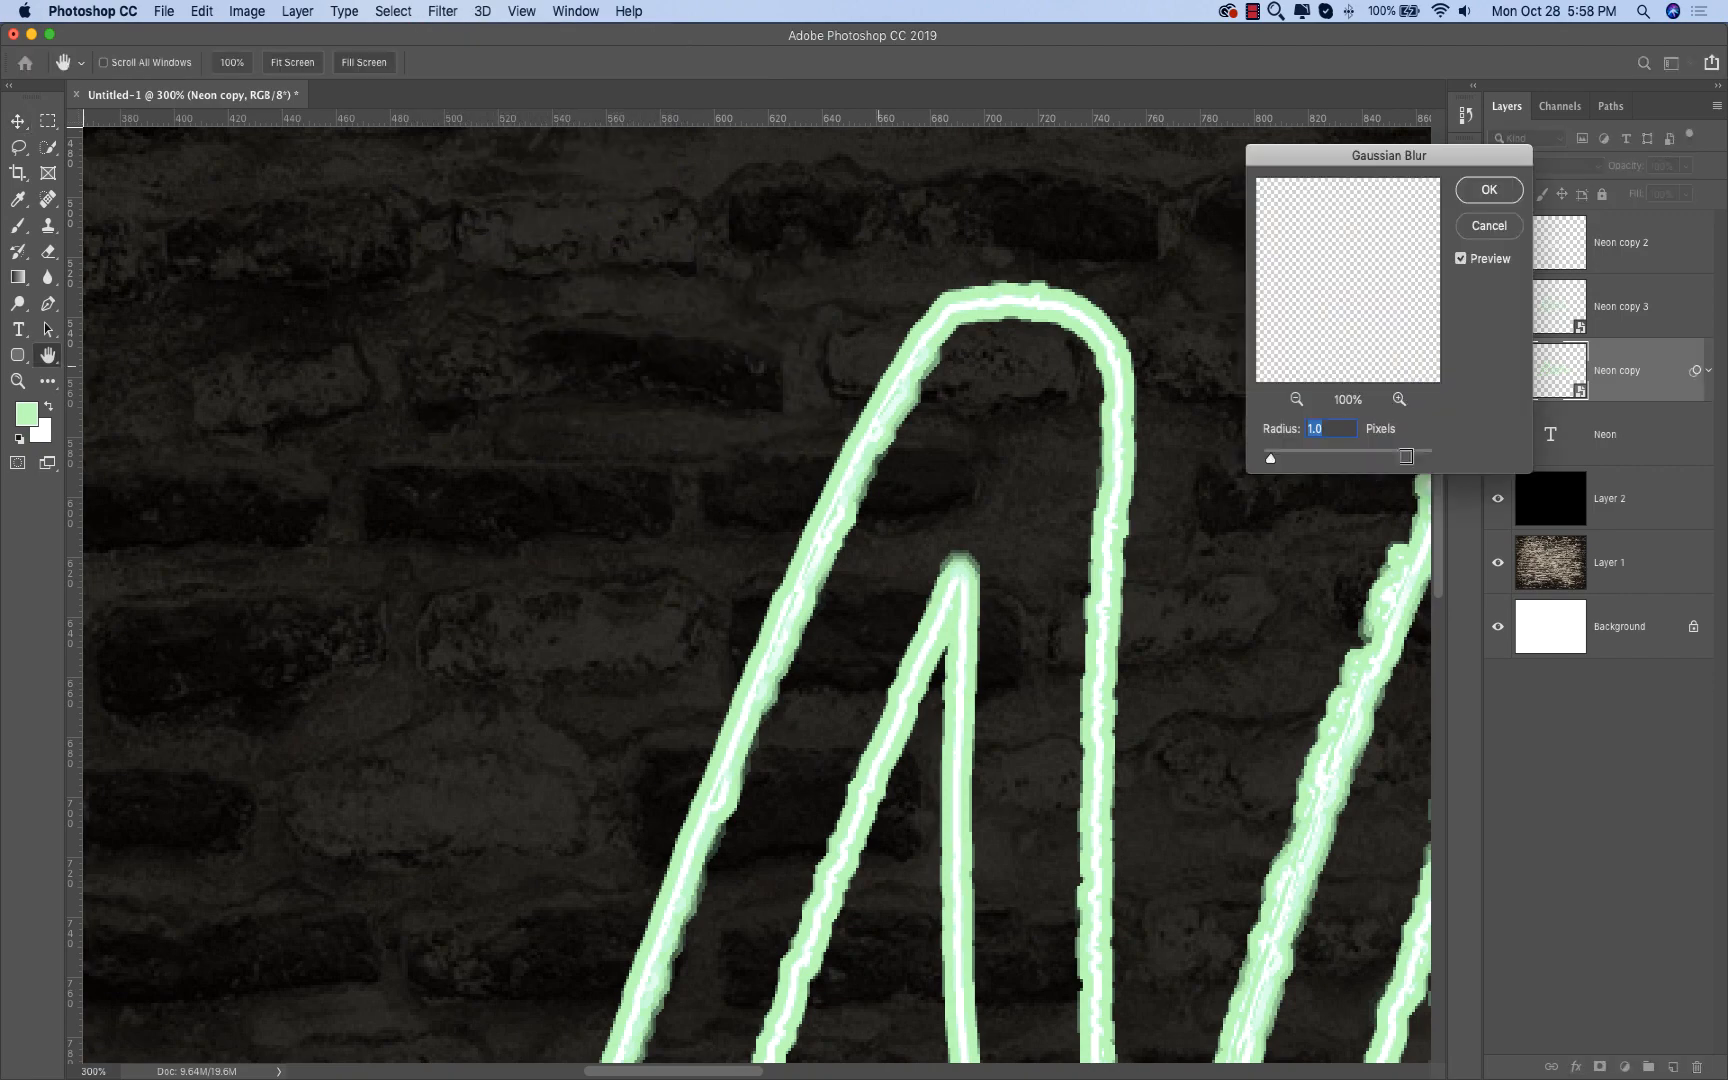
{"action": "left_click_drag", "start_coordinate": [1272, 460], "coordinate": [1310, 462]}
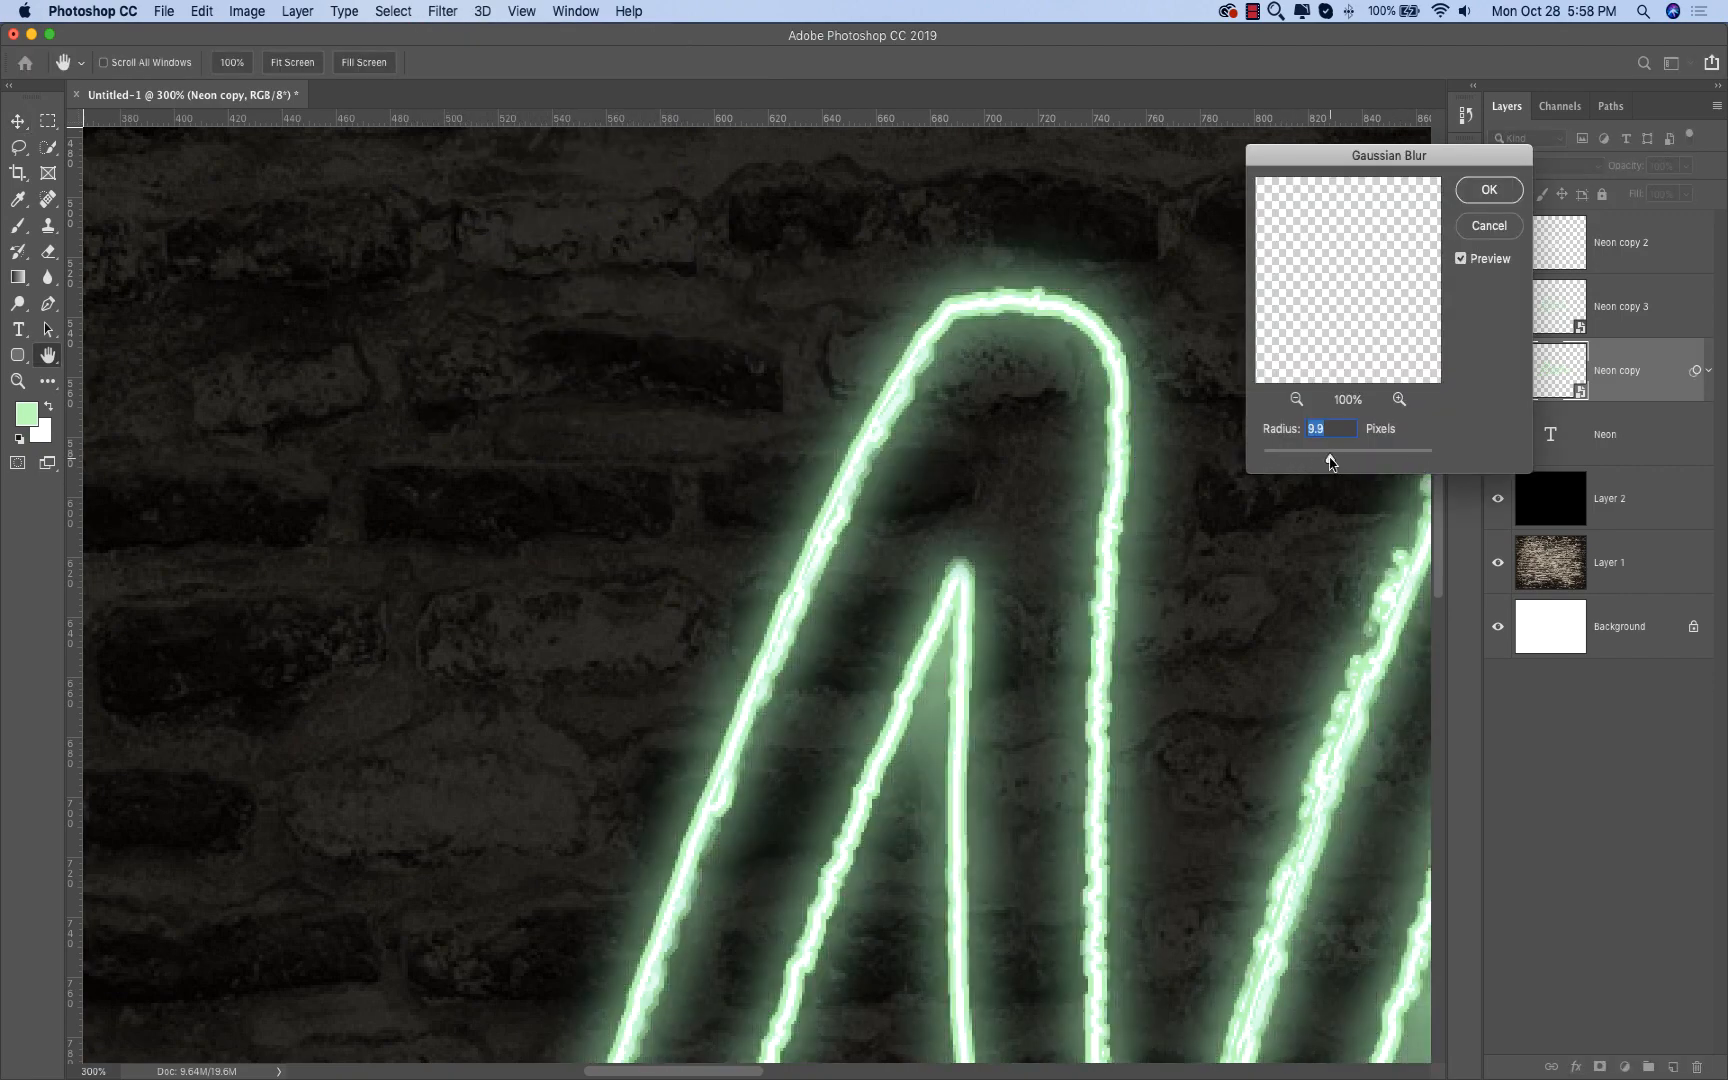
{"action": "left_click_drag", "start_coordinate": [1333, 461], "coordinate": [1333, 461]}
{"action": "left_click", "coordinate": [1476, 199]}
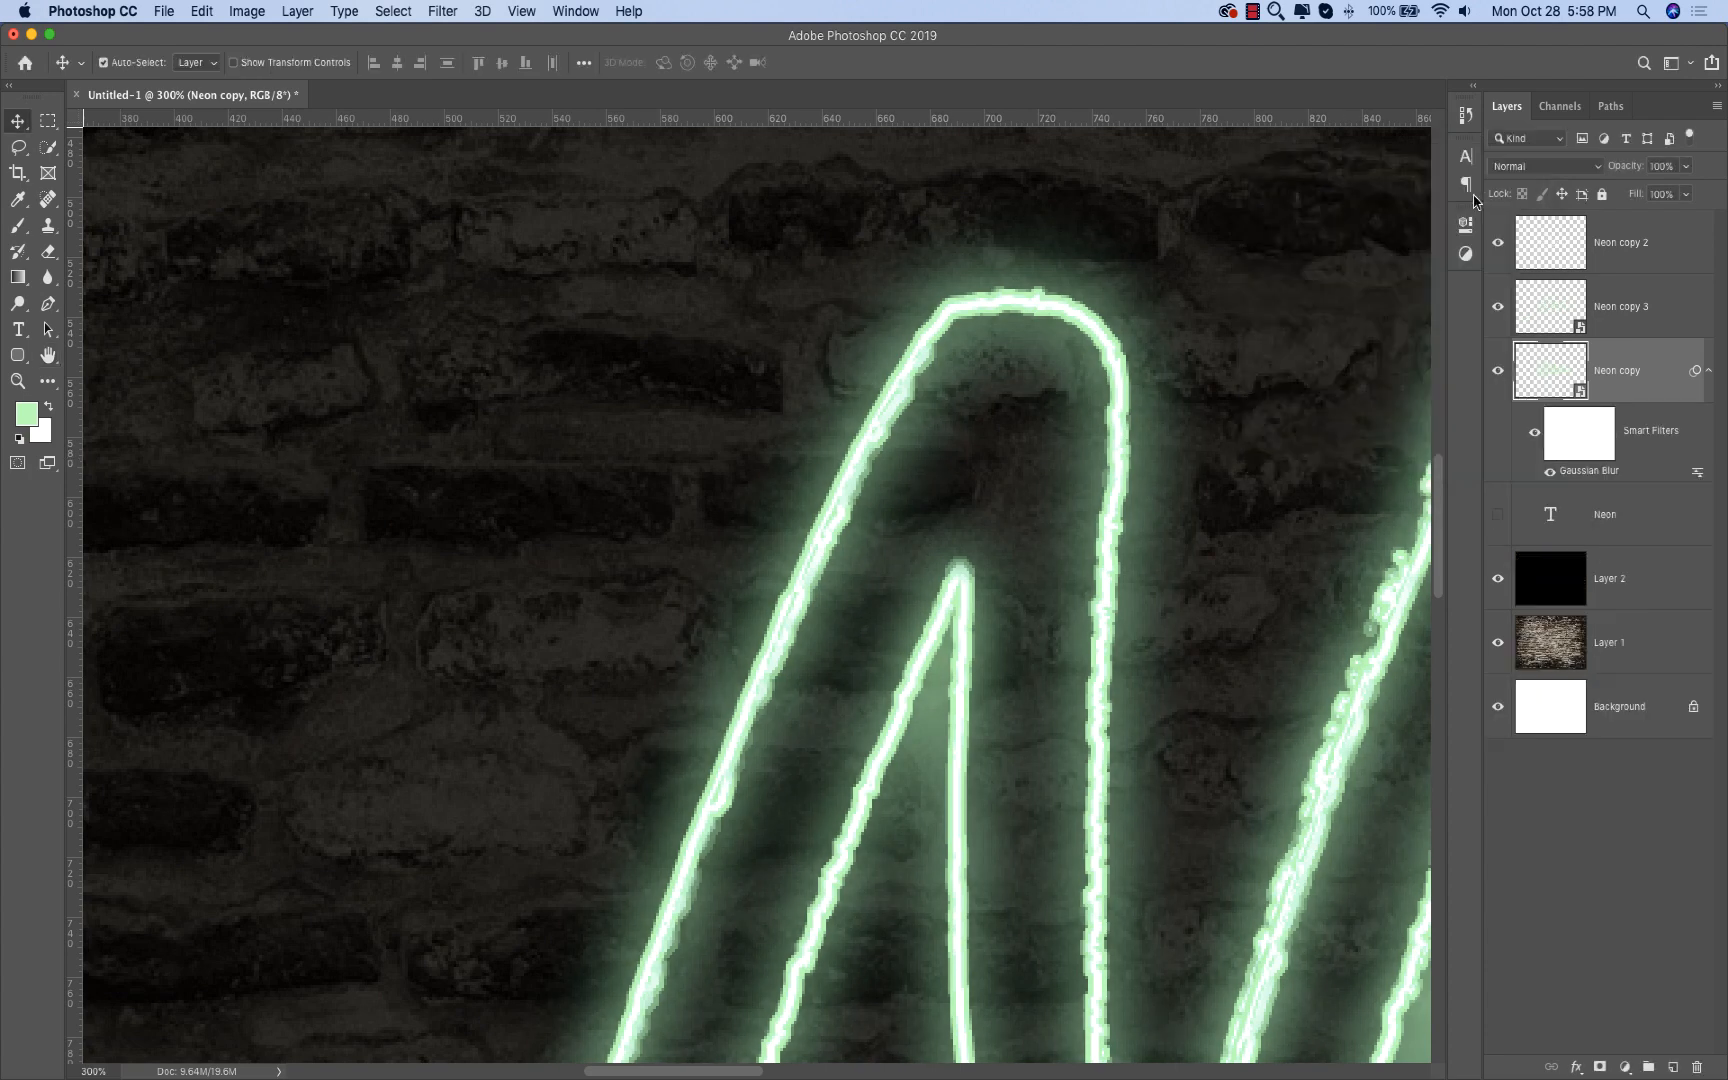
Step: Apply a Gaussian Blur with a 2.6-pixel radius to the Neon copy 3 smart object
{"action": "left_click", "coordinate": [1631, 305]}
{"action": "key", "text": "z"}
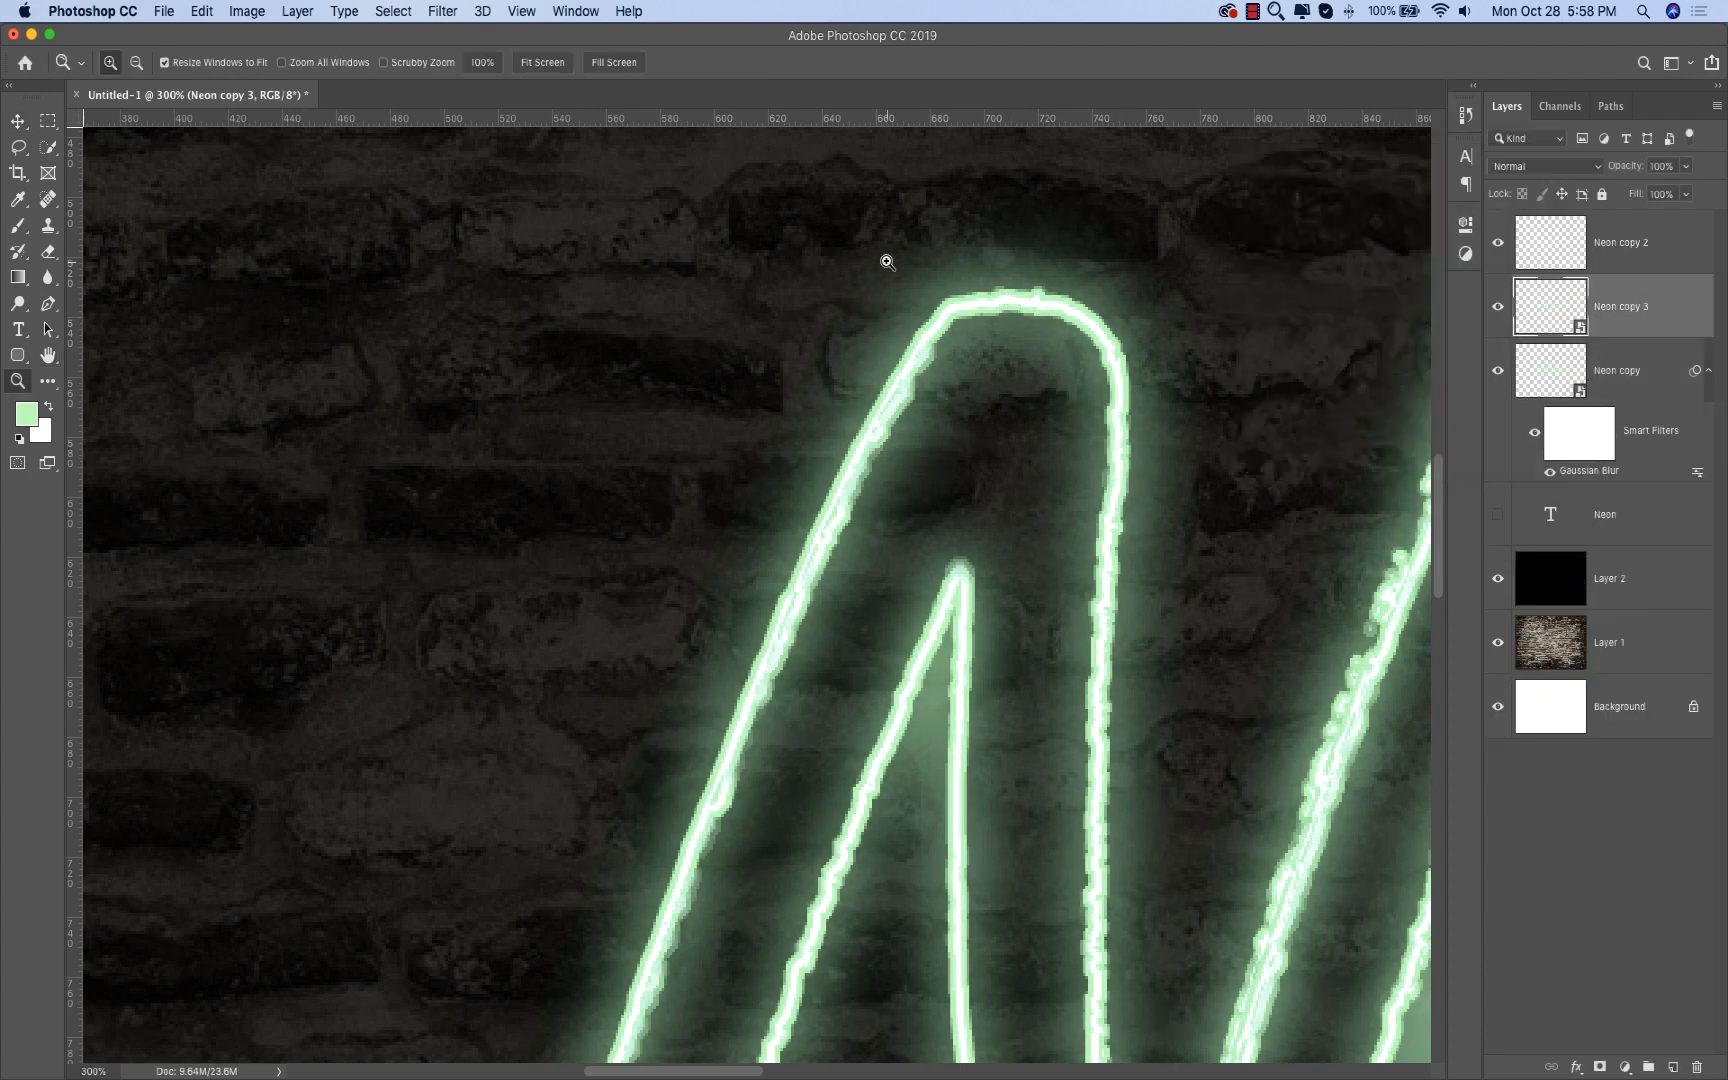
{"action": "left_click_drag", "start_coordinate": [998, 410], "coordinate": [1088, 458]}
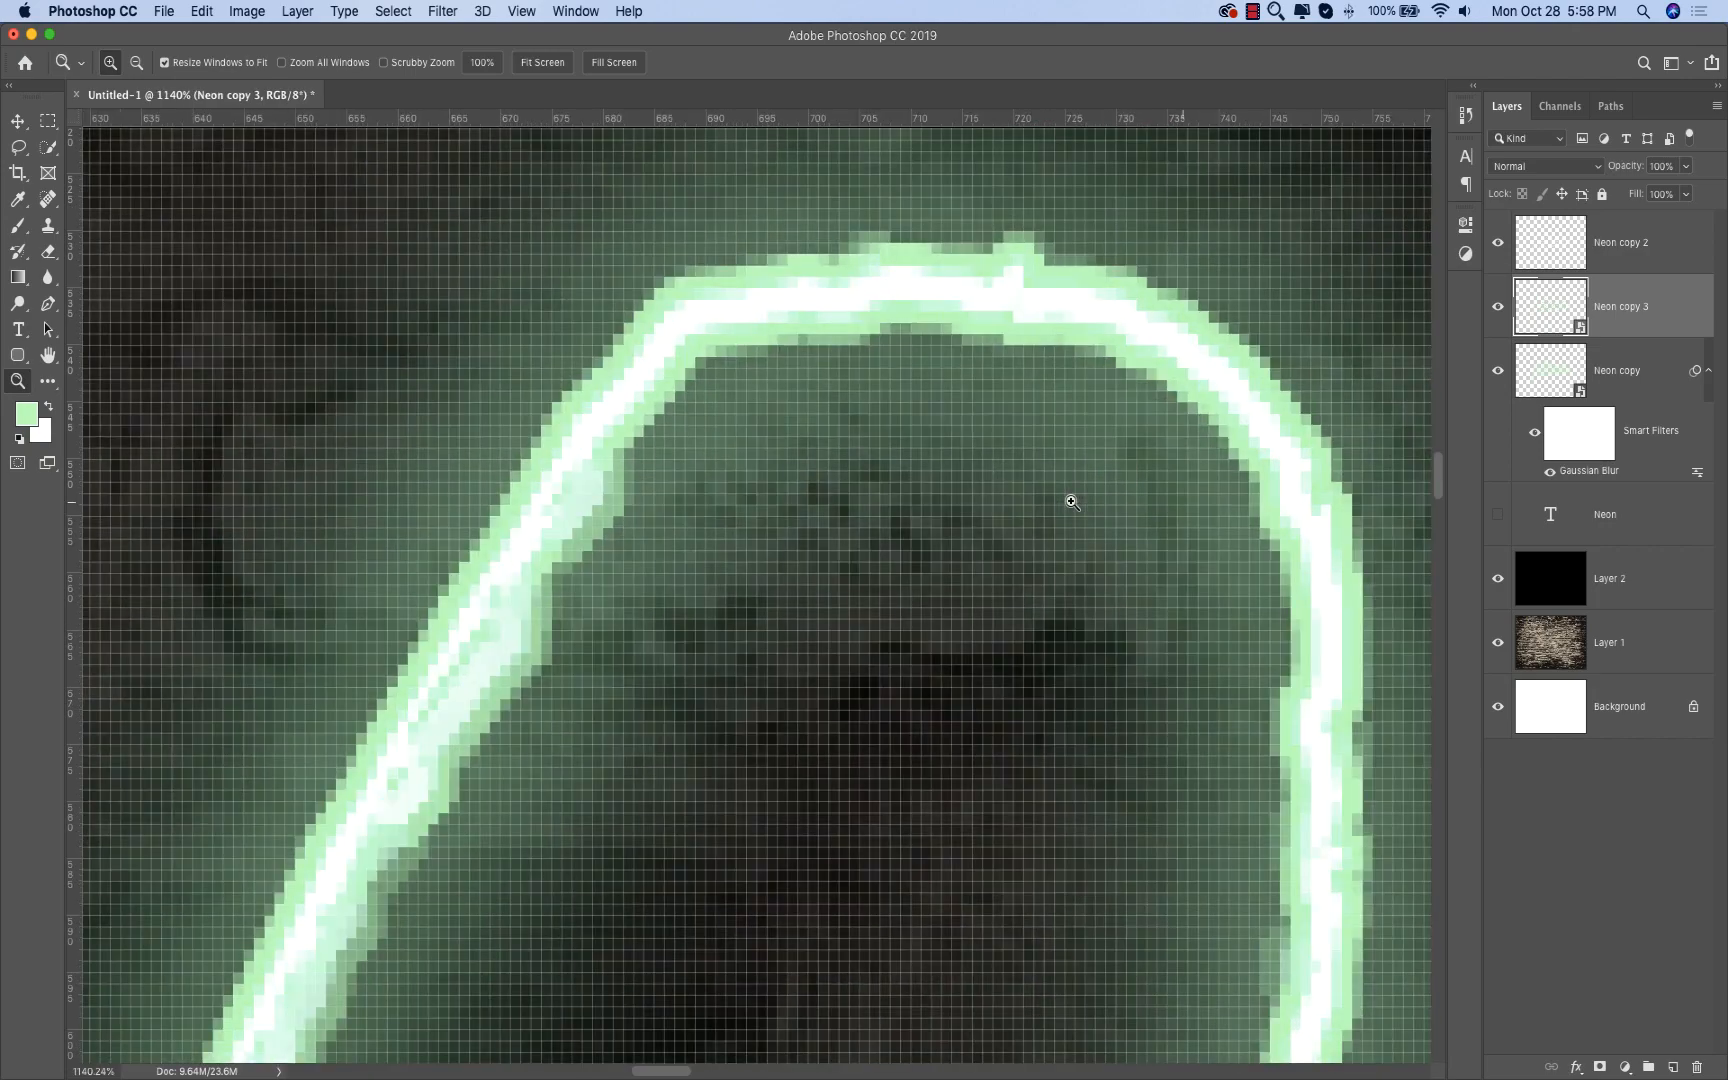
{"action": "key", "text": "super+minus"}
{"action": "key", "text": "super+minus"}
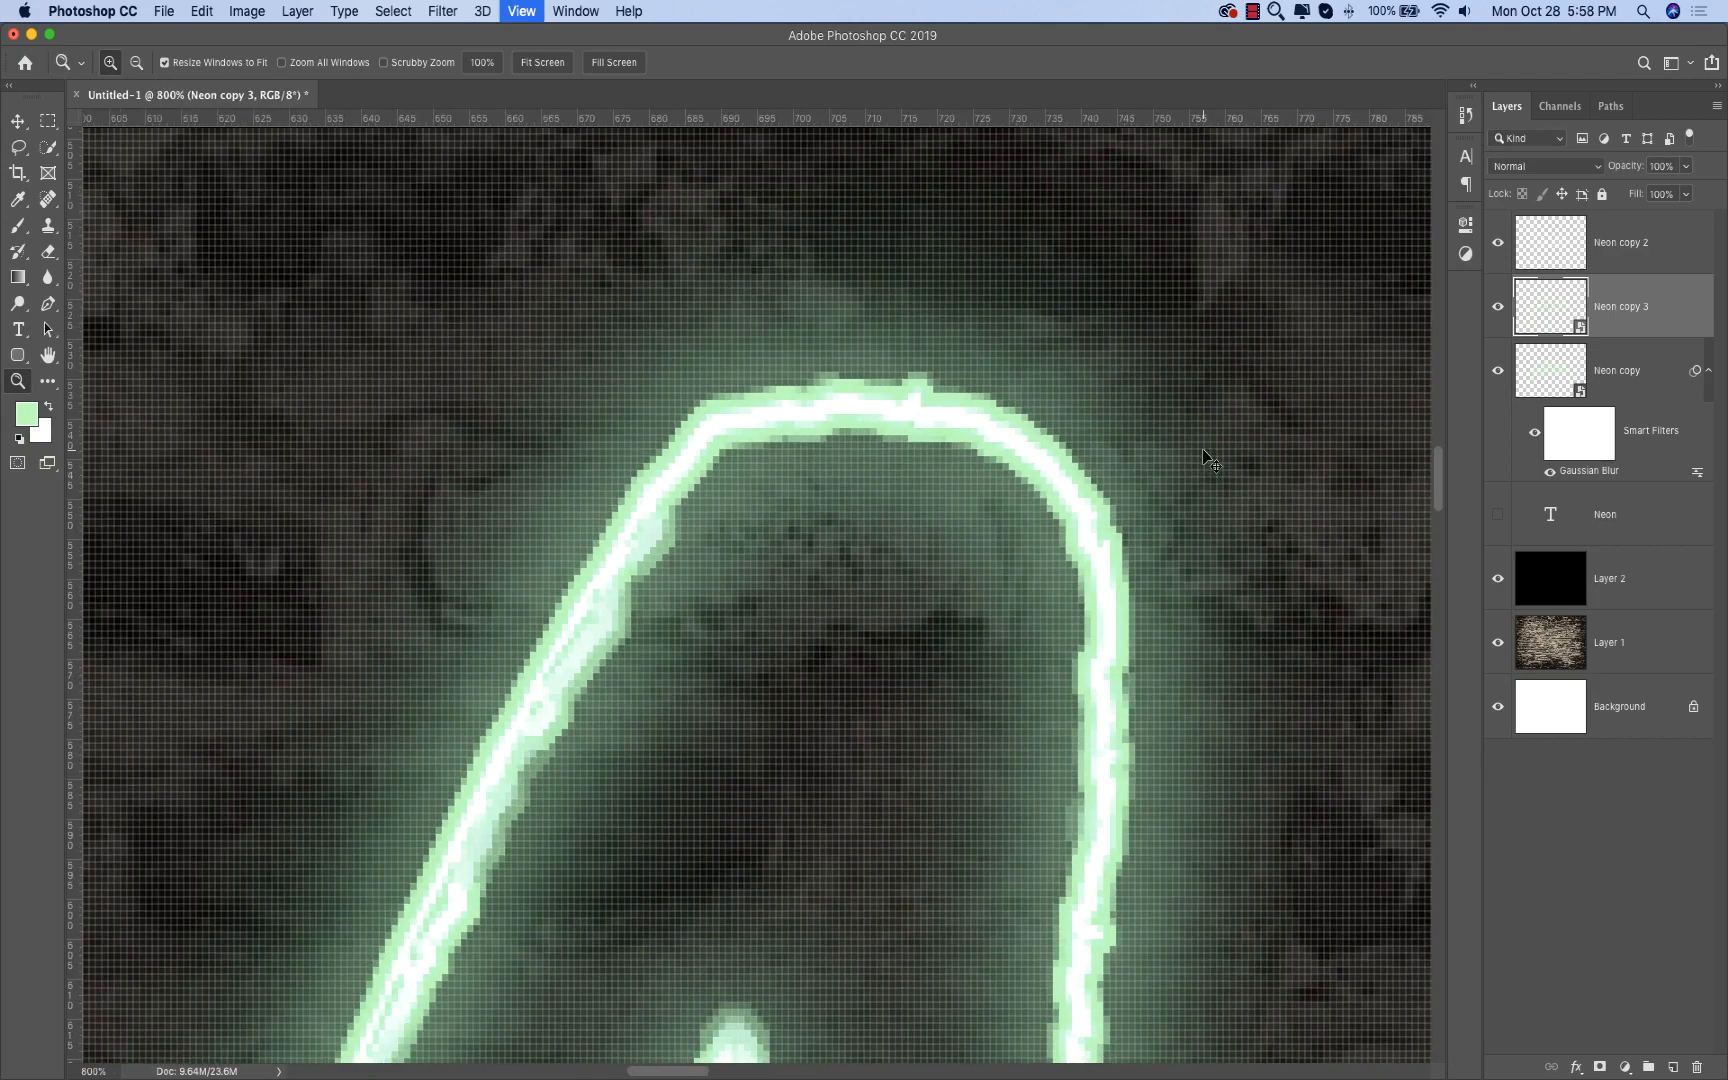
{"action": "key", "text": "super+minus"}
{"action": "key", "text": "super+minus"}
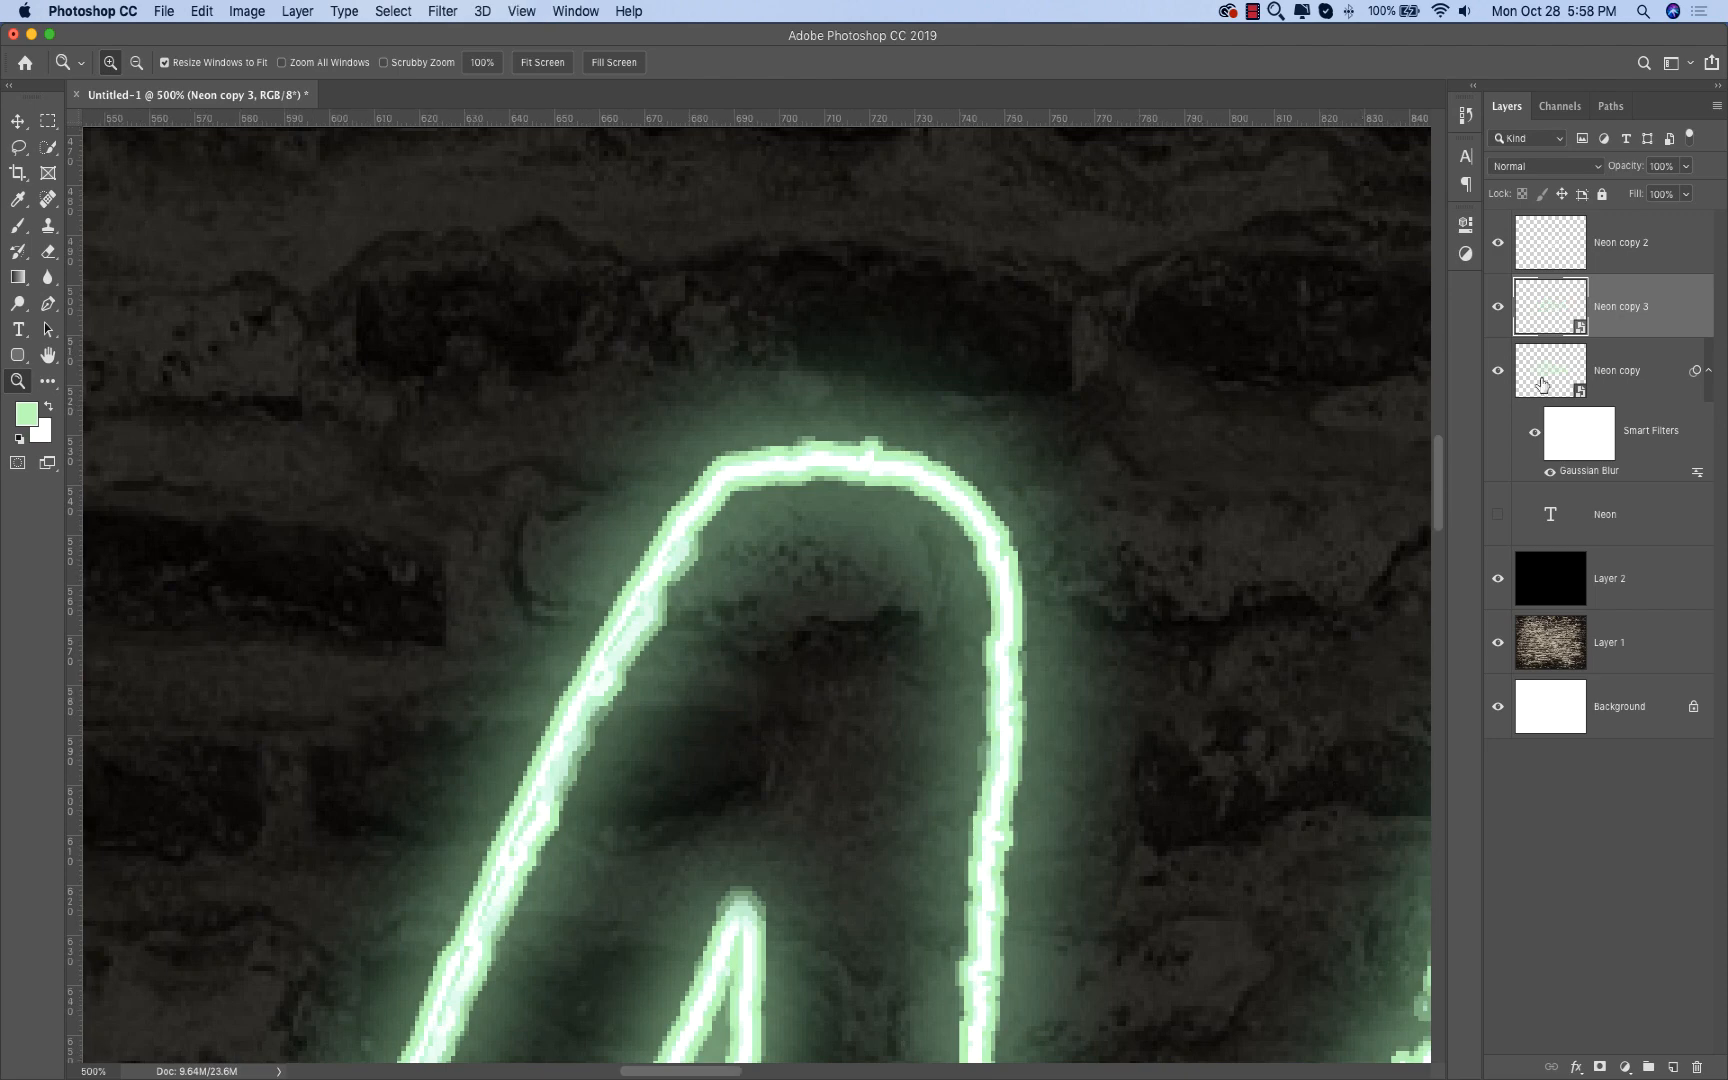
{"action": "left_click", "coordinate": [452, 12]}
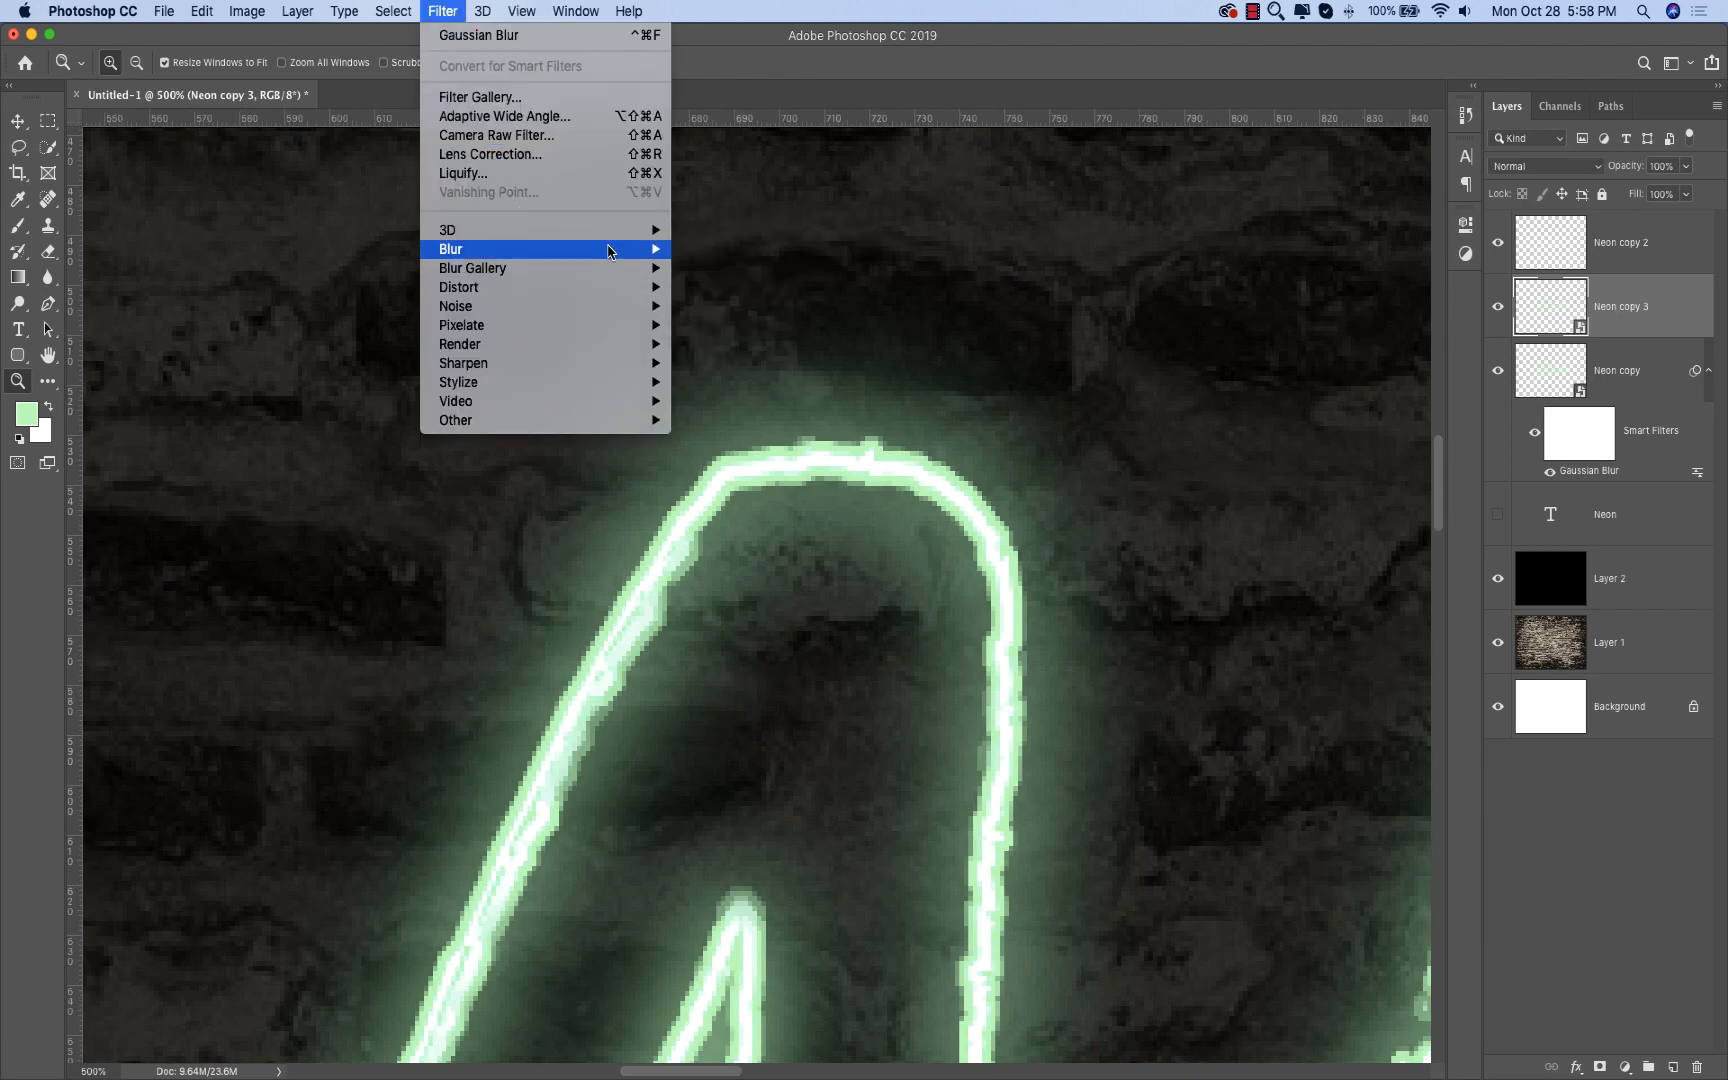
{"action": "mouse_move", "coordinate": [608, 251]}
{"action": "left_click", "coordinate": [760, 327]}
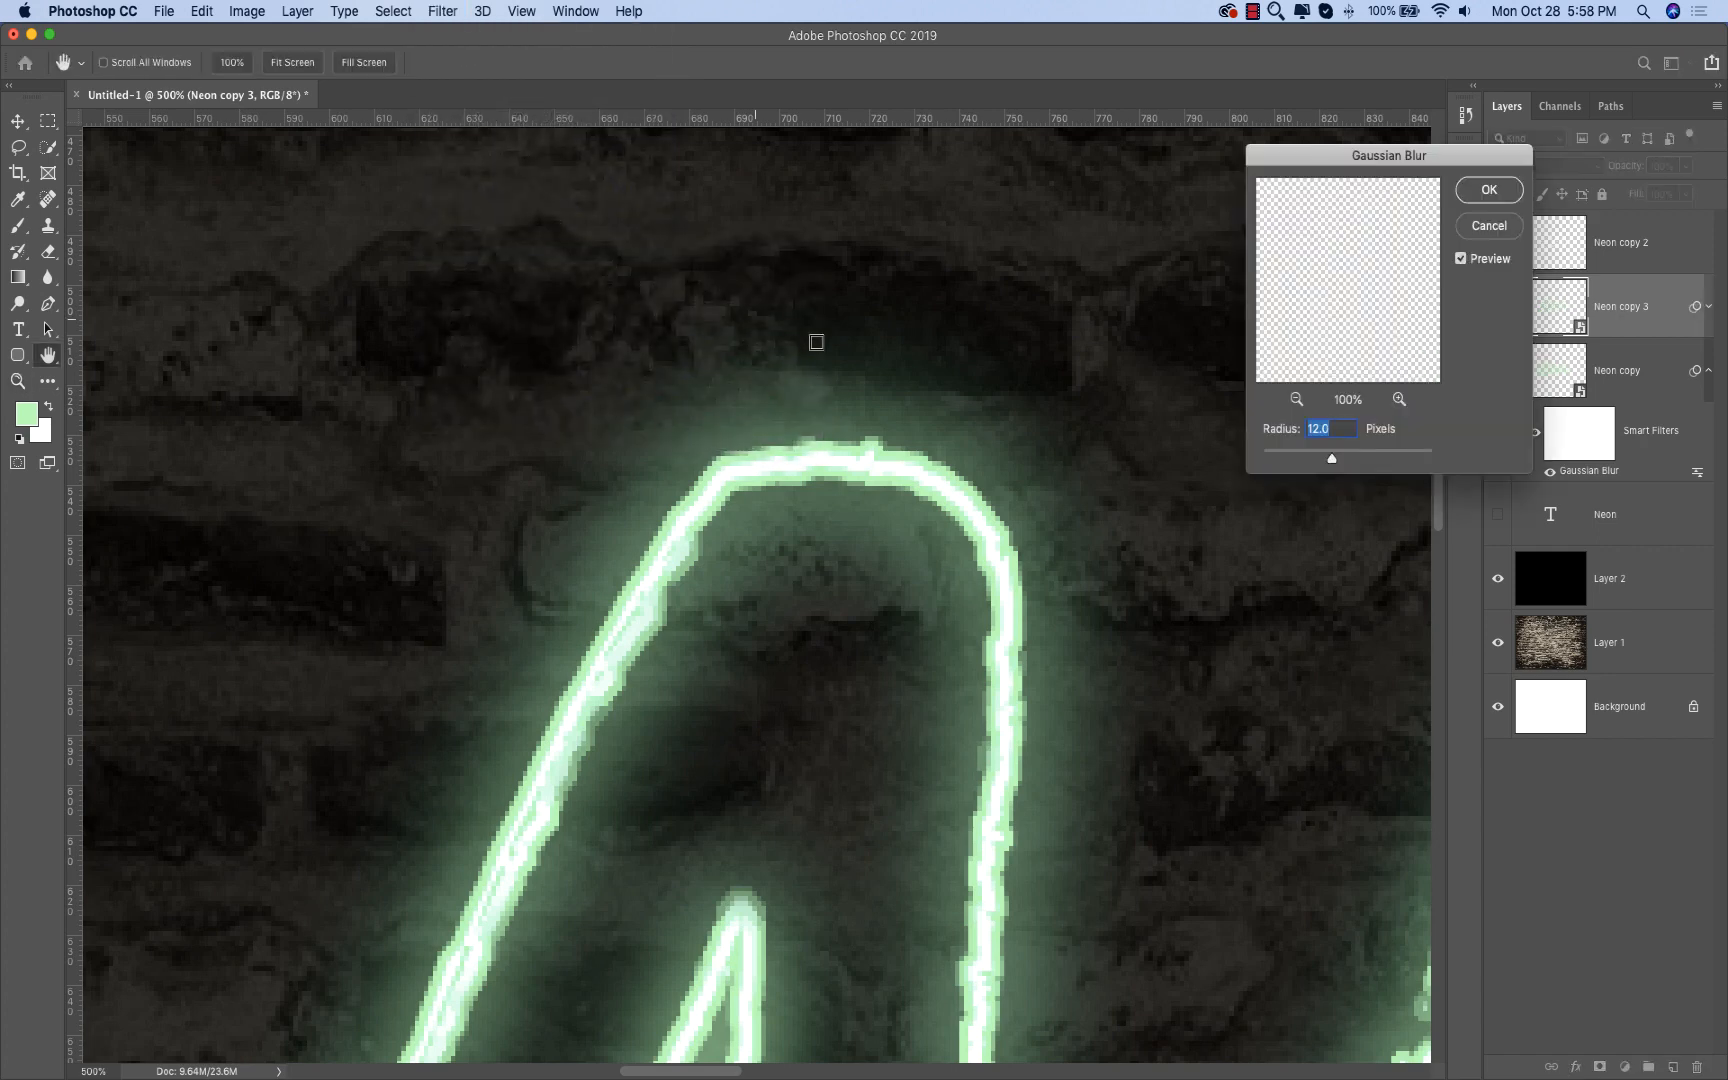
{"action": "left_click_drag", "start_coordinate": [1332, 465], "coordinate": [1290, 462]}
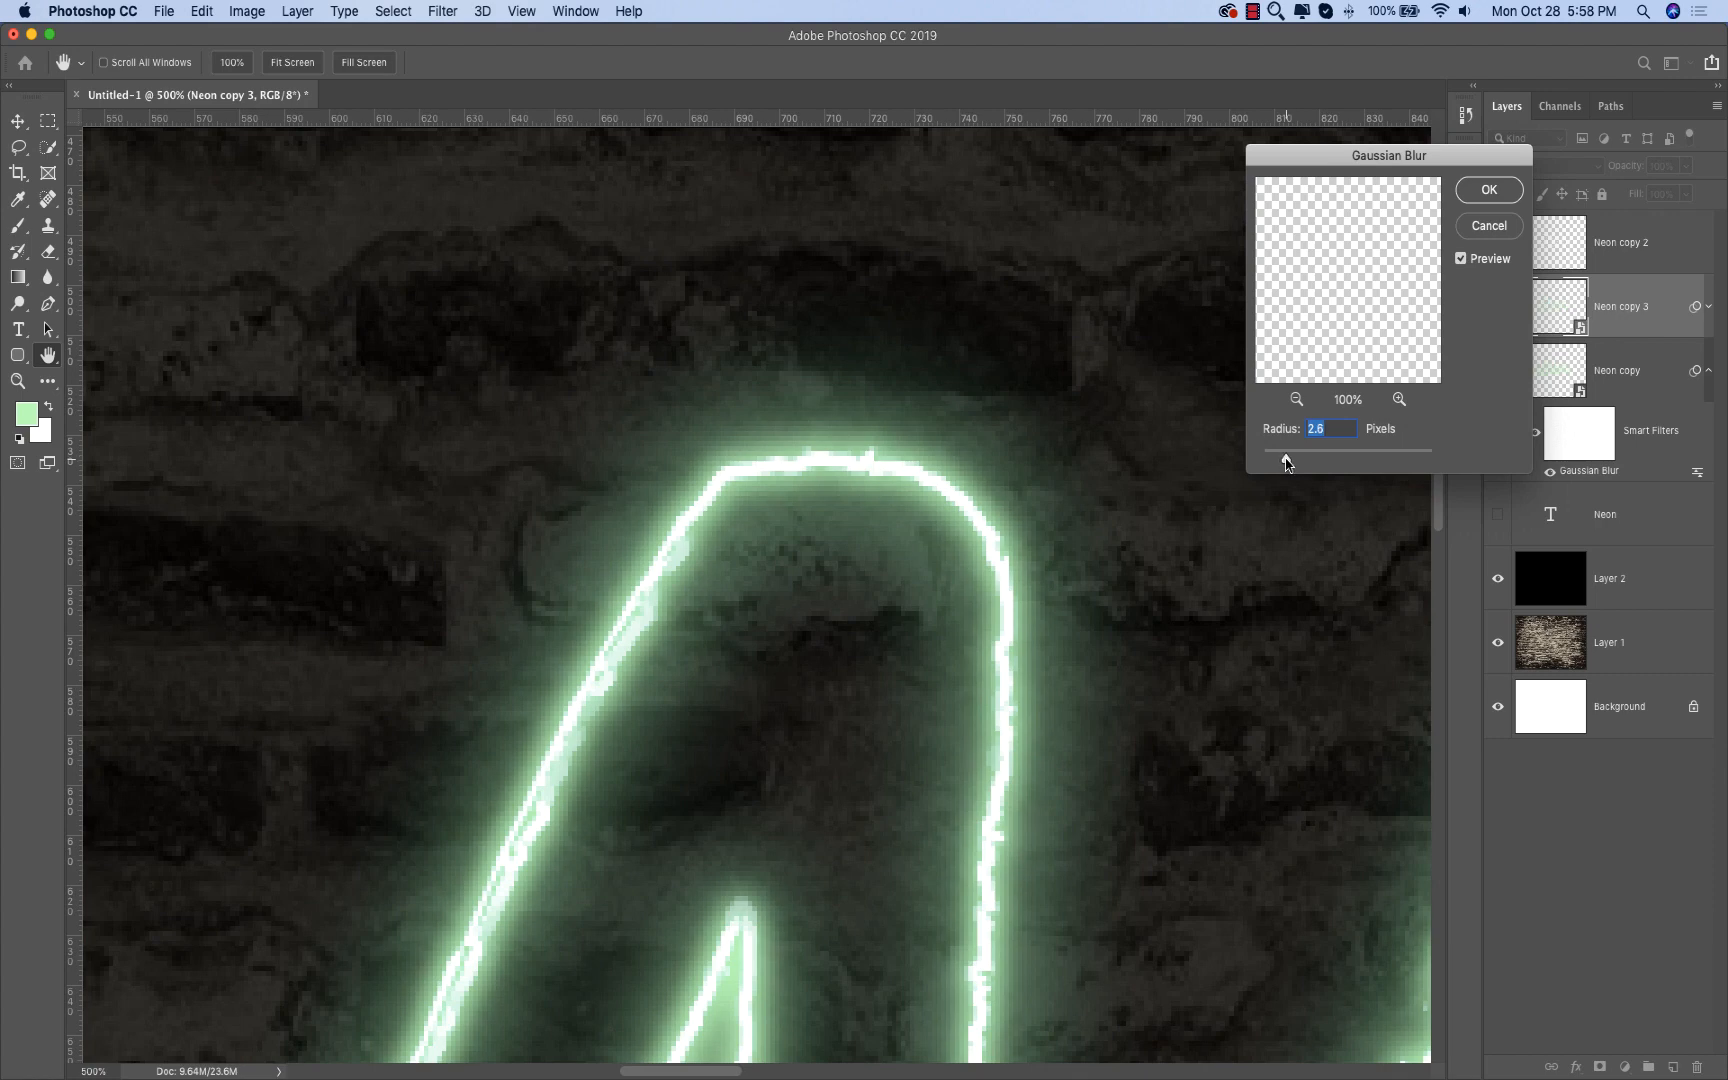
{"action": "left_click", "coordinate": [1486, 191]}
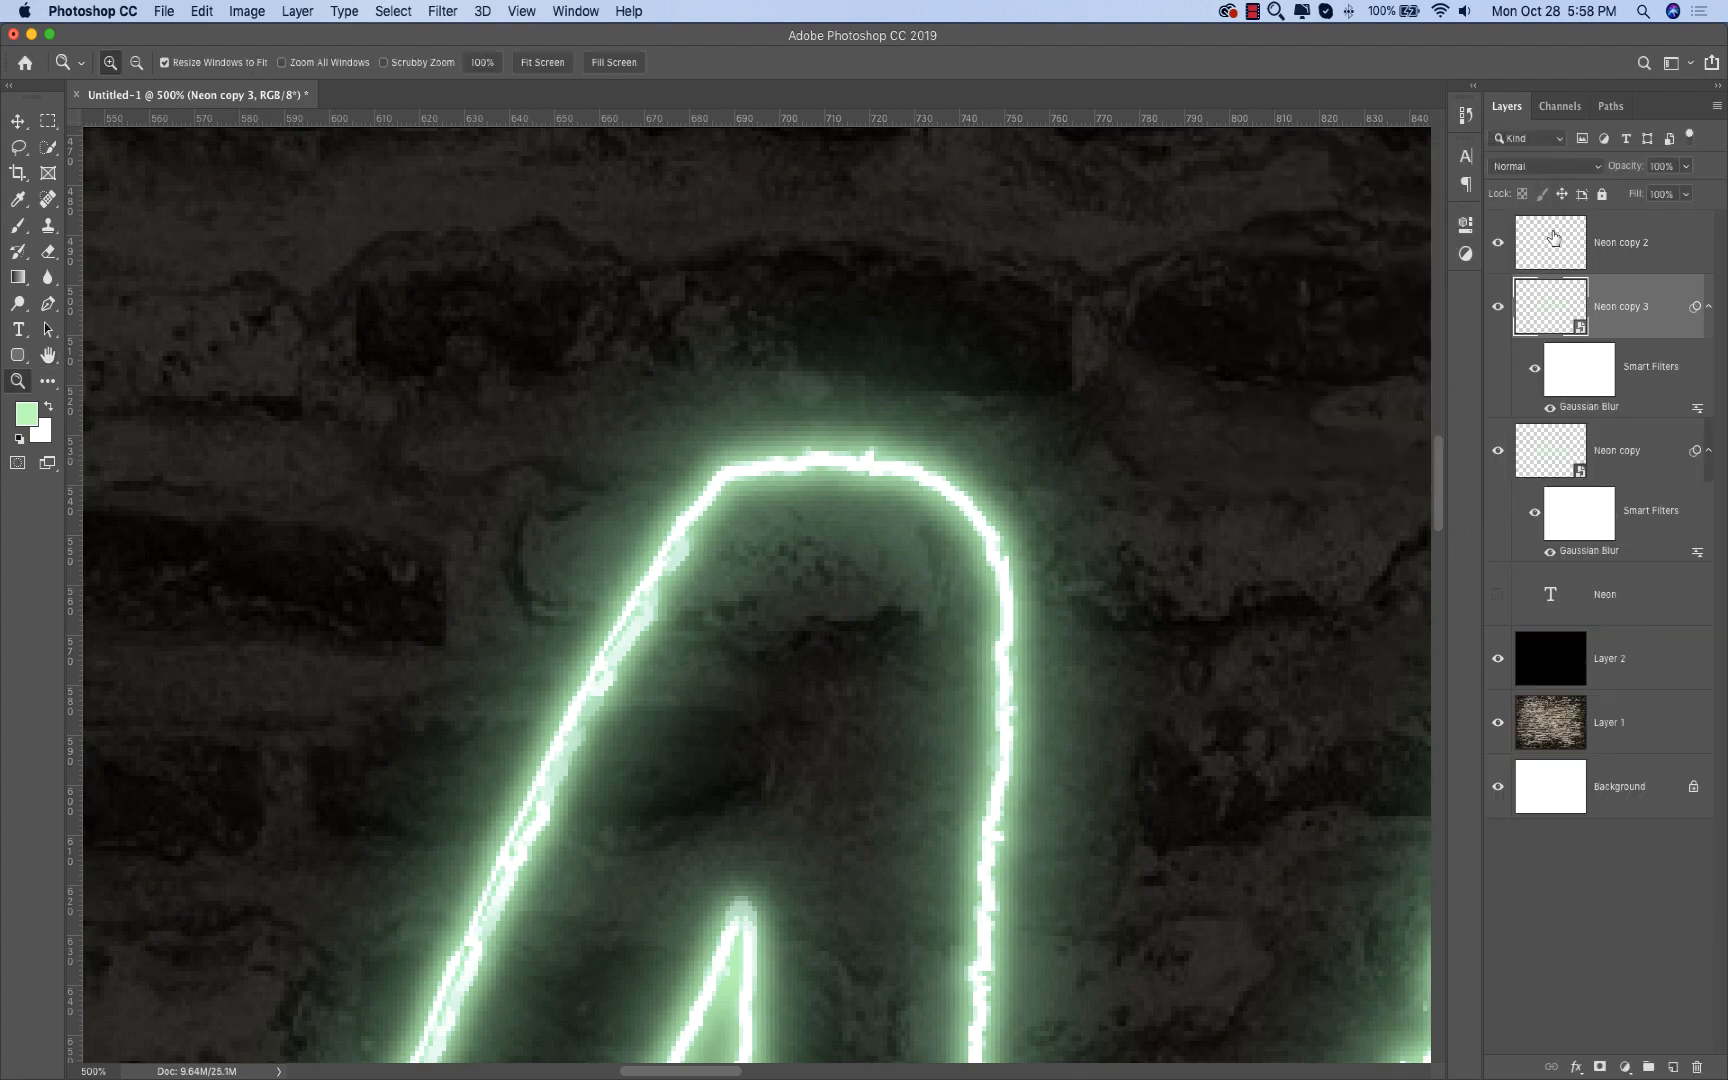
Step: Lock the transparent pixels of the Neon copy 2 layer and recolor its outline with the light green foreground color
{"action": "left_click", "coordinate": [1568, 240]}
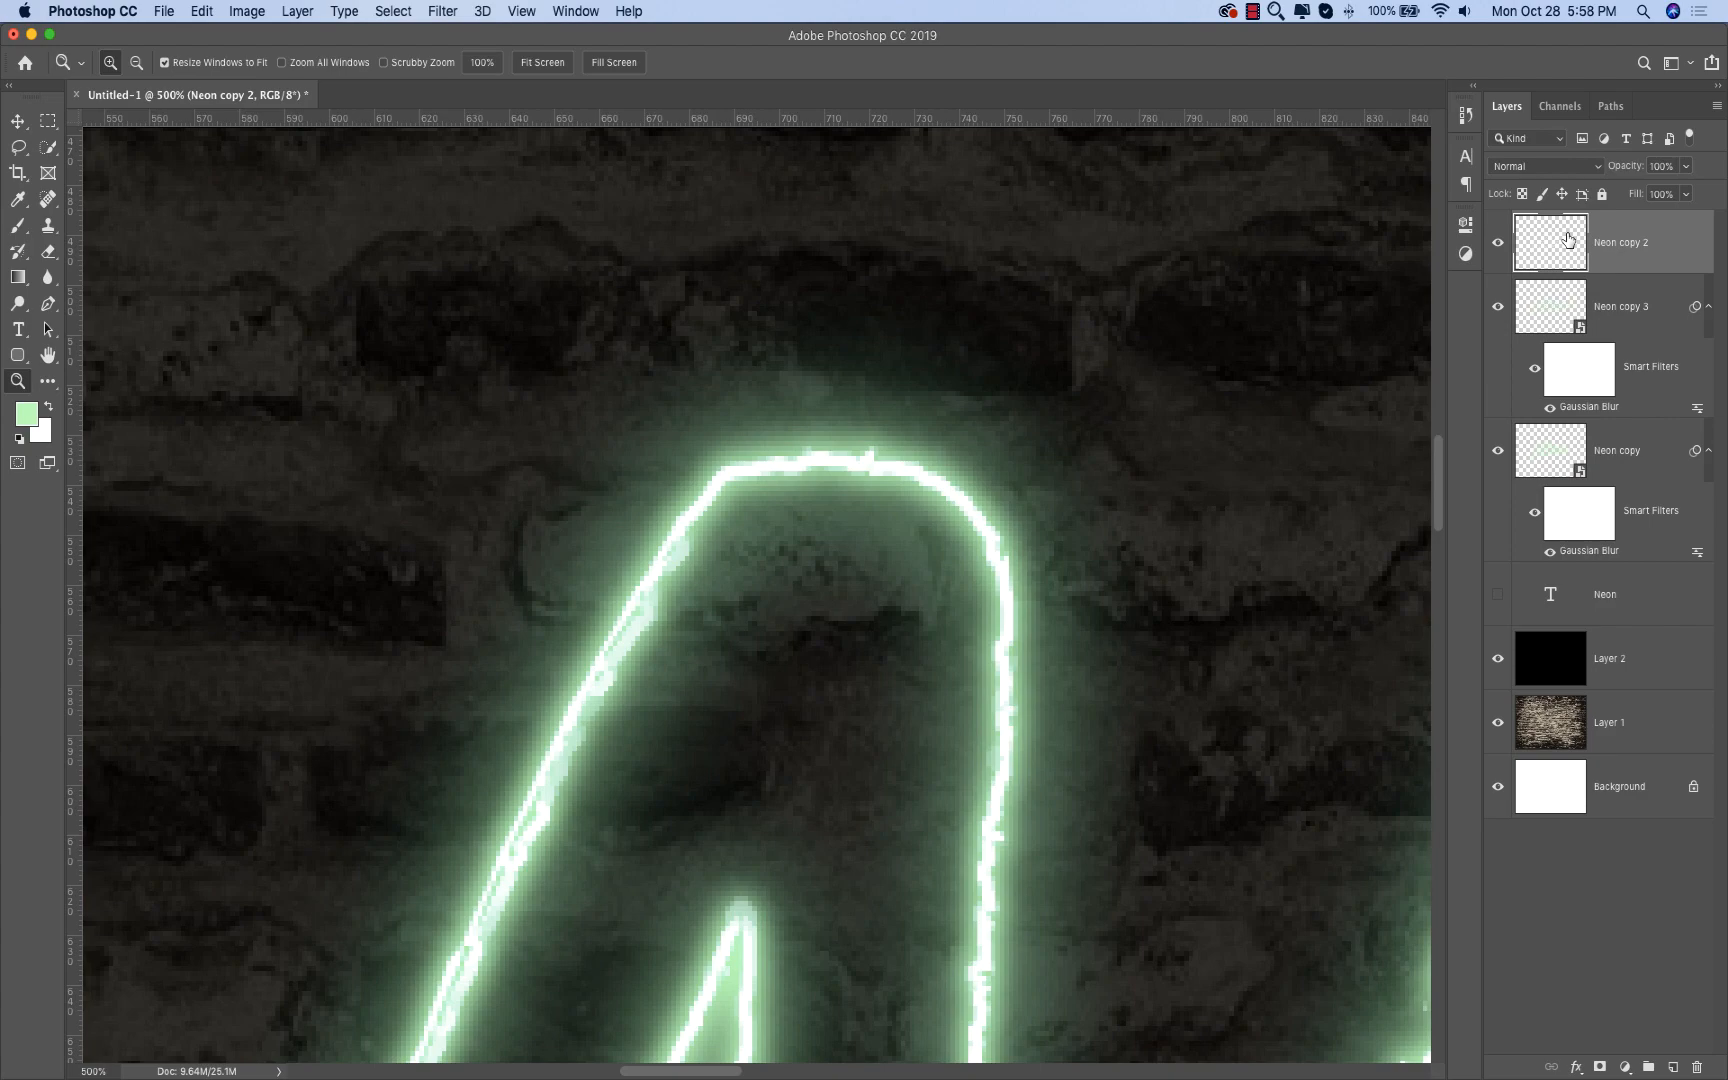
{"action": "left_click_drag", "start_coordinate": [588, 373], "coordinate": [945, 617]}
{"action": "key", "text": "v"}
{"action": "key", "text": "alt+BackSpace"}
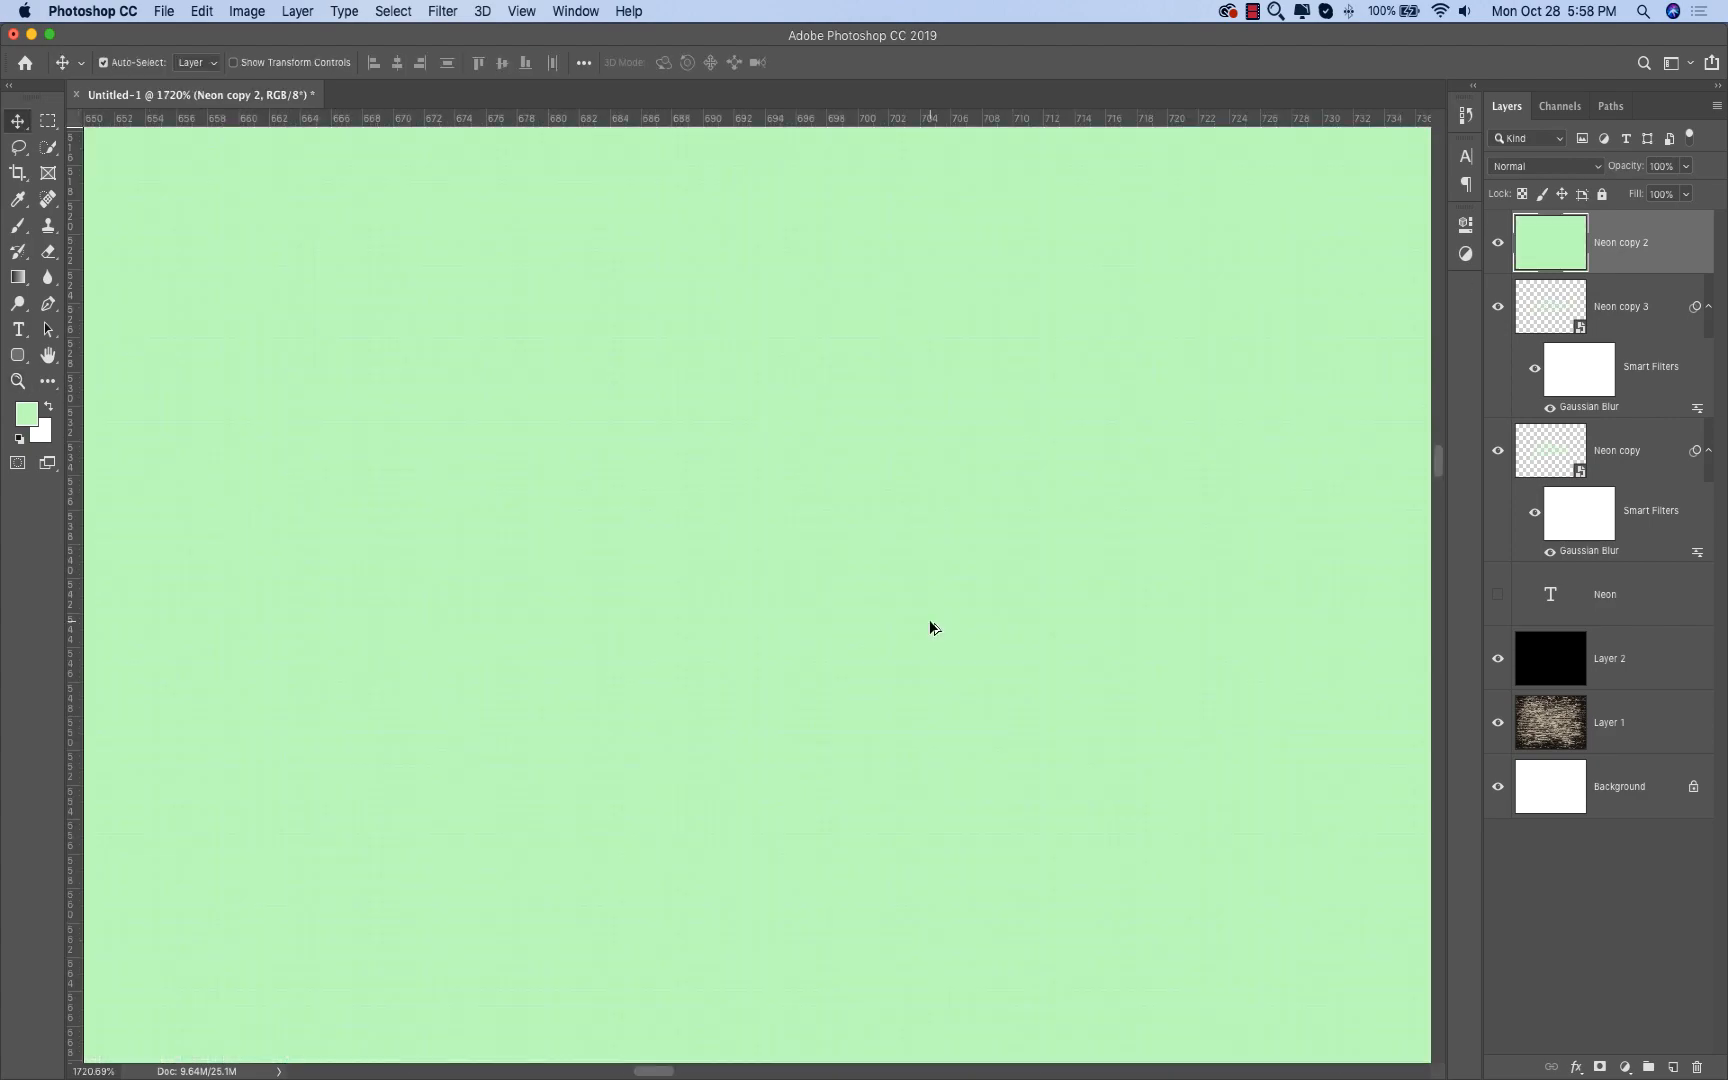
{"action": "key", "text": "ctrl+z"}
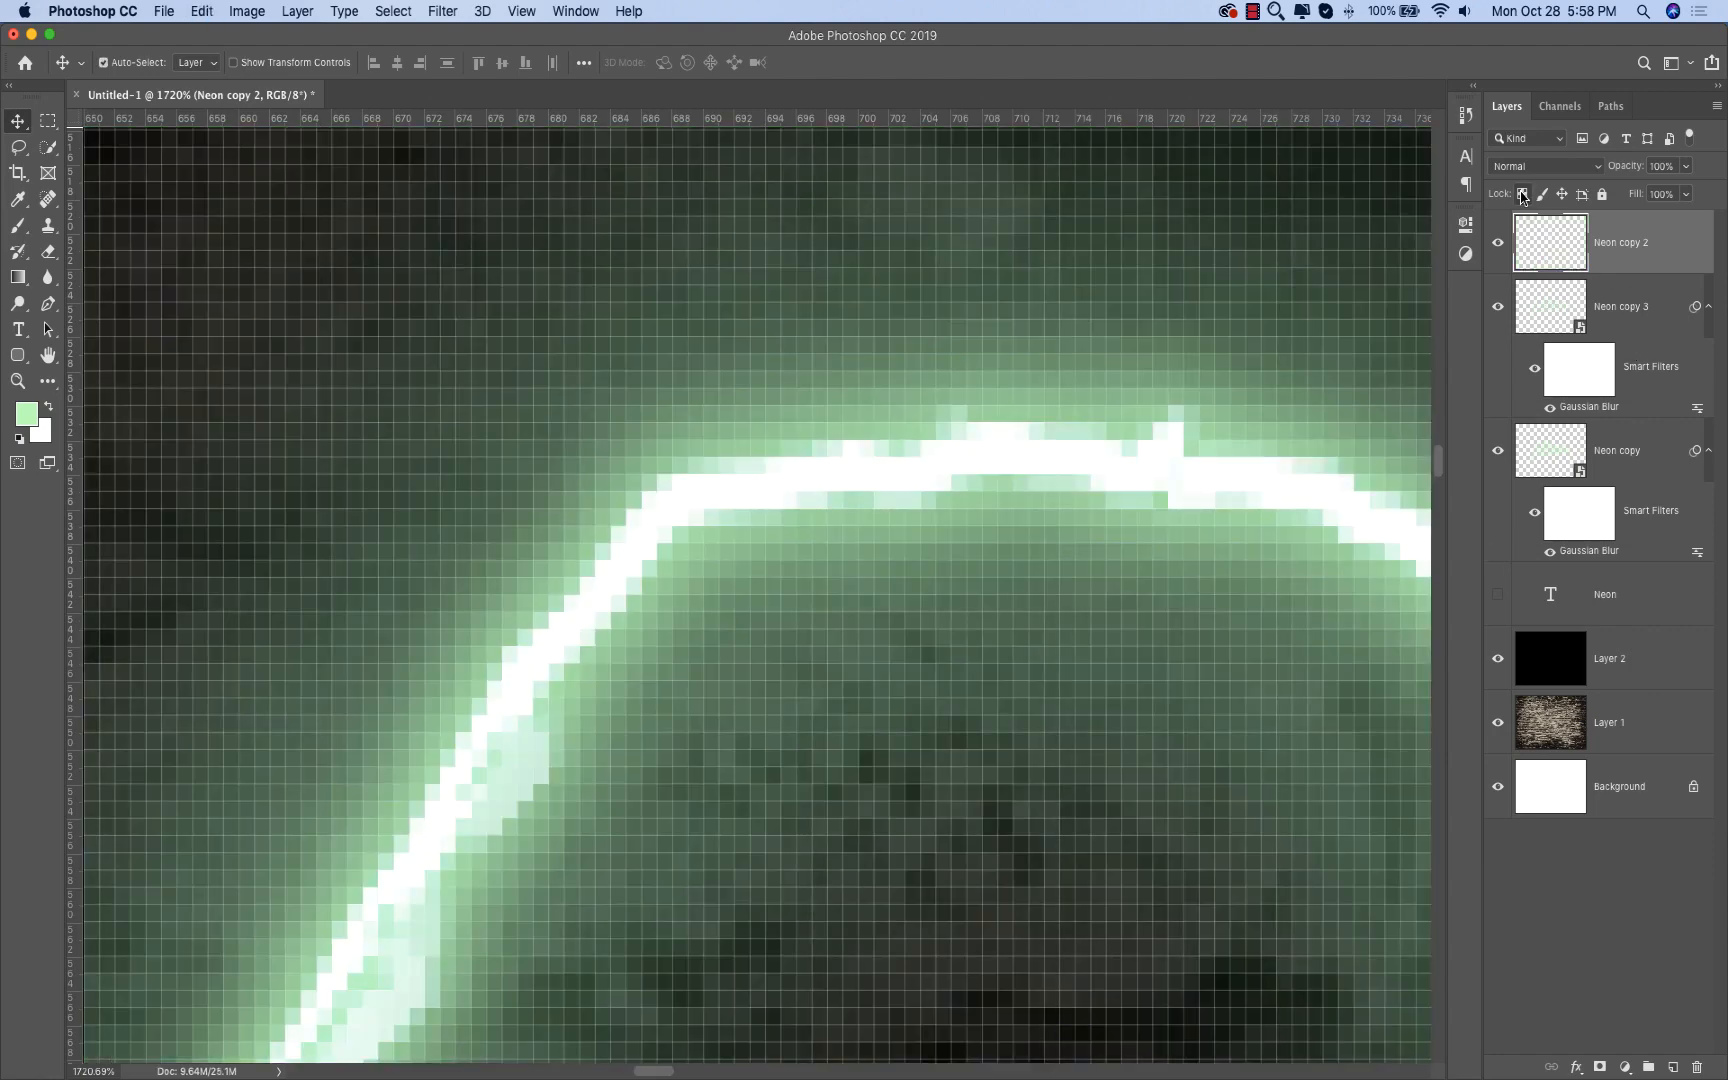
{"action": "key", "text": "alt+BackSpace"}
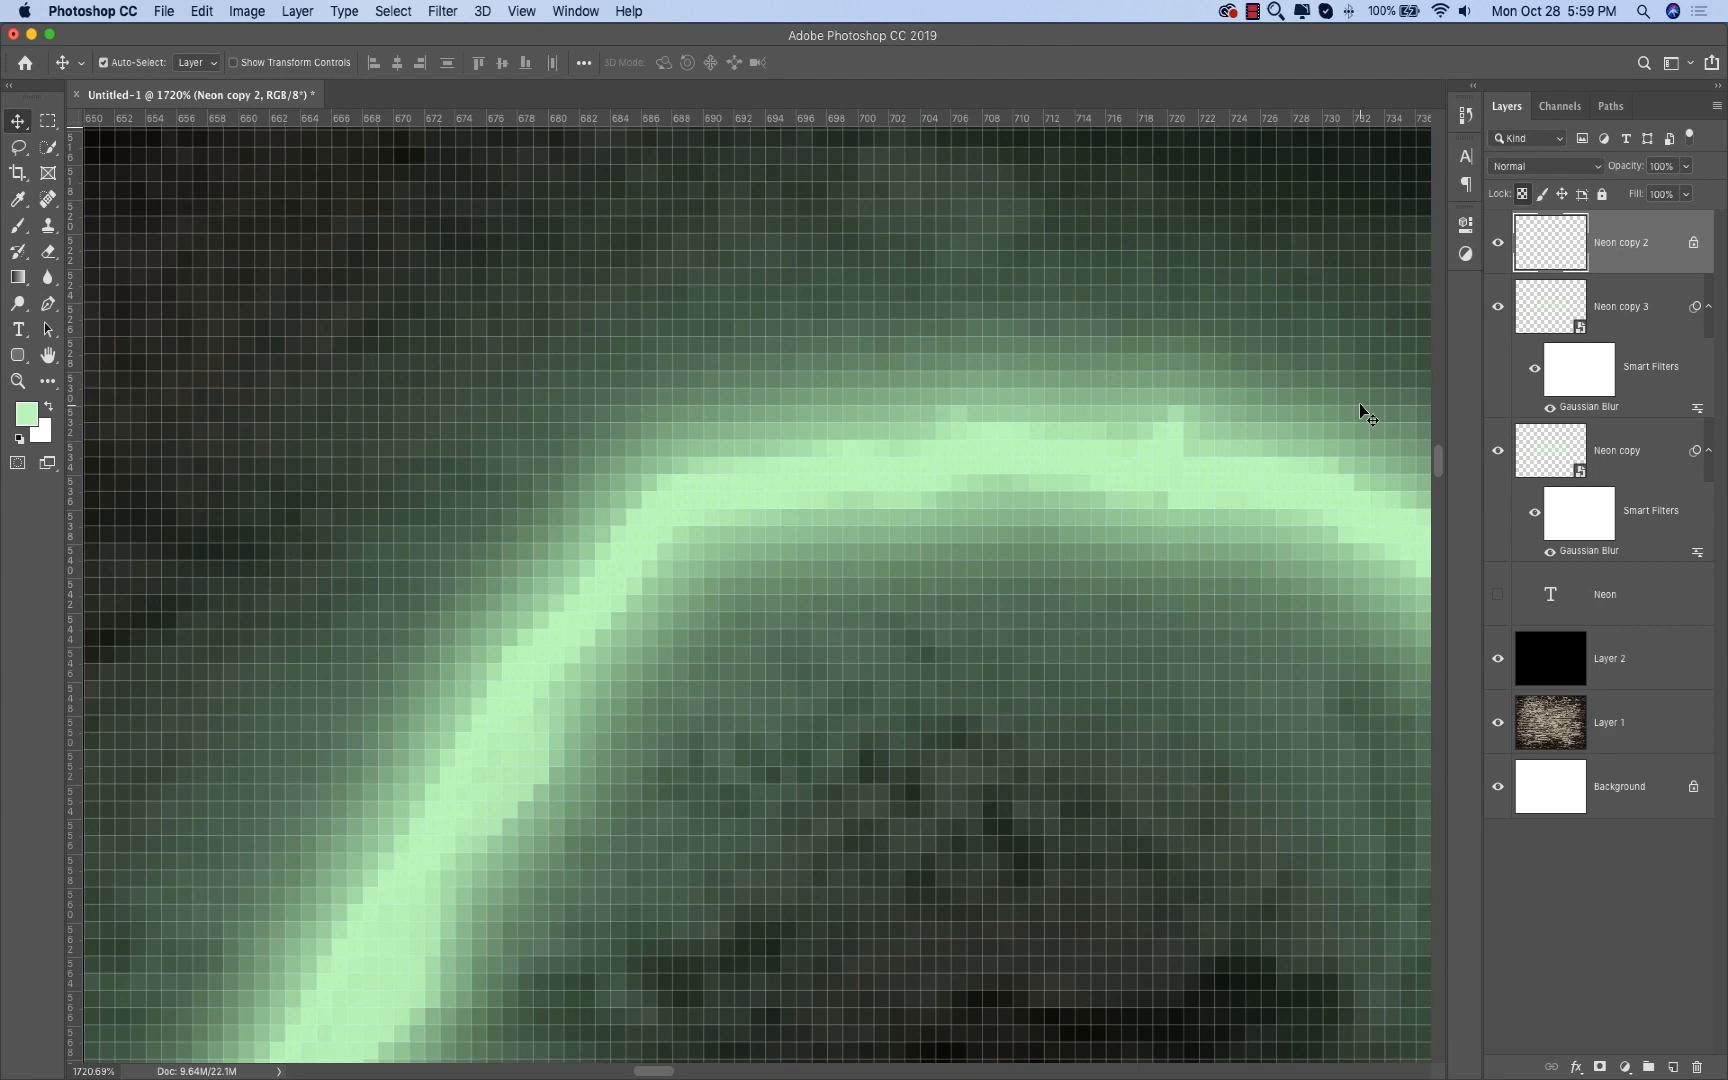
Step: Load the Neon copy 2 outline as a selection and try contracting it by 3 pixels
{"action": "left_click", "coordinate": [1546, 248], "text": "ctrl"}
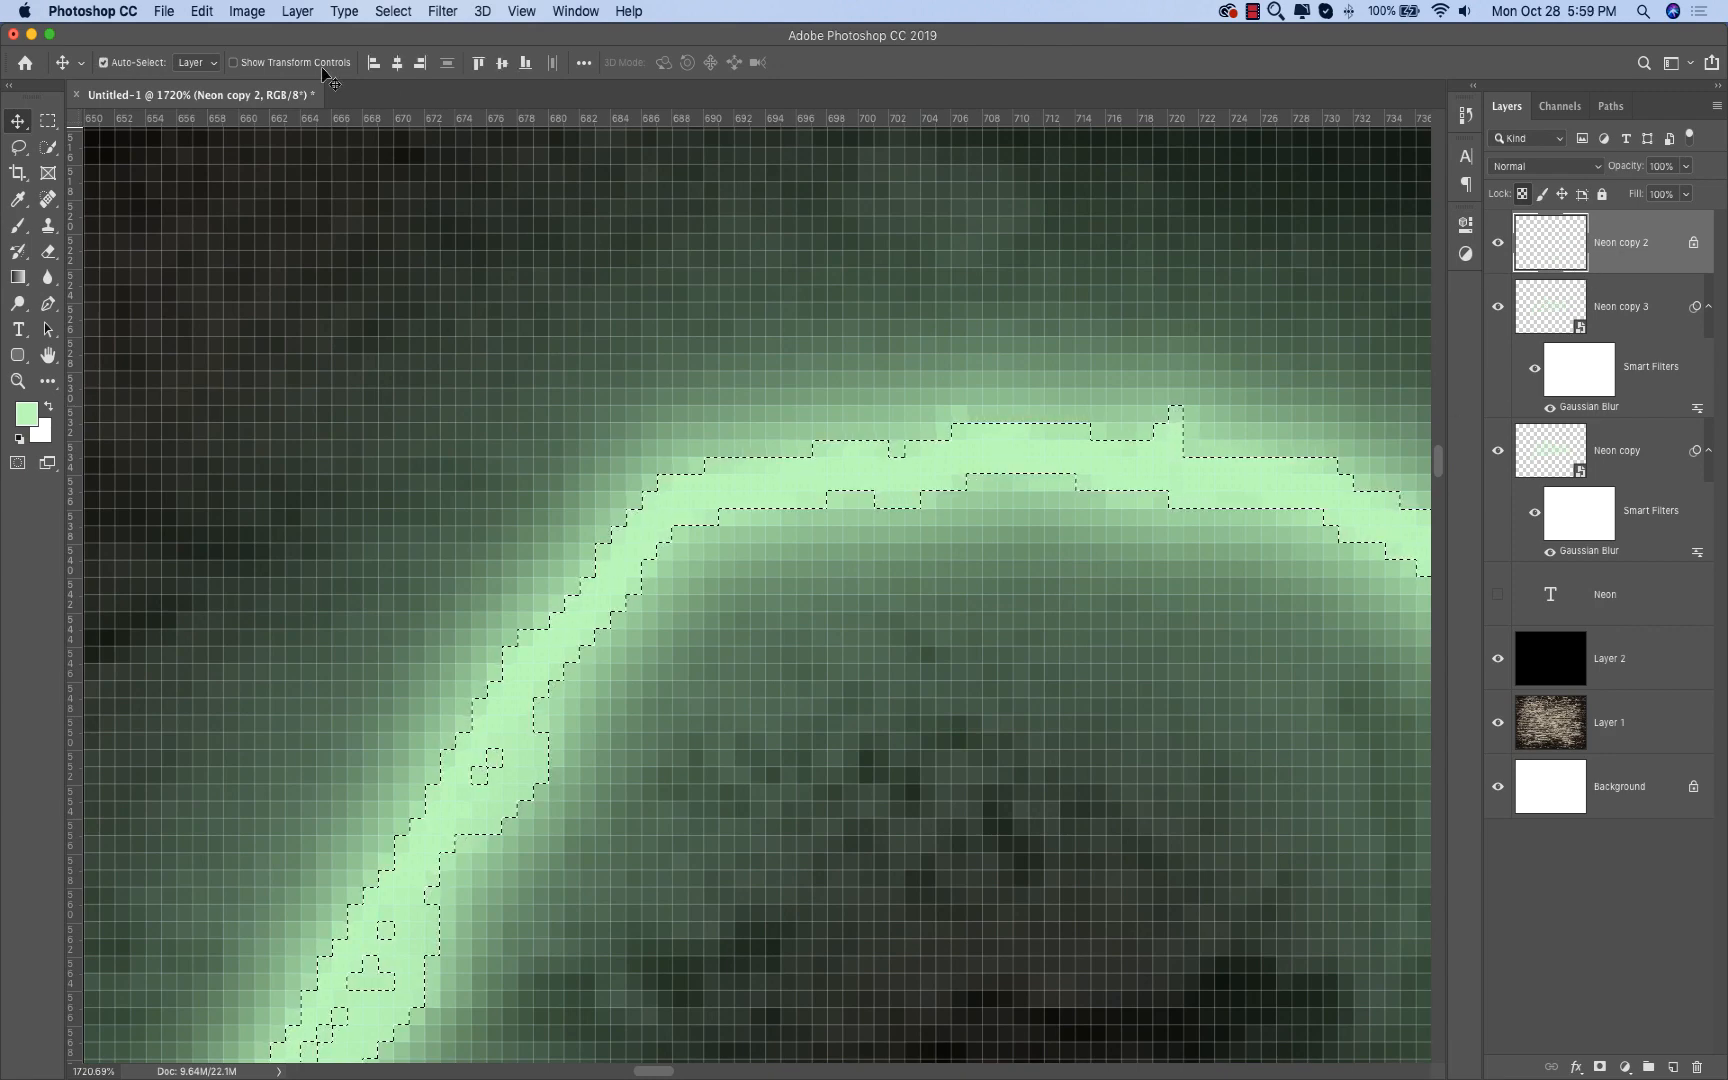
{"action": "left_click", "coordinate": [393, 11]}
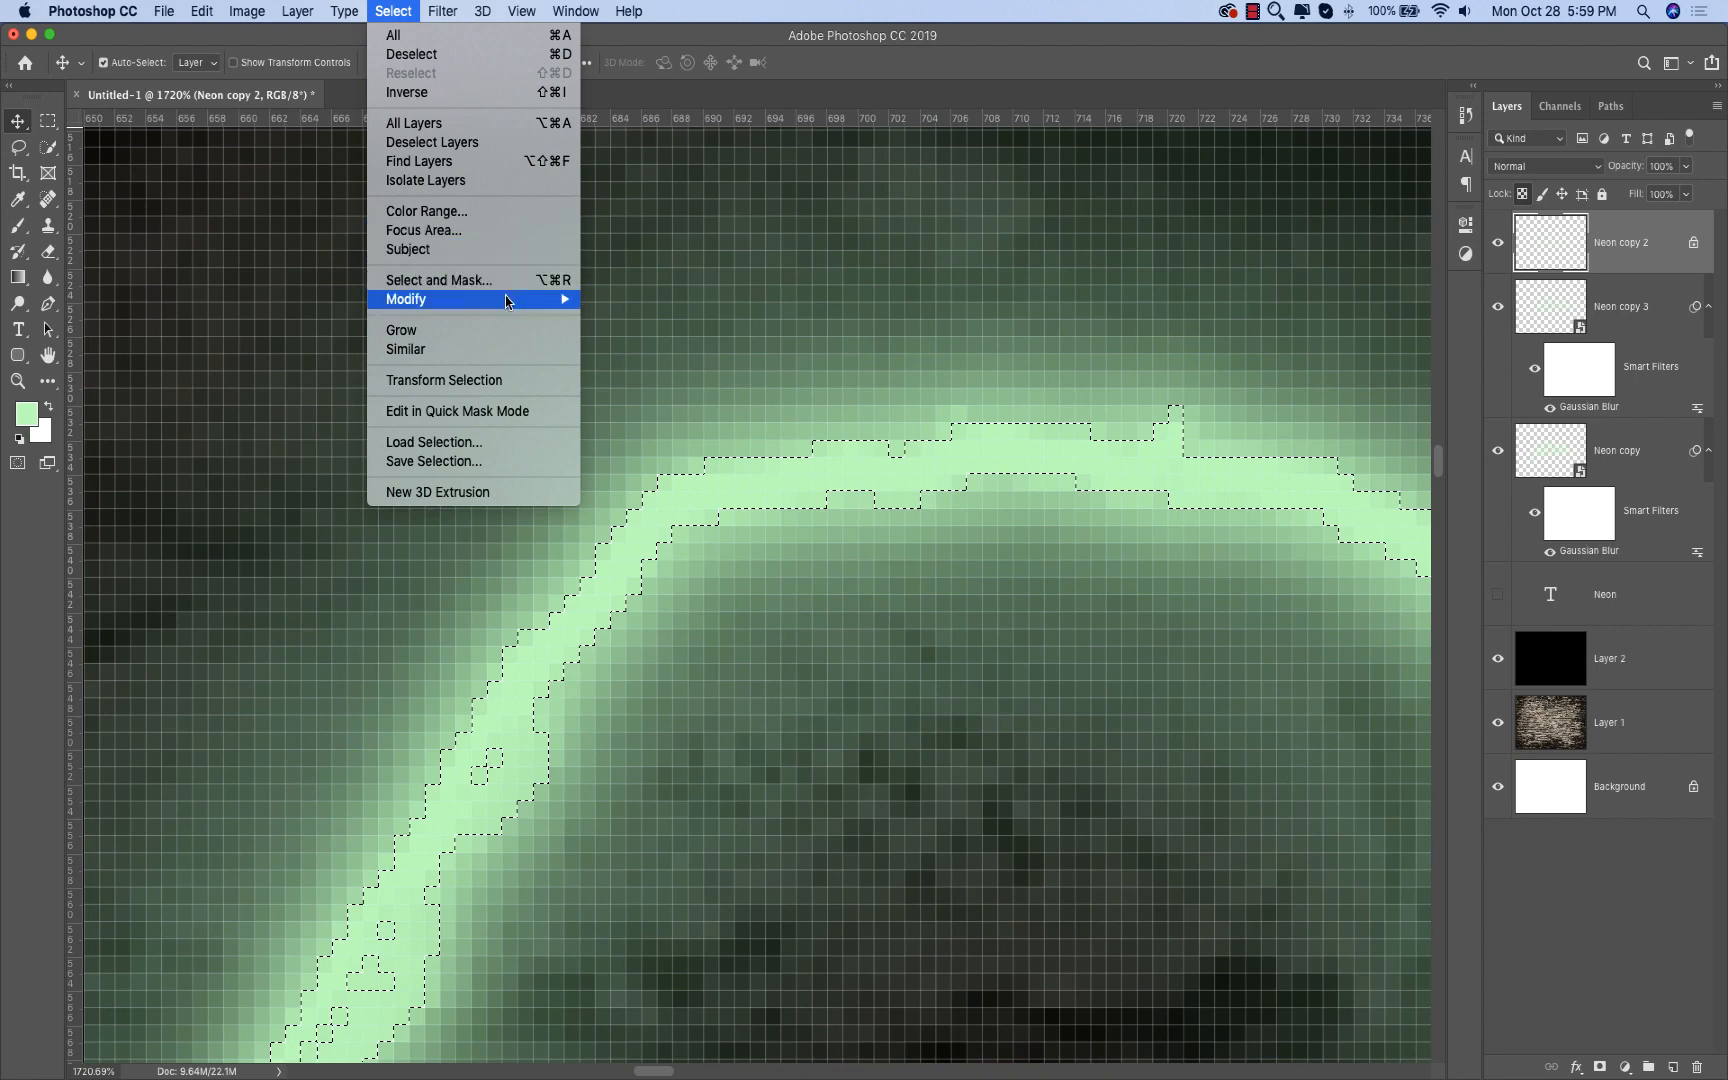
{"action": "mouse_move", "coordinate": [508, 300]}
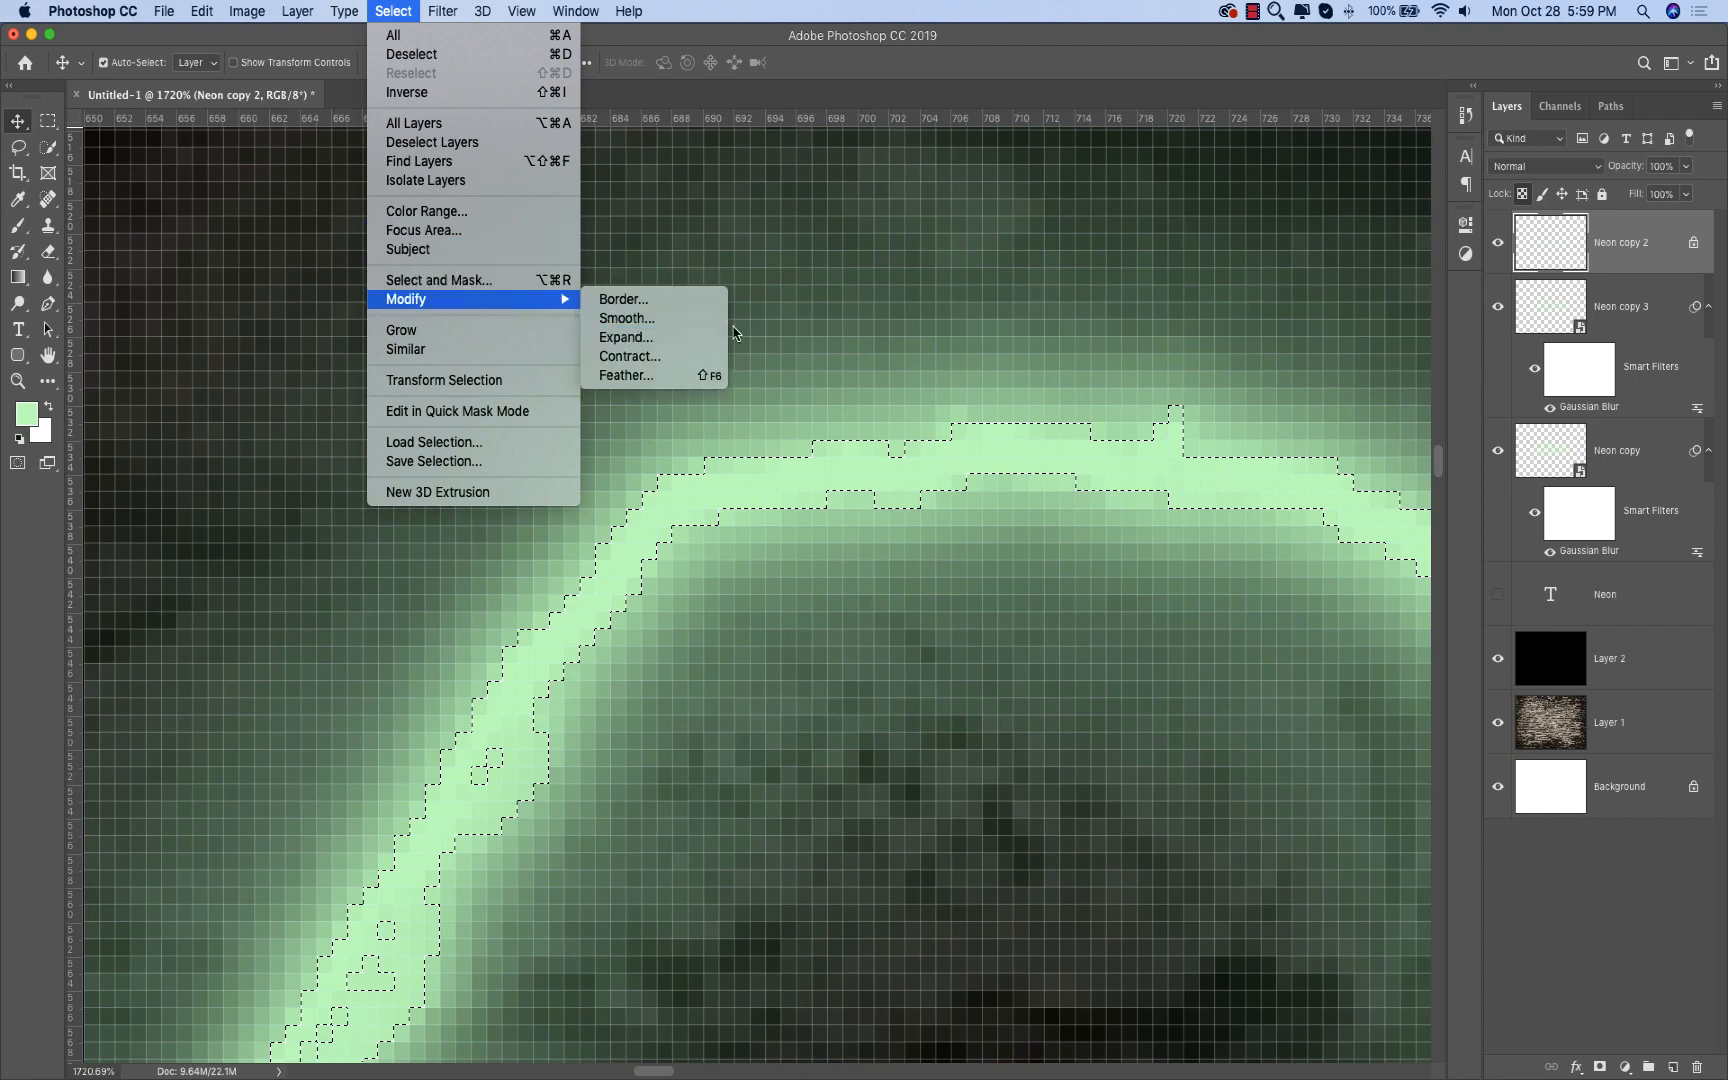
{"action": "left_click", "coordinate": [678, 360]}
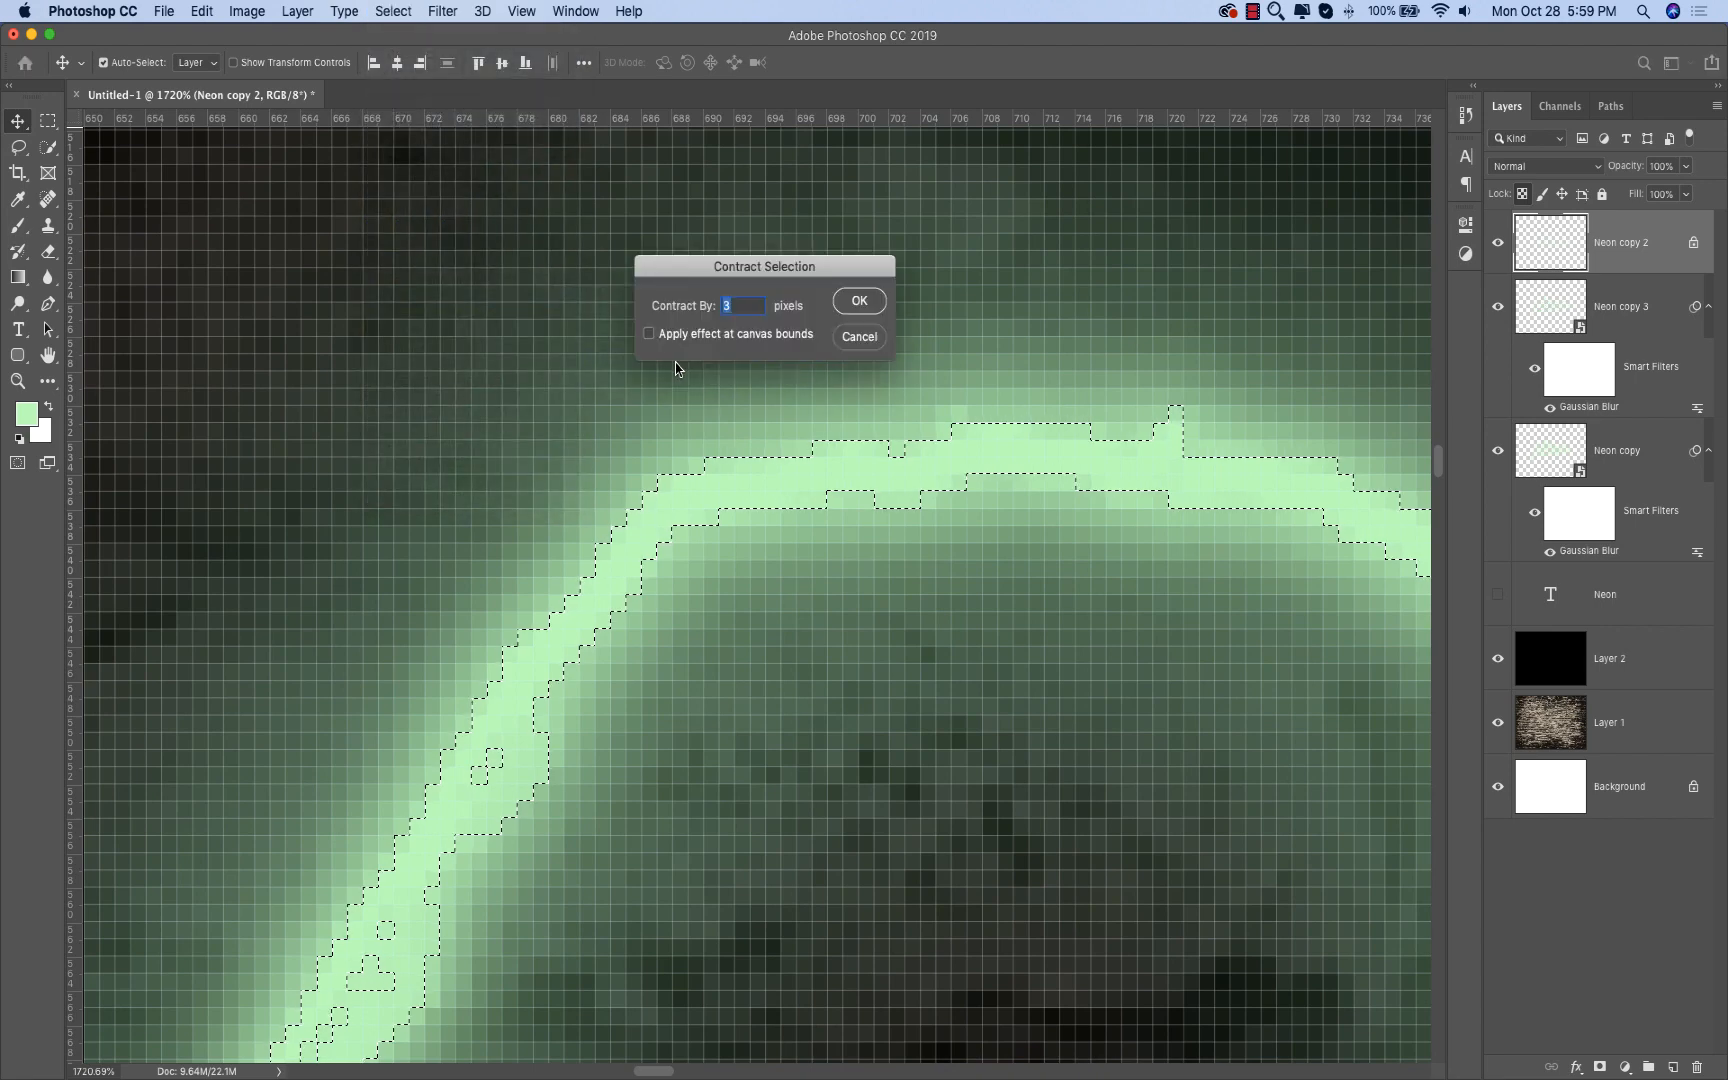
{"action": "left_click", "coordinate": [852, 302]}
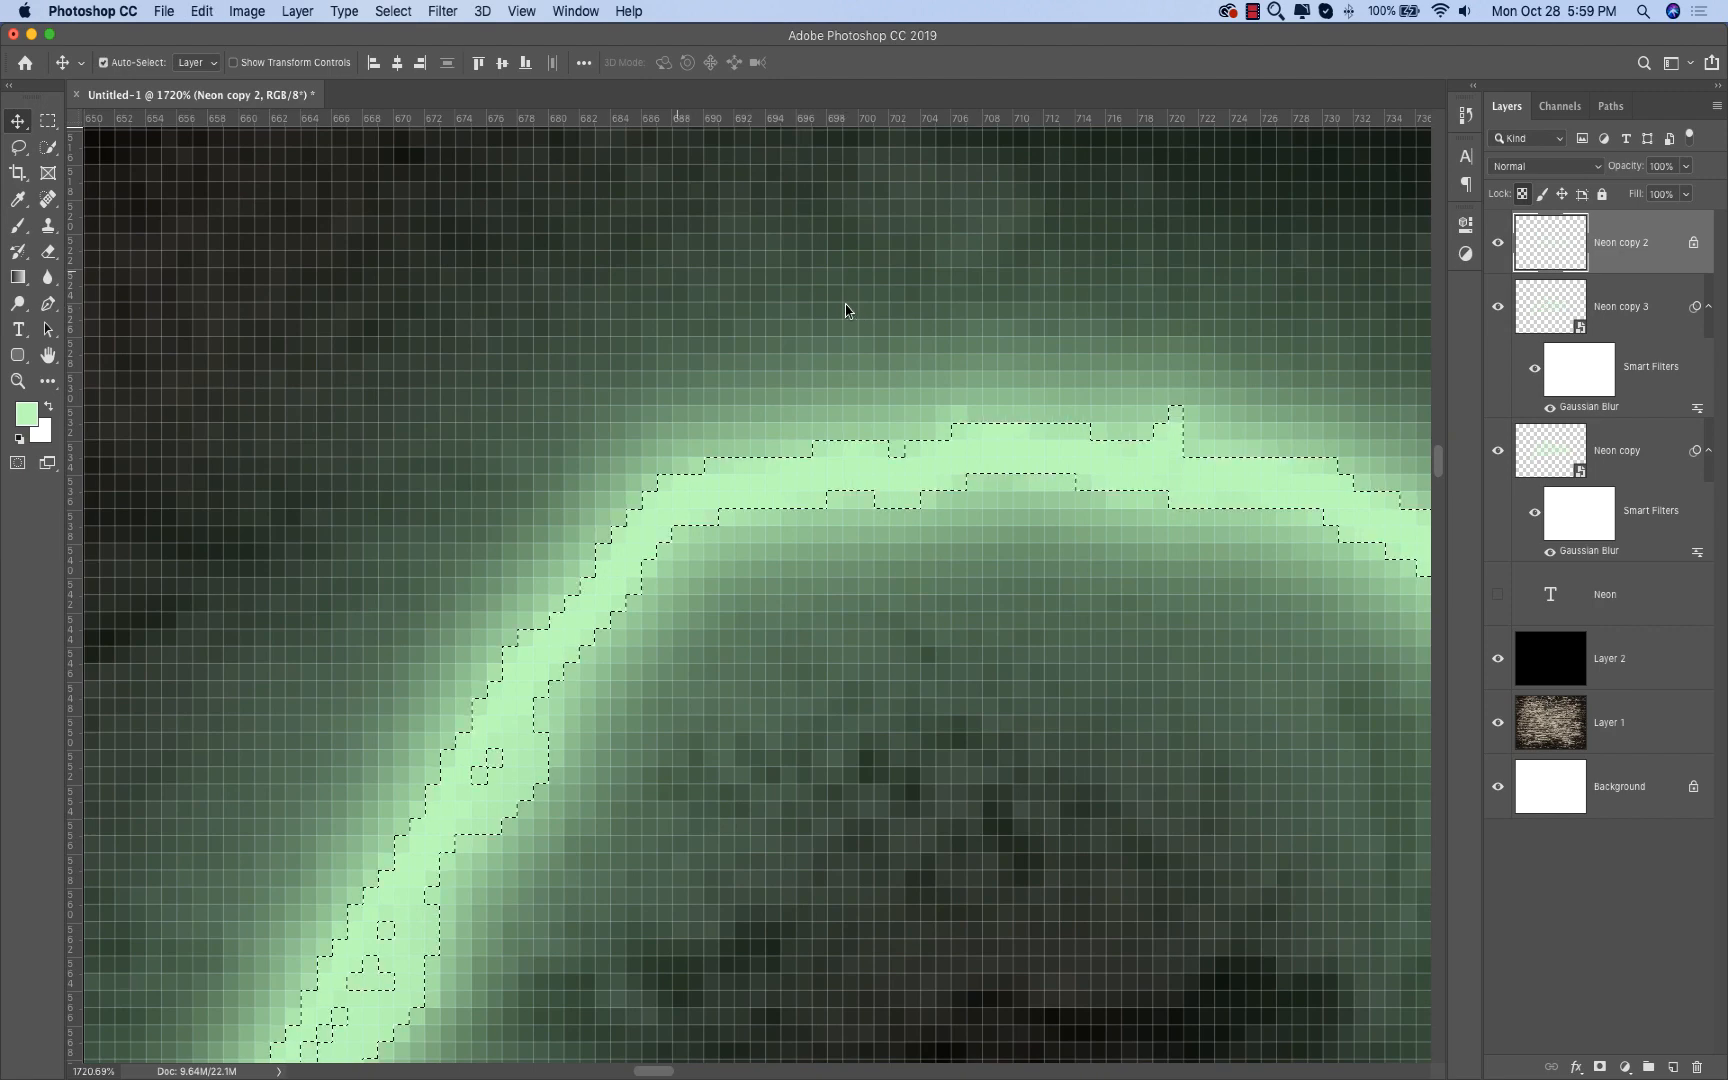
Step: Contract the Neon copy 2 outline selection by 1 pixel
{"action": "left_click", "coordinate": [393, 11]}
{"action": "mouse_move", "coordinate": [520, 299]}
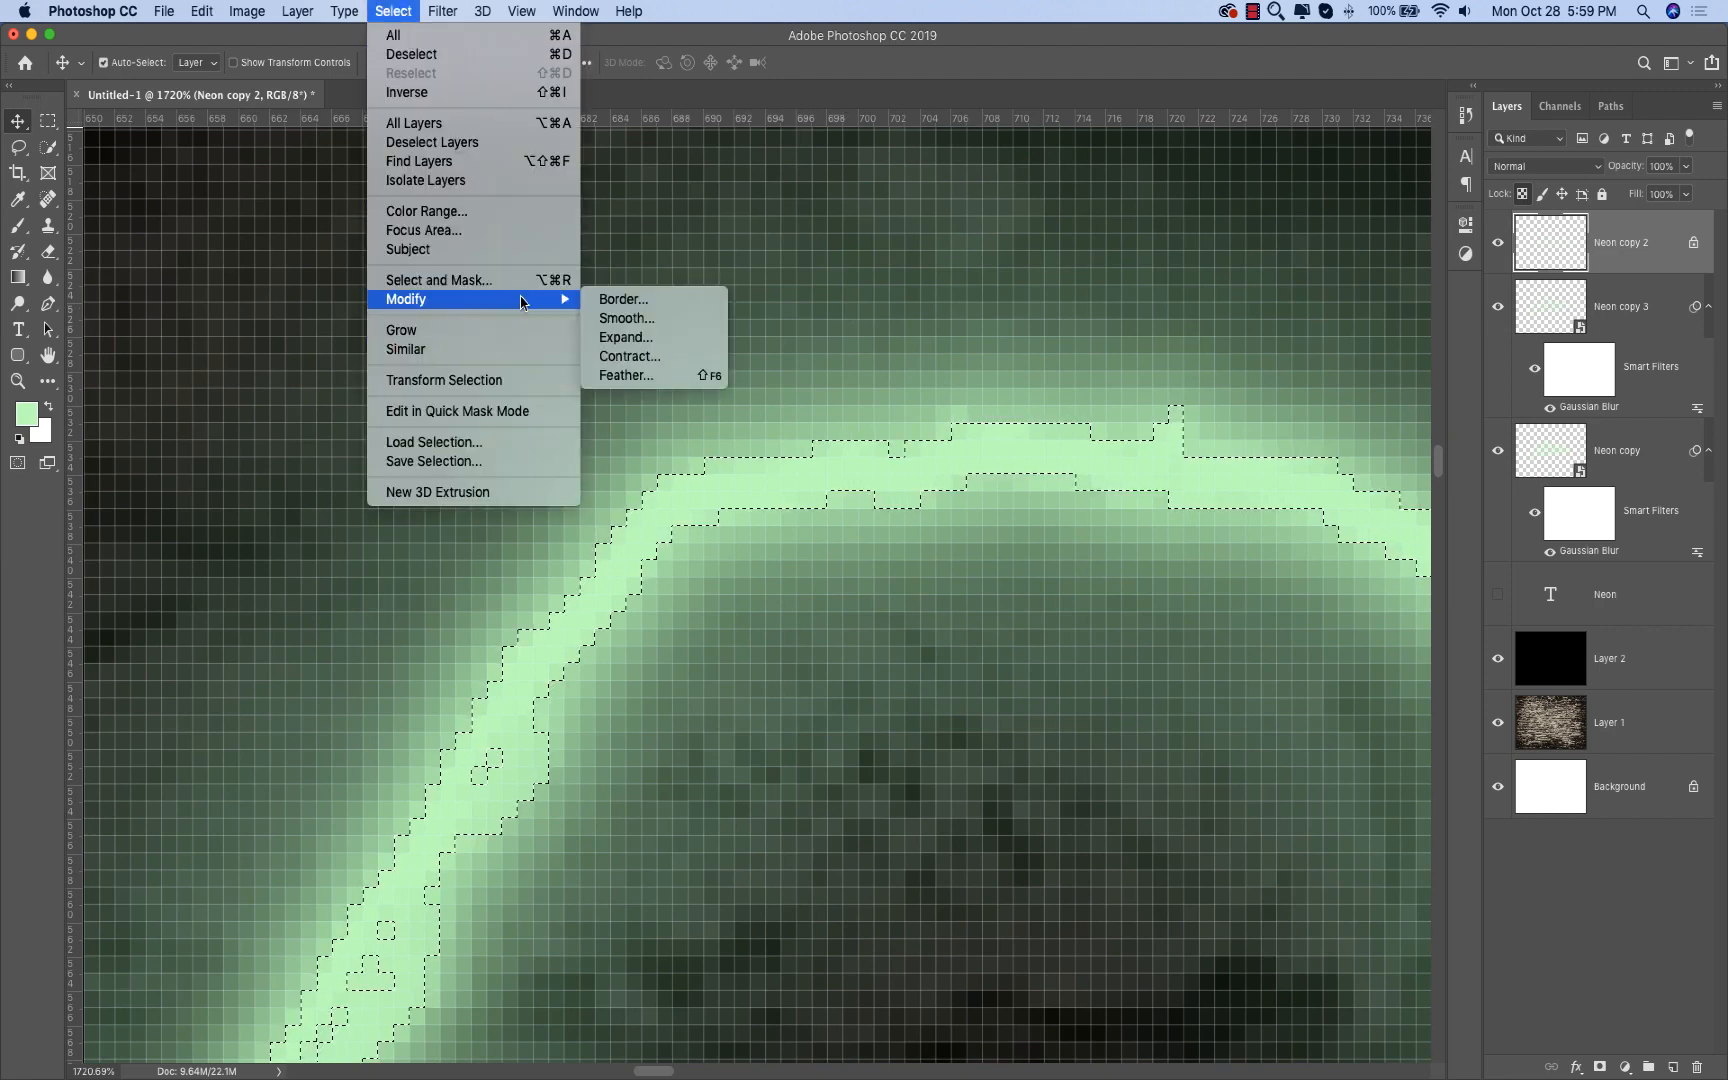
{"action": "left_click", "coordinate": [690, 360]}
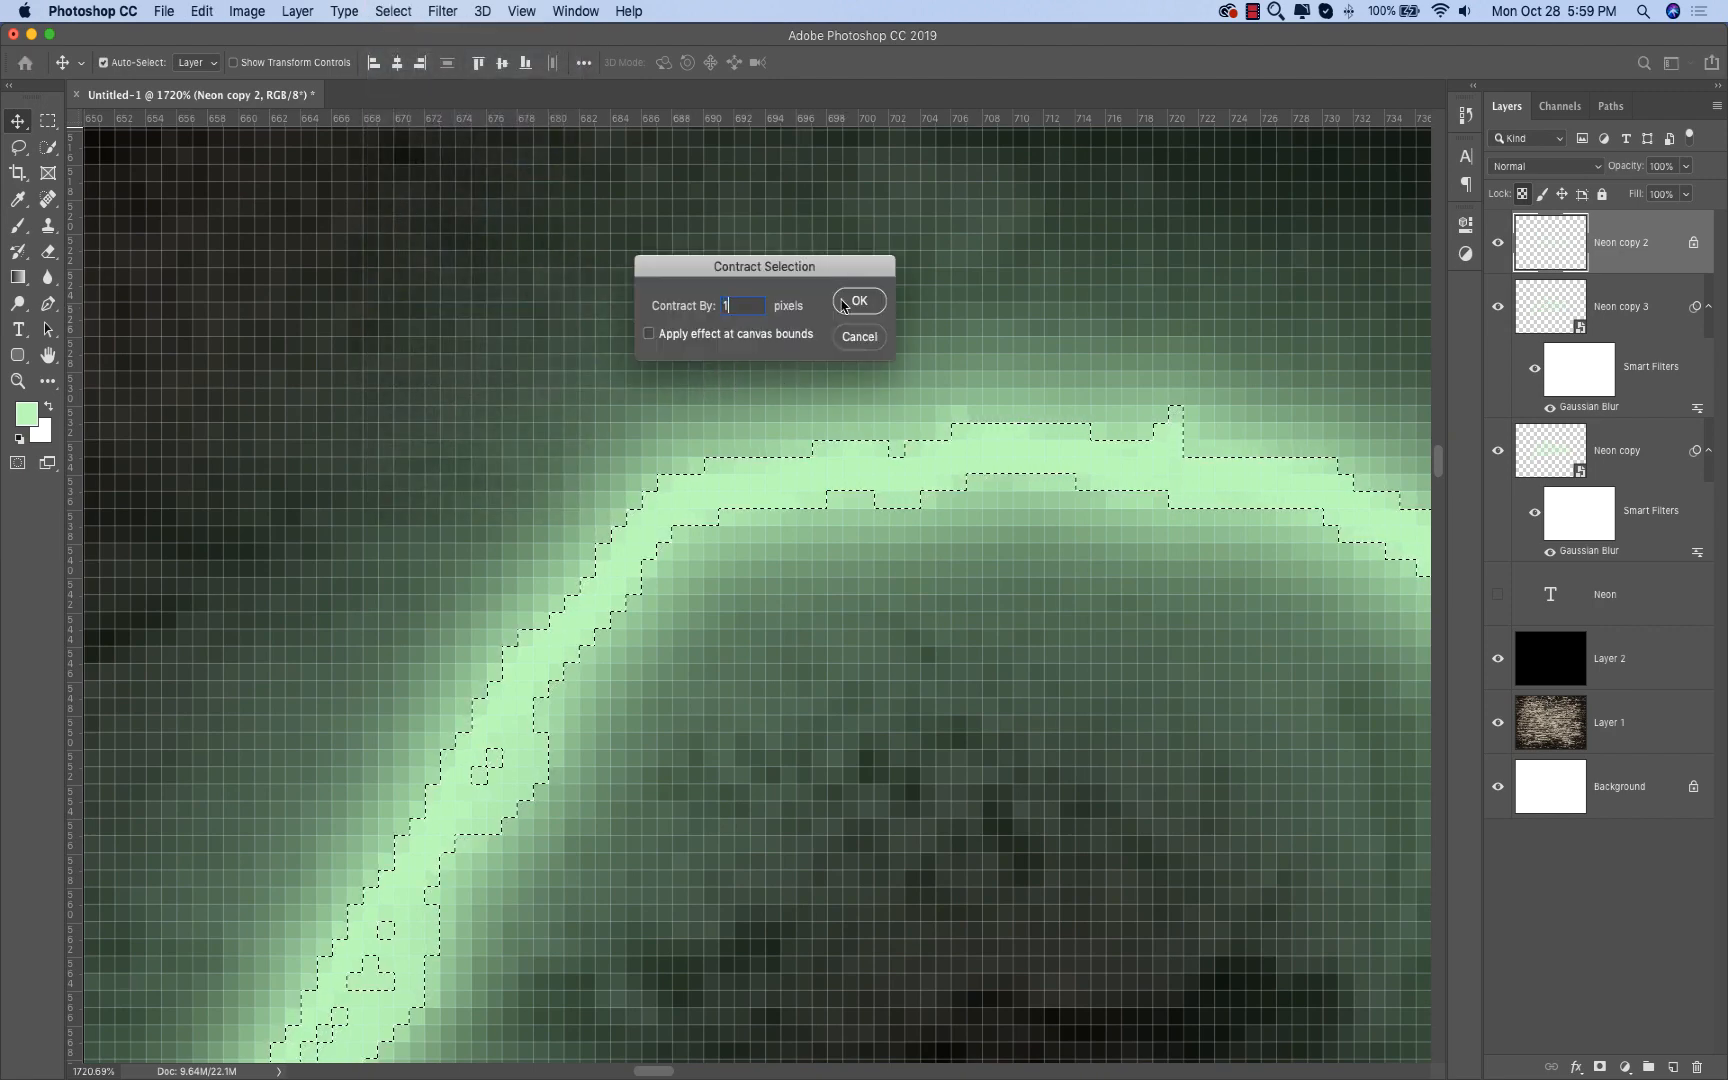
{"action": "left_click", "coordinate": [855, 301]}
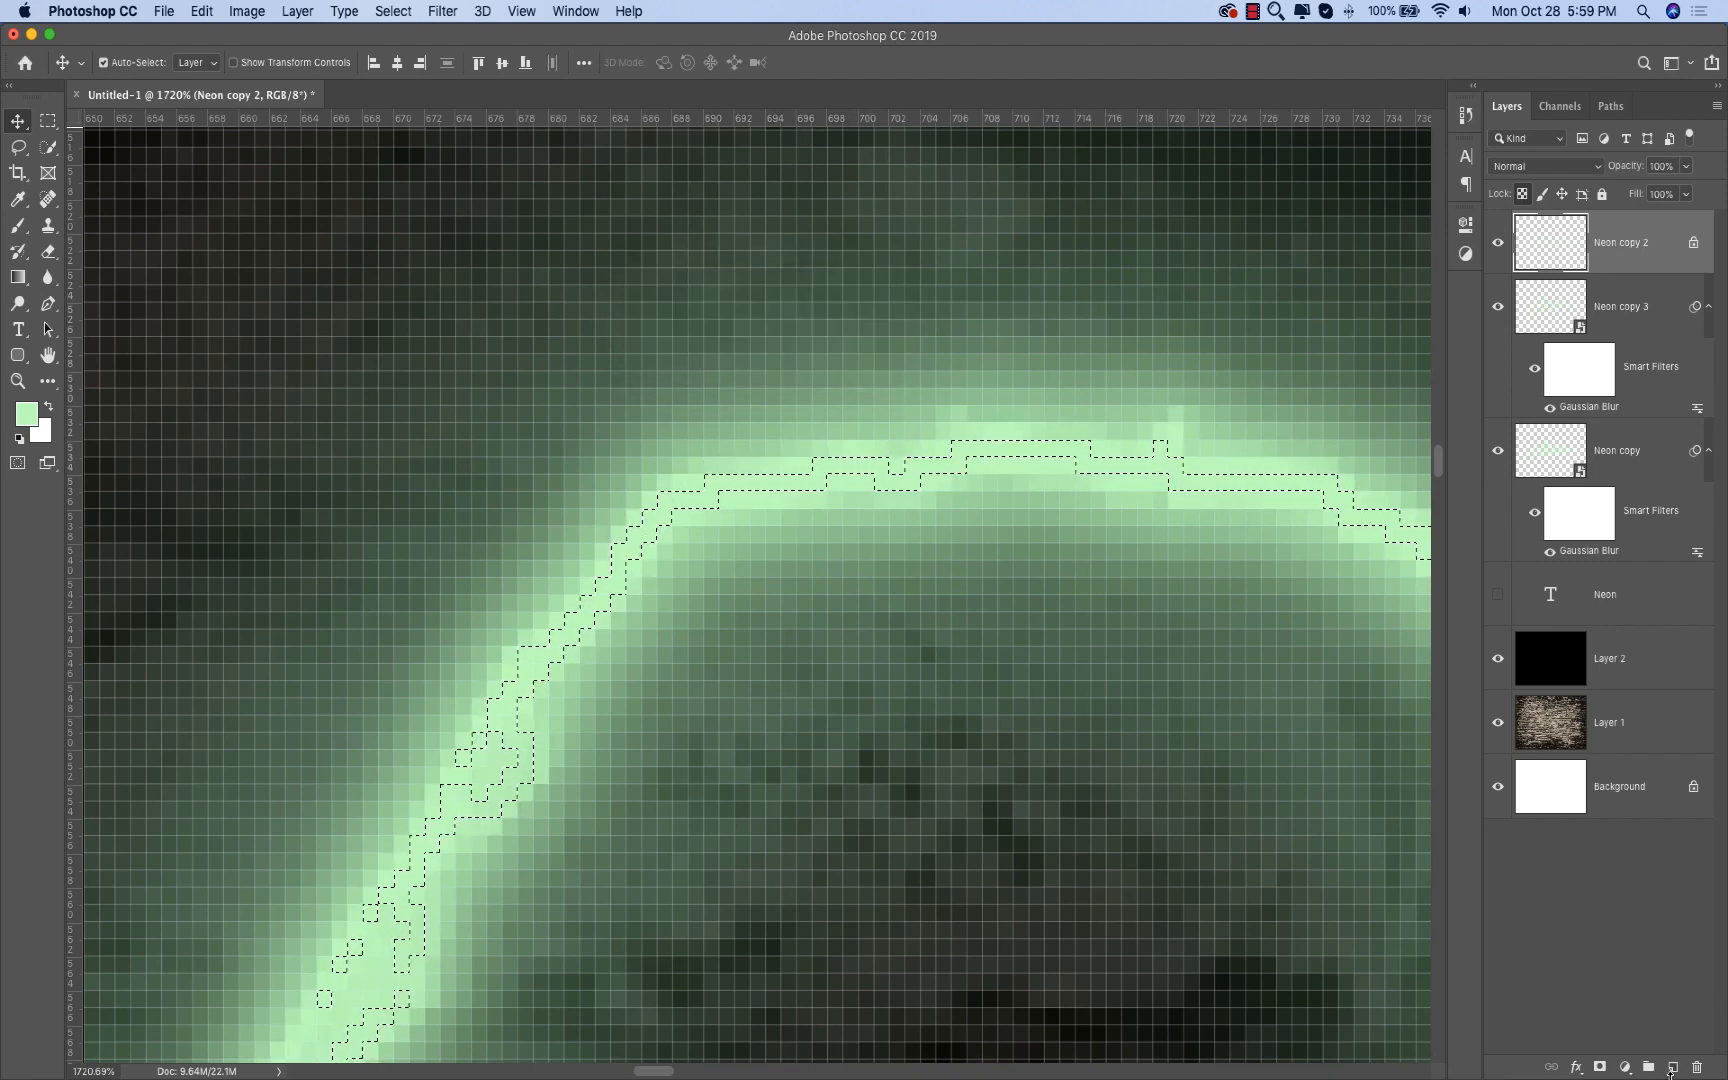
Step: Fill the contracted outline selection with white (#ffffff) on a new layer above Neon copy 2, and deselect it
{"action": "key", "text": "super+shift+alt+n"}
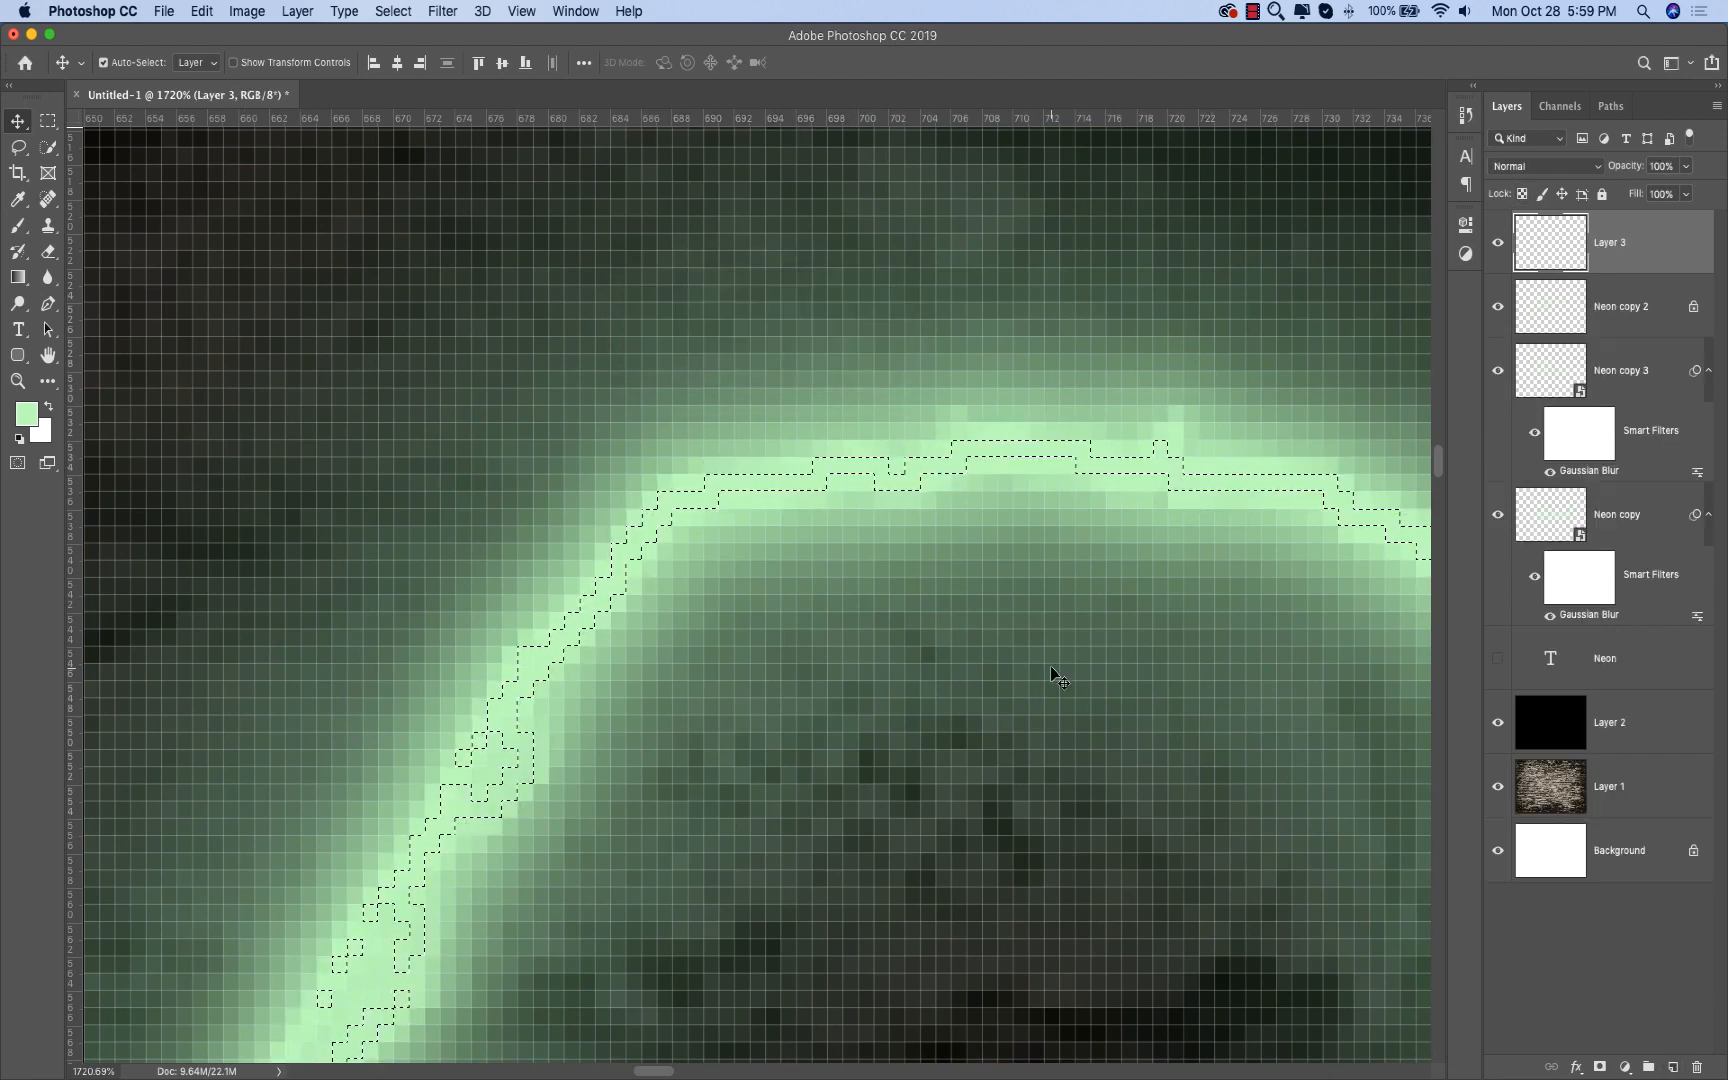
{"action": "left_click", "coordinate": [28, 412]}
{"action": "left_click", "coordinate": [576, 385]}
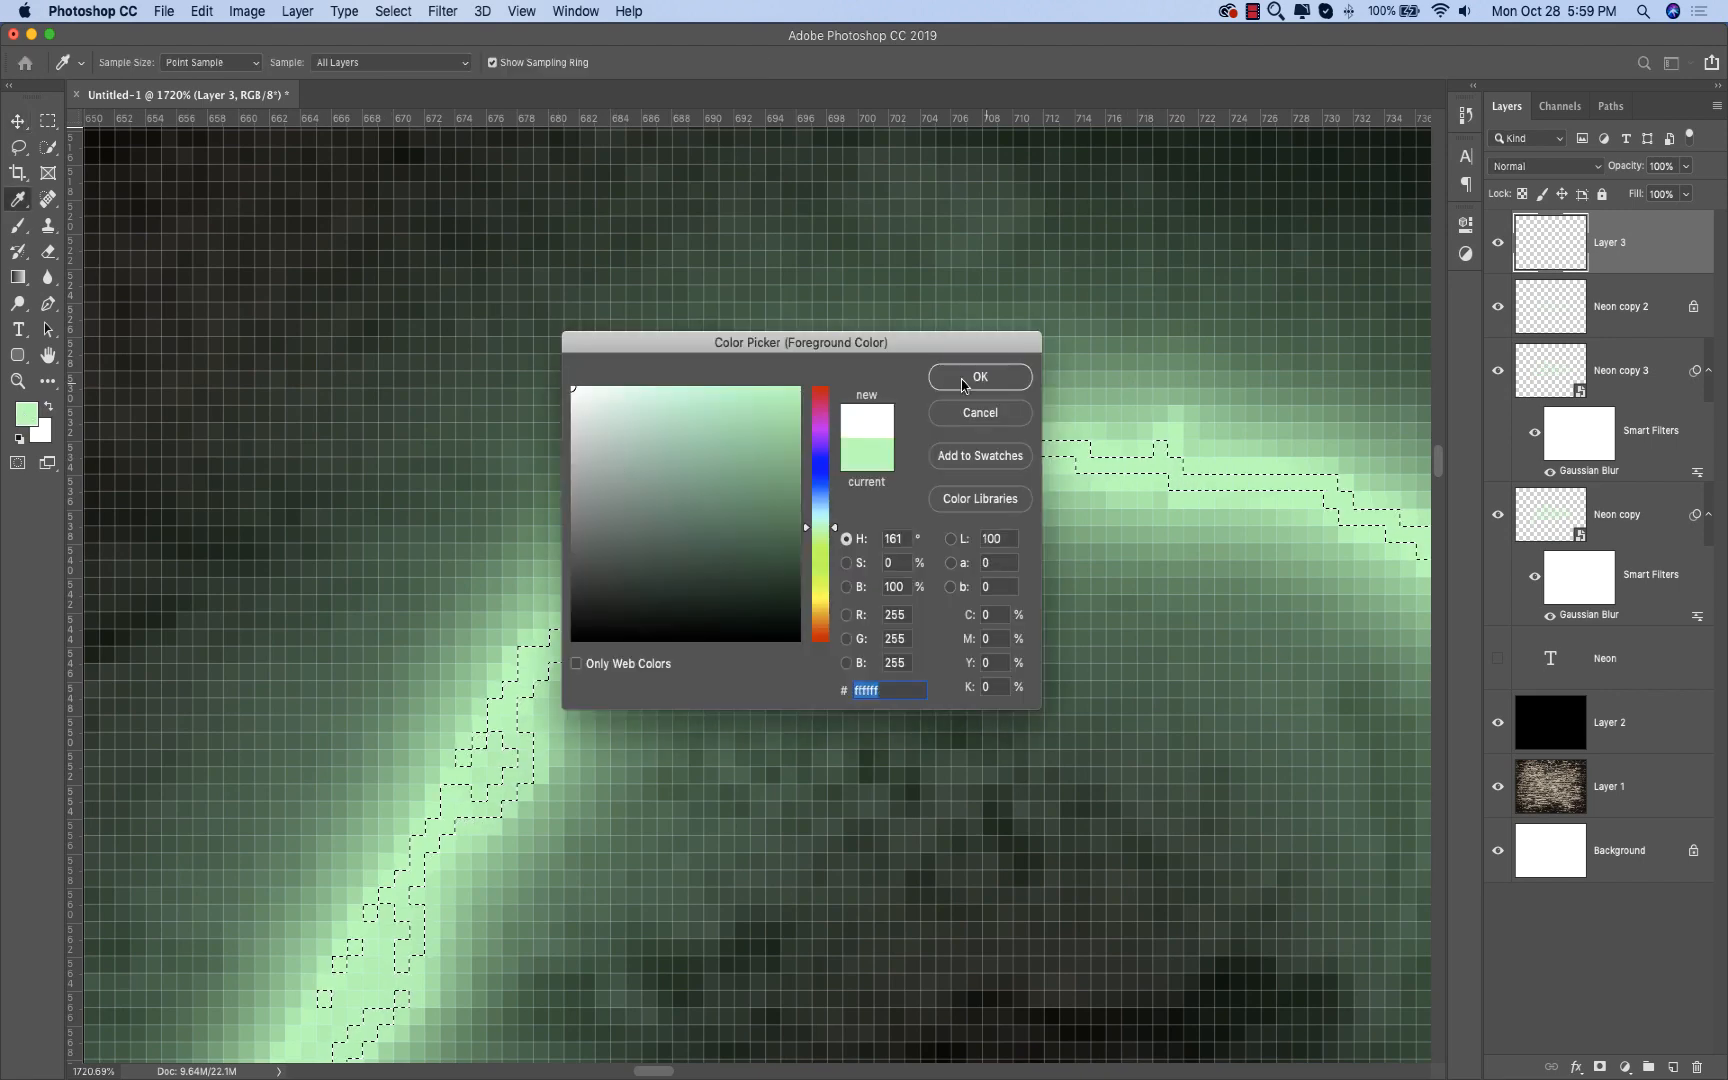
{"action": "left_click", "coordinate": [963, 378]}
{"action": "key", "text": "v"}
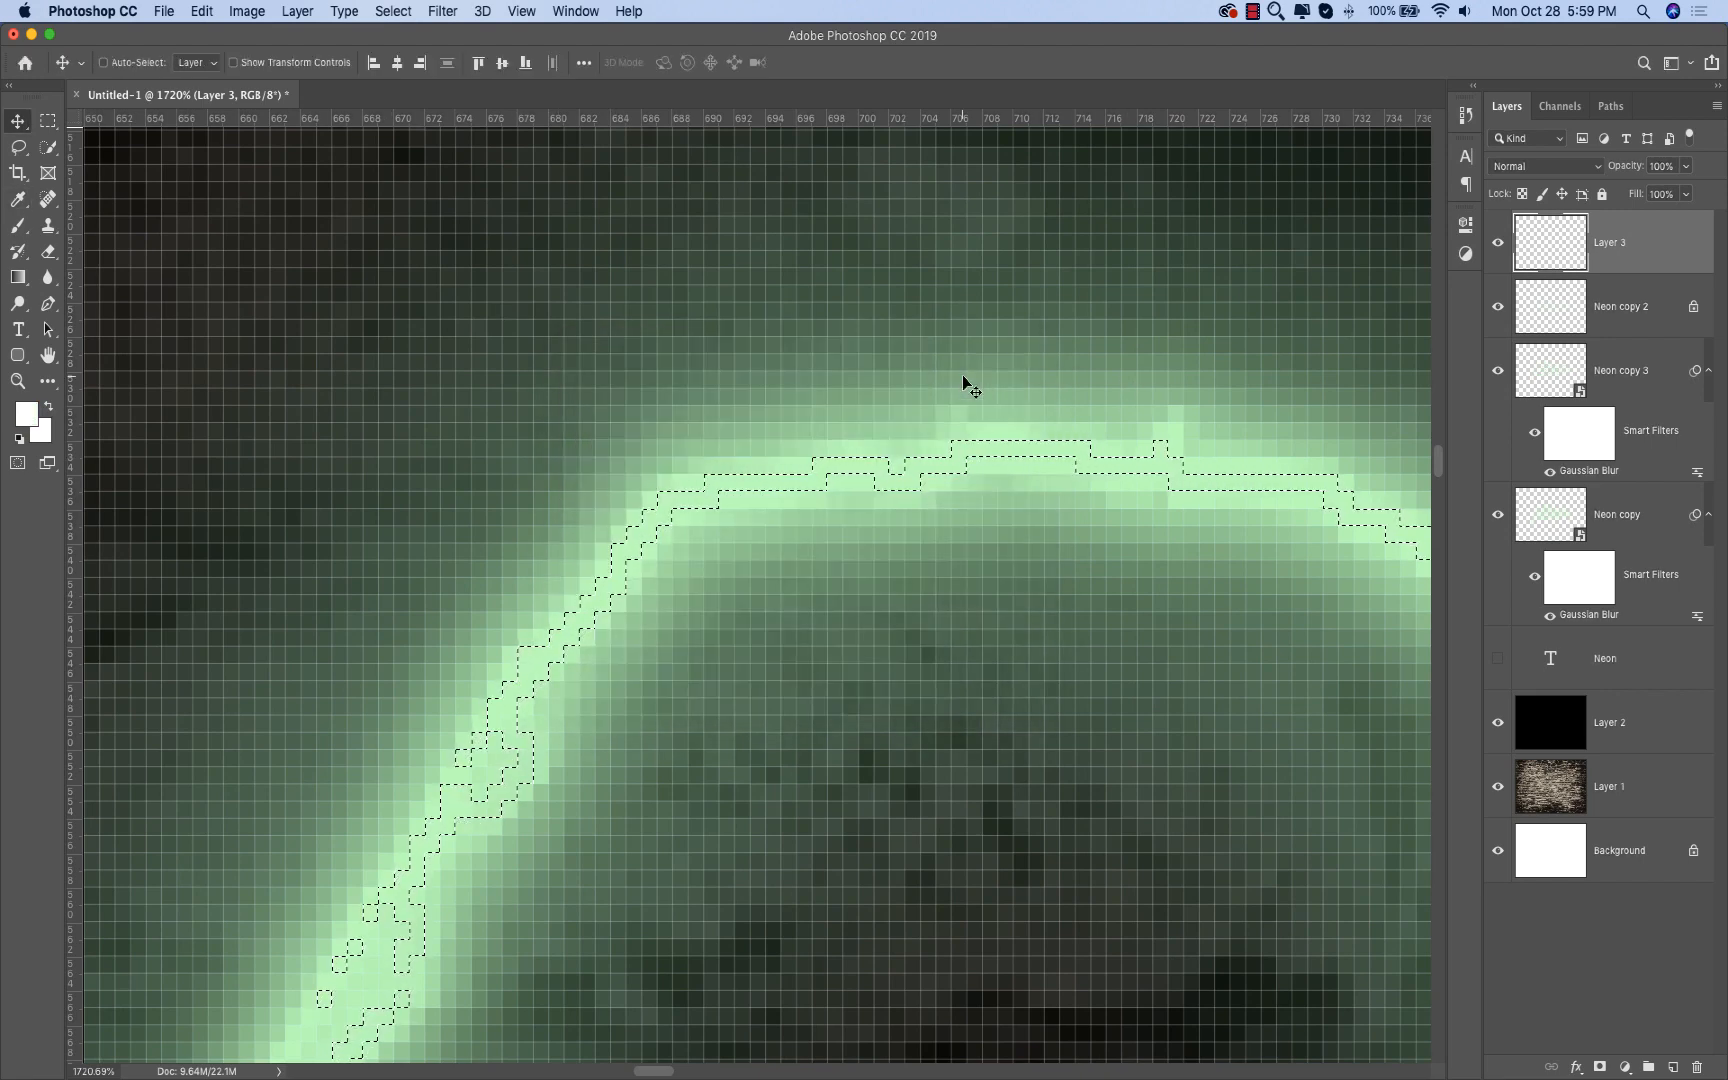
{"action": "key", "text": "alt+BackSpace"}
{"action": "key", "text": "super+d"}
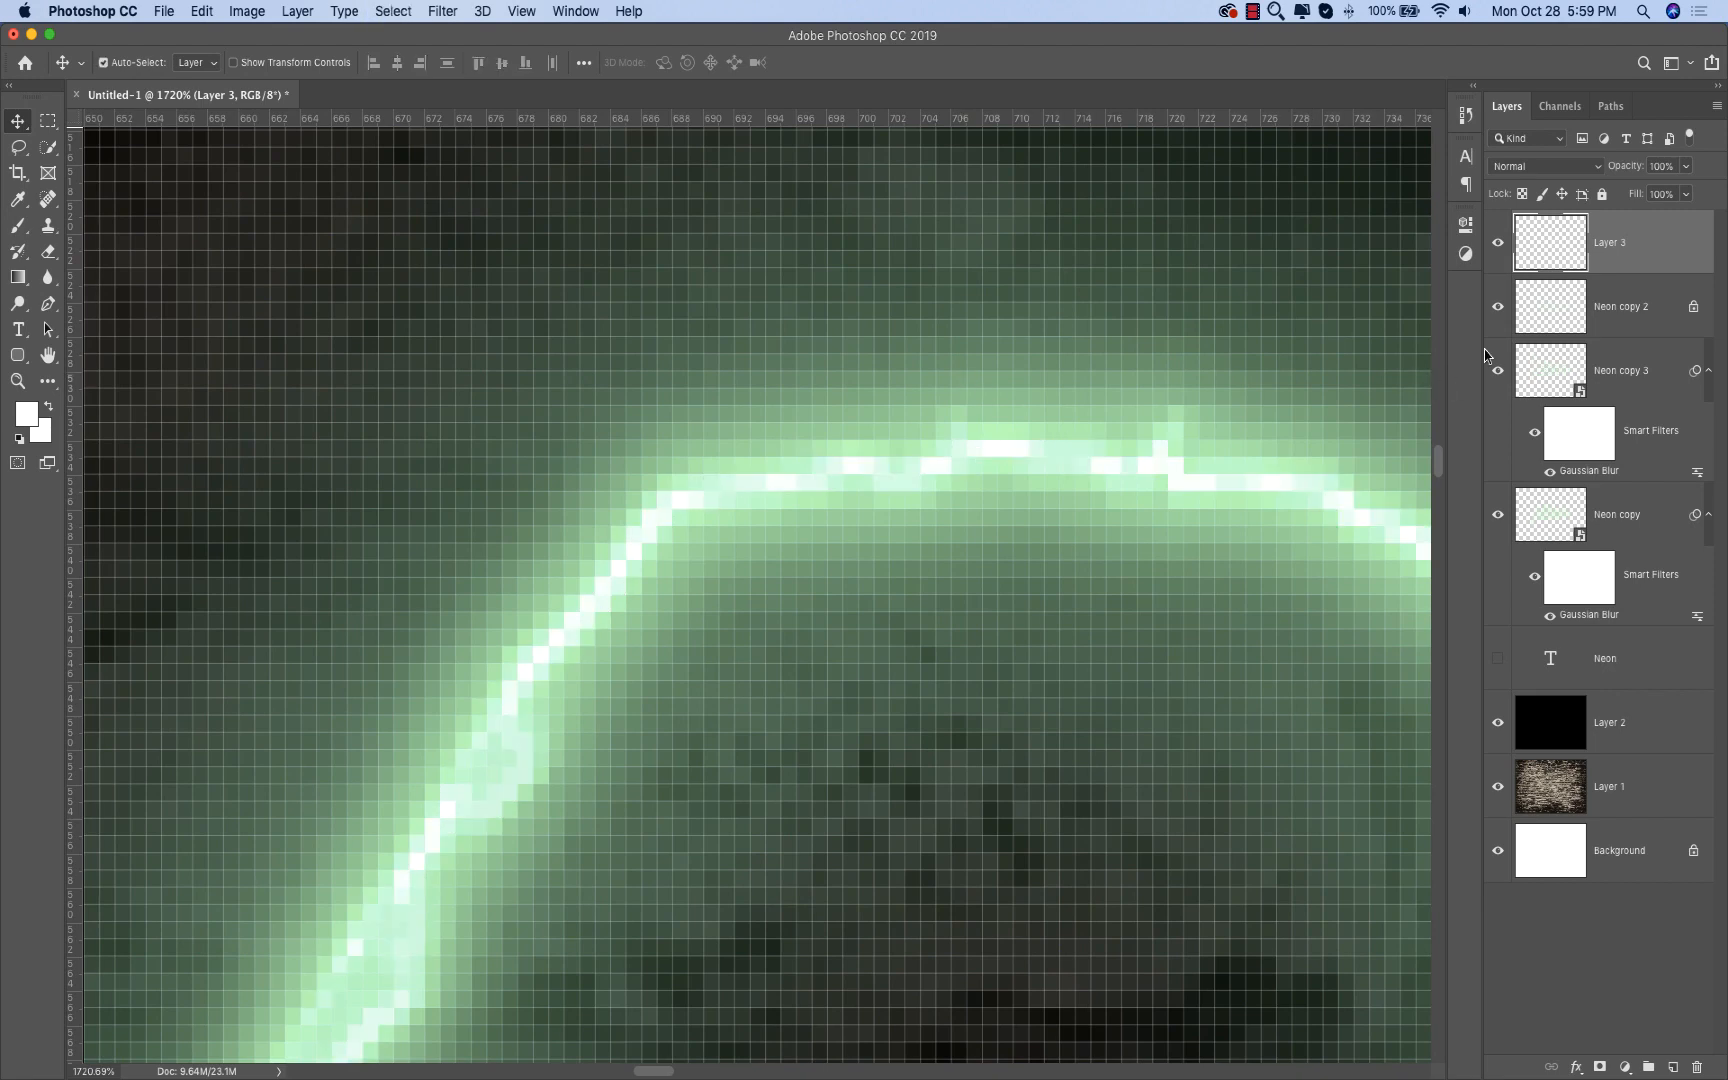
Step: Apply a Gaussian Blur with a 0.9-pixel radius to the white outline on Layer 3
{"action": "left_click", "coordinate": [462, 16]}
{"action": "mouse_move", "coordinate": [575, 255]}
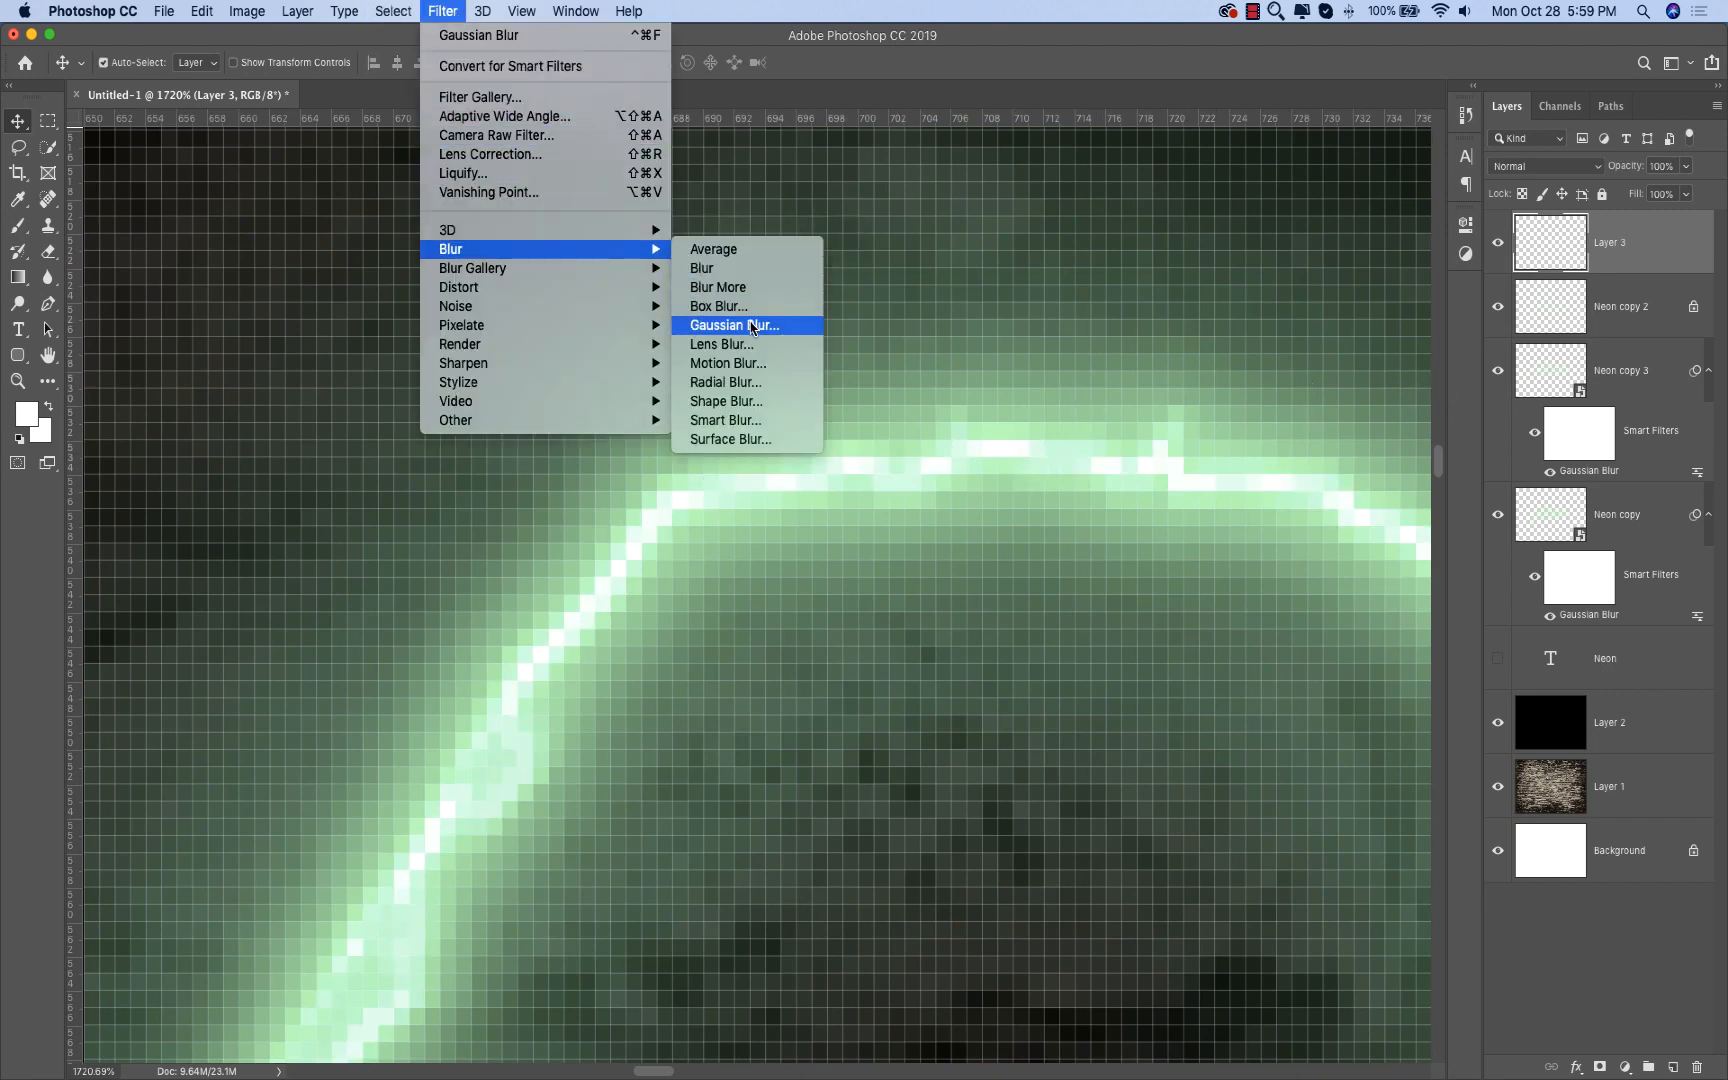
{"action": "left_click", "coordinate": [752, 325]}
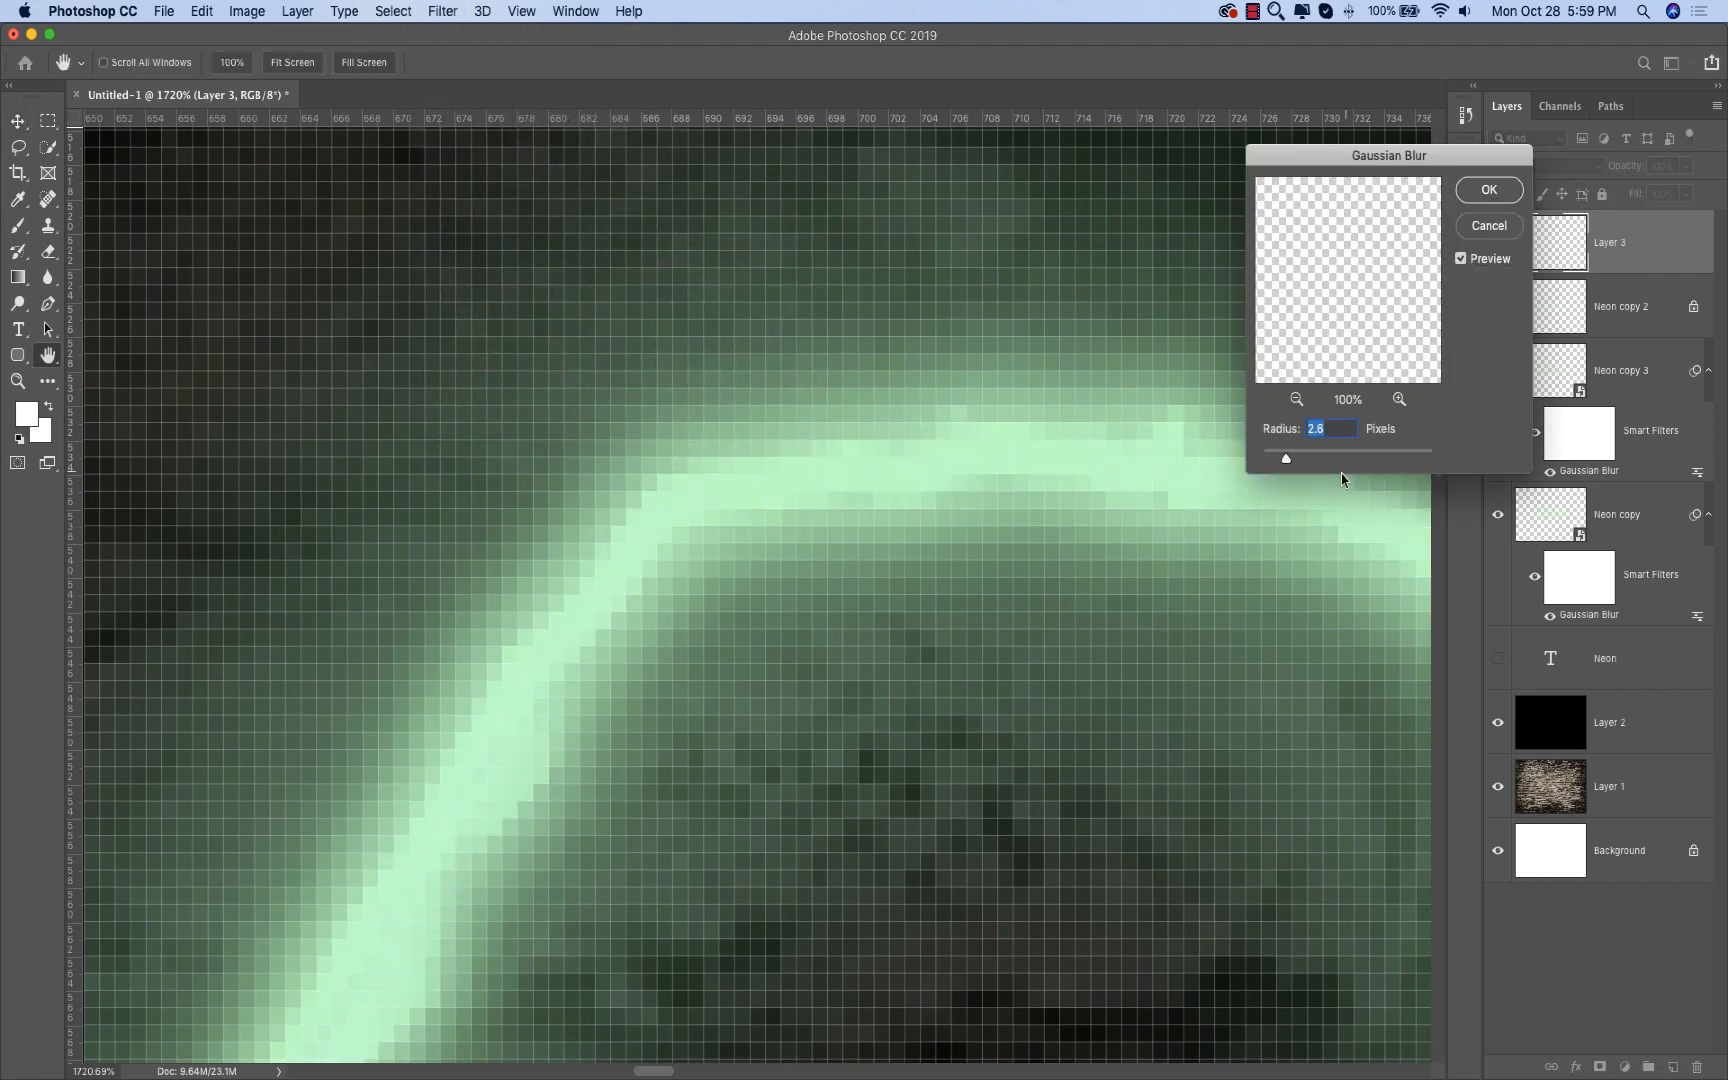
{"action": "left_click_drag", "start_coordinate": [1283, 465], "coordinate": [1270, 463]}
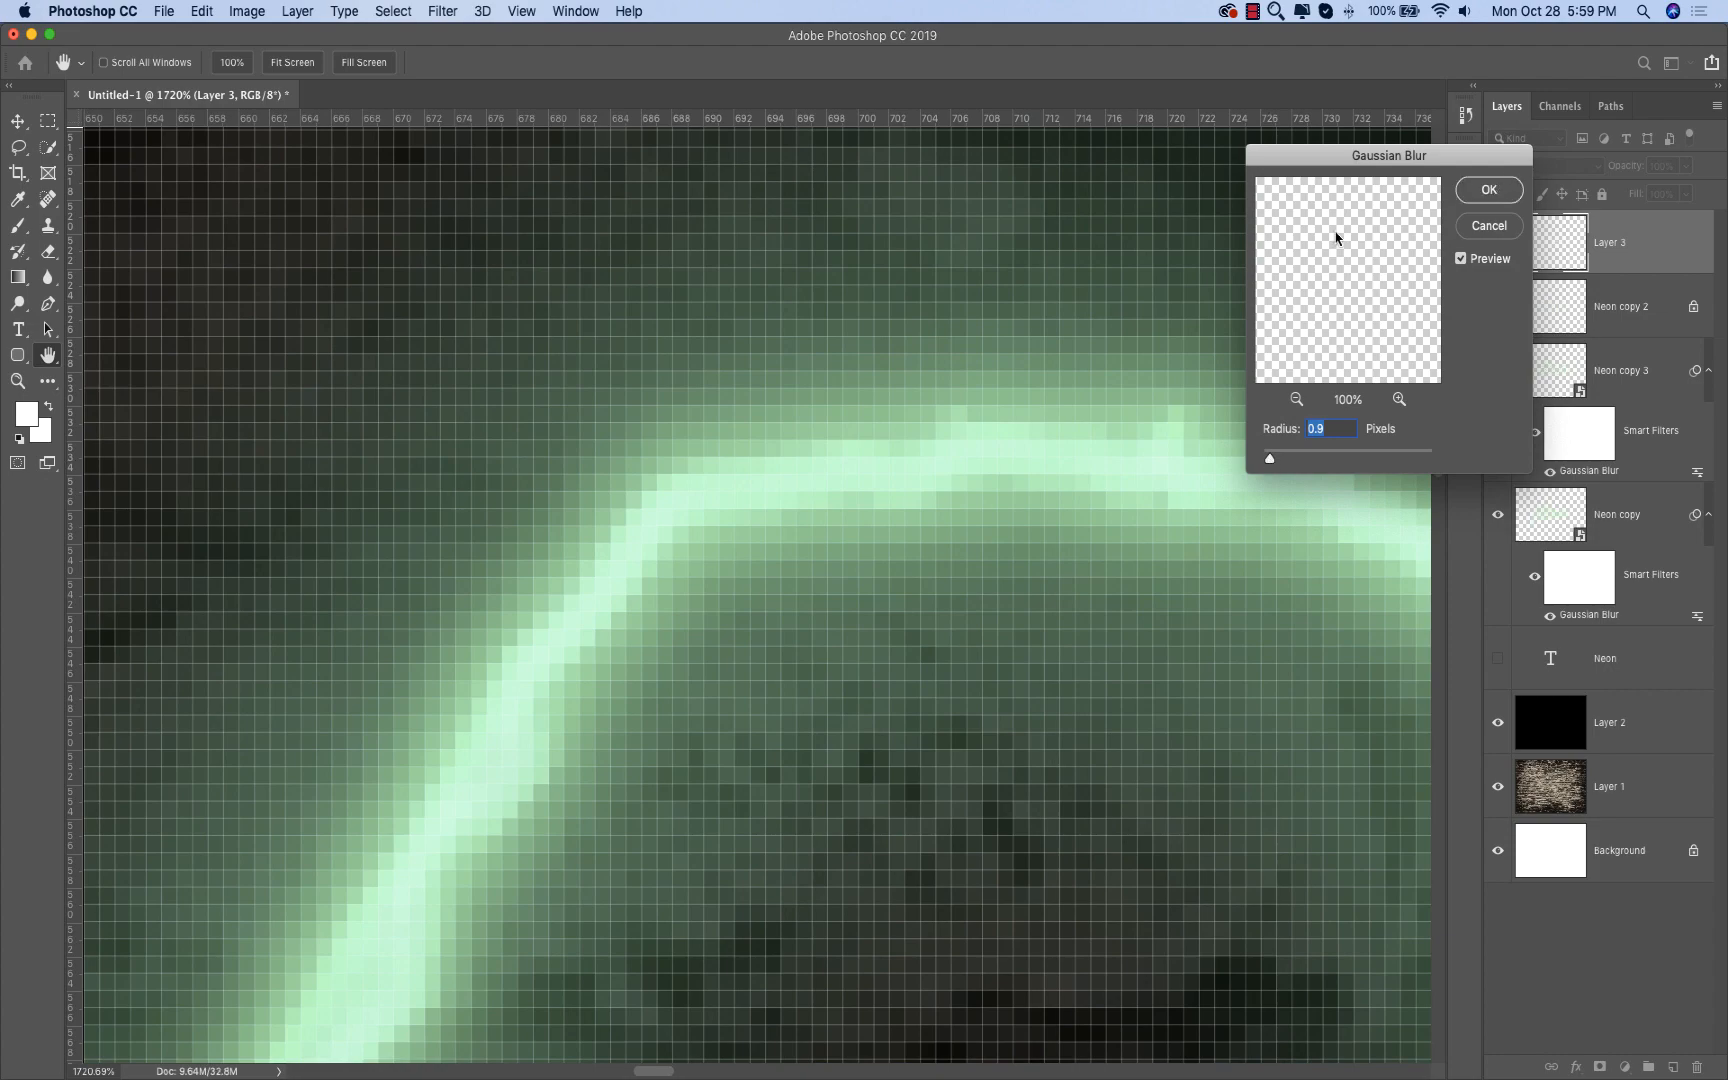
{"action": "key", "text": "Return"}
Step: Load the Neon text layer's shape as a selection and add a new layer directly above Layer 2
{"action": "key", "text": "super+1"}
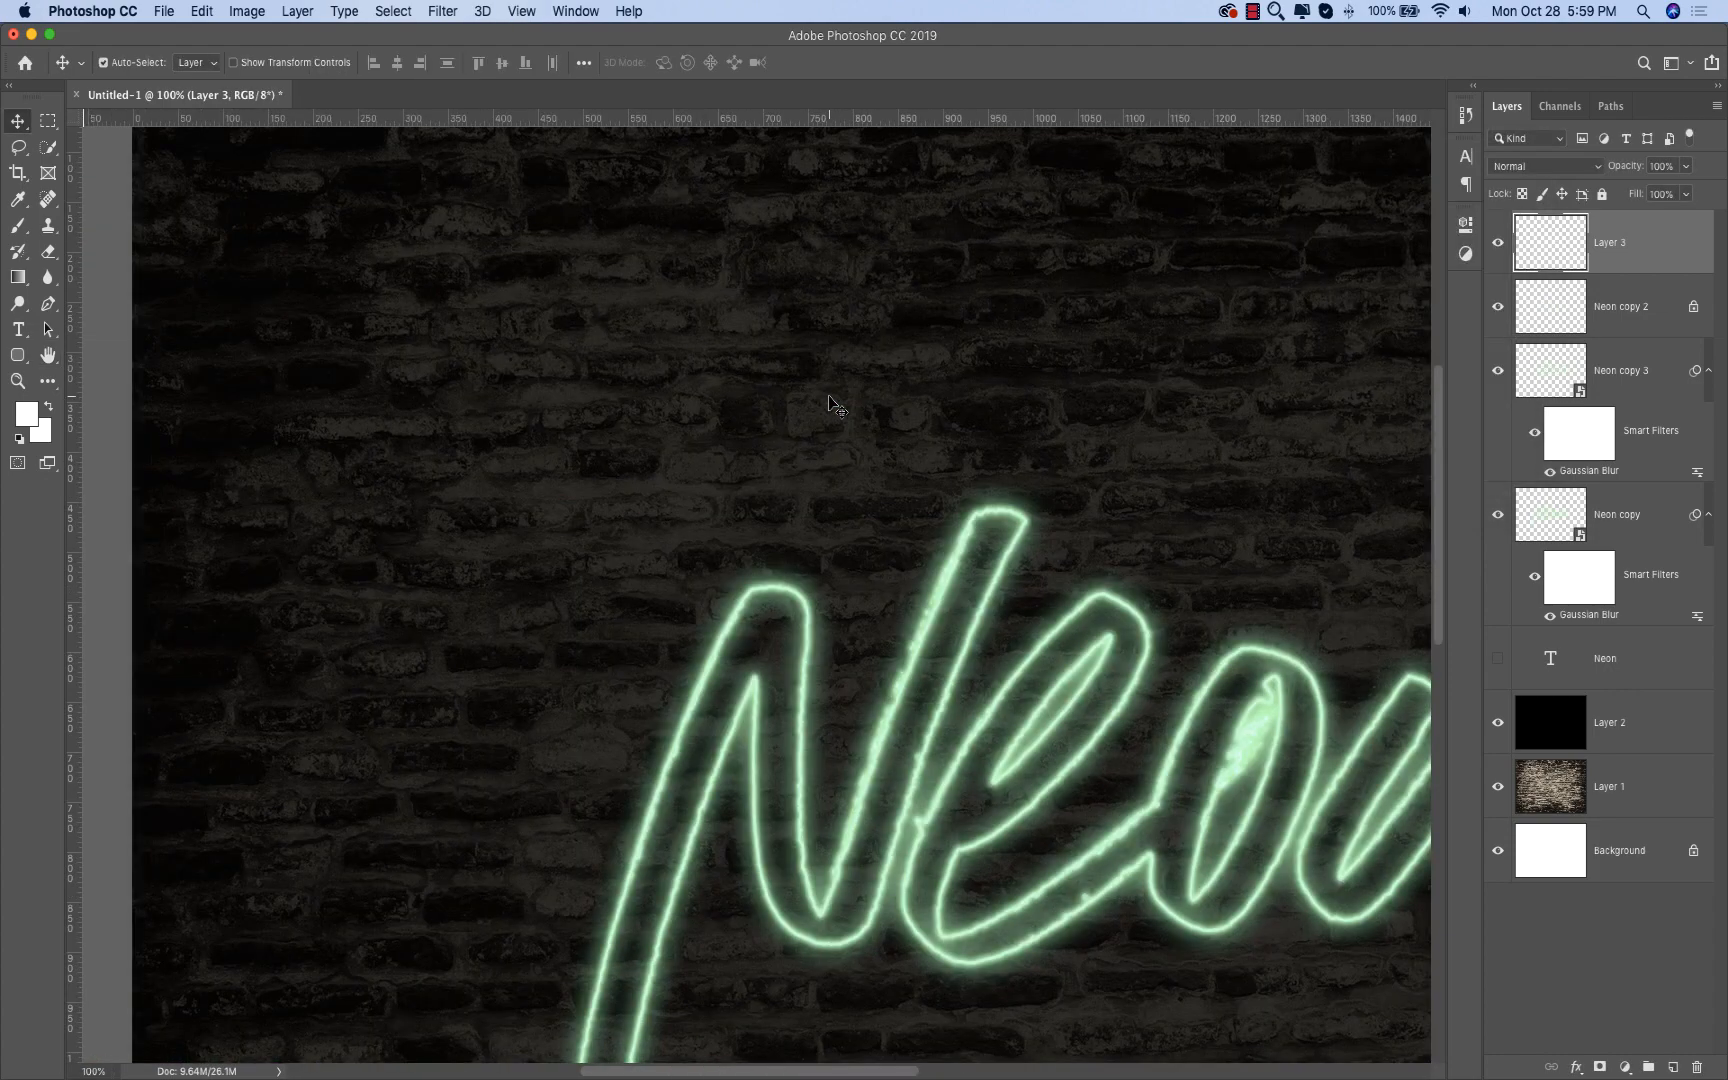
{"action": "key", "text": "super+0"}
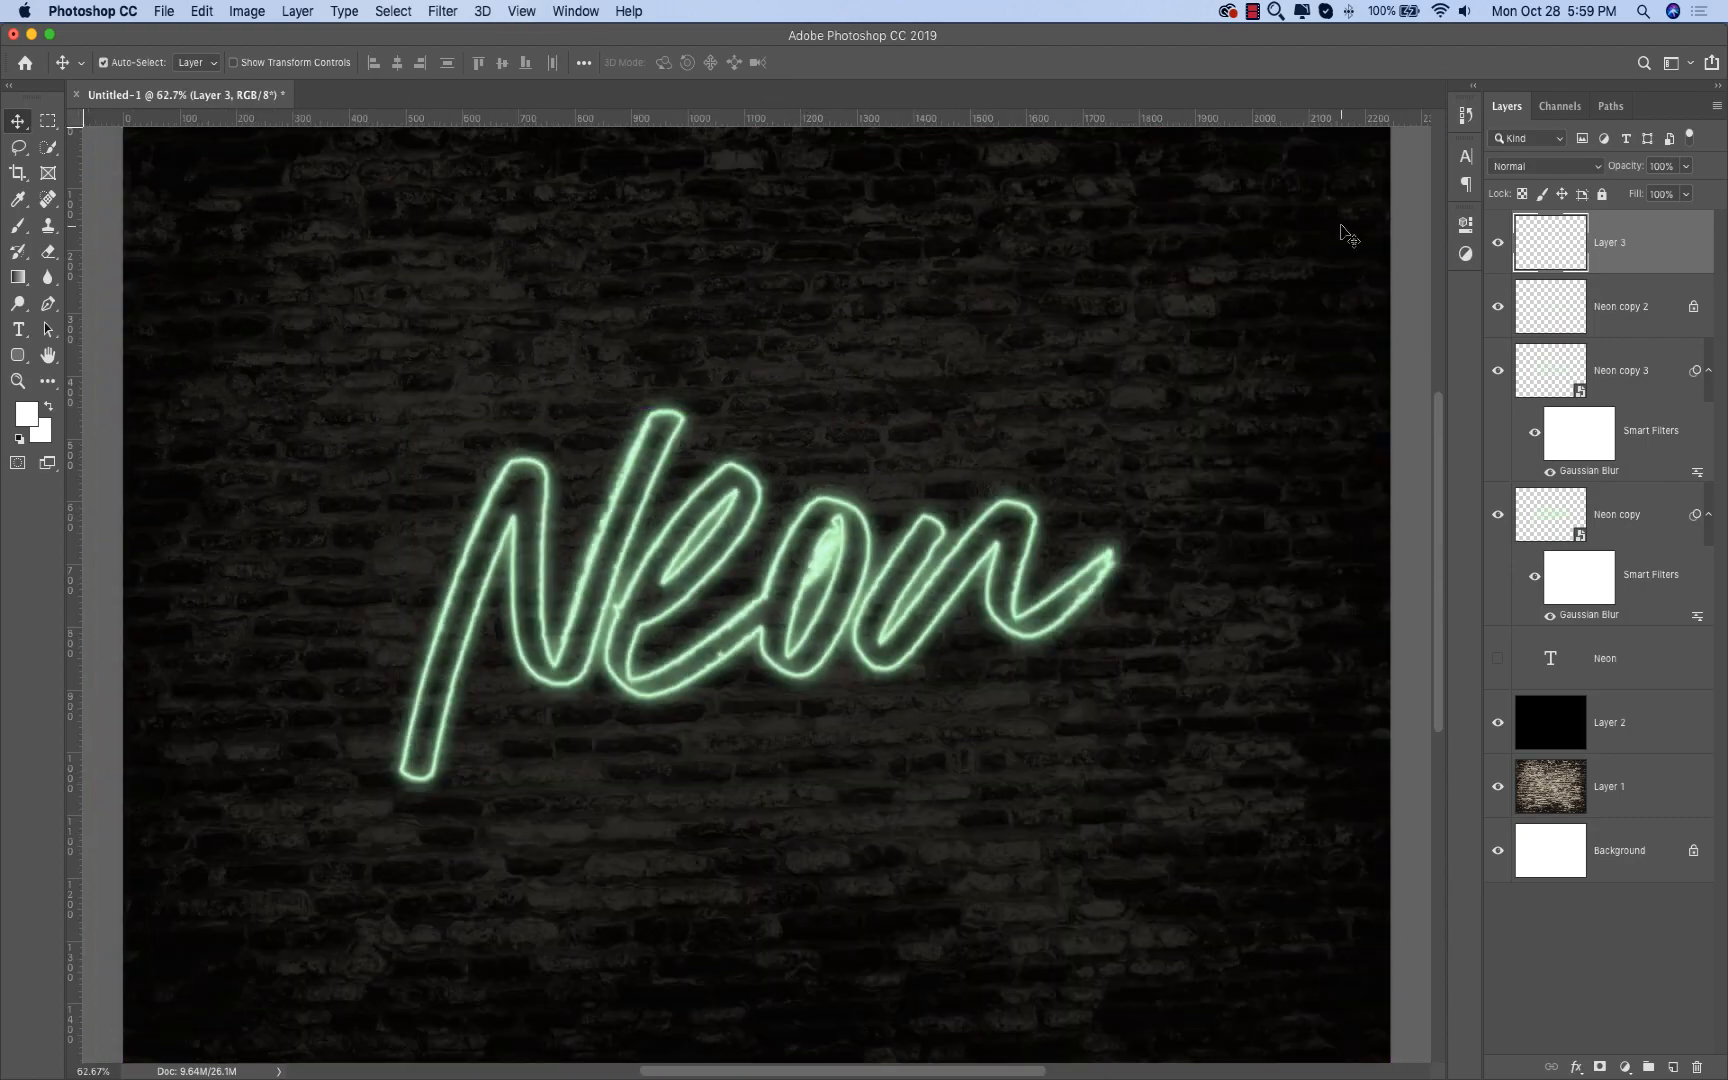
{"action": "left_click", "coordinate": [1551, 660], "text": "super"}
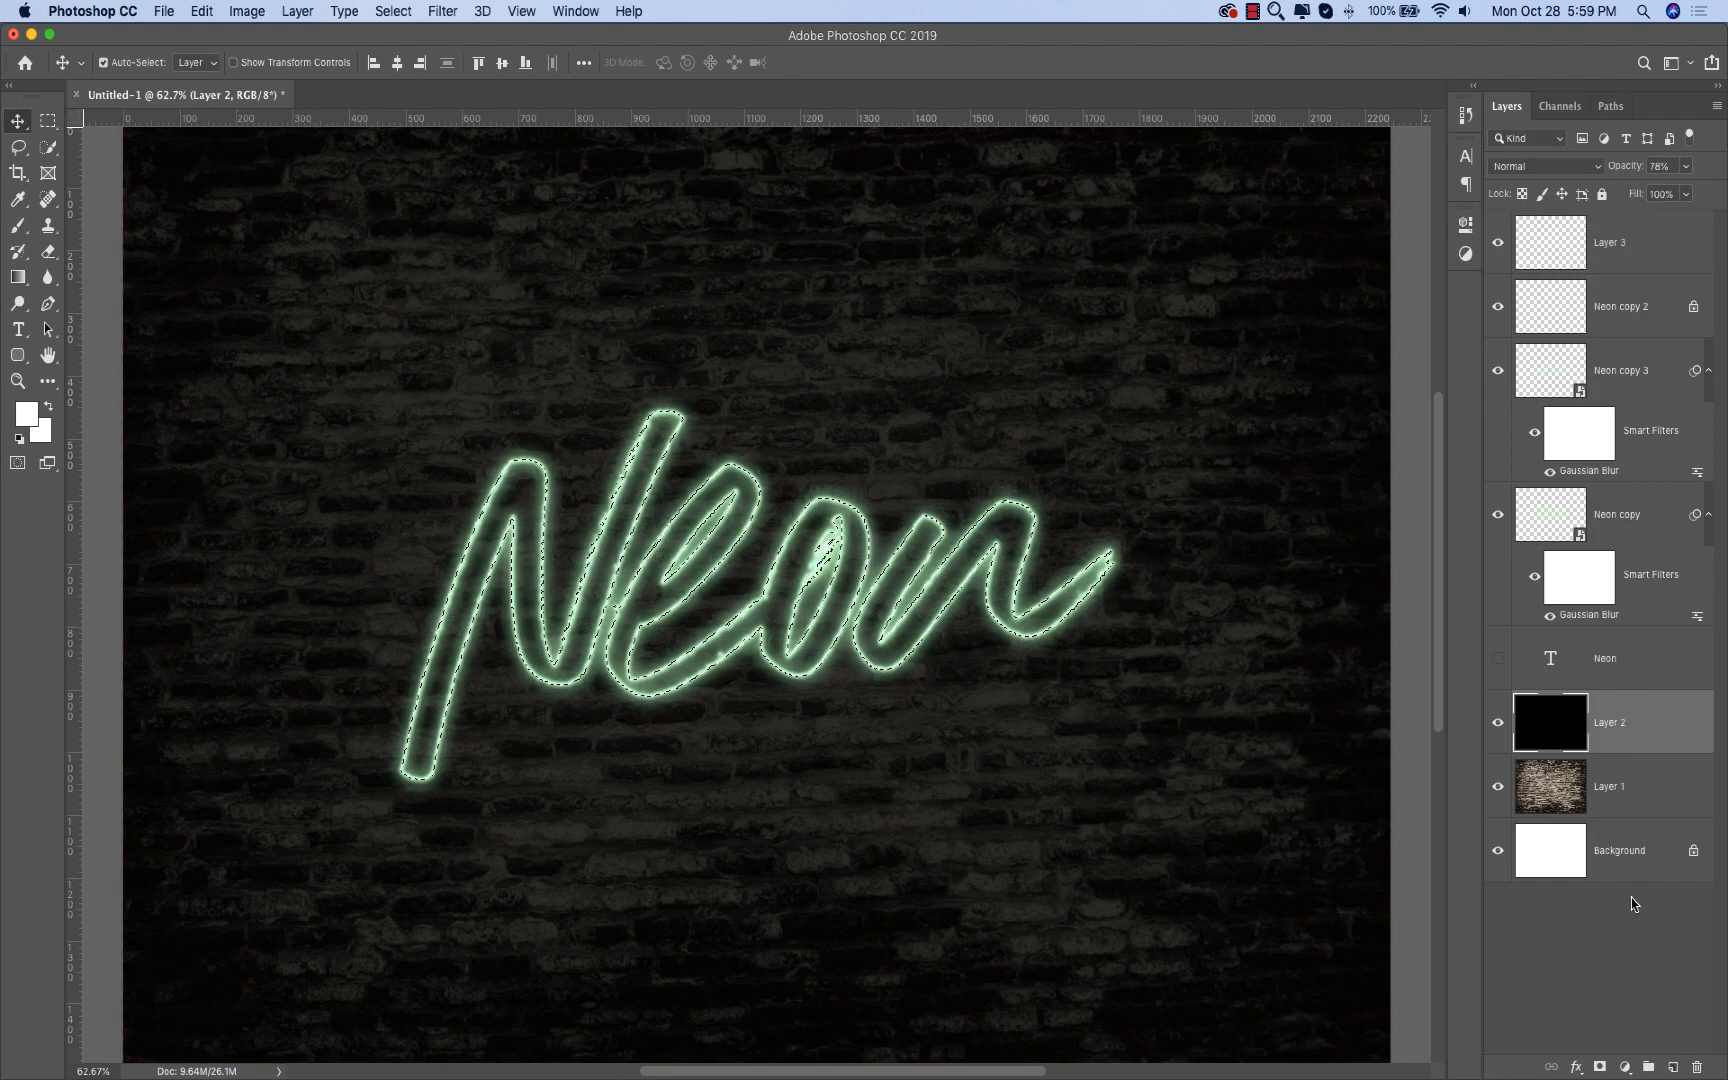
{"action": "left_click", "coordinate": [1627, 721]}
{"action": "left_click", "coordinate": [1673, 1067]}
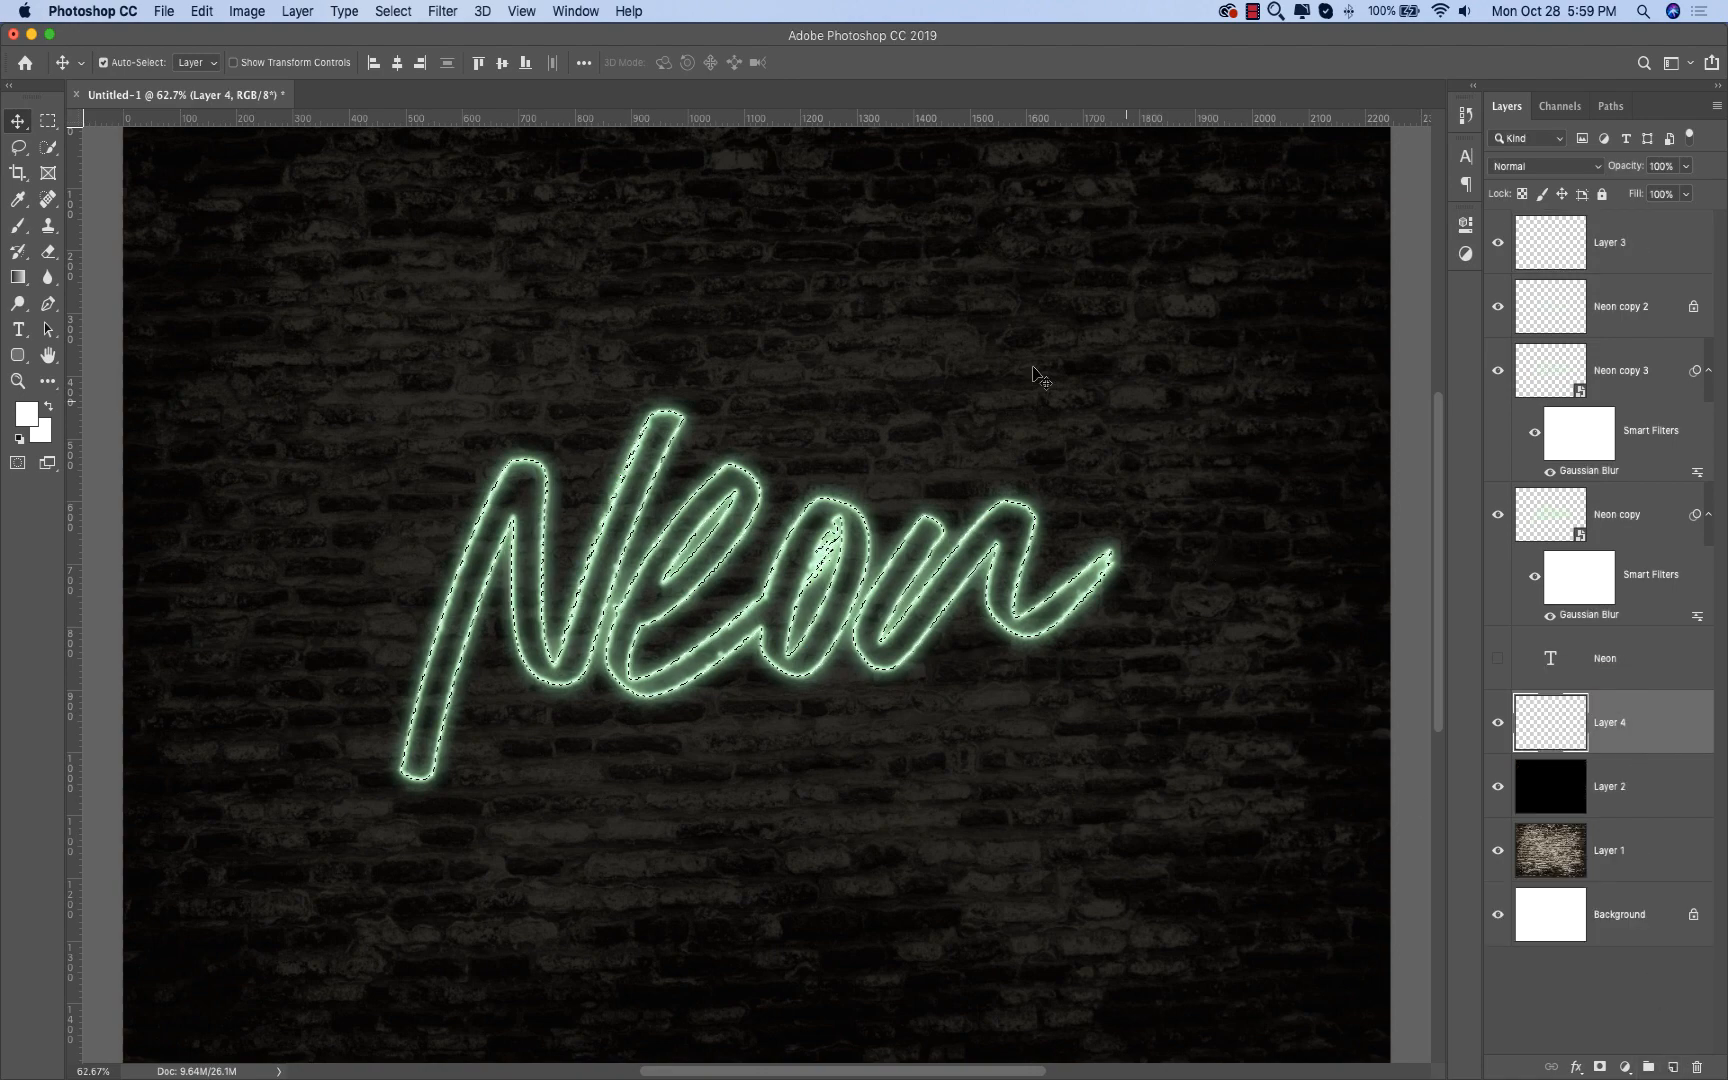
Step: Open the text selection in Select and Mask and set the view mode to Marching Ants
{"action": "left_click", "coordinate": [393, 11]}
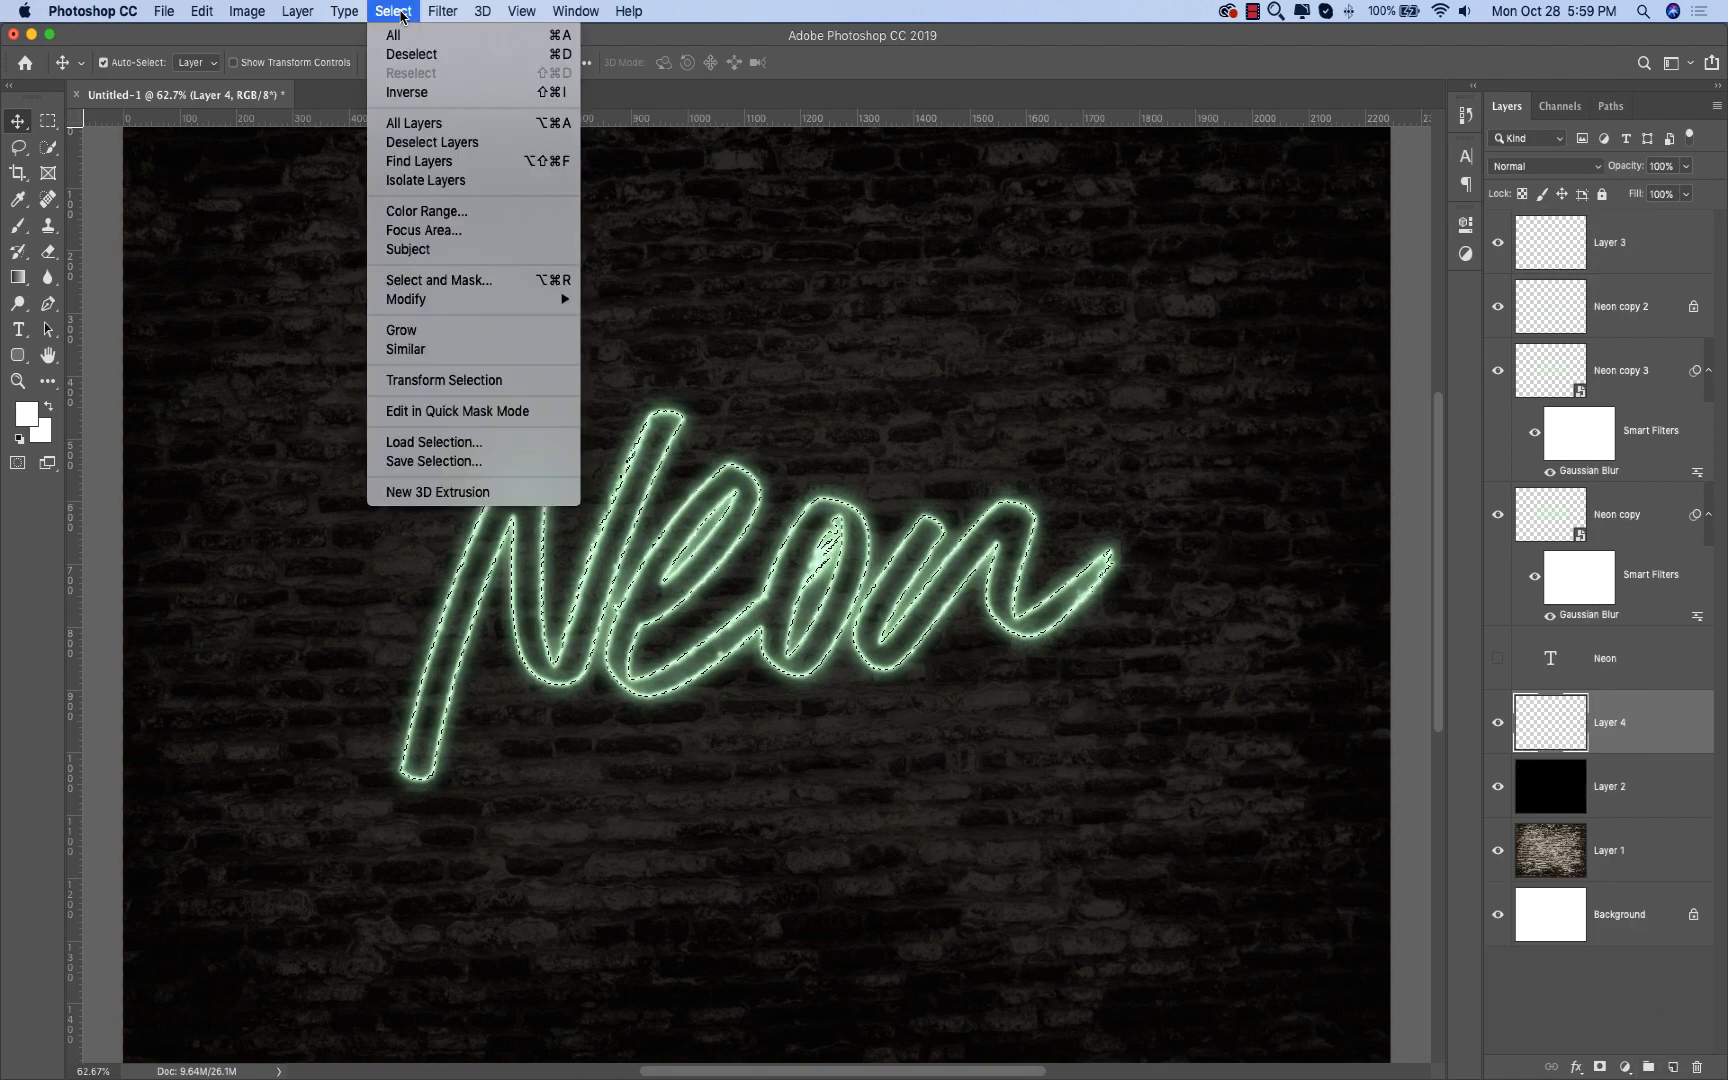
{"action": "left_click", "coordinate": [438, 281]}
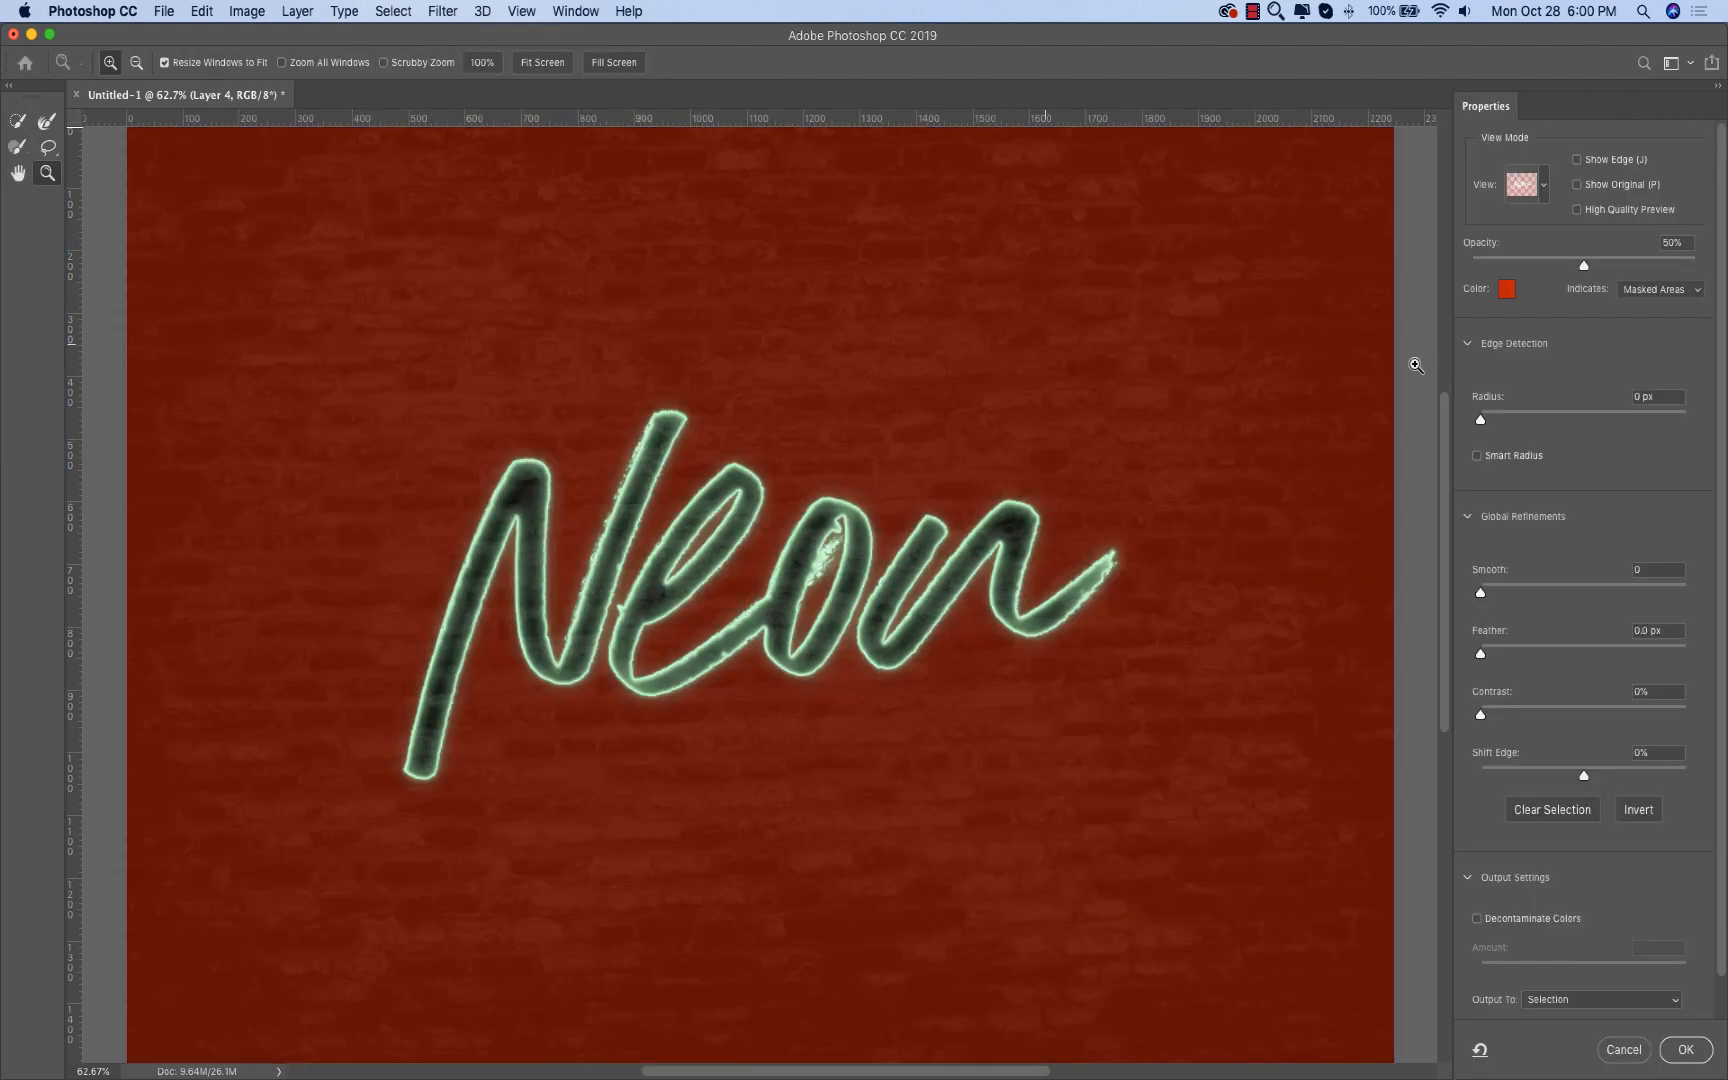
{"action": "left_click", "coordinate": [1525, 185]}
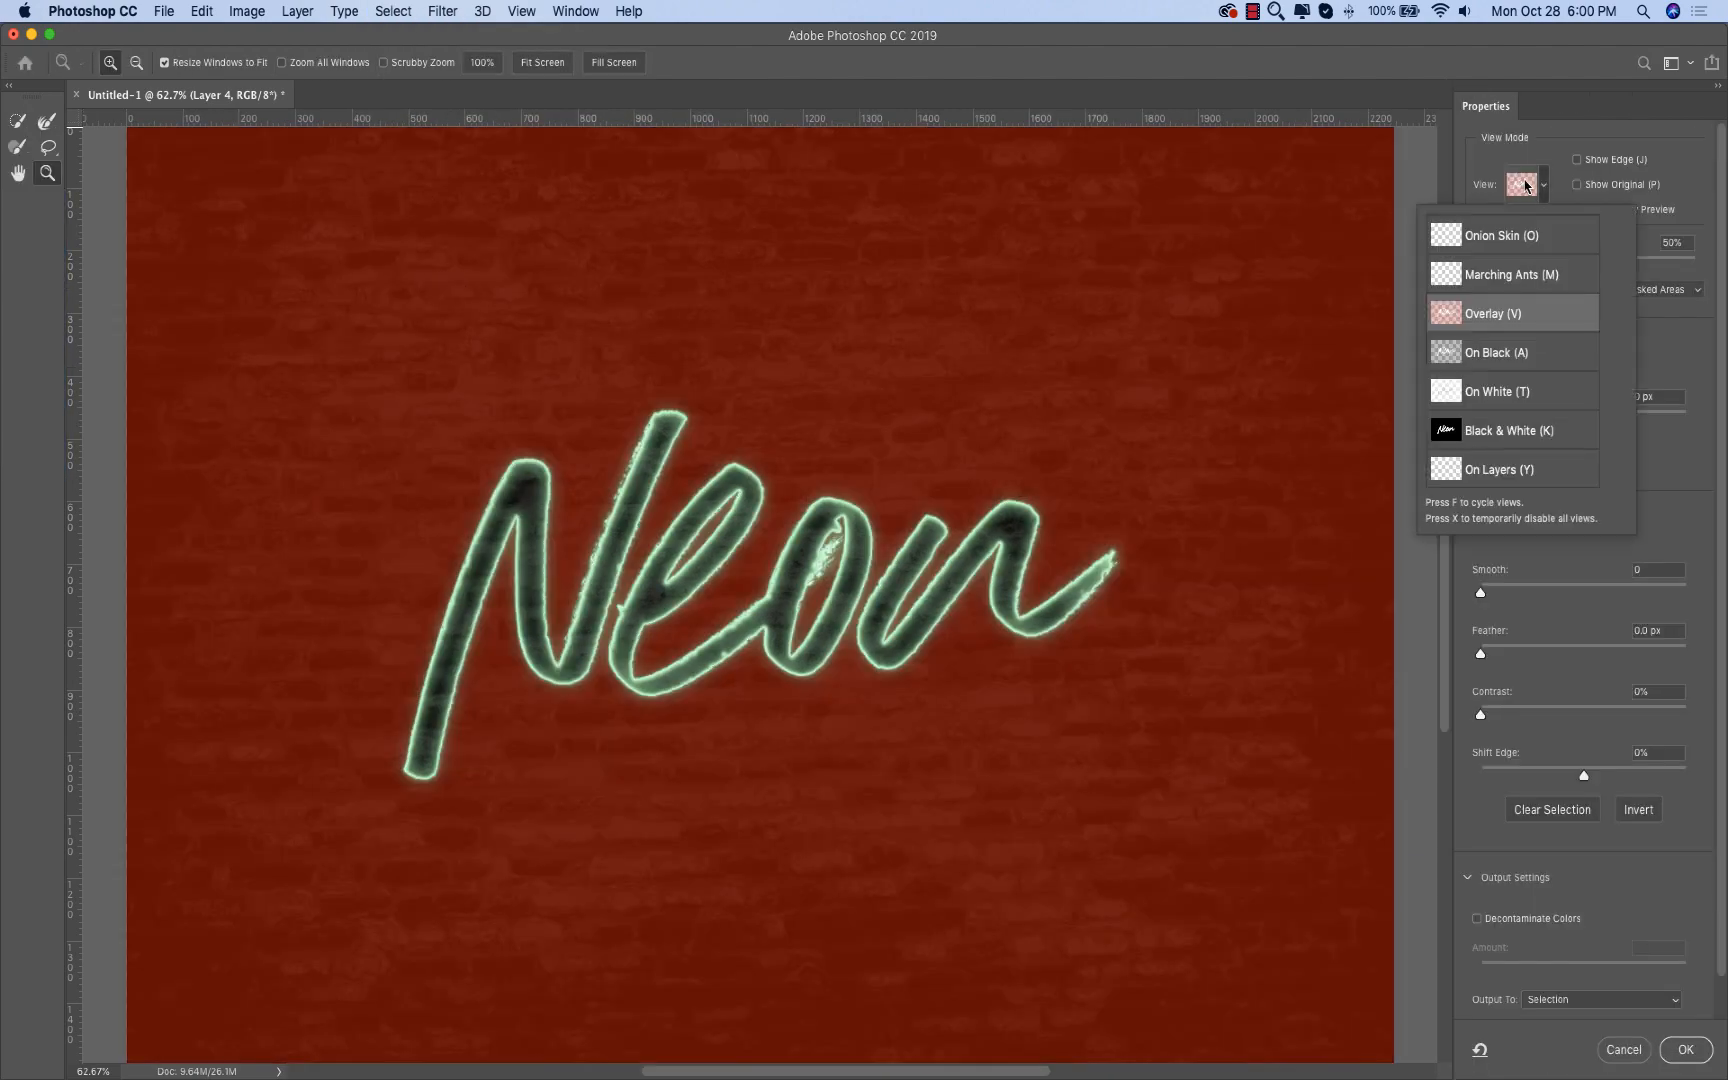
{"action": "left_click", "coordinate": [1490, 276]}
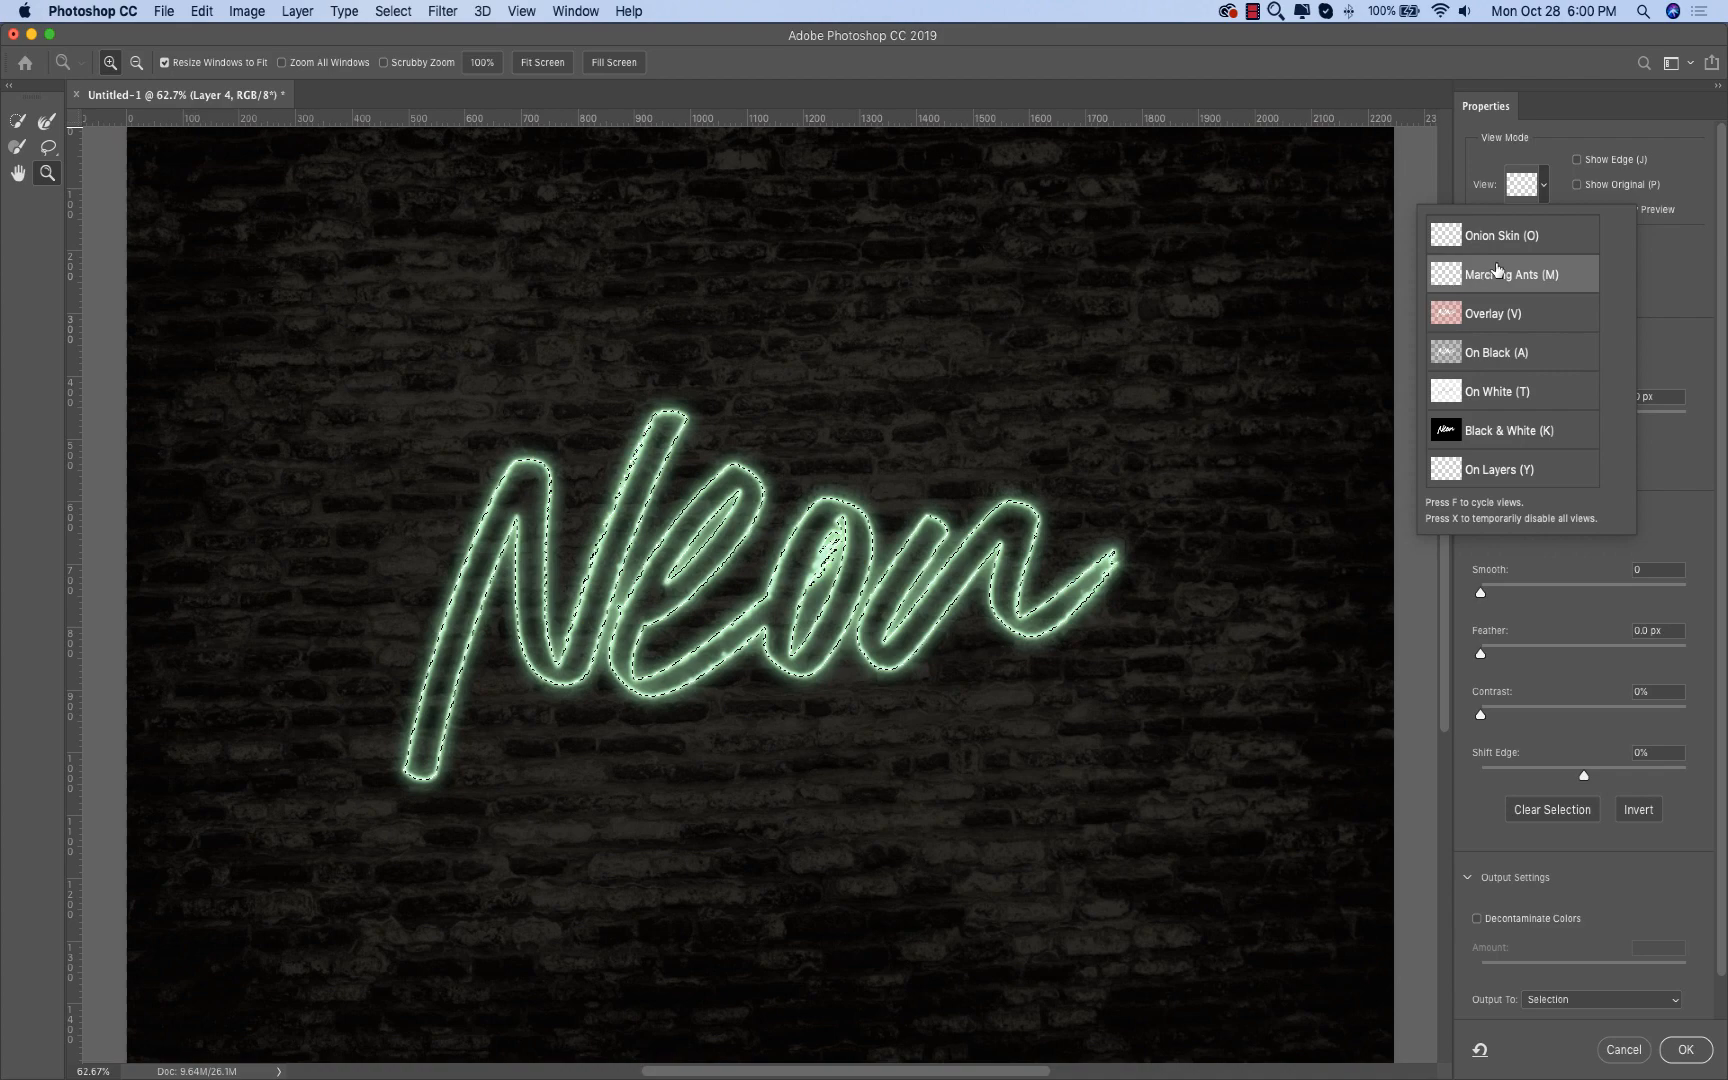
{"action": "left_click", "coordinate": [1655, 295]}
Step: Feather the text selection by 161.7 px and shift its edge by +81%, outputting the result as a selection
{"action": "left_click_drag", "start_coordinate": [1480, 653], "coordinate": [1504, 653]}
{"action": "left_click_drag", "start_coordinate": [1584, 775], "coordinate": [1644, 776]}
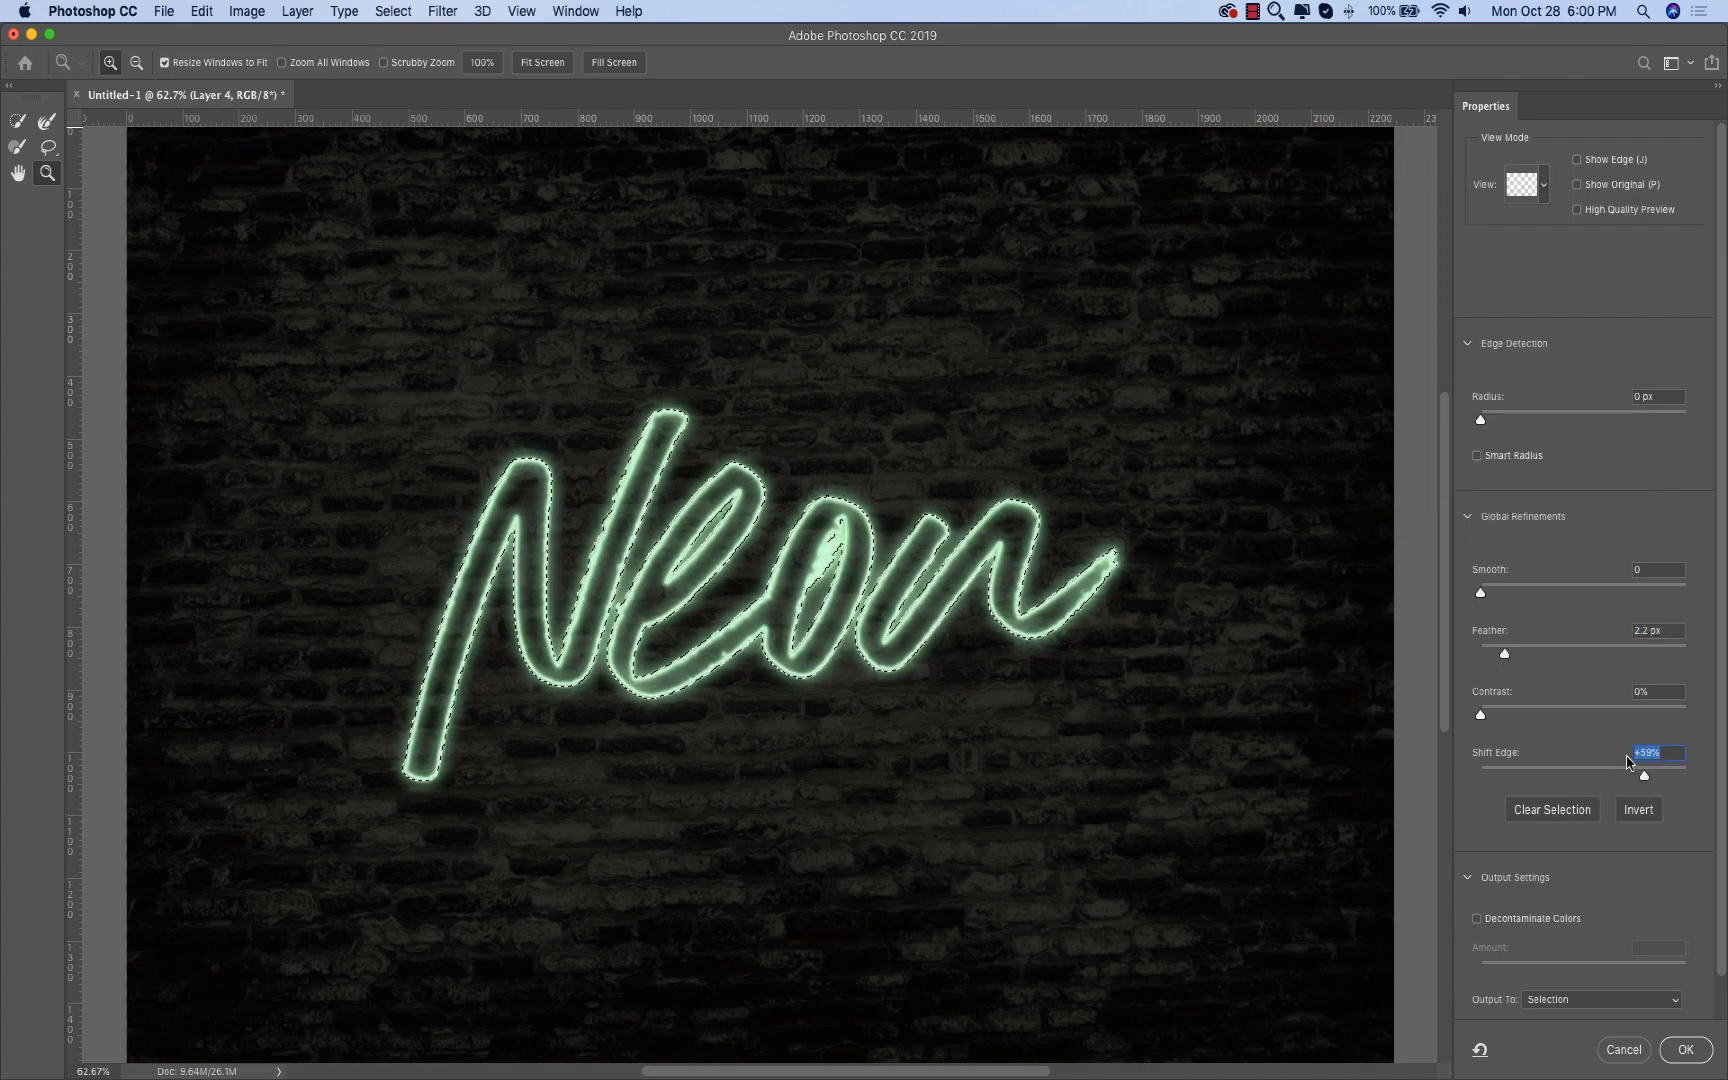
{"action": "left_click_drag", "start_coordinate": [1504, 653], "coordinate": [1624, 654]}
{"action": "left_click_drag", "start_coordinate": [1644, 776], "coordinate": [1671, 777]}
{"action": "left_click_drag", "start_coordinate": [1624, 654], "coordinate": [1636, 655]}
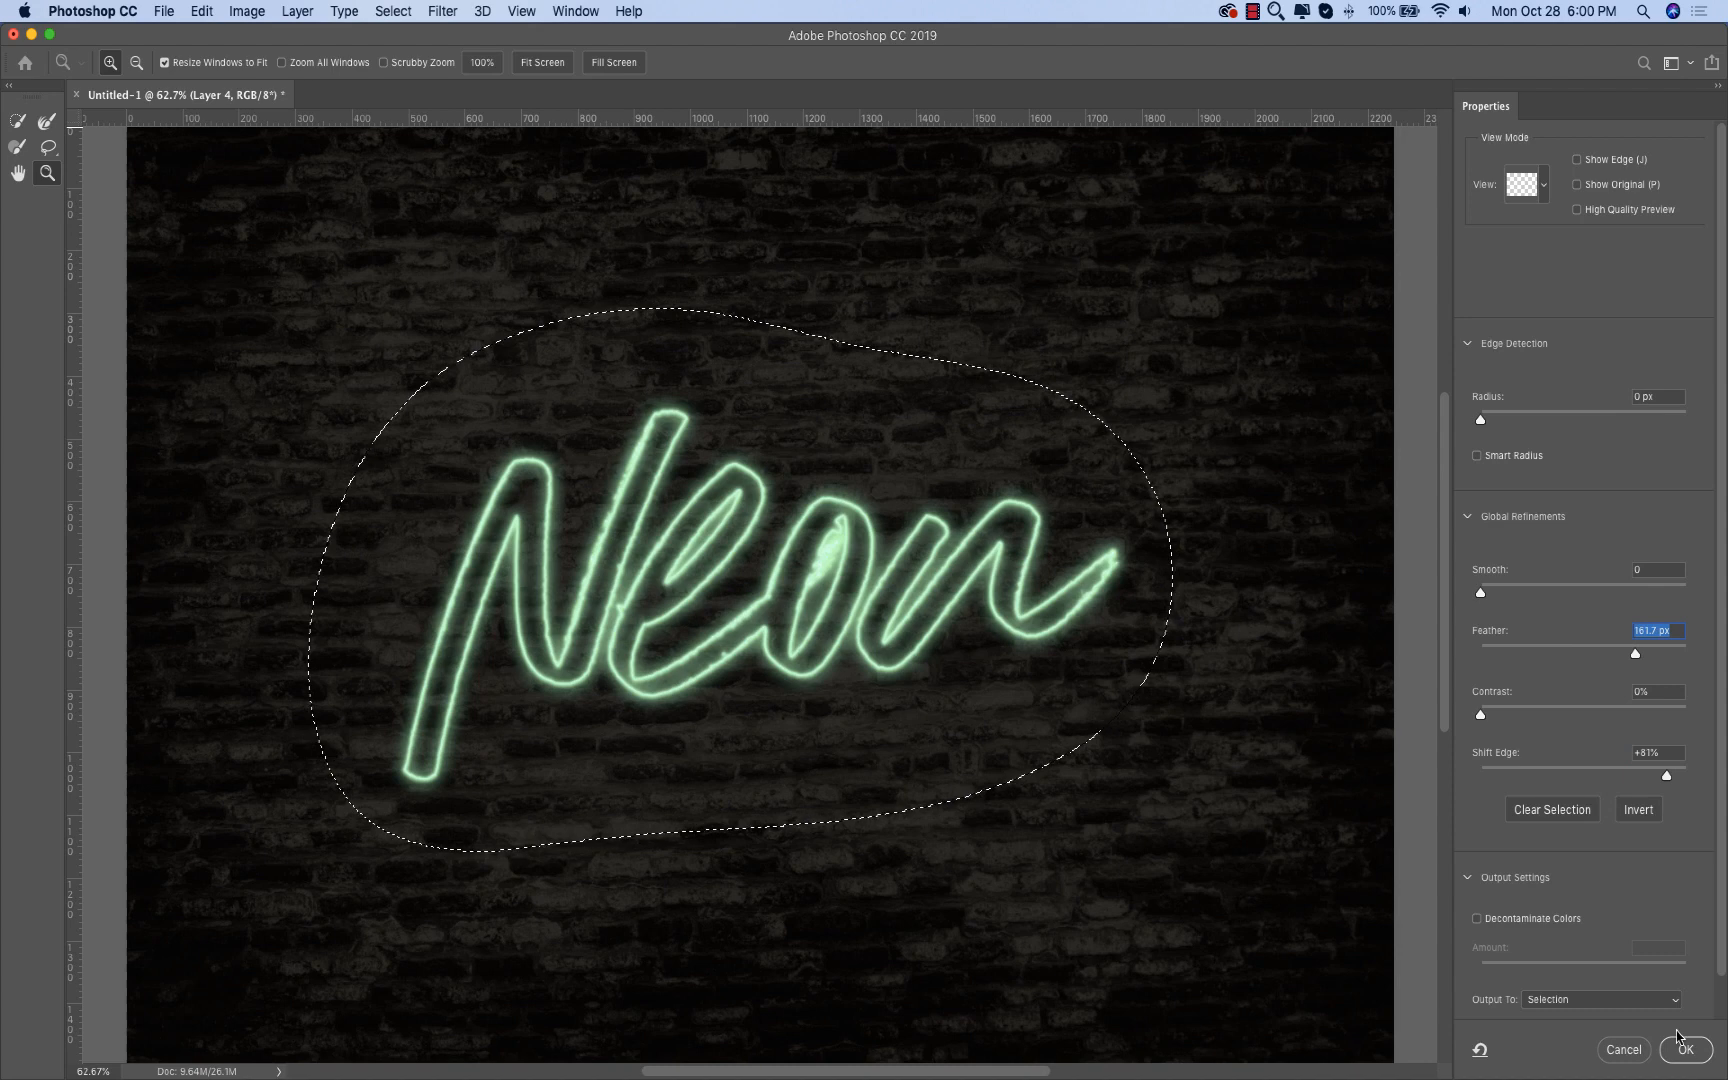
{"action": "left_click", "coordinate": [1685, 1049]}
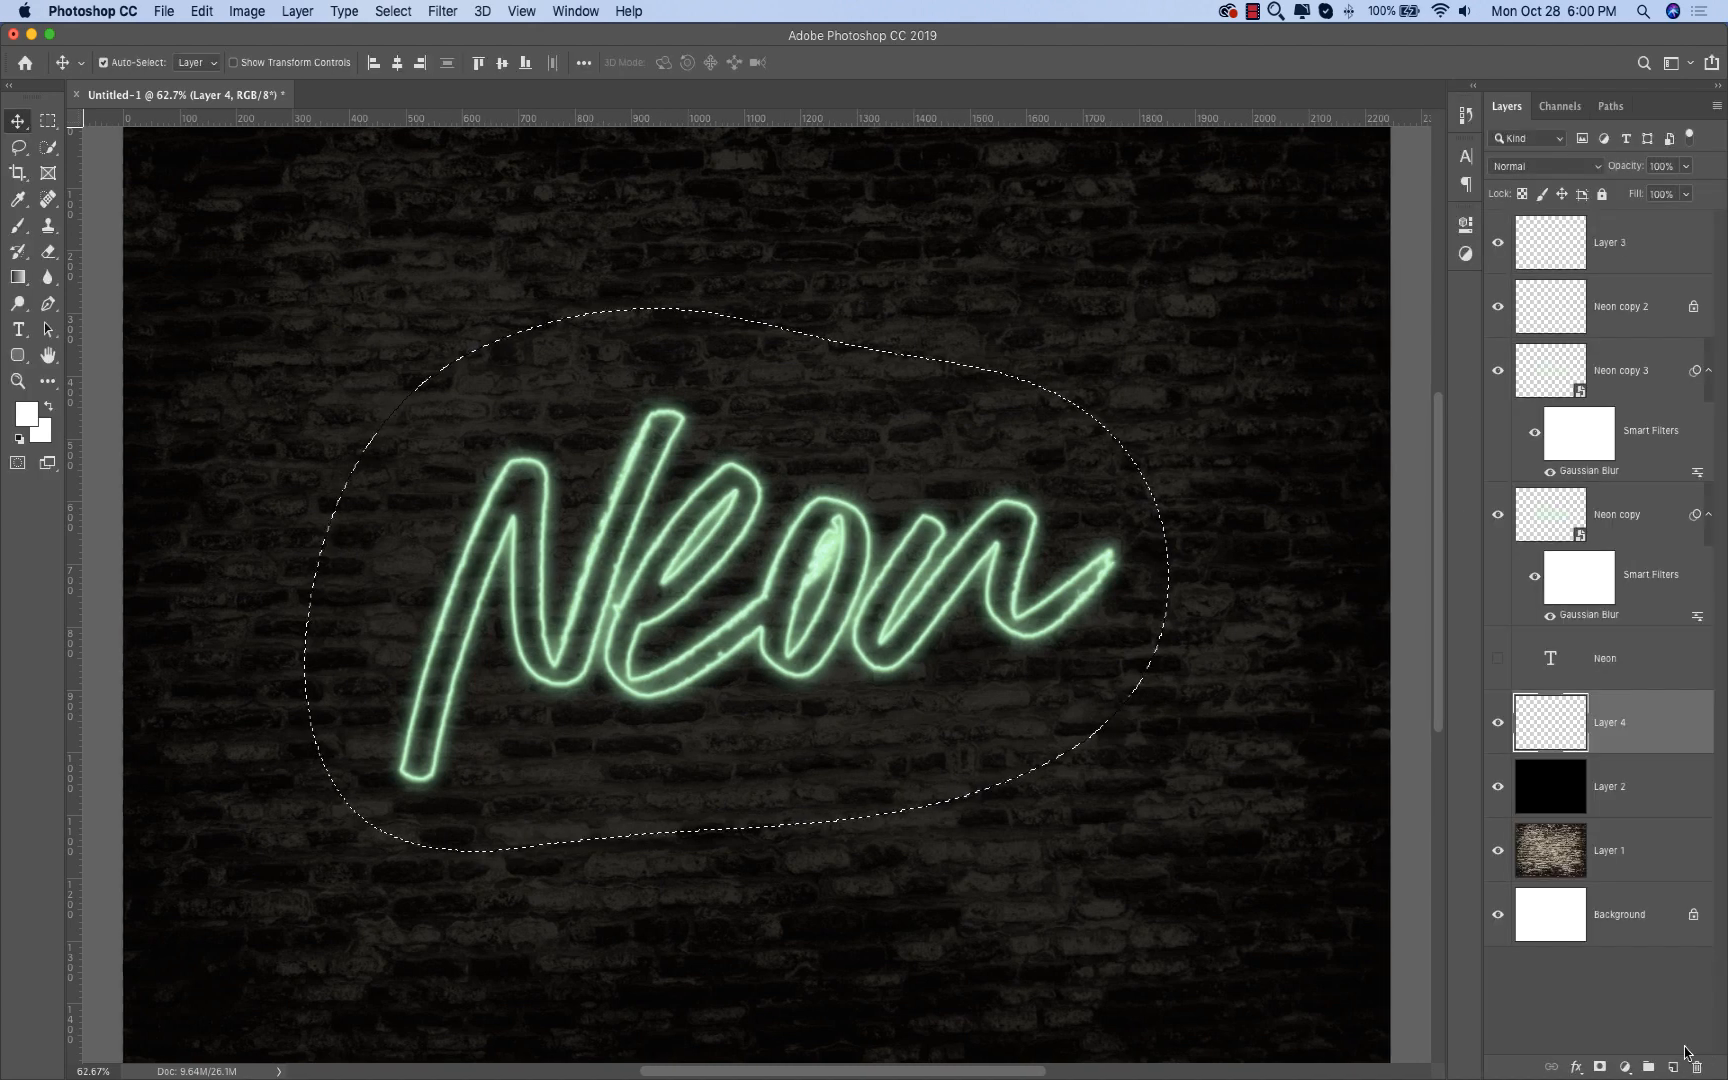
Step: Fill the feathered selection on Layer 4 with light green sampled from the neon outline, and deselect it
{"action": "left_click", "coordinate": [18, 203]}
{"action": "left_click", "coordinate": [505, 470]}
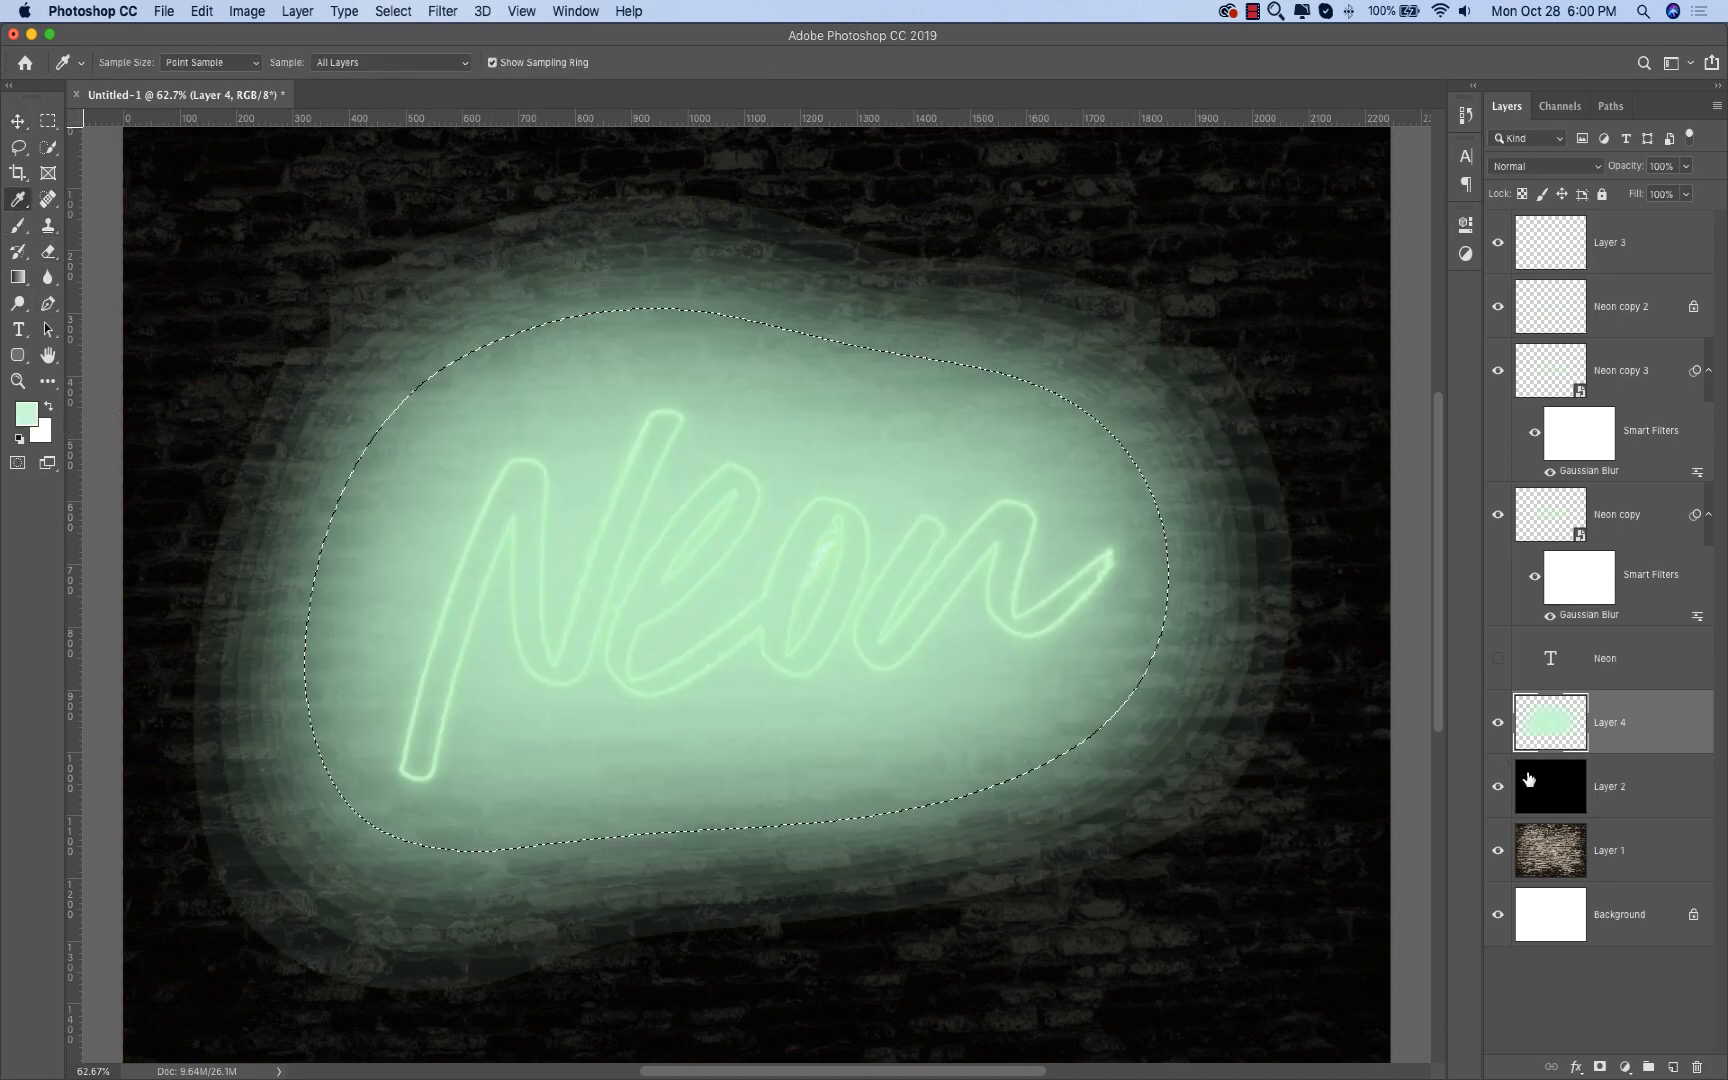
{"action": "key", "text": "alt+BackSpace"}
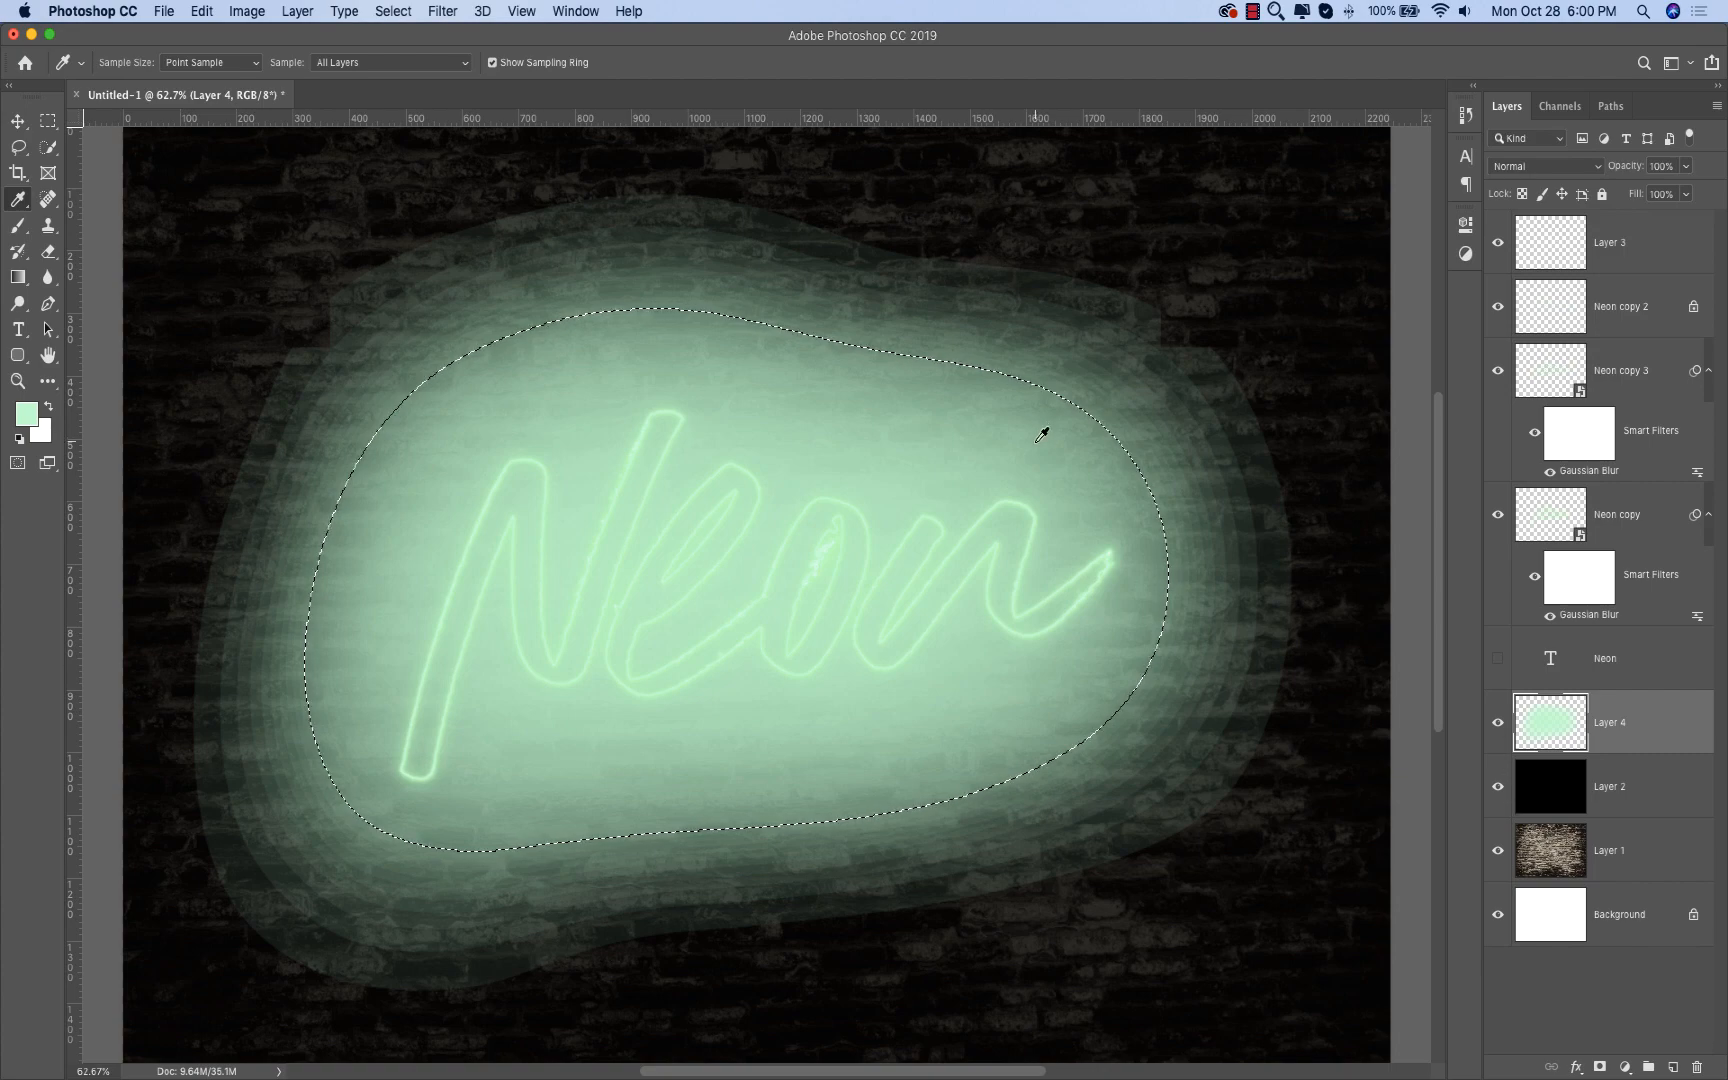
{"action": "key", "text": "super+z"}
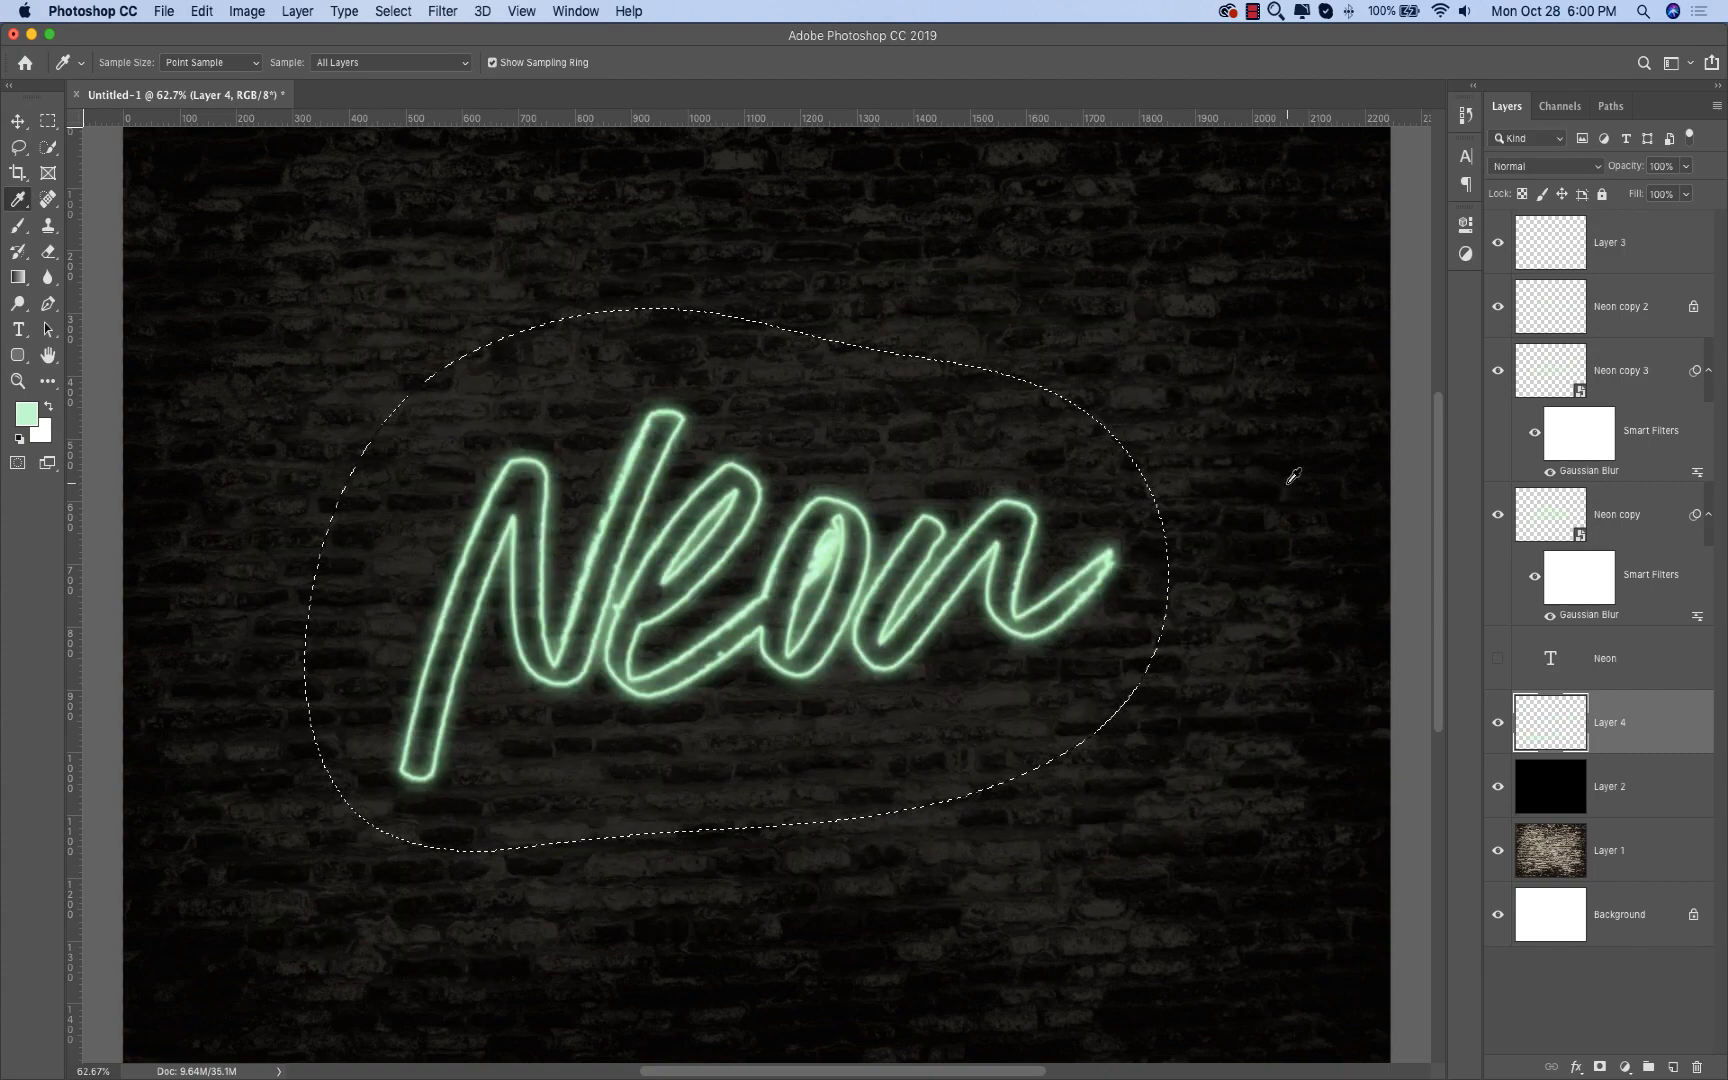
{"action": "key", "text": "super+shift+z"}
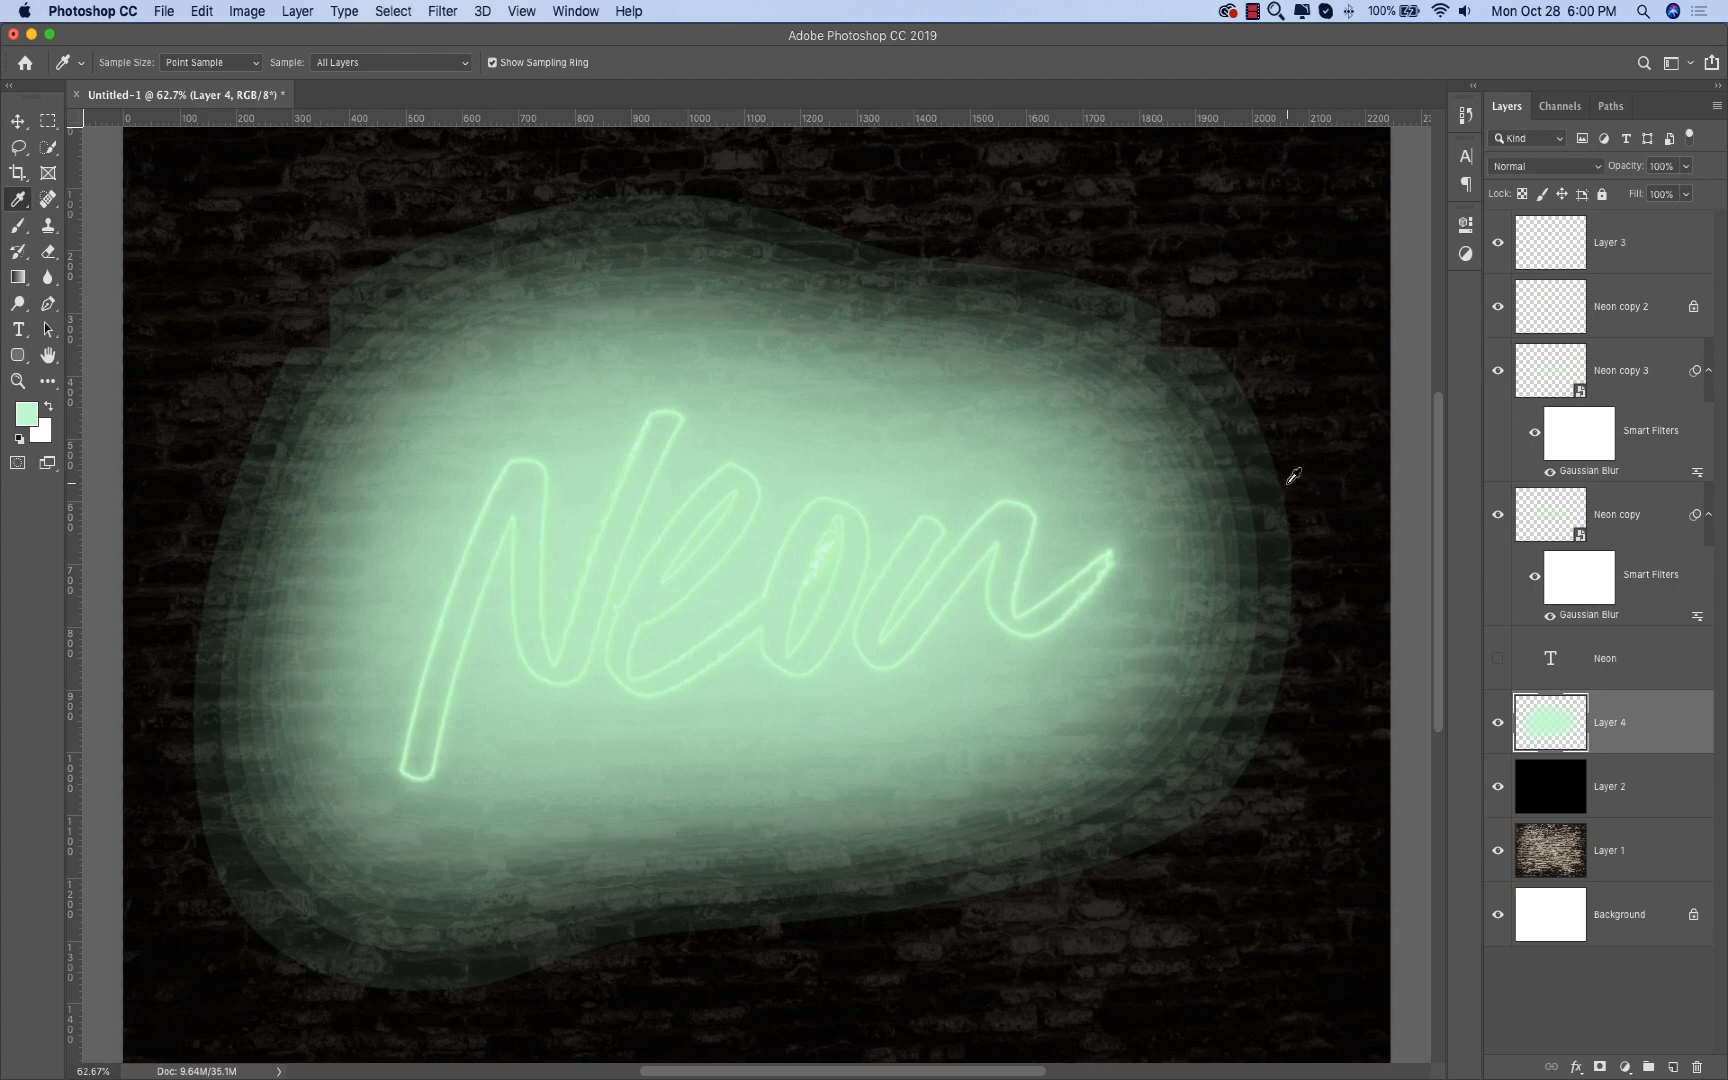
{"action": "key", "text": "super+d"}
{"action": "key", "text": "v"}
Step: Lower the opacity of Layer 4, the green background glow, to 21%
{"action": "left_click", "coordinate": [1689, 166]}
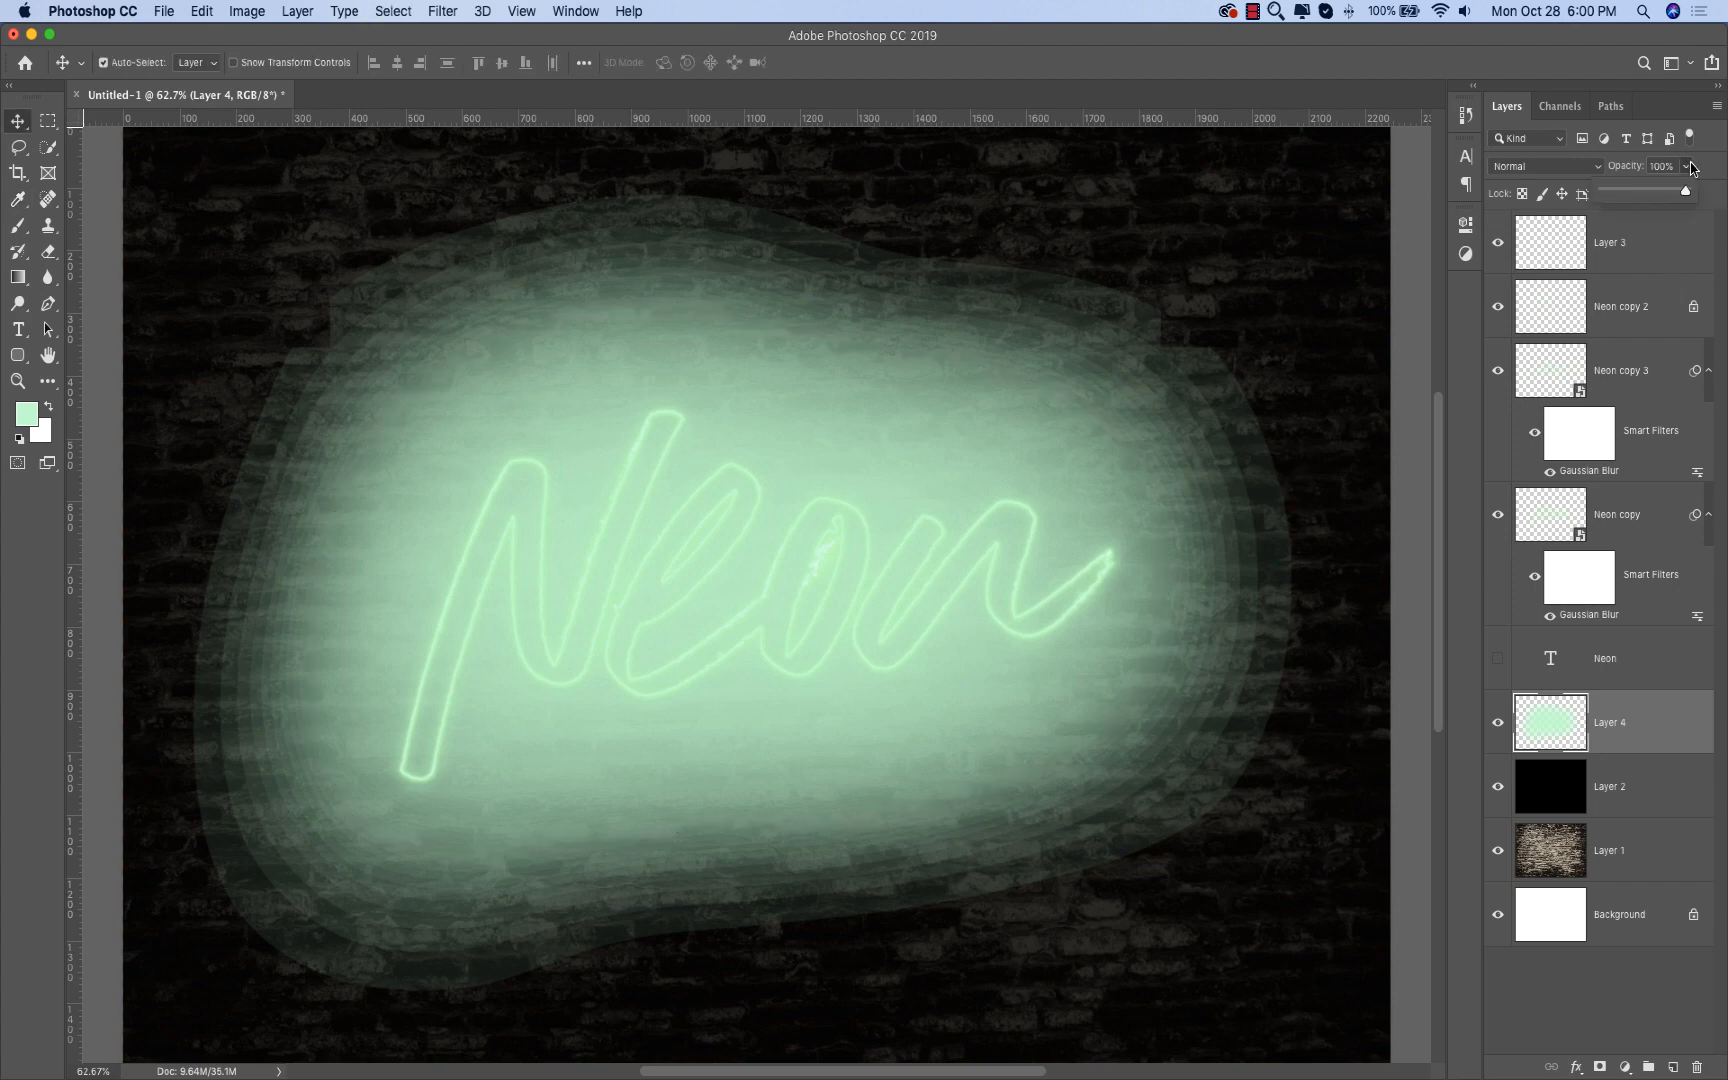
{"action": "left_click_drag", "start_coordinate": [1670, 195], "coordinate": [1623, 198]}
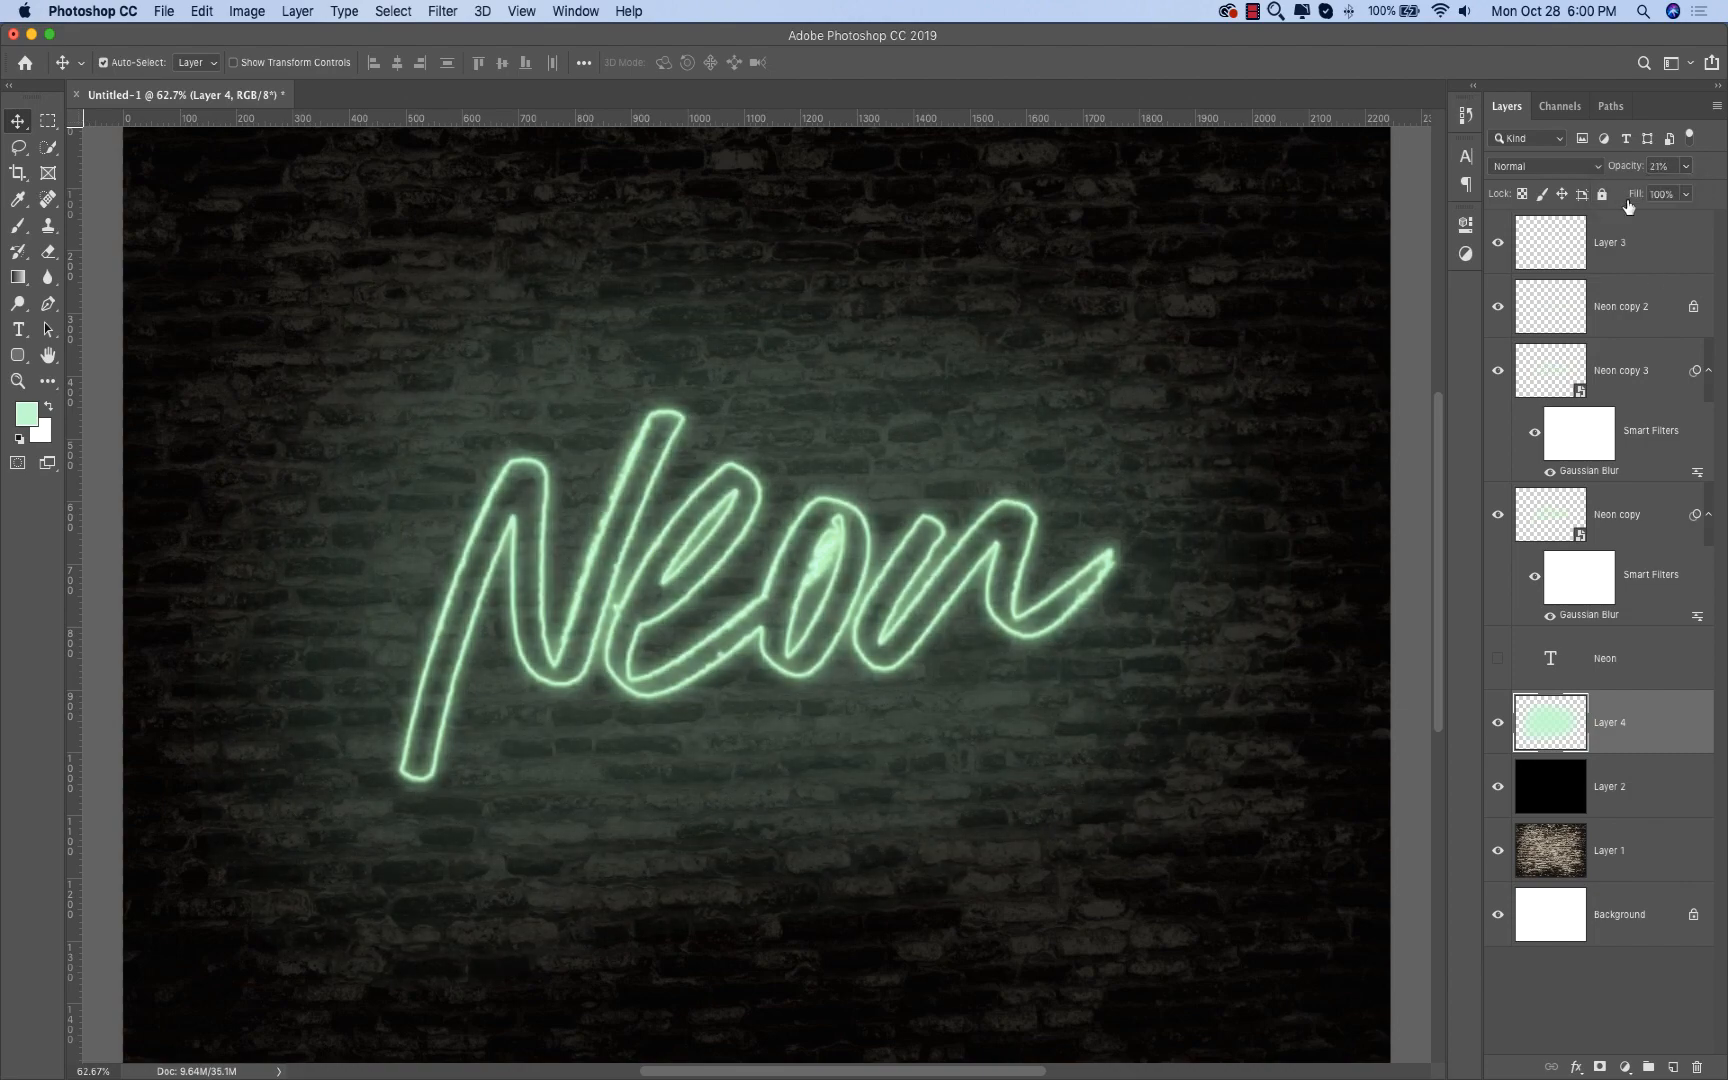
Step: Add a gradient fill layer directly above Layer 2, using the Black, White gradient preset
{"action": "left_click", "coordinate": [1620, 795]}
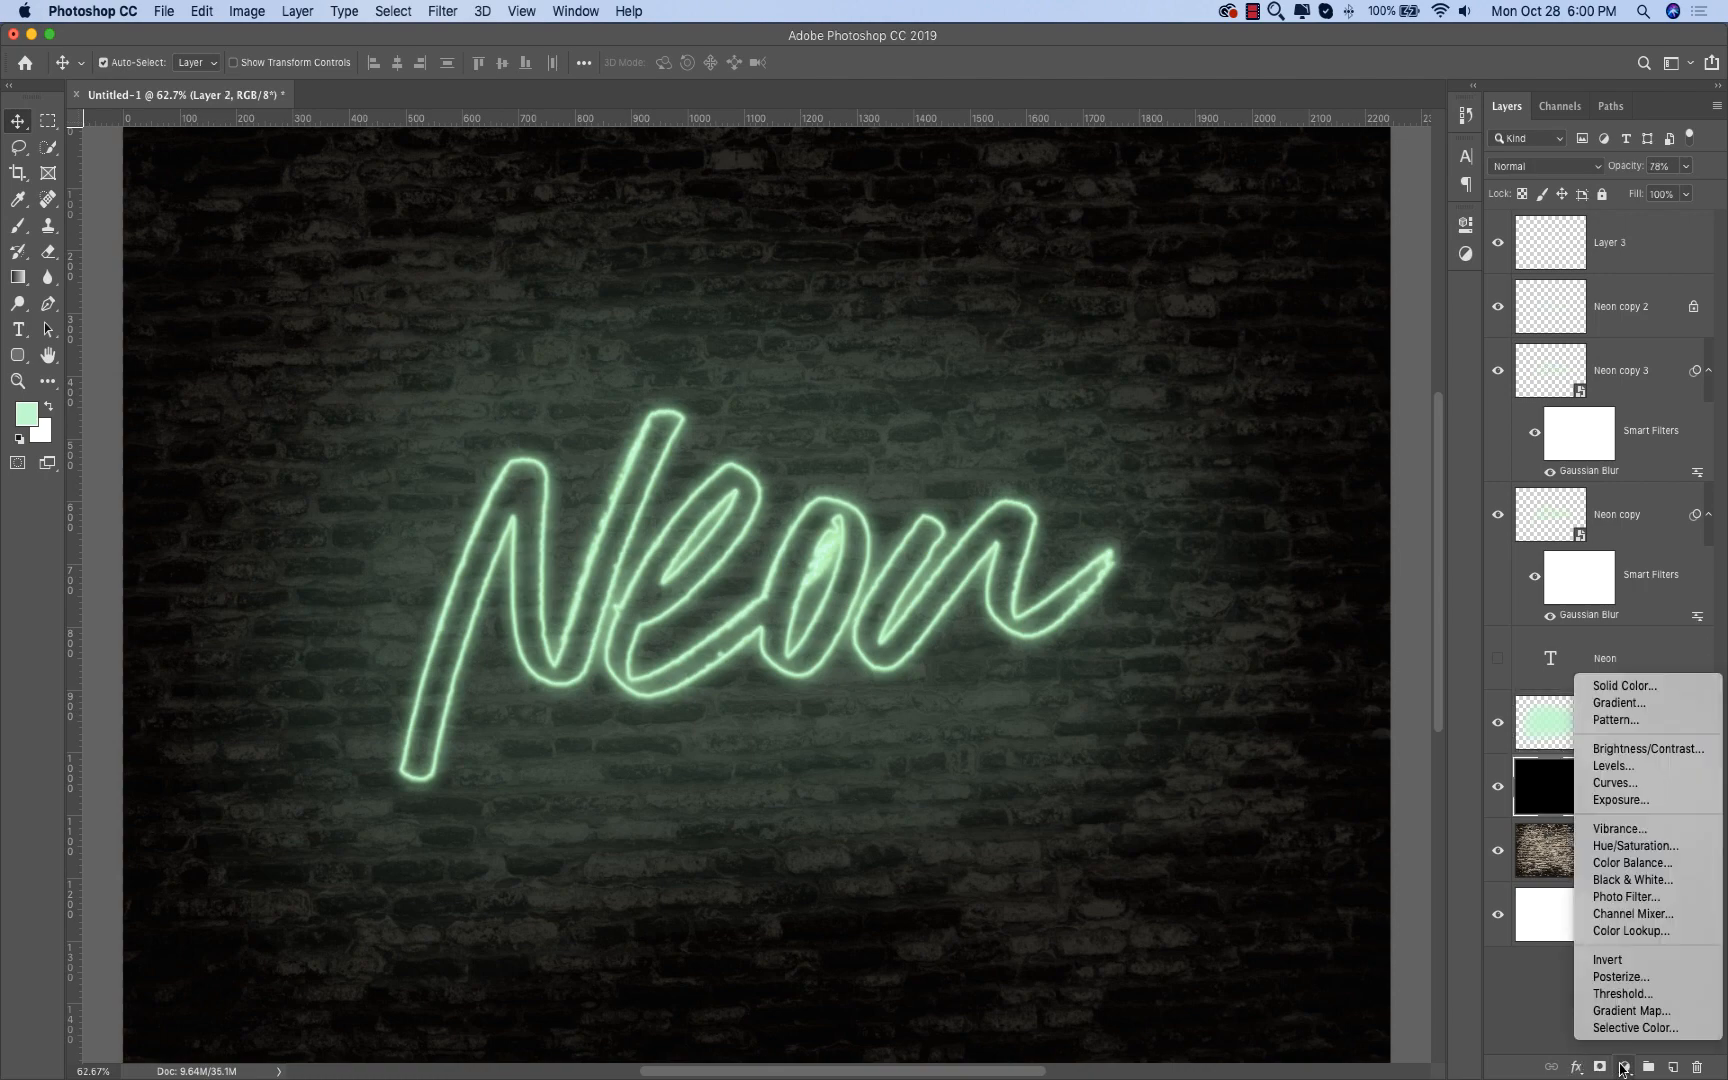
{"action": "left_click", "coordinate": [1625, 1067]}
{"action": "left_click", "coordinate": [1648, 704]}
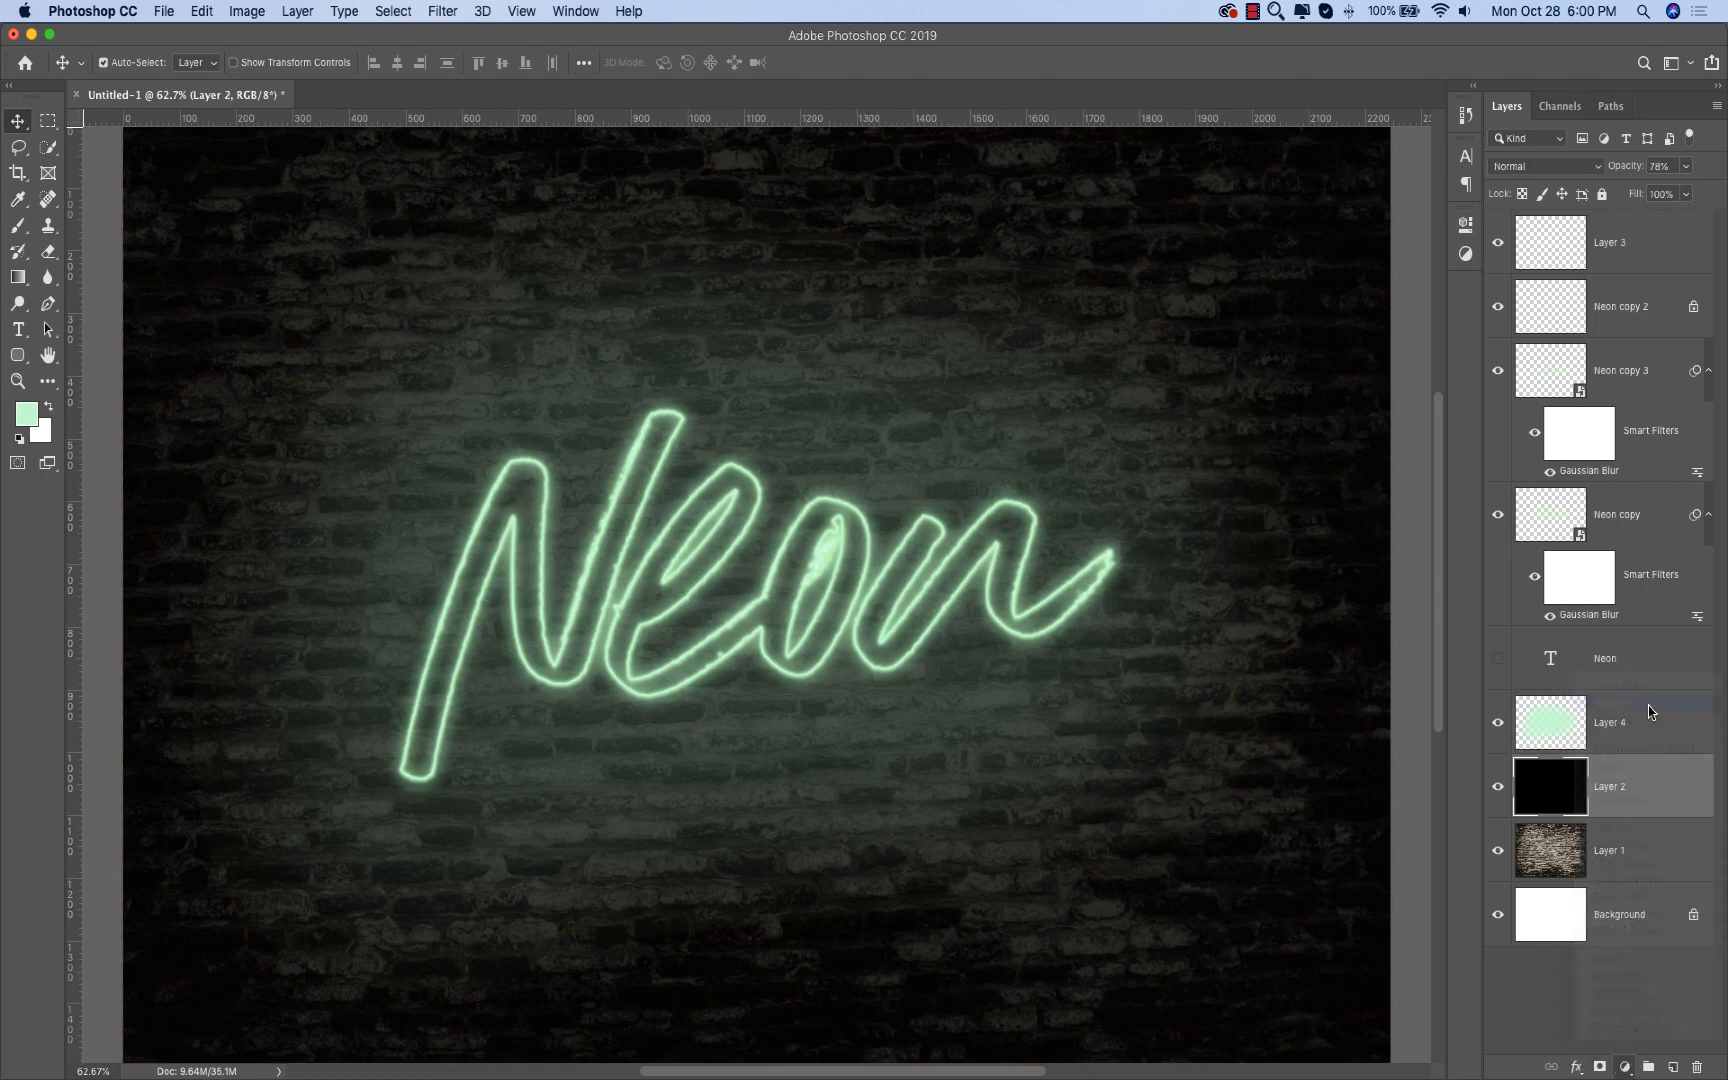
{"action": "left_click", "coordinate": [730, 234]}
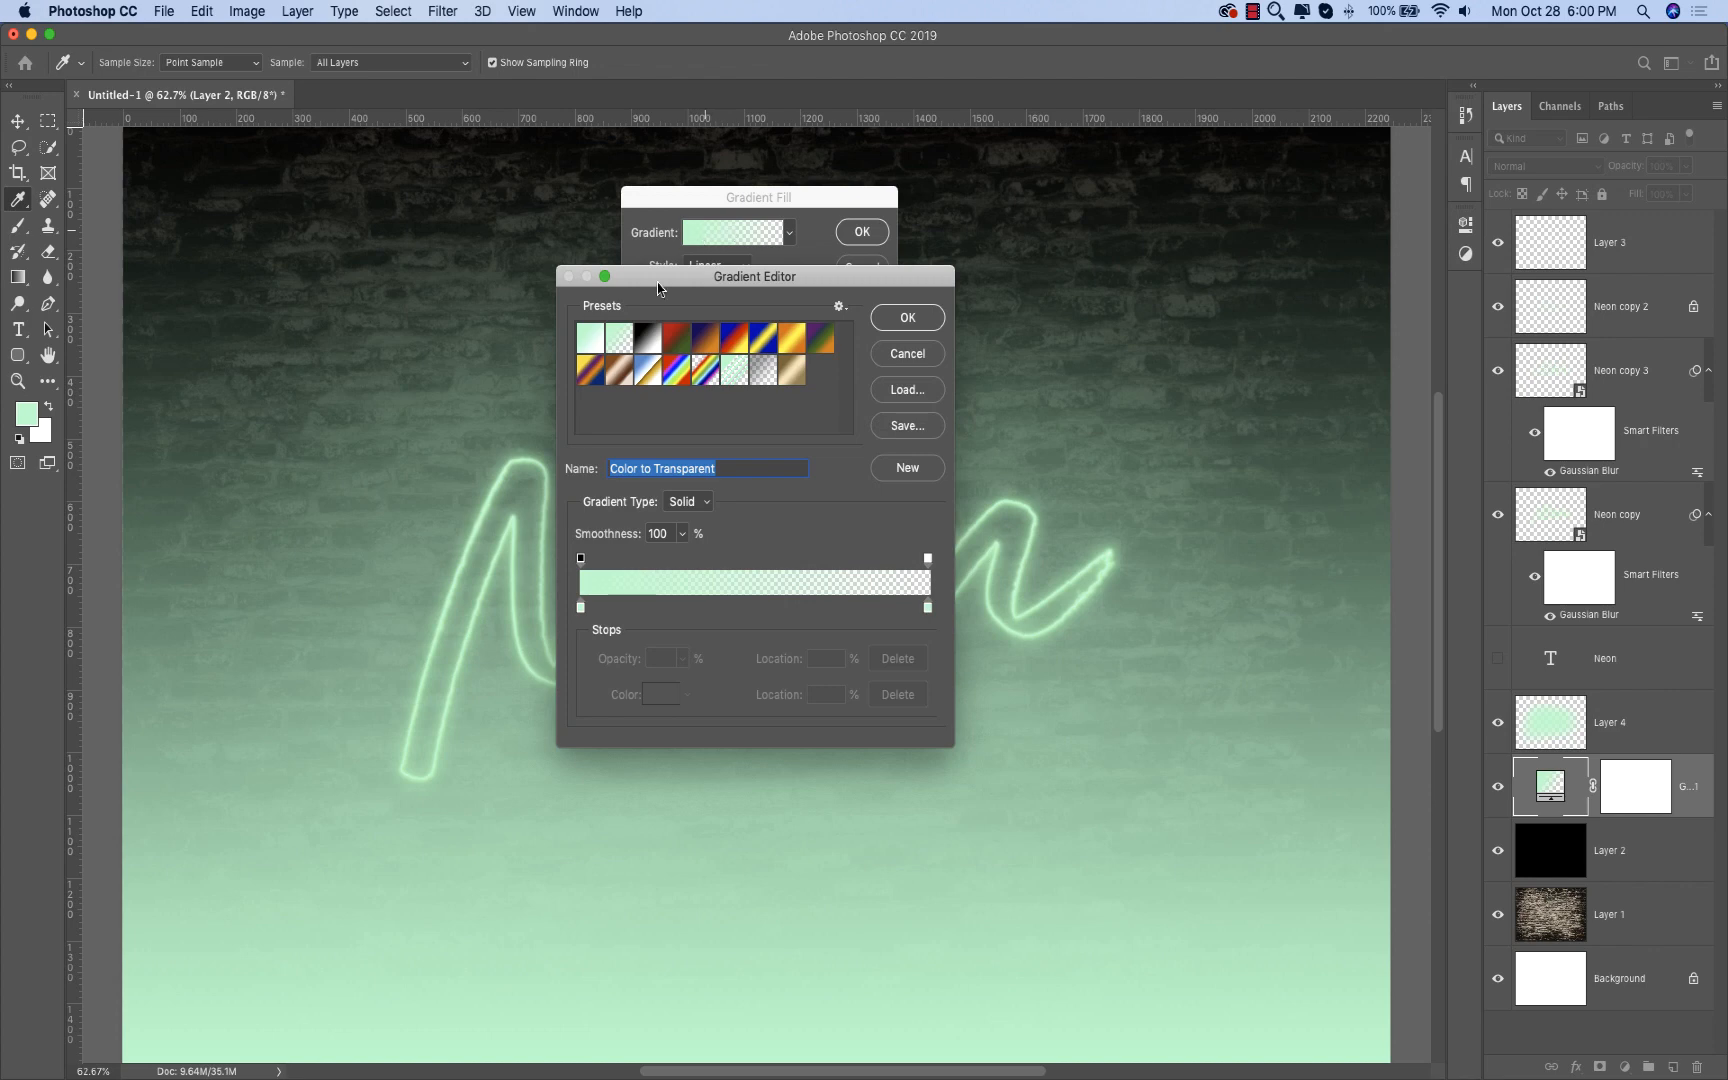
{"action": "left_click", "coordinate": [643, 343]}
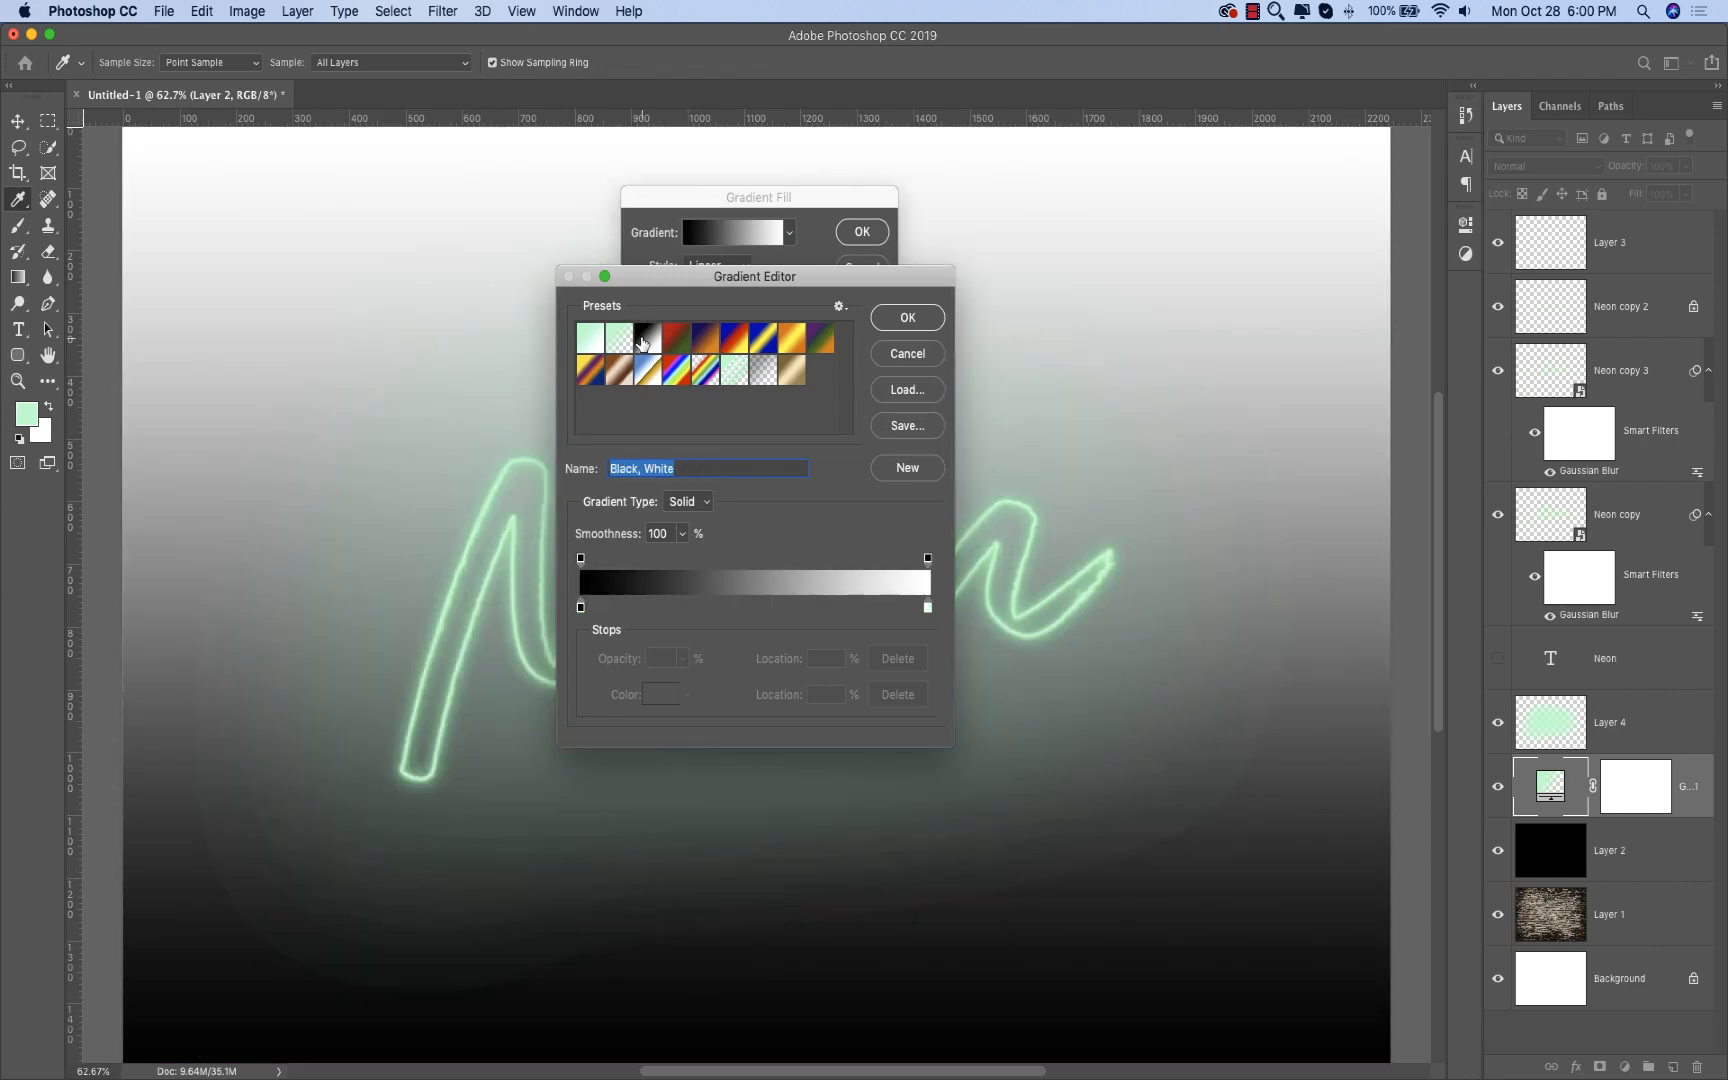
{"action": "left_click", "coordinate": [896, 318]}
Step: Set the gradient fill's style to Radial and reverse the gradient so the dark color surrounds the text
{"action": "left_click", "coordinate": [725, 267]}
{"action": "left_click", "coordinate": [725, 285]}
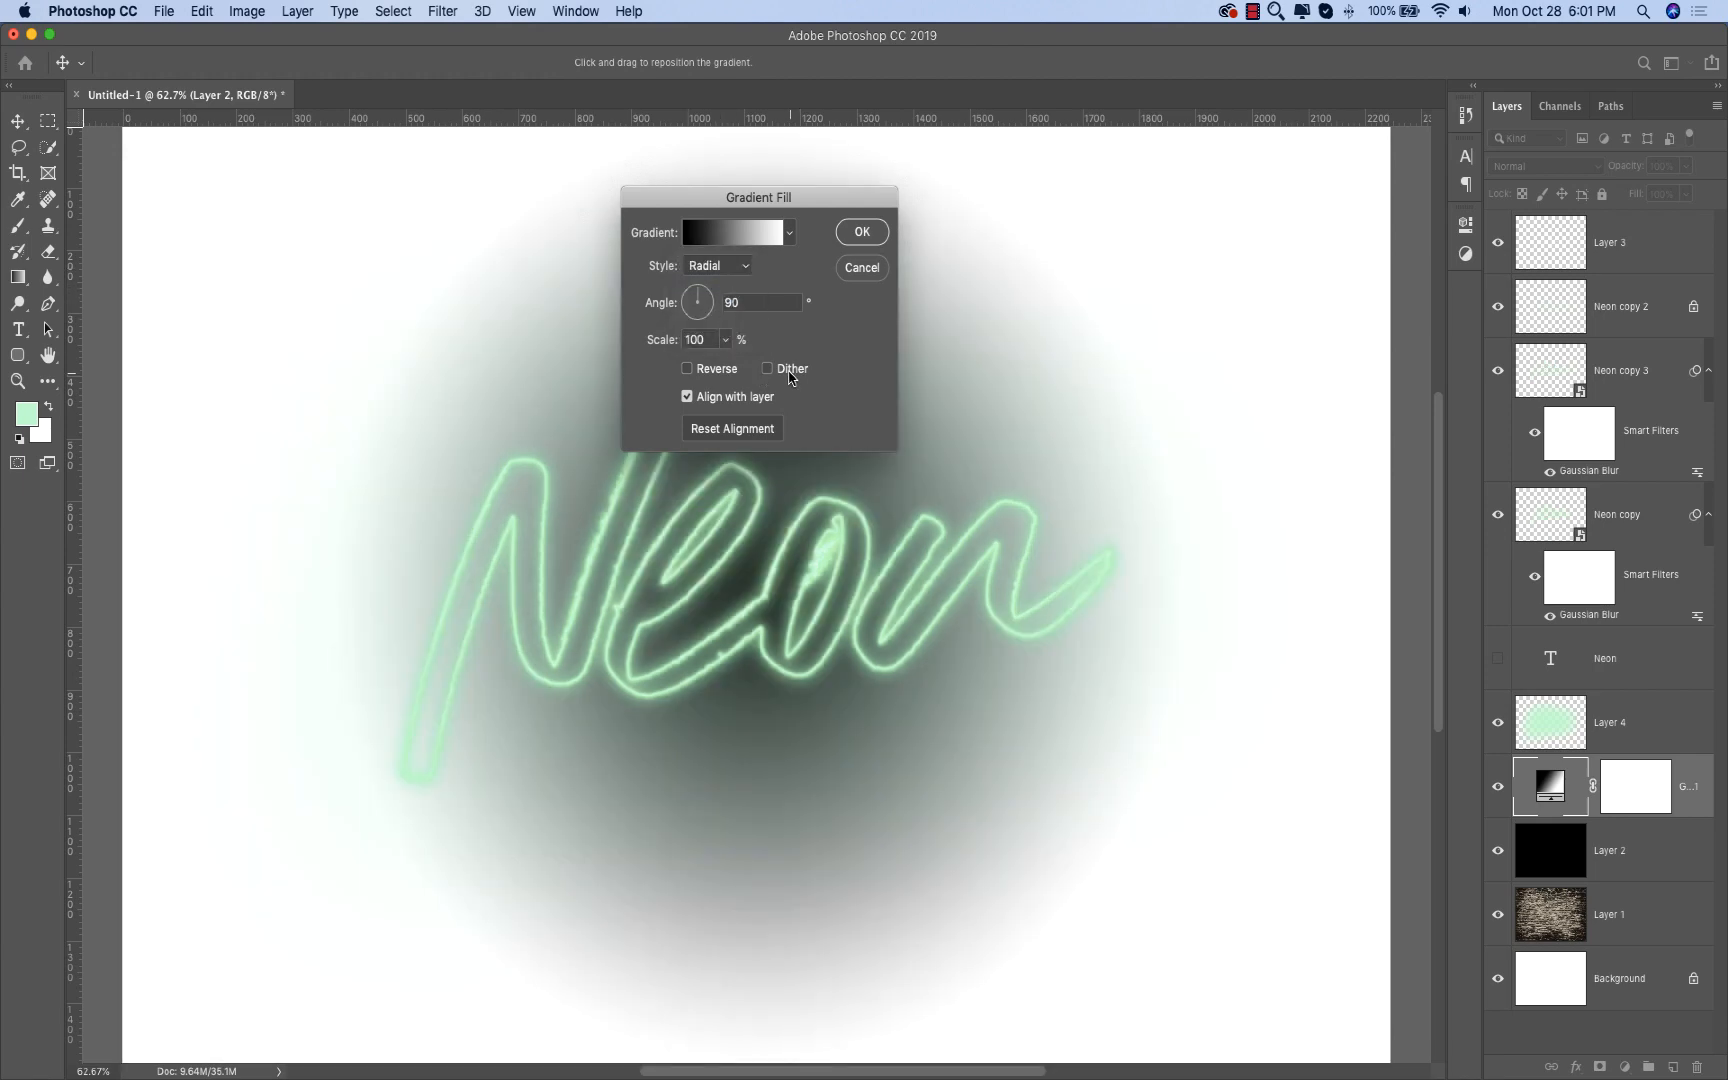
{"action": "left_click", "coordinate": [687, 369]}
Step: Make the white end of the gradient fully transparent and apply the gradient fill
{"action": "left_click", "coordinate": [738, 247]}
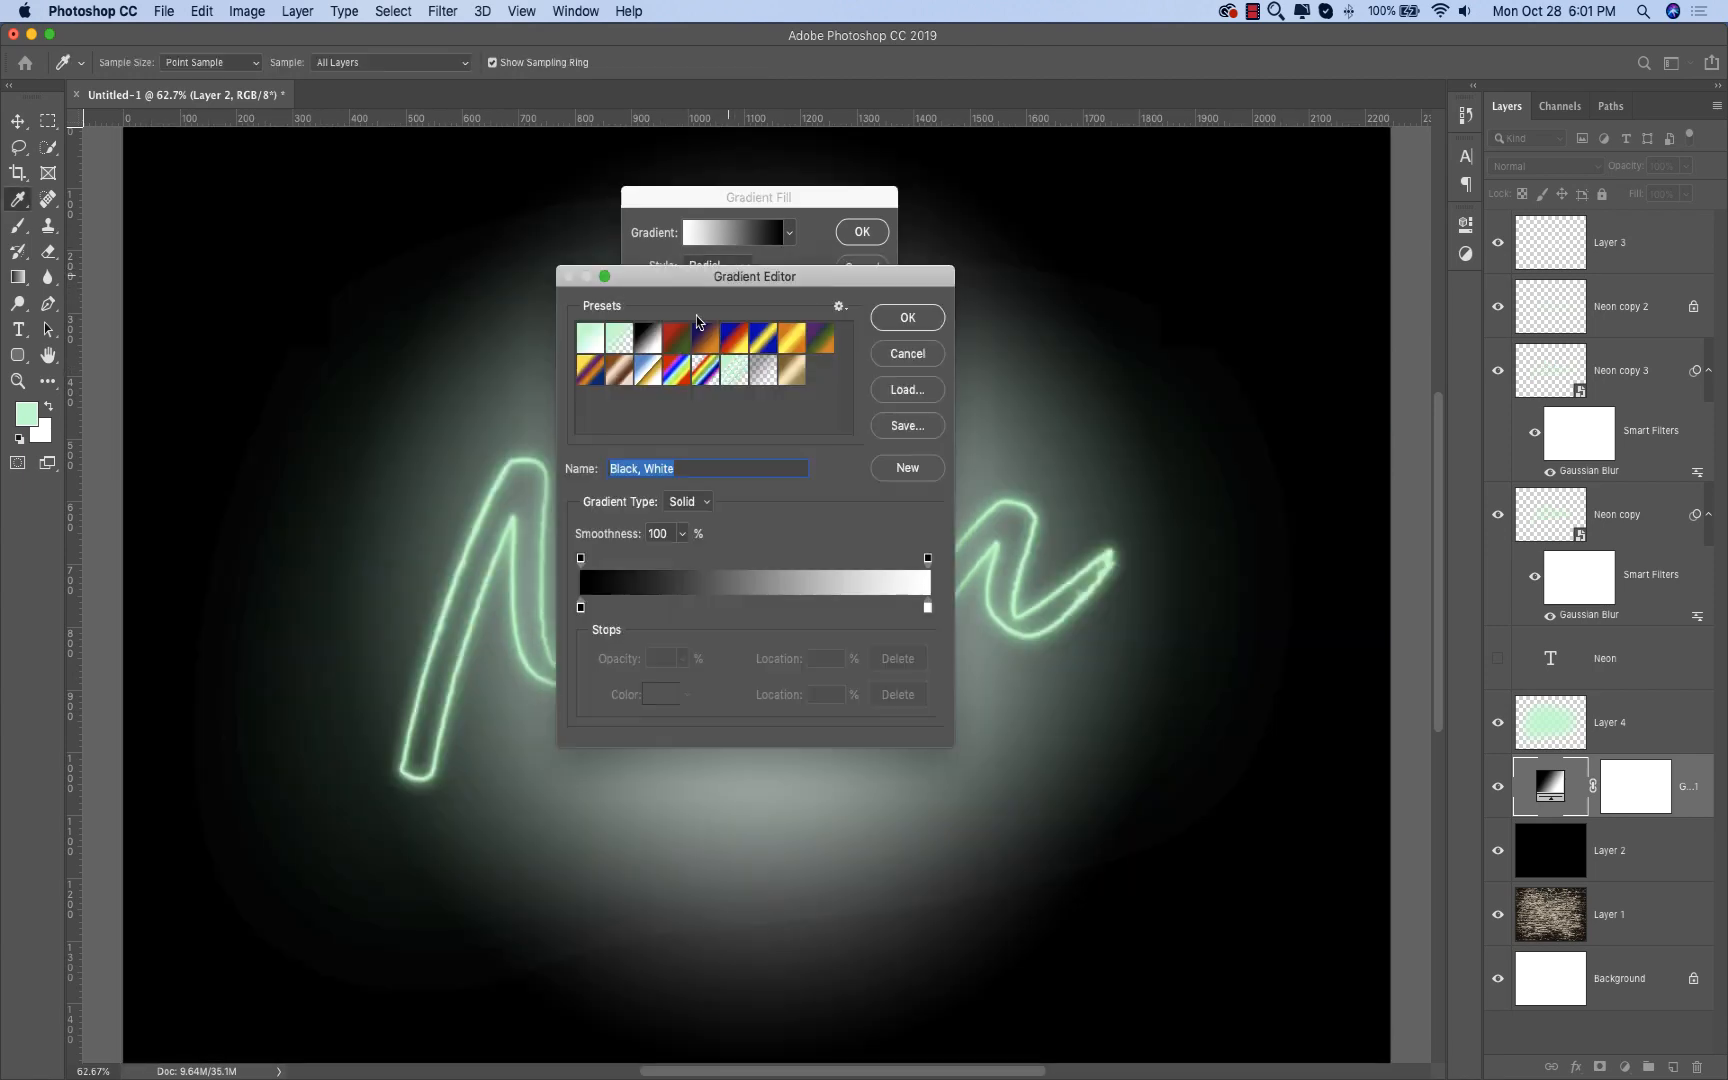
{"action": "left_click", "coordinate": [921, 611]}
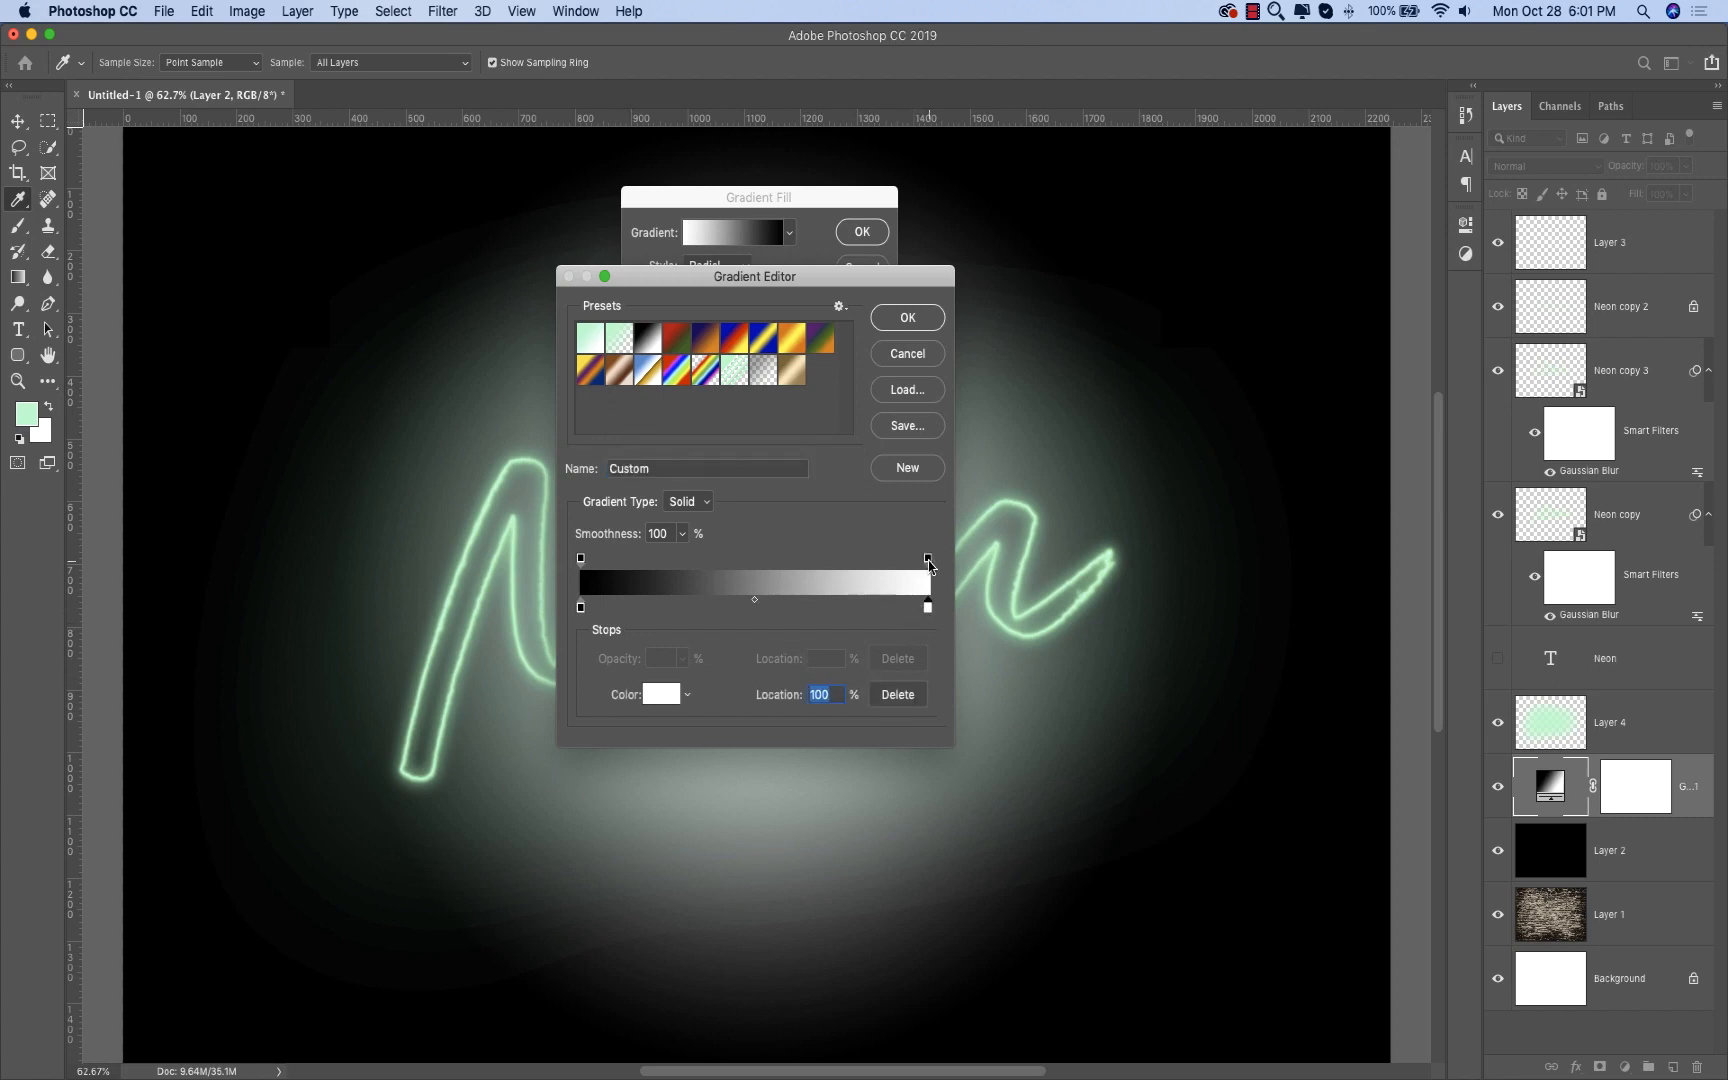
{"action": "left_click", "coordinate": [928, 560]}
{"action": "left_click", "coordinate": [683, 659]}
{"action": "left_click_drag", "start_coordinate": [683, 685], "coordinate": [560, 687]}
{"action": "left_click", "coordinate": [897, 317]}
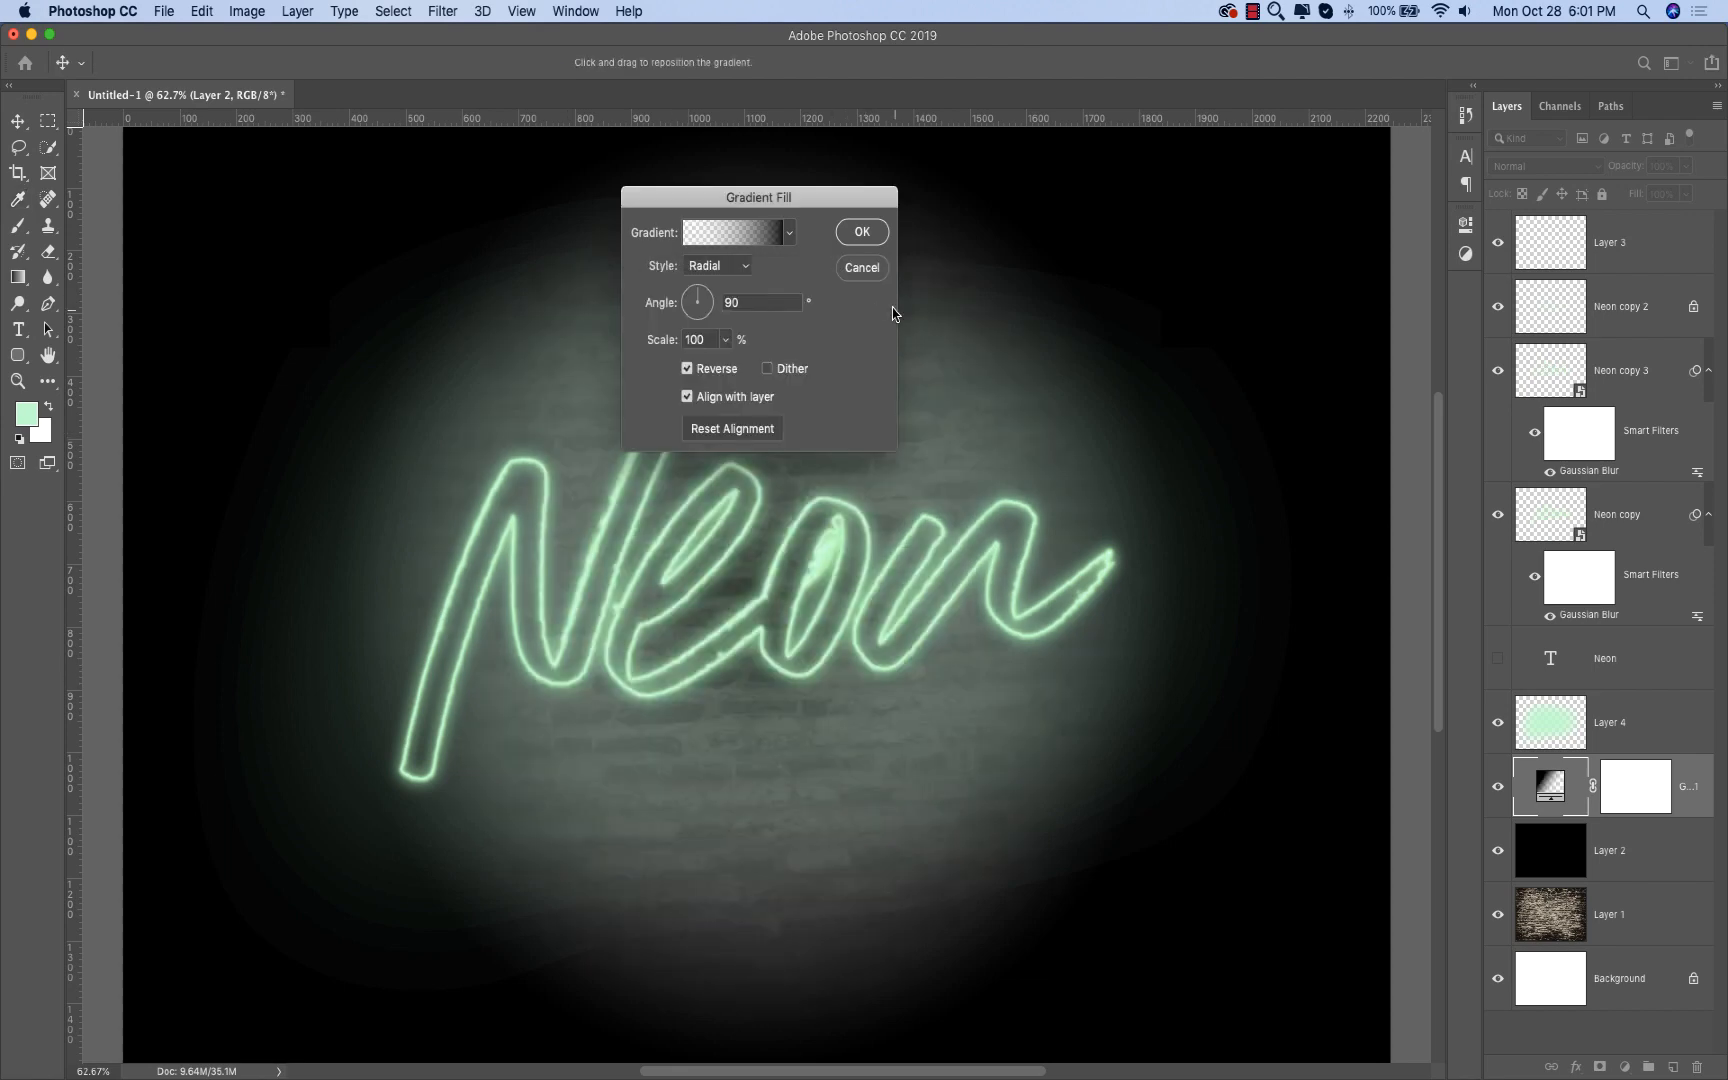
{"action": "left_click_drag", "start_coordinate": [848, 197], "coordinate": [1014, 177]}
{"action": "left_click", "coordinate": [1027, 211]}
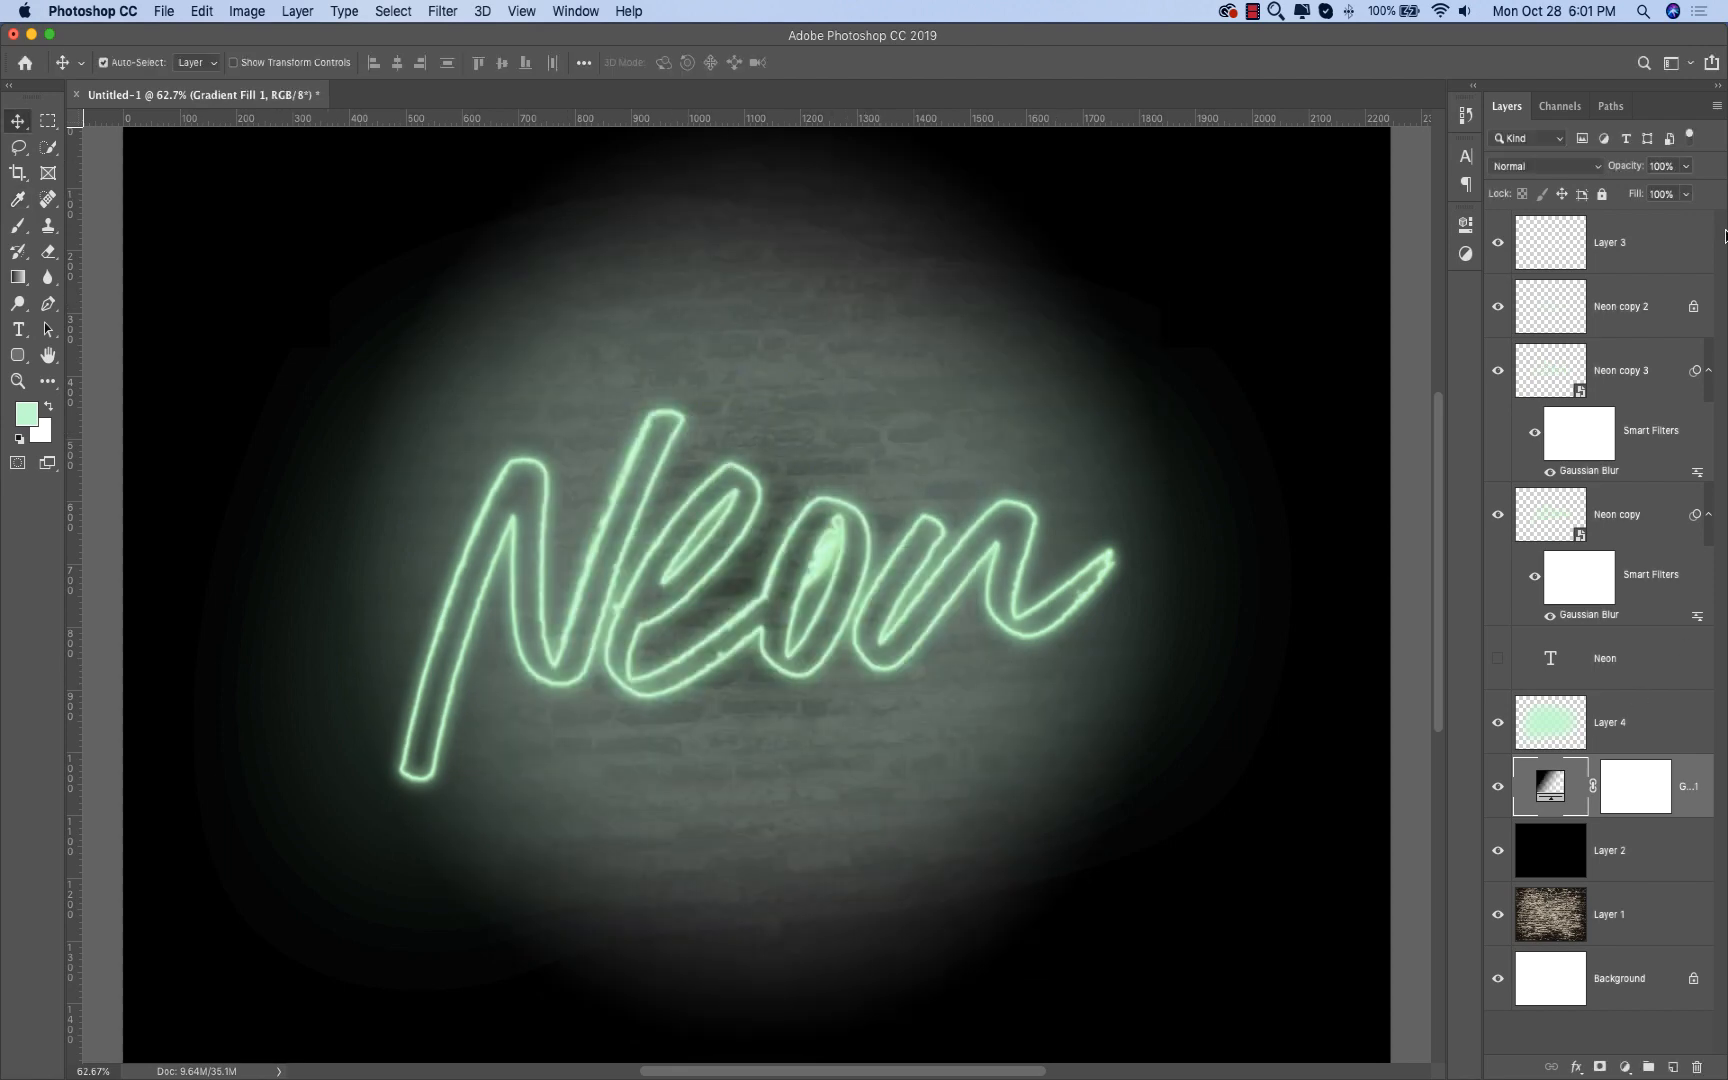
Step: Set the gradient fill layer's opacity to 41% and Layer 4's opacity to 11%
{"action": "left_click", "coordinate": [1686, 166]}
{"action": "left_click_drag", "start_coordinate": [1668, 200], "coordinate": [1646, 197]}
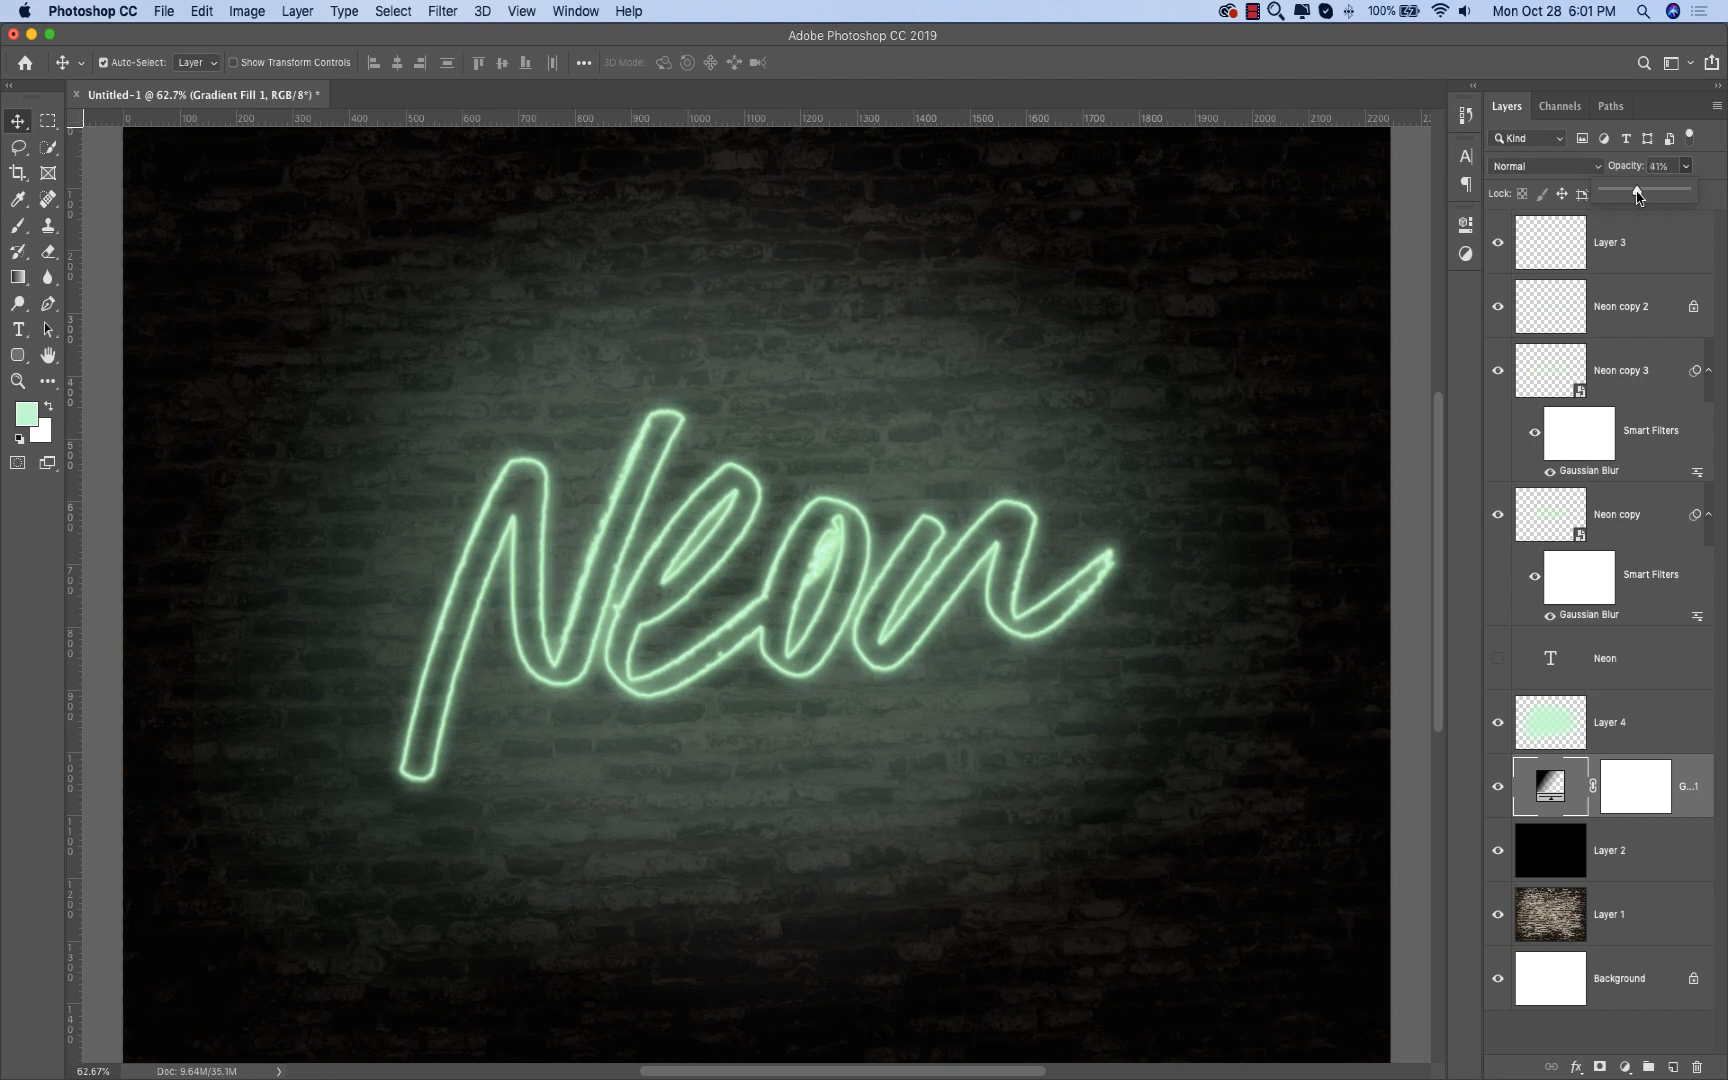
{"action": "left_click", "coordinate": [1655, 712]}
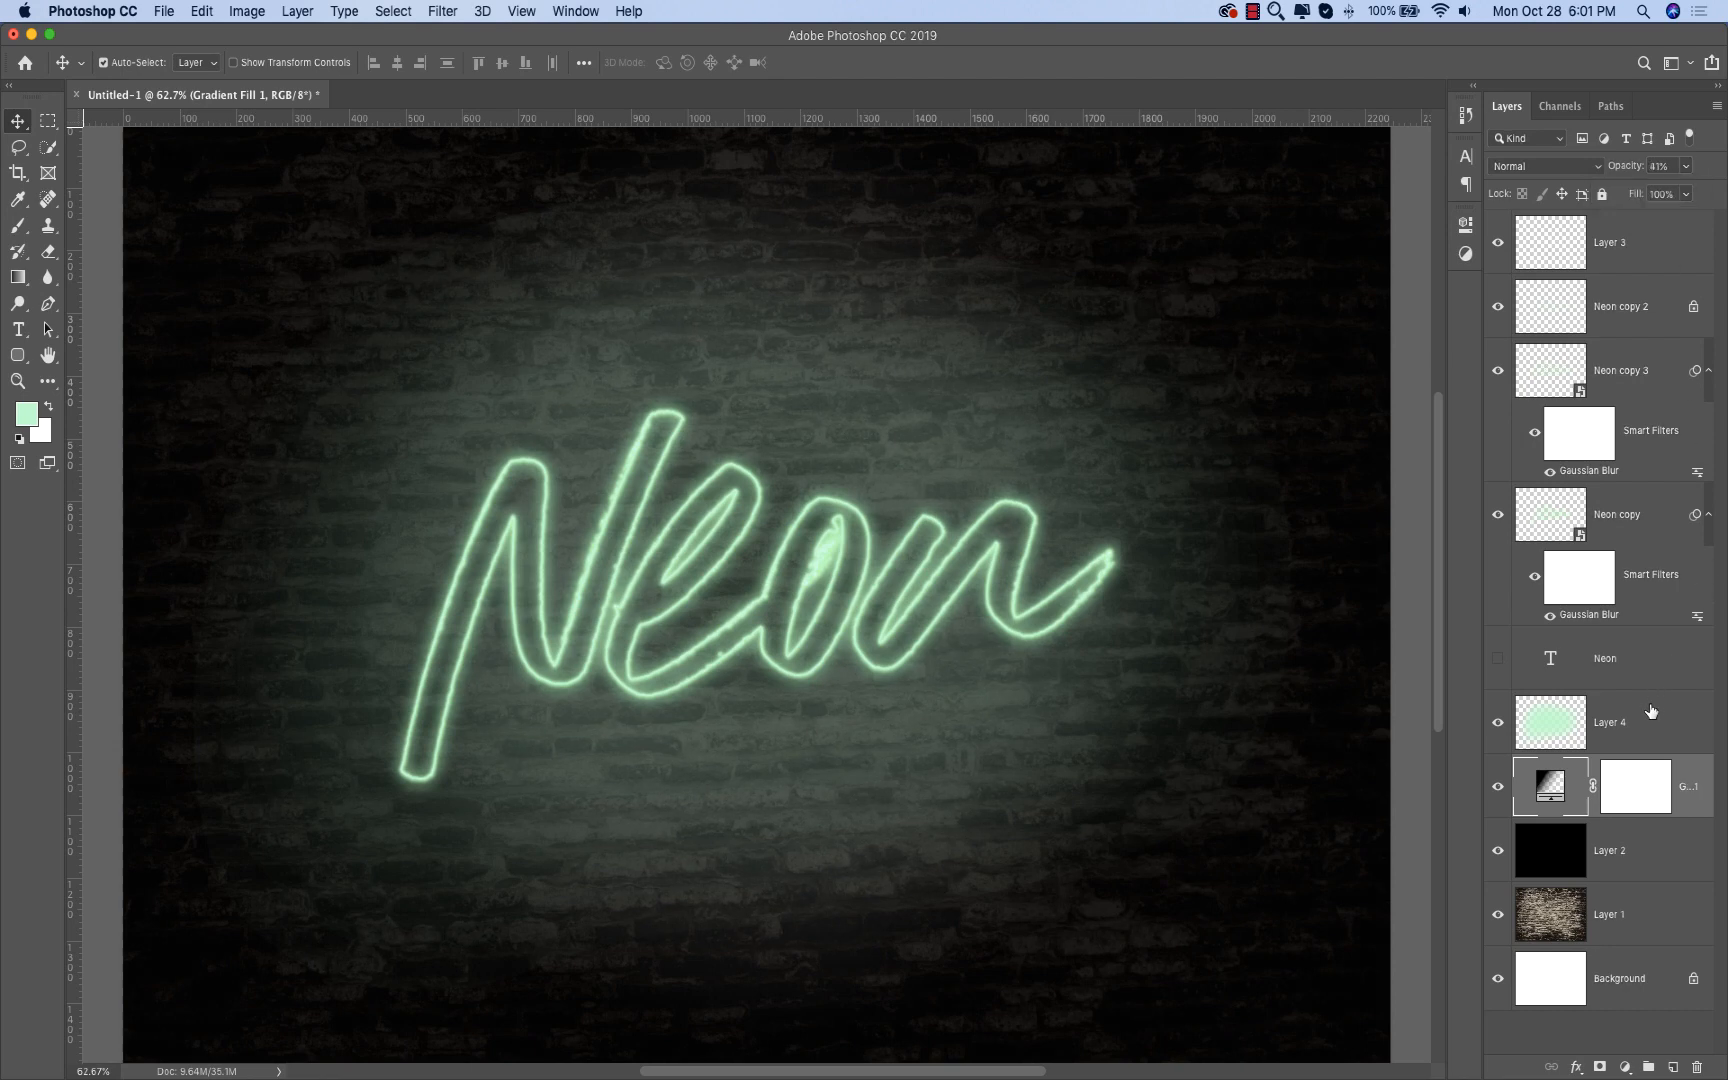
{"action": "left_click", "coordinate": [1682, 167]}
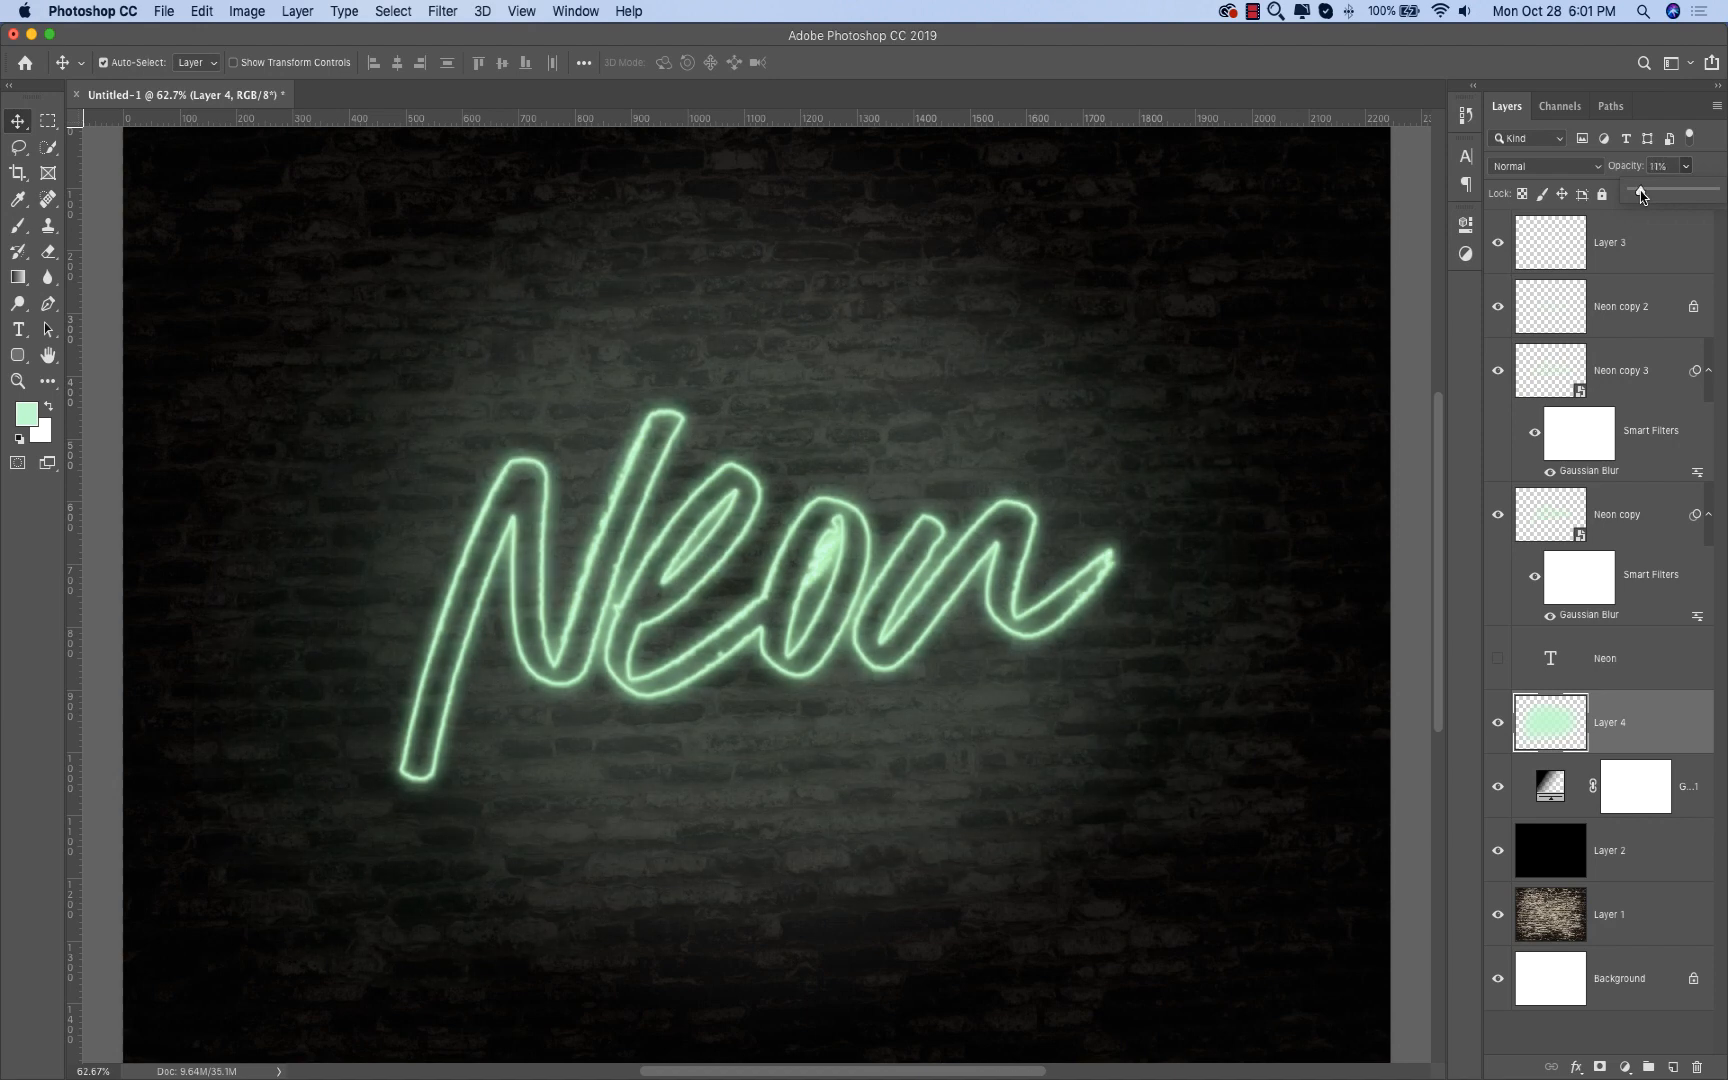
{"action": "key", "text": "Return"}
Step: Add a Hue/Saturation adjustment layer above Layer 3 and shift its master hue well into negative values
{"action": "left_click", "coordinate": [1659, 311]}
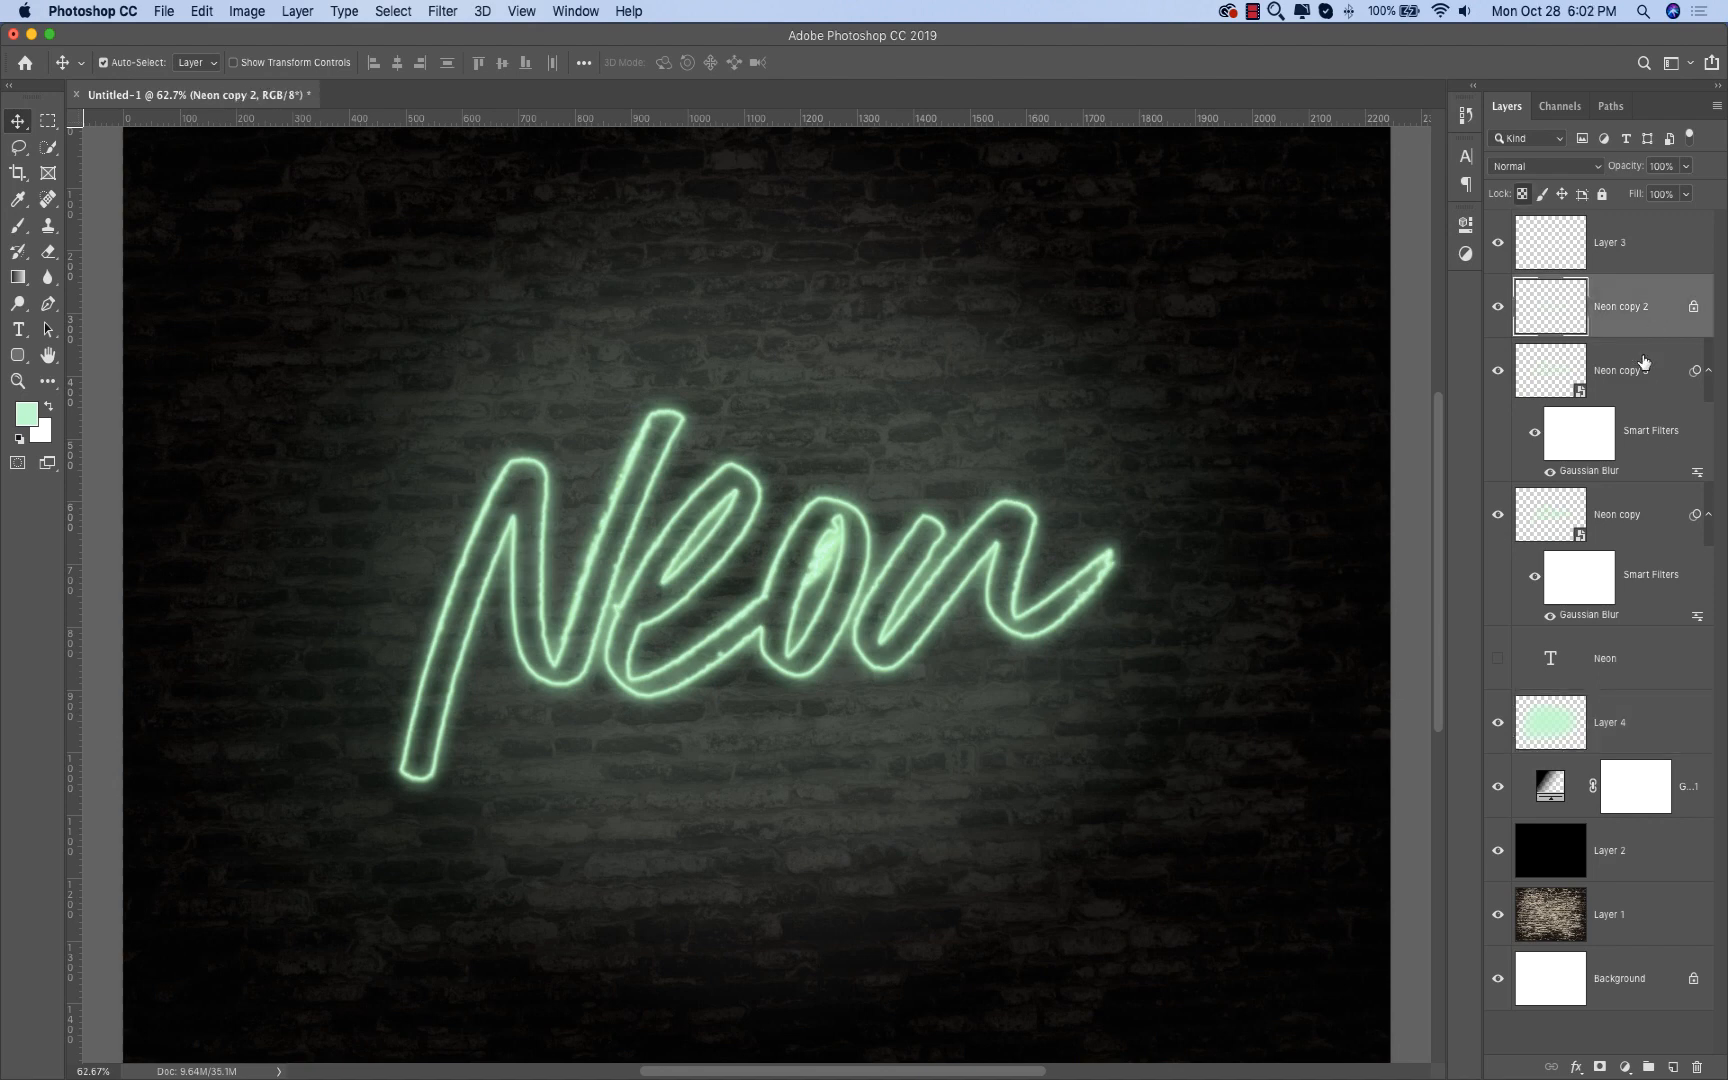
{"action": "left_click", "coordinate": [1635, 246]}
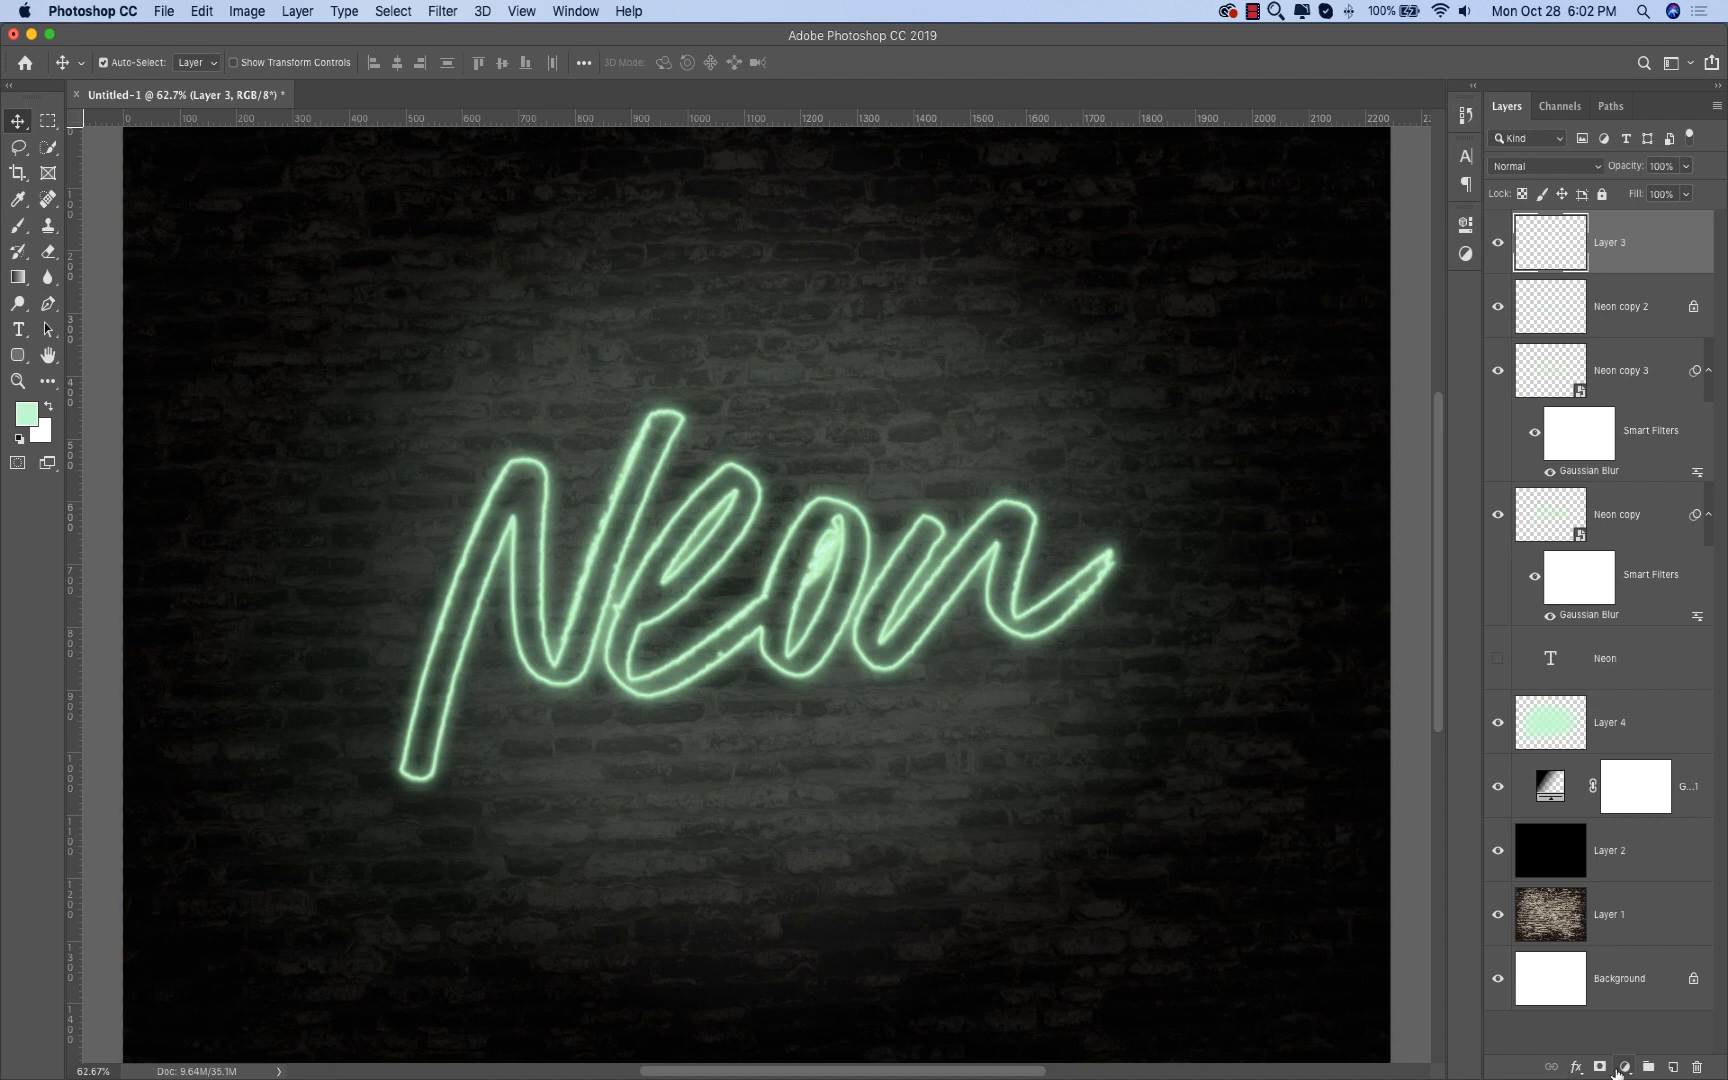
{"action": "left_click", "coordinate": [1625, 1067]}
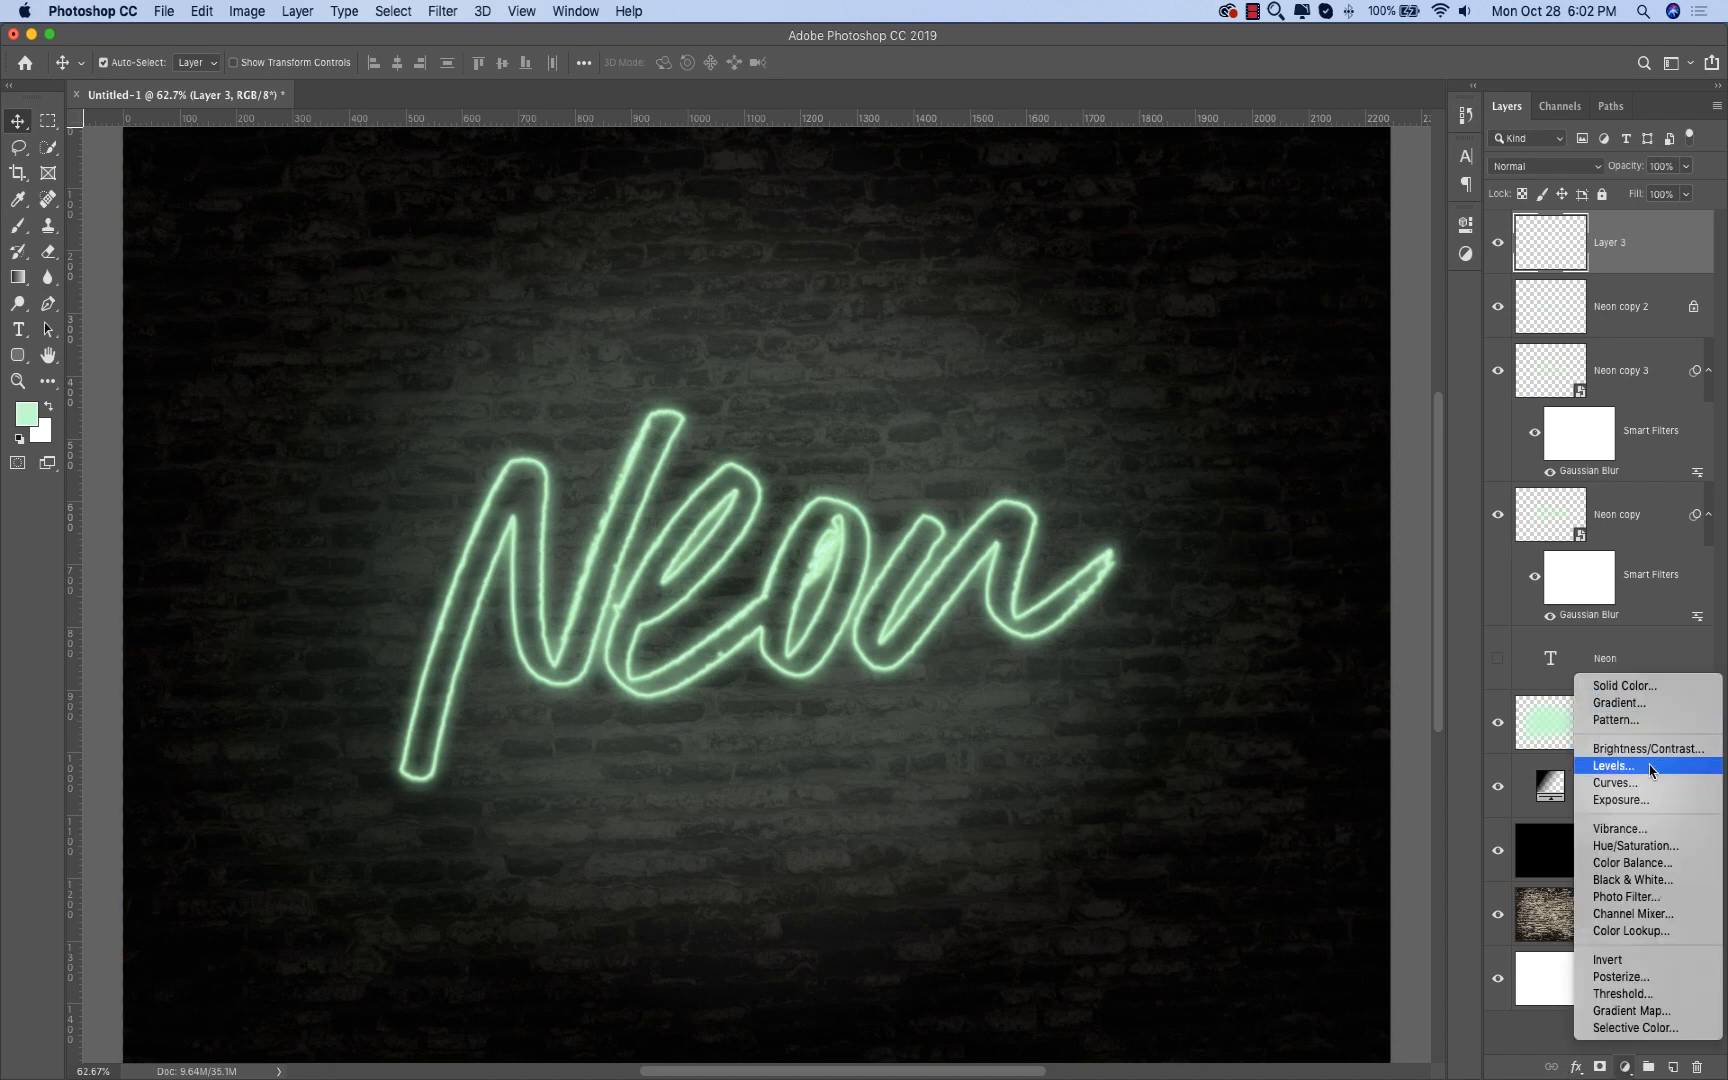
{"action": "left_click", "coordinate": [1636, 845]}
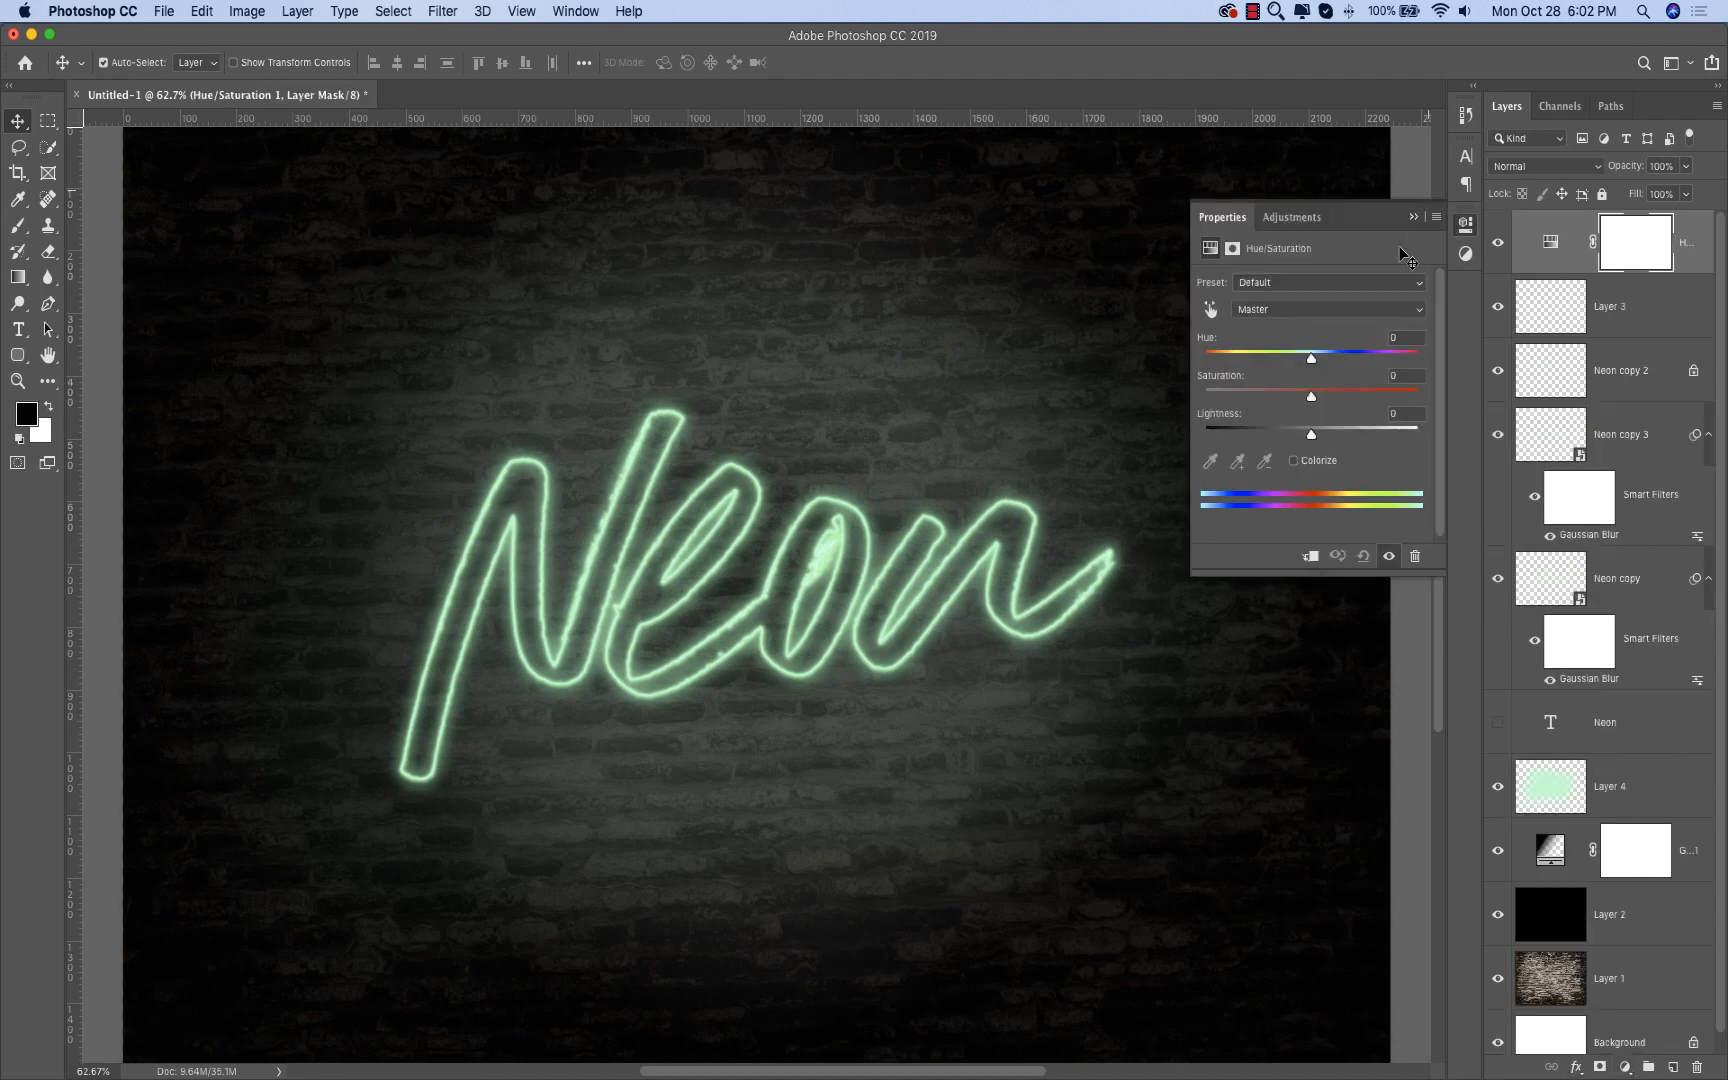
{"action": "left_click_drag", "start_coordinate": [1313, 361], "coordinate": [1239, 362]}
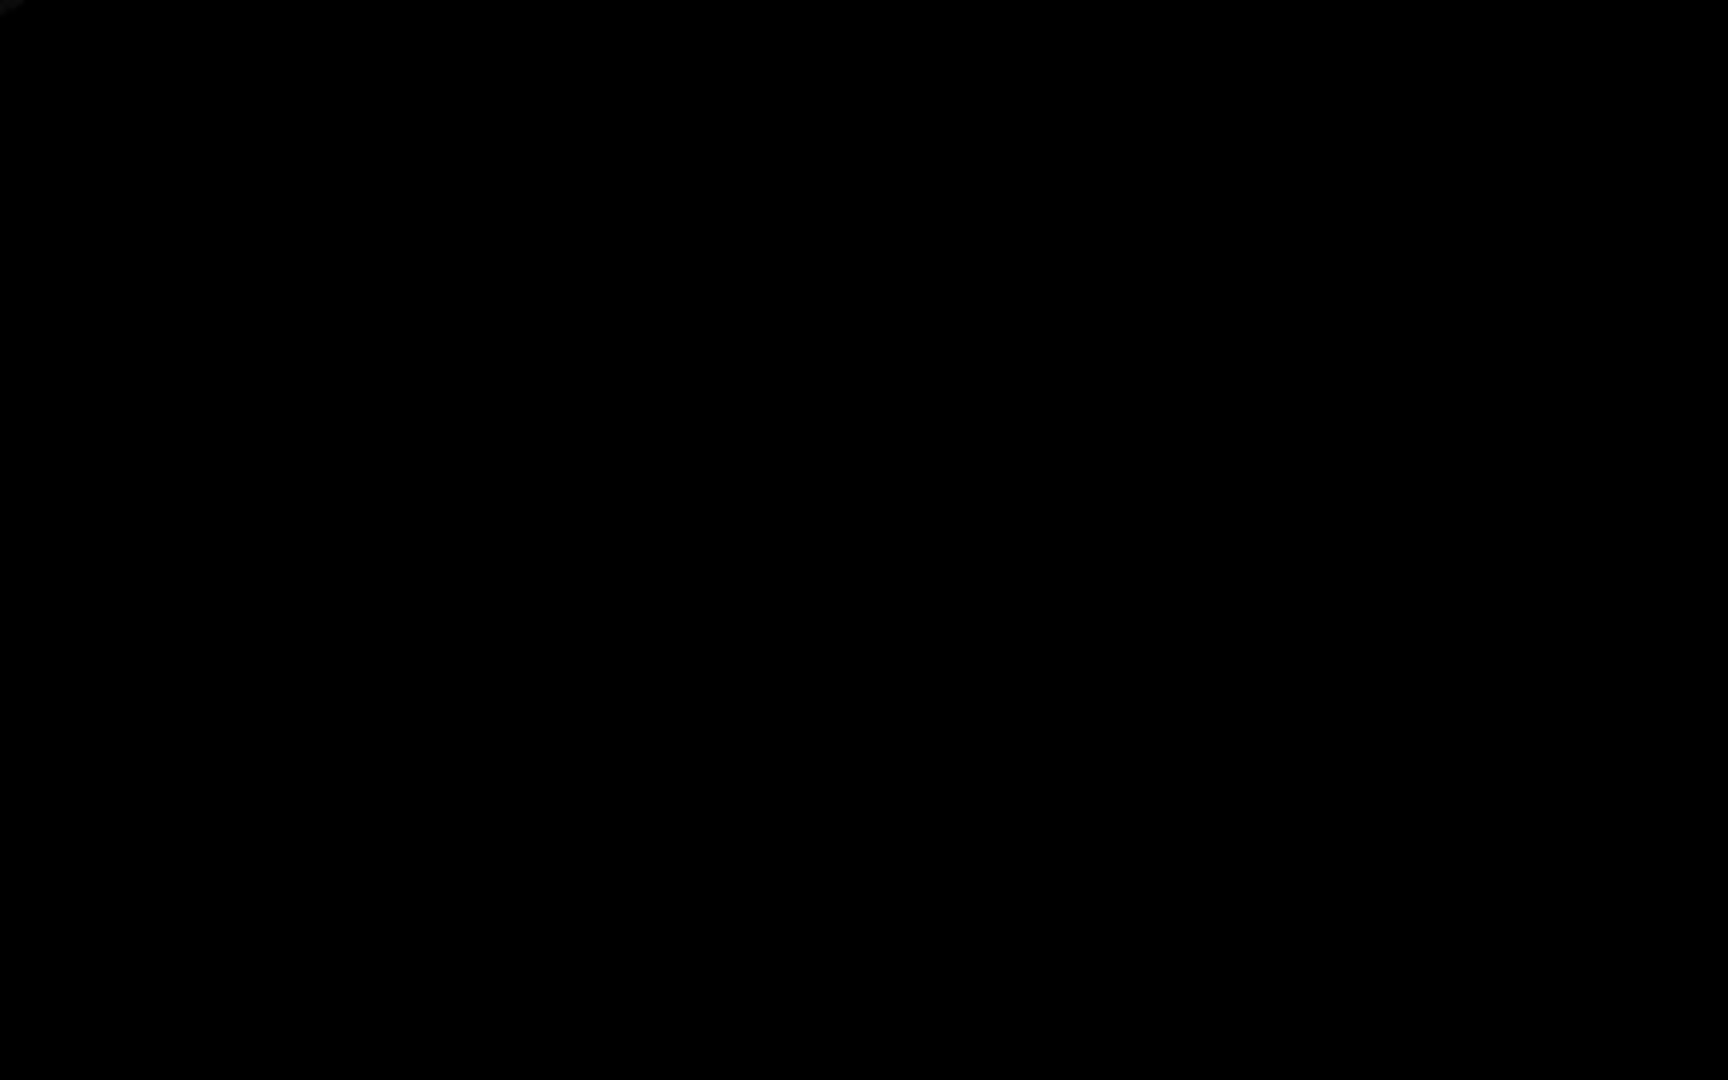